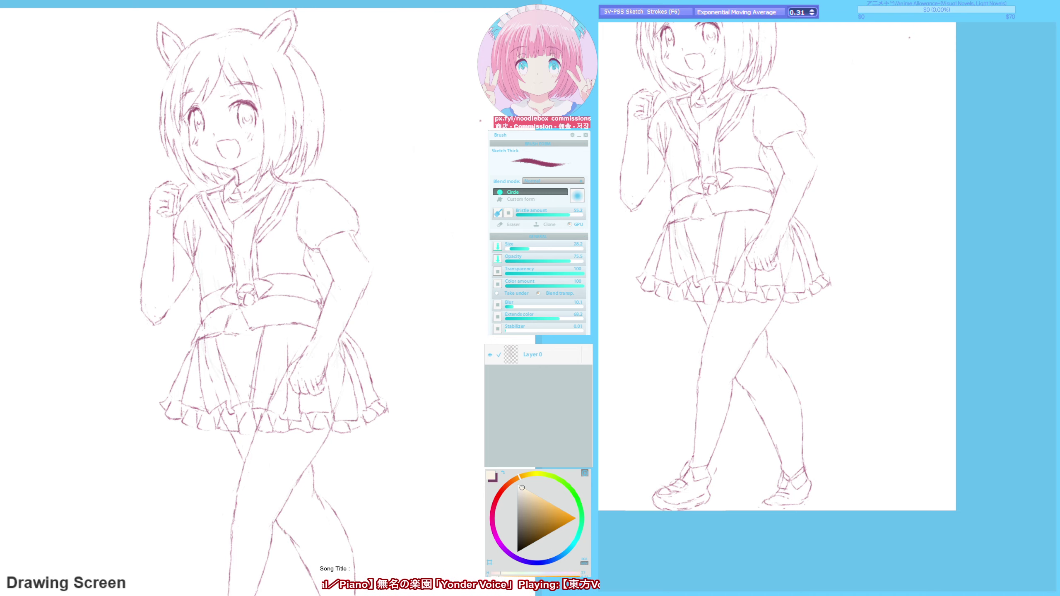
- Refine the toe and sole outline of the front shoe, alternating between erasing and sketch strokes
{"action": "key", "text": "h"}
{"action": "key", "text": "h"}
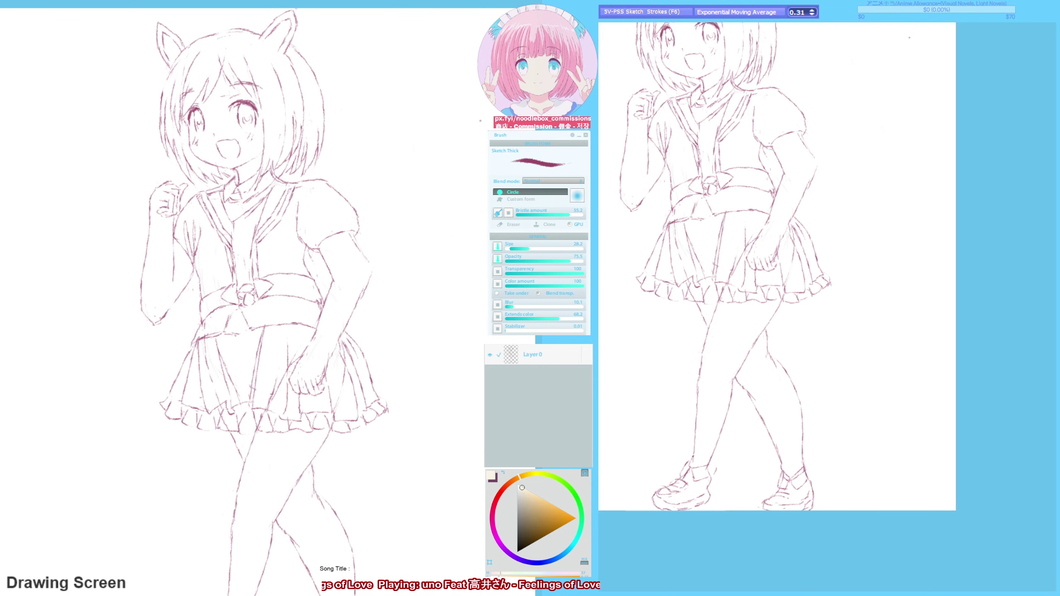
{"action": "key", "text": "F9"}
{"action": "key", "text": "F6"}
{"action": "key", "text": "F9"}
{"action": "key", "text": "F6"}
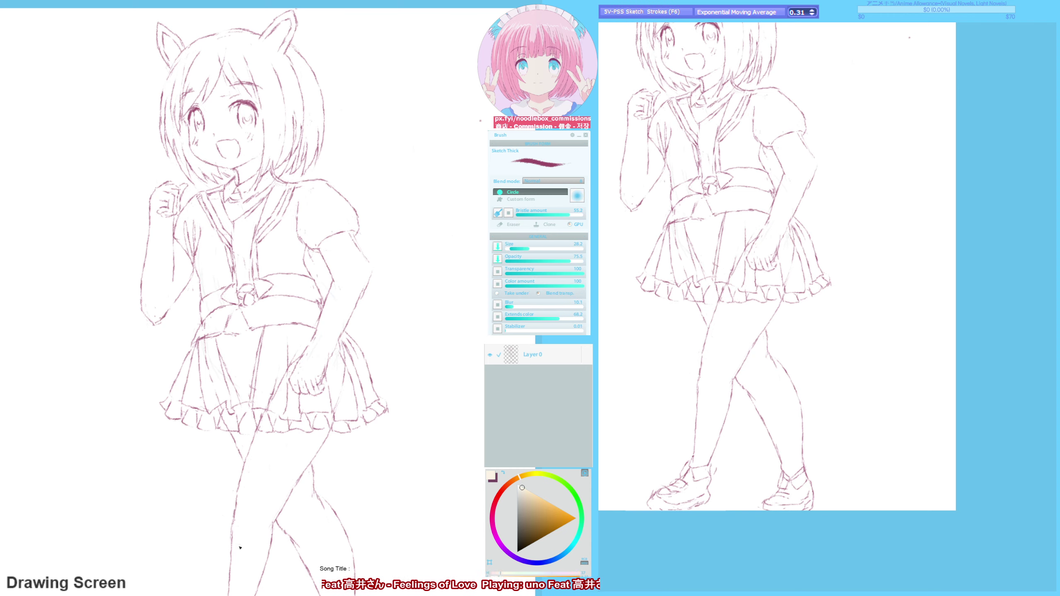
- Erase the rough shin line of the front leg and redraw it as a cleaner contour down to the ankle
{"action": "key", "text": "F9"}
{"action": "mouse_move", "coordinate": [236, 515]}
{"action": "left_mouse_down"}
{"action": "mouse_move", "coordinate": [239, 495]}
{"action": "mouse_move", "coordinate": [229, 595]}
{"action": "left_mouse_up"}
{"action": "key", "text": "F6"}
{"action": "key", "text": "F9"}
{"action": "key", "text": "F6"}
{"action": "key", "text": "F9"}
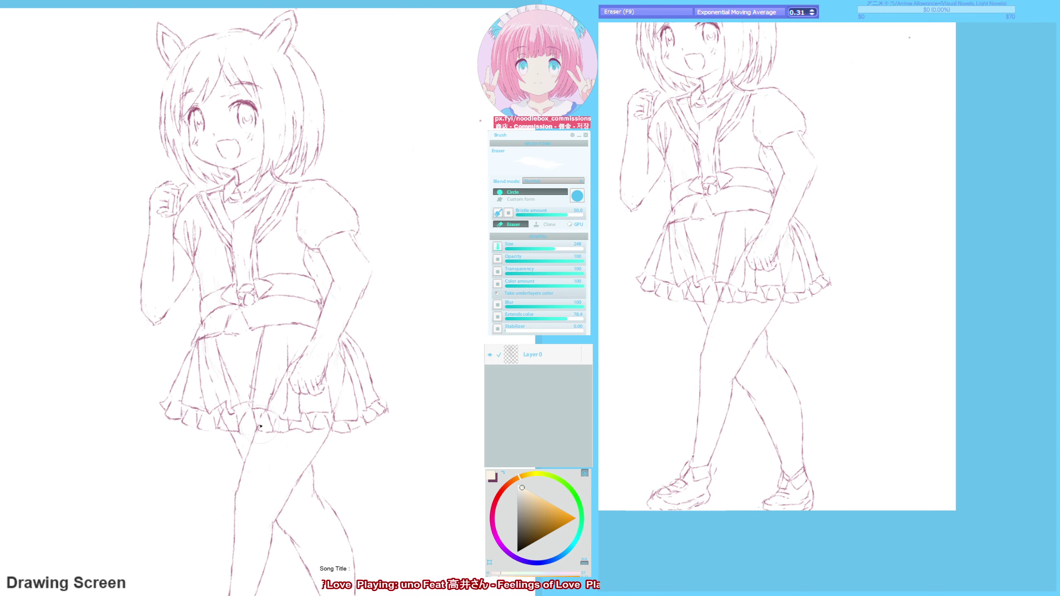
- Touch up small sketch details at the skirt hem, the lowered arm's elbow and the open mouth
{"action": "key", "text": "F6"}
{"action": "left_click_drag", "start_coordinate": [264, 405], "coordinate": [255, 430]}
{"action": "key", "text": "F9"}
{"action": "left_click_drag", "start_coordinate": [357, 247], "coordinate": [365, 260]}
{"action": "key", "text": "F6"}
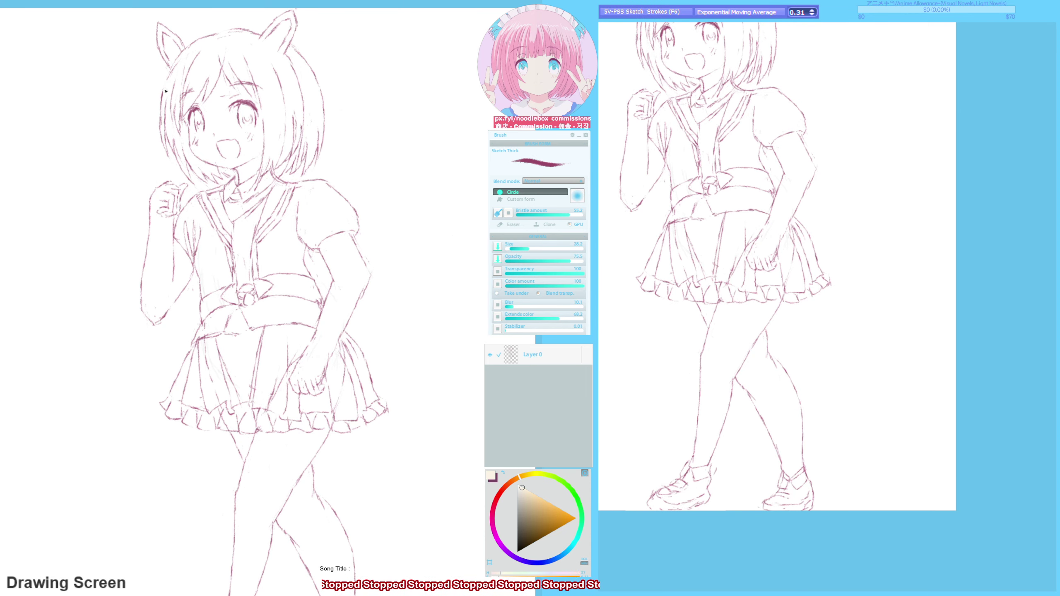
{"action": "key", "text": "F9"}
{"action": "left_click_drag", "start_coordinate": [234, 147], "coordinate": [225, 149]}
{"action": "key", "text": "F6"}
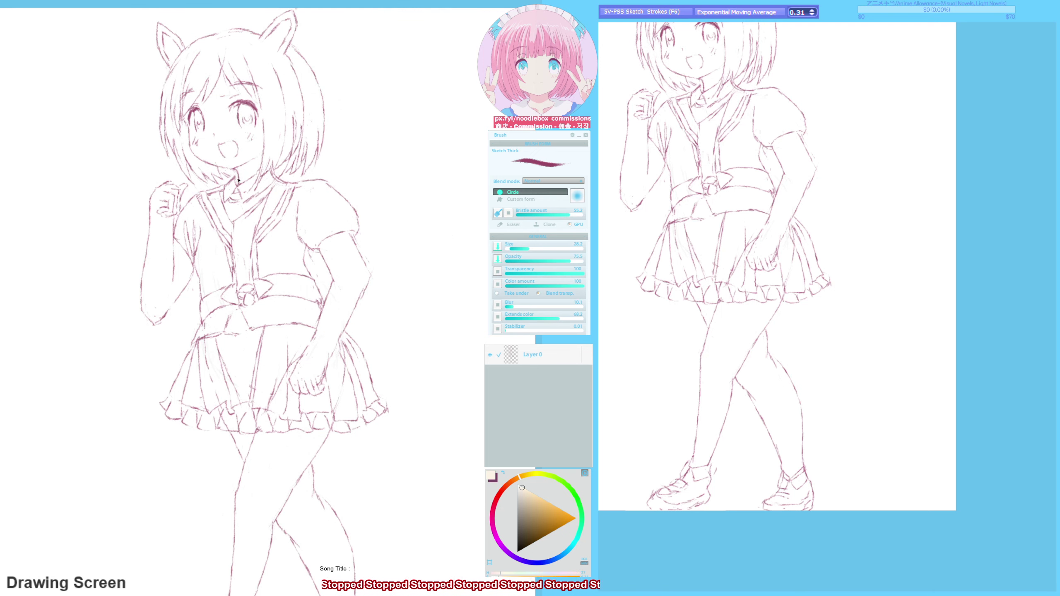
- Erase the front leg's outer contour and redraw it from the thigh through the knee to the shin
{"action": "key", "text": "F9"}
{"action": "left_click_drag", "start_coordinate": [241, 491], "coordinate": [232, 595]}
{"action": "key", "text": "F6"}
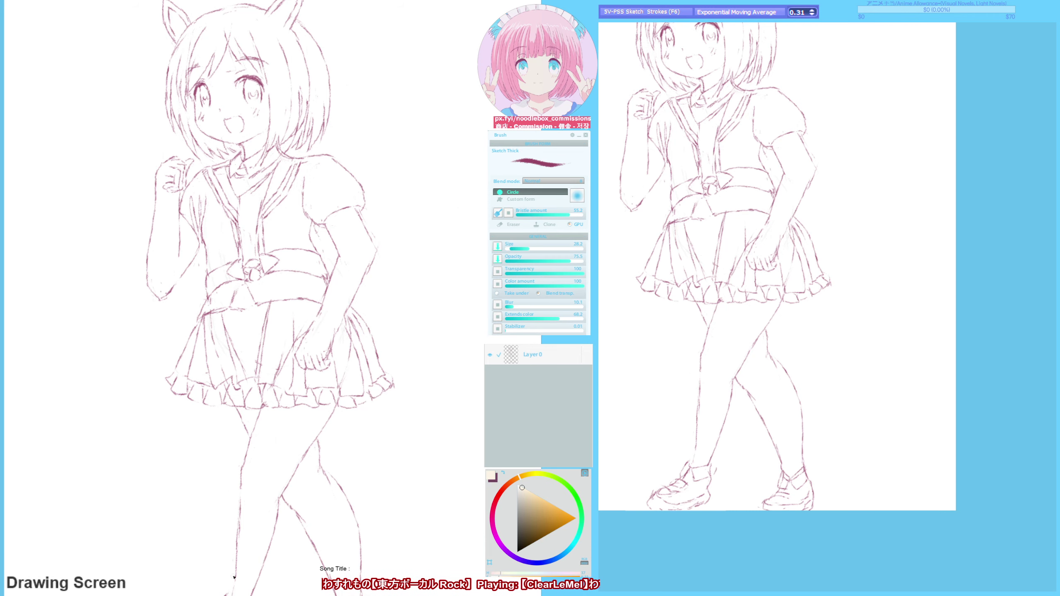
{"action": "key", "text": "F9"}
{"action": "key", "text": "F6"}
{"action": "left_click_drag", "start_coordinate": [244, 473], "coordinate": [239, 491]}
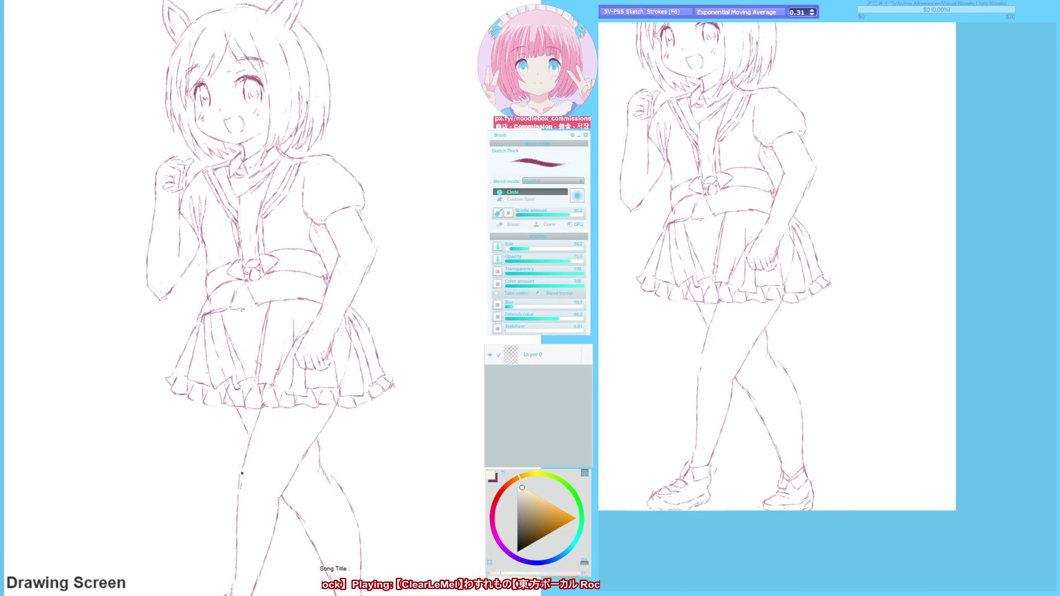
{"action": "key", "text": "F9"}
{"action": "key", "text": "F6"}
{"action": "left_click_drag", "start_coordinate": [251, 434], "coordinate": [241, 467]}
{"action": "key", "text": "F9"}
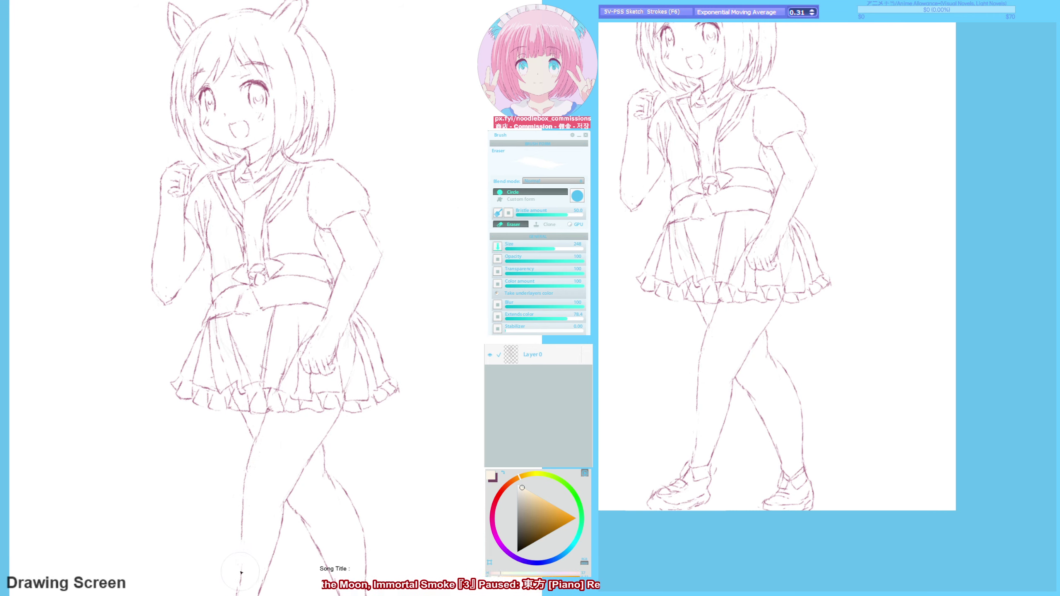
- Clean up the front leg's lower shin line and redraw the thigh line just under the skirt hem
{"action": "left_click_drag", "start_coordinate": [242, 569], "coordinate": [242, 585]}
{"action": "key", "text": "F6"}
{"action": "left_click_drag", "start_coordinate": [264, 412], "coordinate": [255, 440]}
{"action": "key", "text": "F9"}
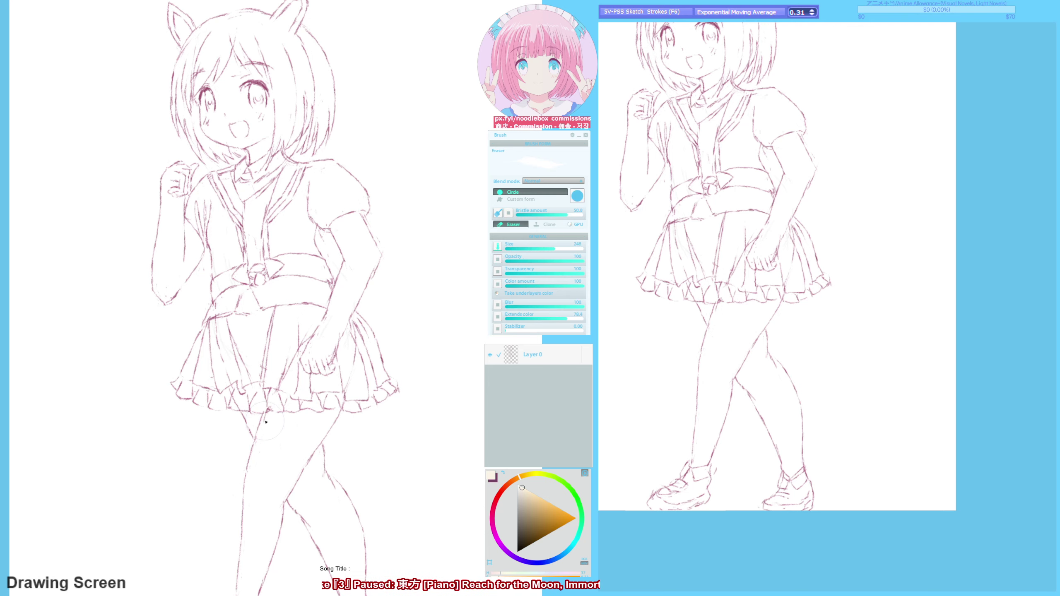
{"action": "key", "text": "F6"}
{"action": "key", "text": "F9"}
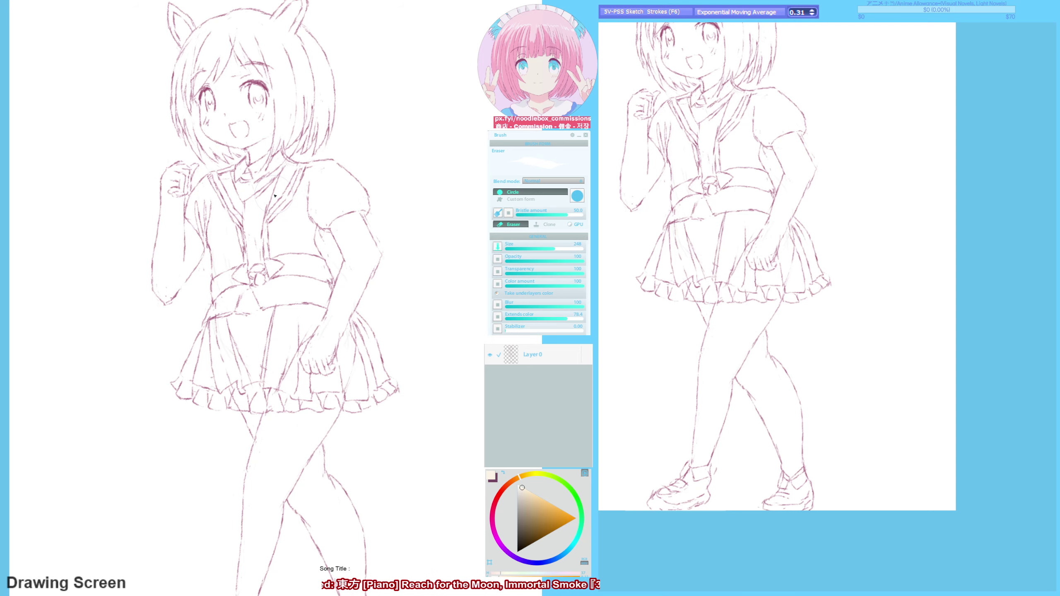
- Sketch a small ribbon ornament at the base of the animal ear above the raised hand
{"action": "key", "text": "F6"}
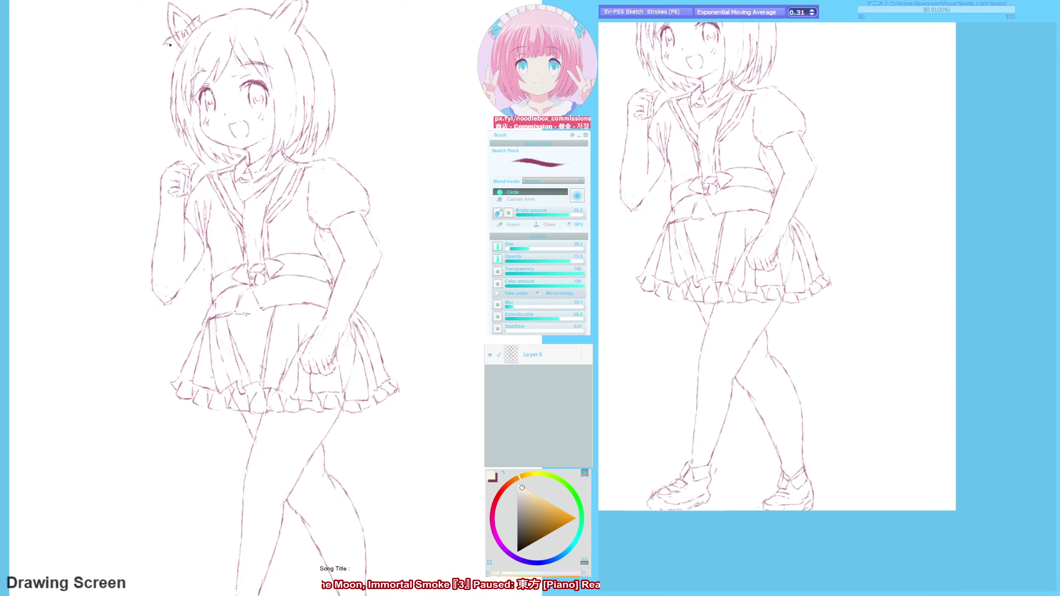
{"action": "left_click_drag", "start_coordinate": [195, 16], "coordinate": [184, 29]}
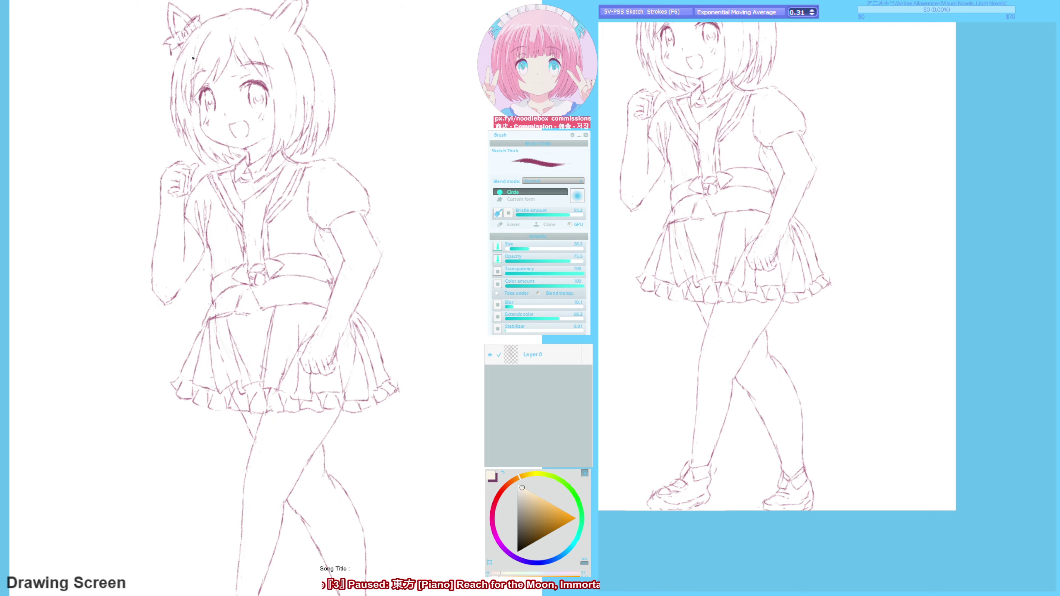
{"action": "key", "text": "e"}
{"action": "key", "text": "e"}
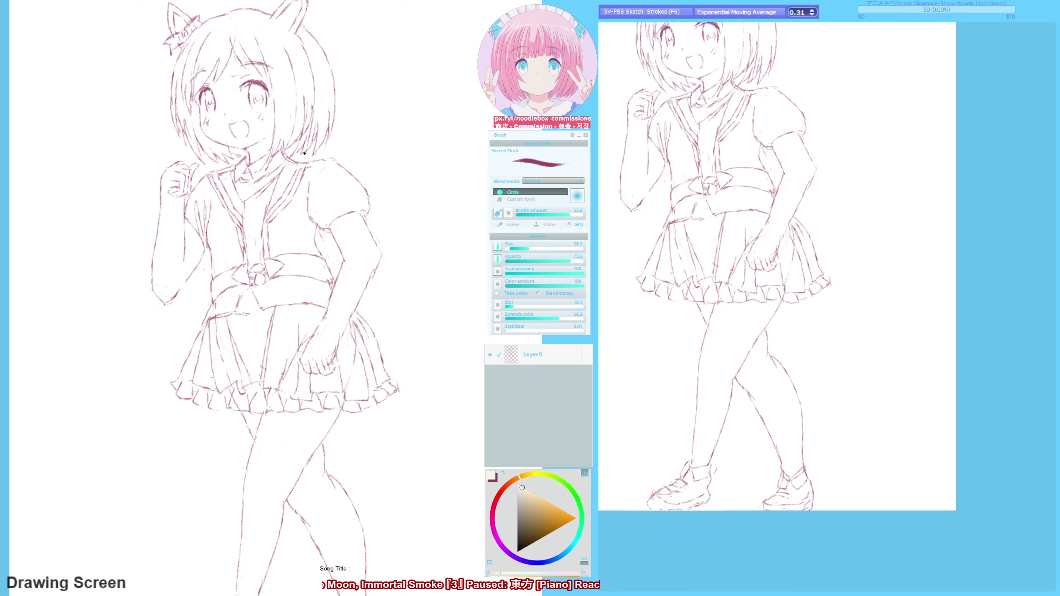
- Sketch a short braid across the hair on the side opposite the ear ribbon, erasing the overlapping hair lines
{"action": "key", "text": "e"}
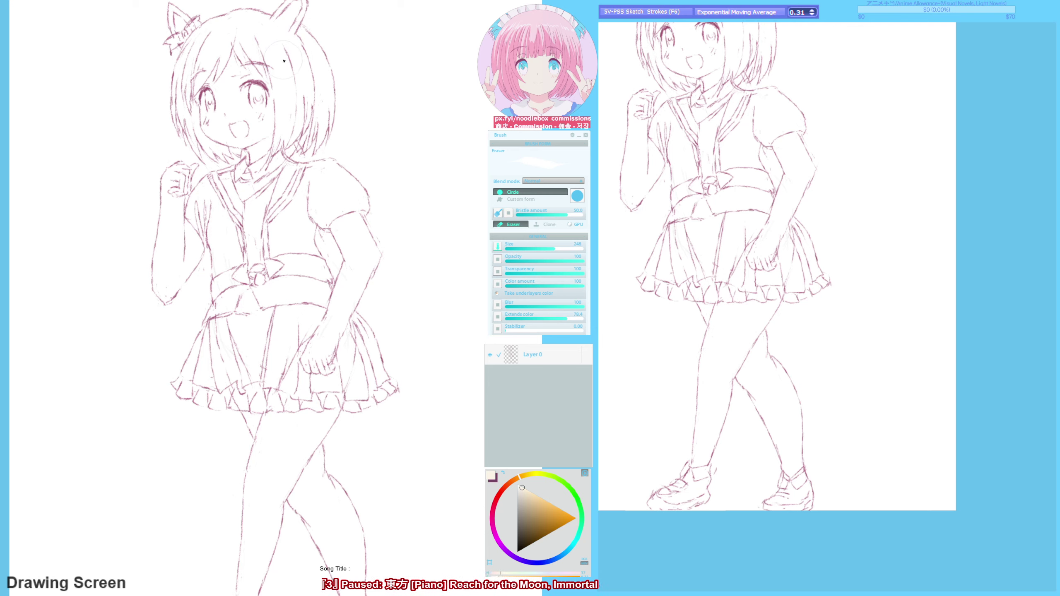
{"action": "key", "text": "e"}
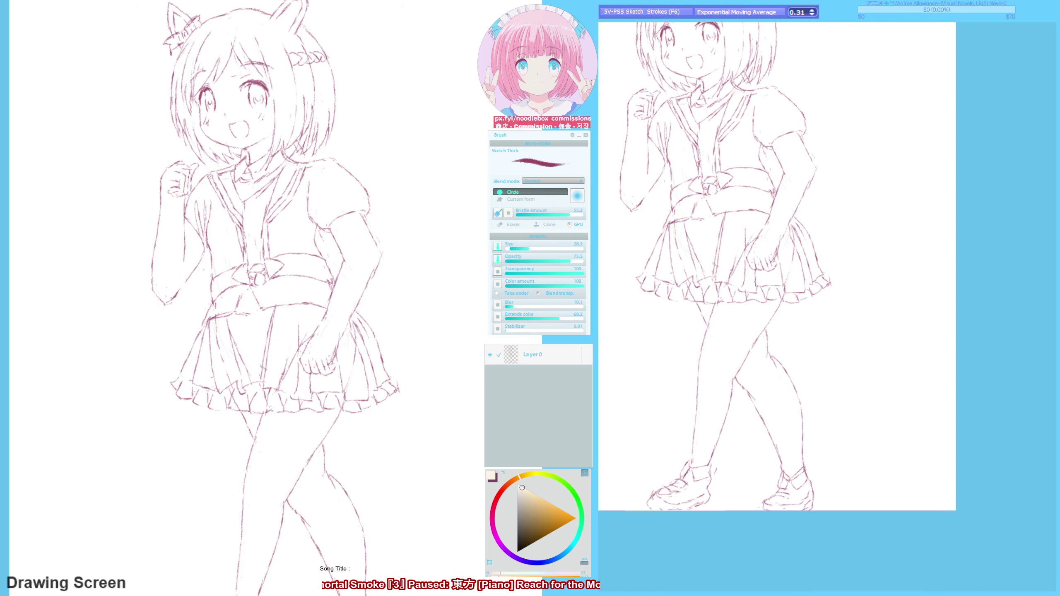
{"action": "key", "text": "e"}
{"action": "key", "text": "e"}
{"action": "key", "text": "e"}
{"action": "key", "text": "e"}
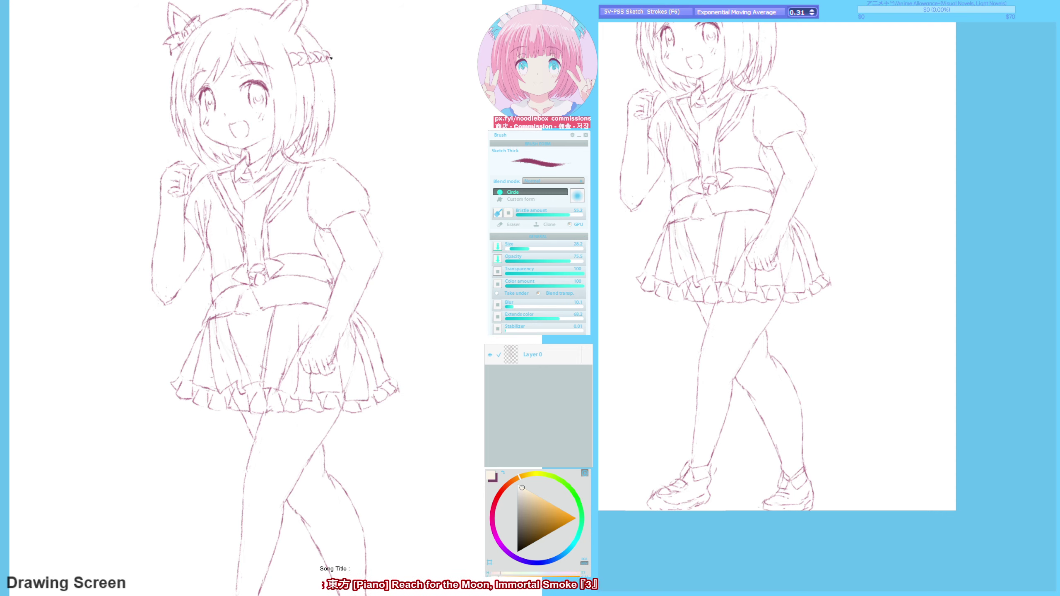
{"action": "key", "text": "e"}
{"action": "key", "text": "e"}
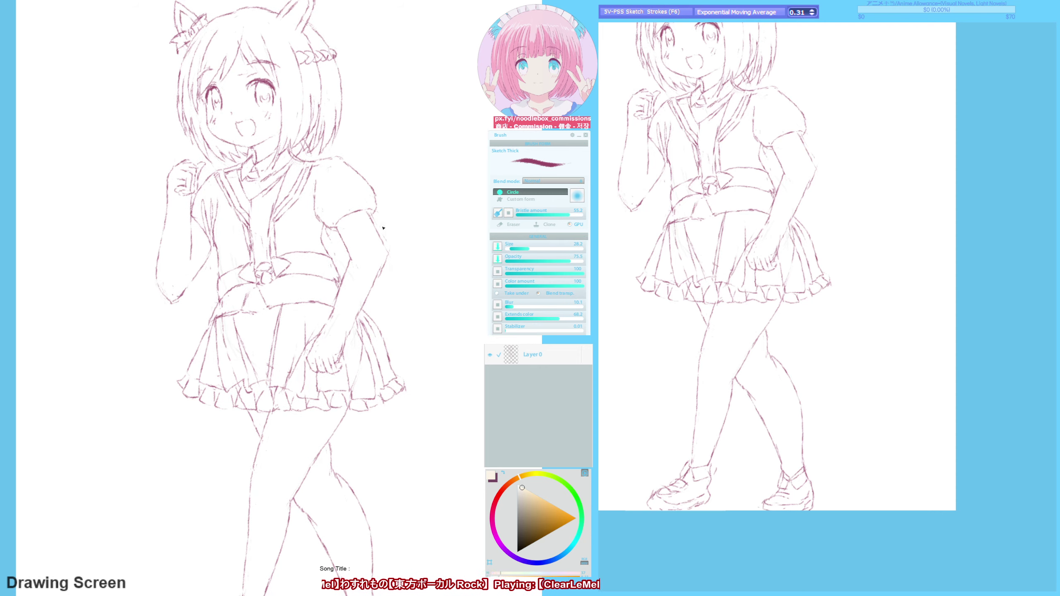
{"action": "key", "text": "e"}
{"action": "key", "text": "e"}
{"action": "key", "text": "e"}
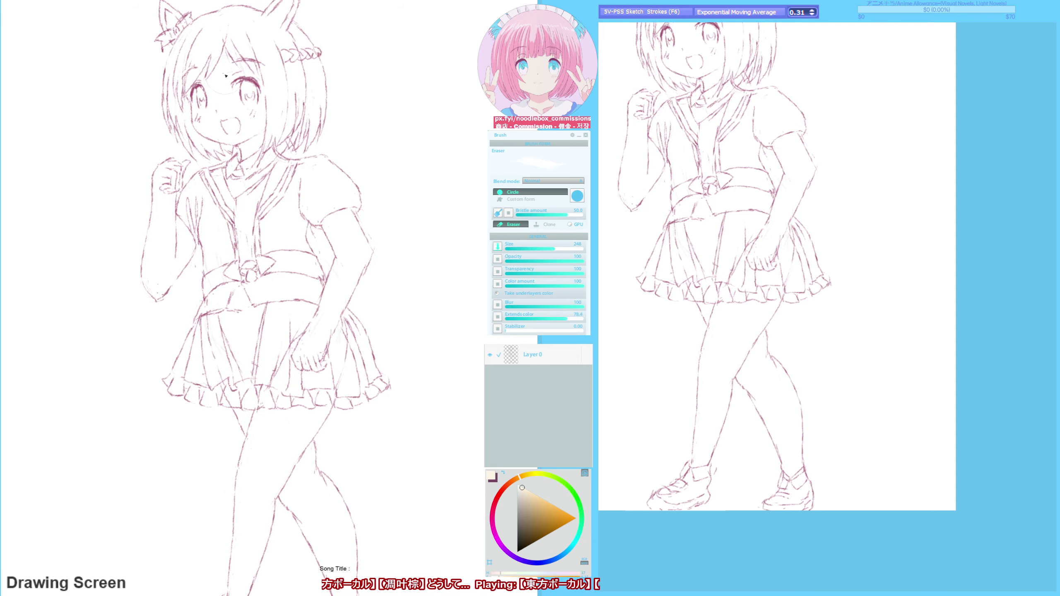
- Add a new layer beneath the sketch and paint the face, neck, arms and hands in pale yellow
{"action": "key", "text": "ctrl+shift+n"}
{"action": "key", "text": "e"}
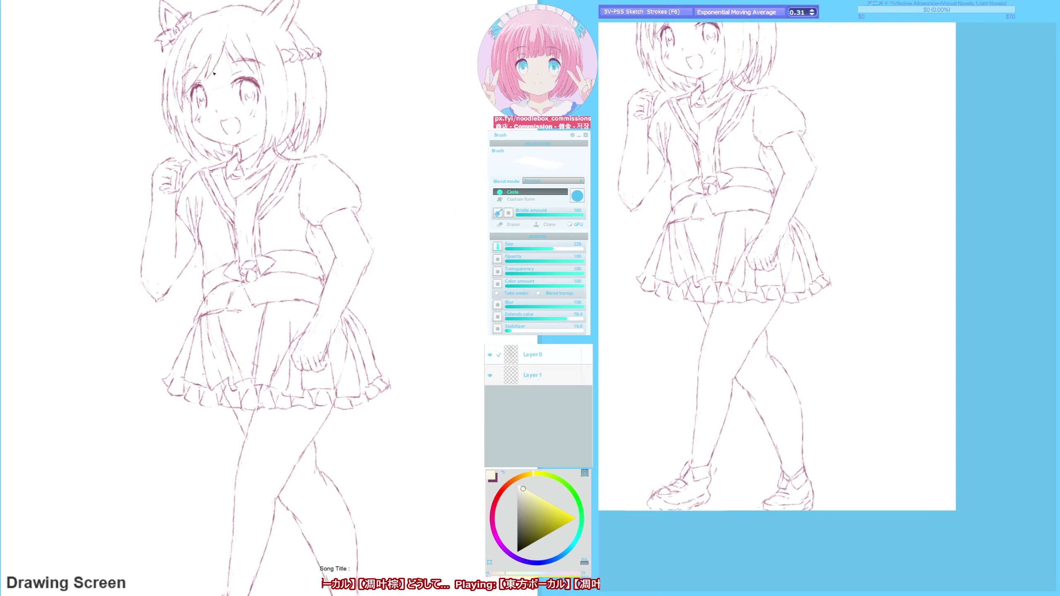
{"action": "left_click_drag", "start_coordinate": [228, 88], "coordinate": [244, 117]}
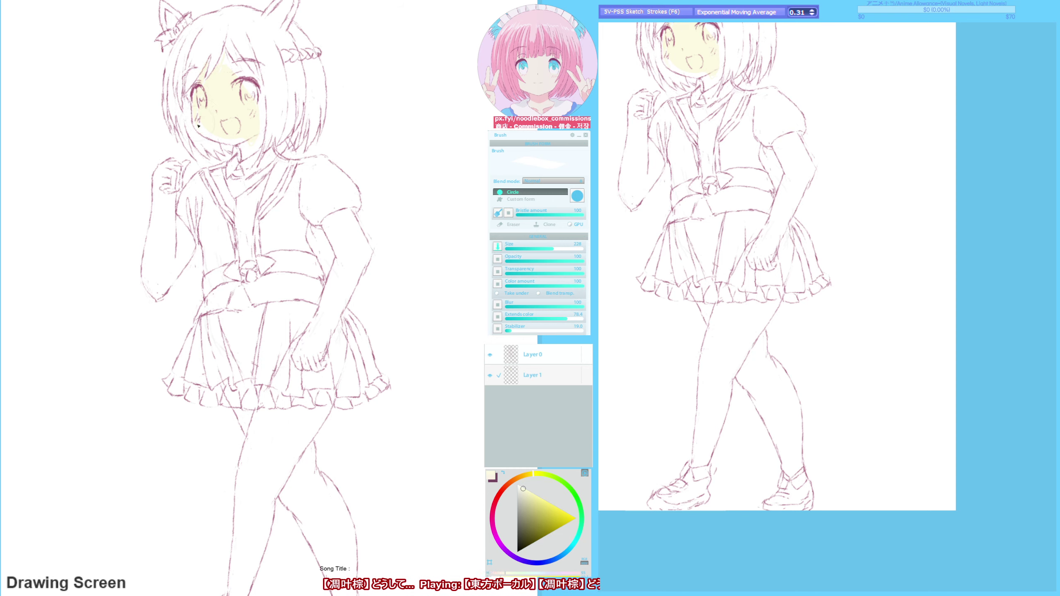
{"action": "key", "text": "m"}
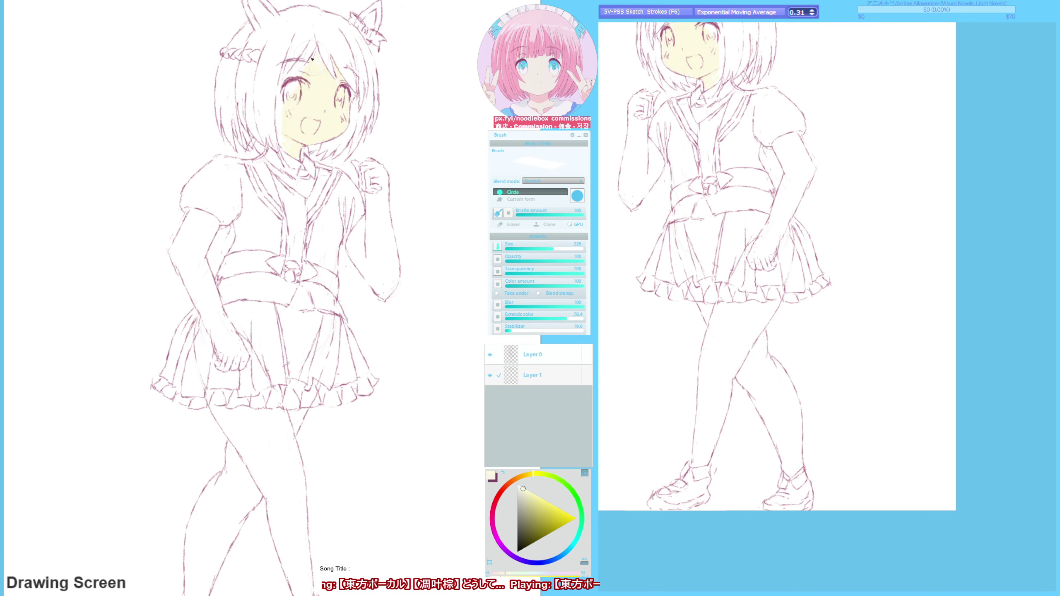
{"action": "key", "text": "m"}
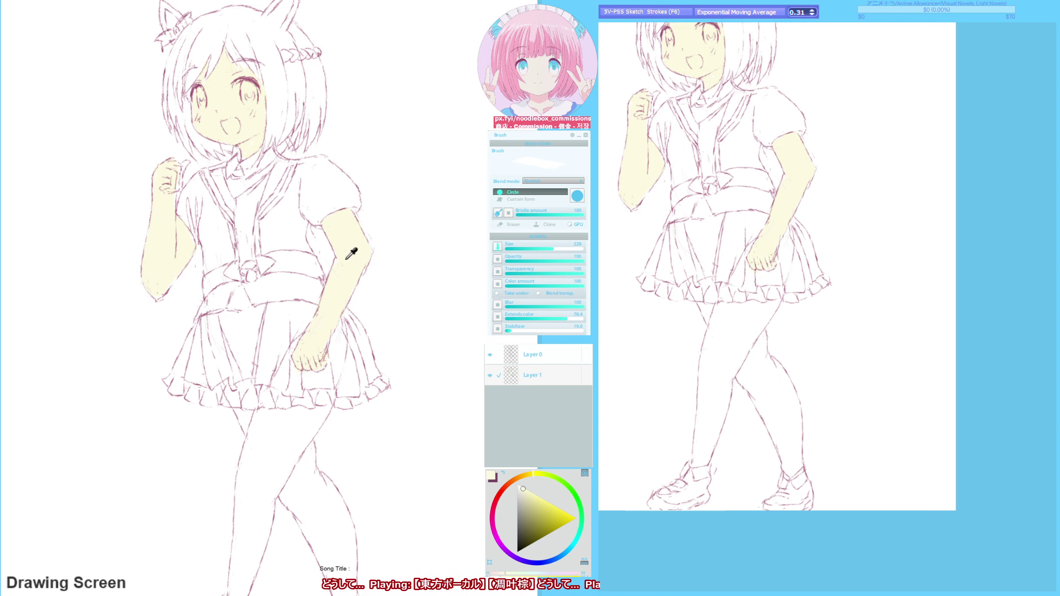
- Rename the line art layer as Sketch and the paint layer beneath it as Color
{"action": "double_click", "coordinate": [534, 355]}
{"action": "type", "text": "Sketch"}
{"action": "key", "text": "Return"}
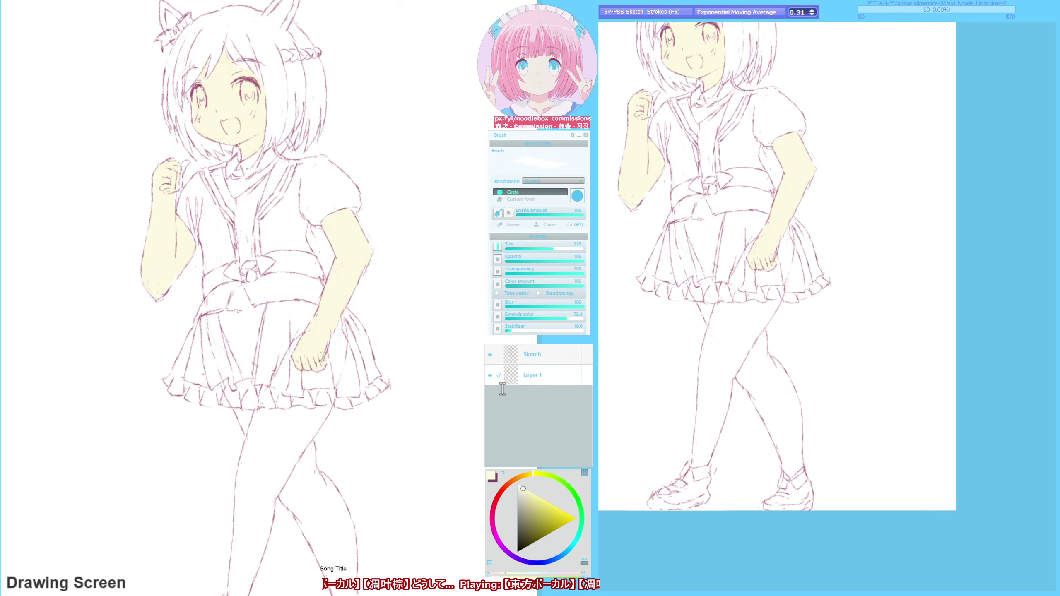
{"action": "double_click", "coordinate": [532, 375]}
{"action": "type", "text": "Color"}
{"action": "key", "text": "Return"}
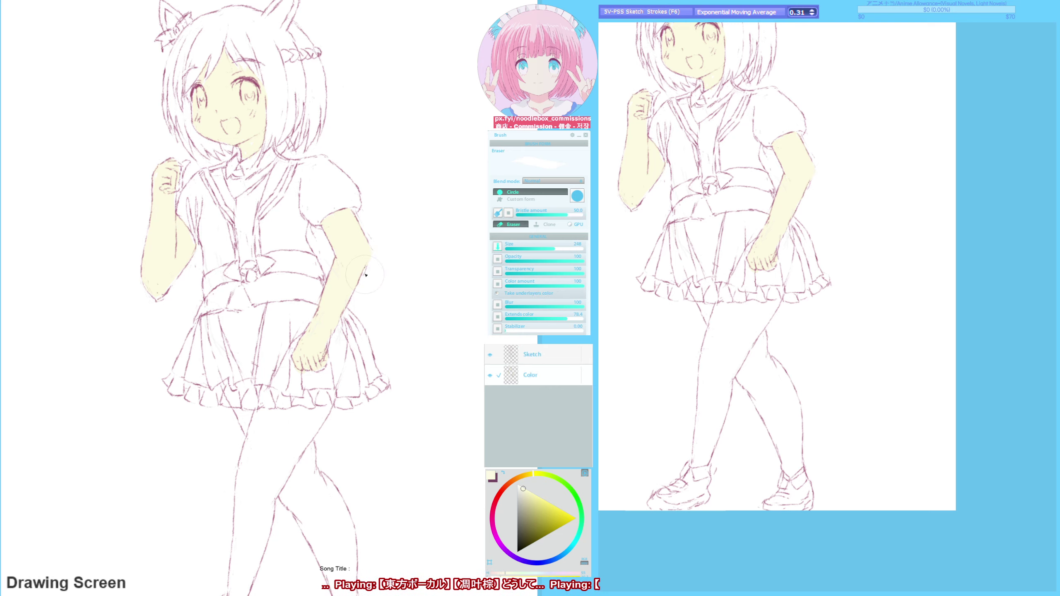
- Paint both legs, from the skirt hem to the ankles, in the same pale yellow on the Color layer
{"action": "key", "text": "1"}
{"action": "key", "text": "2"}
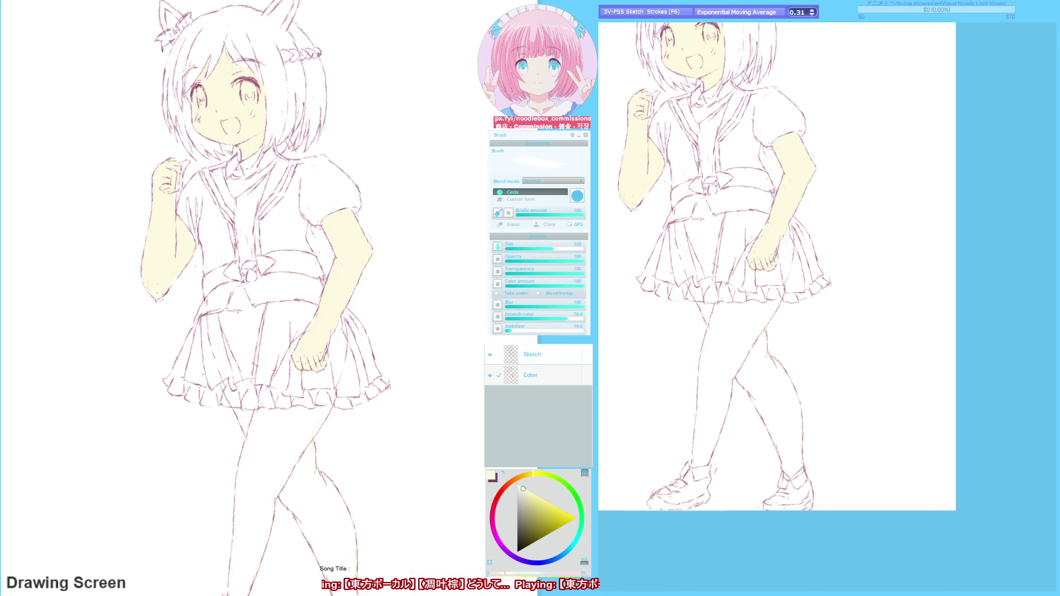
{"action": "left_click_drag", "start_coordinate": [317, 464], "coordinate": [325, 405]}
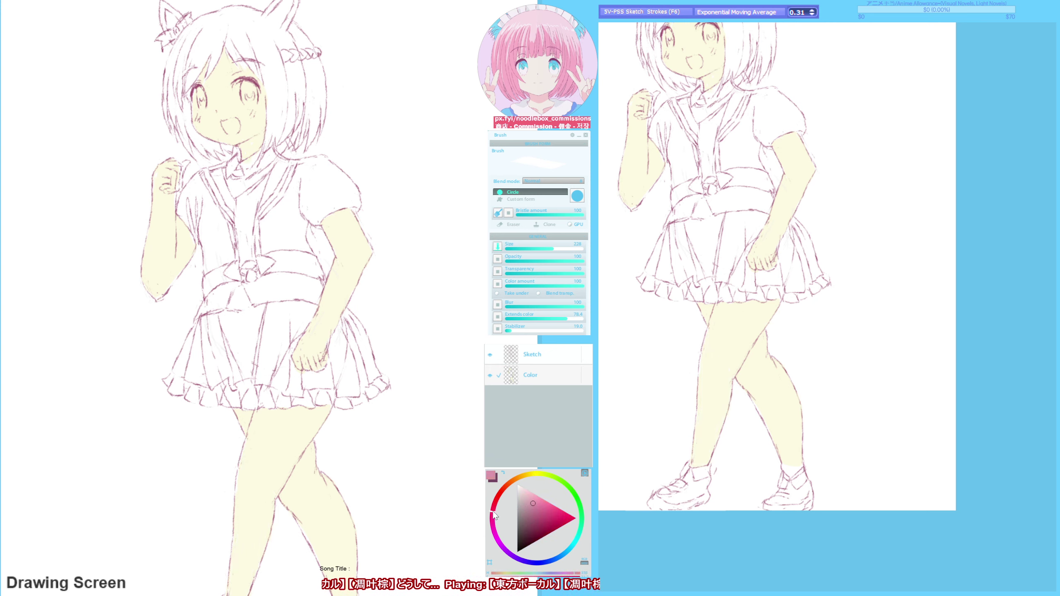
- Choose a muted greyish brown and start painting the hair along its outer edges on the Color layer
{"action": "left_click_drag", "start_coordinate": [534, 476], "coordinate": [502, 491]}
{"action": "left_click", "coordinate": [526, 495]}
{"action": "left_click", "coordinate": [201, 27], "text": "alt"}
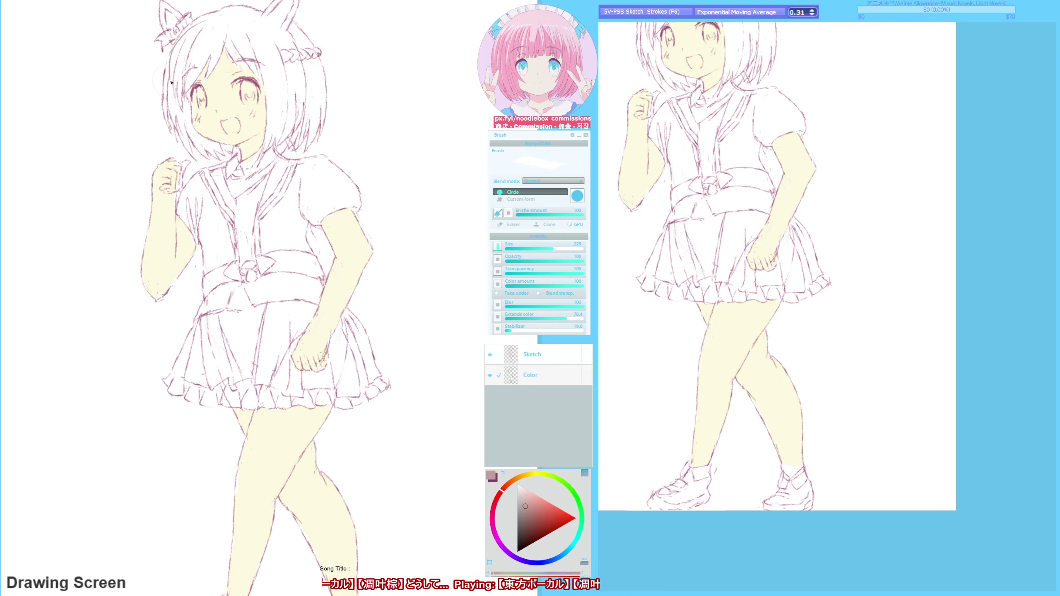
{"action": "mouse_move", "coordinate": [198, 26]}
{"action": "left_mouse_down"}
{"action": "mouse_move", "coordinate": [167, 102]}
{"action": "mouse_move", "coordinate": [209, 14]}
{"action": "mouse_move", "coordinate": [259, 10]}
{"action": "mouse_move", "coordinate": [301, 31]}
{"action": "left_mouse_up"}
{"action": "mouse_move", "coordinate": [325, 85]}
{"action": "left_mouse_down"}
{"action": "mouse_move", "coordinate": [316, 138]}
{"action": "mouse_move", "coordinate": [297, 146]}
{"action": "left_mouse_up"}
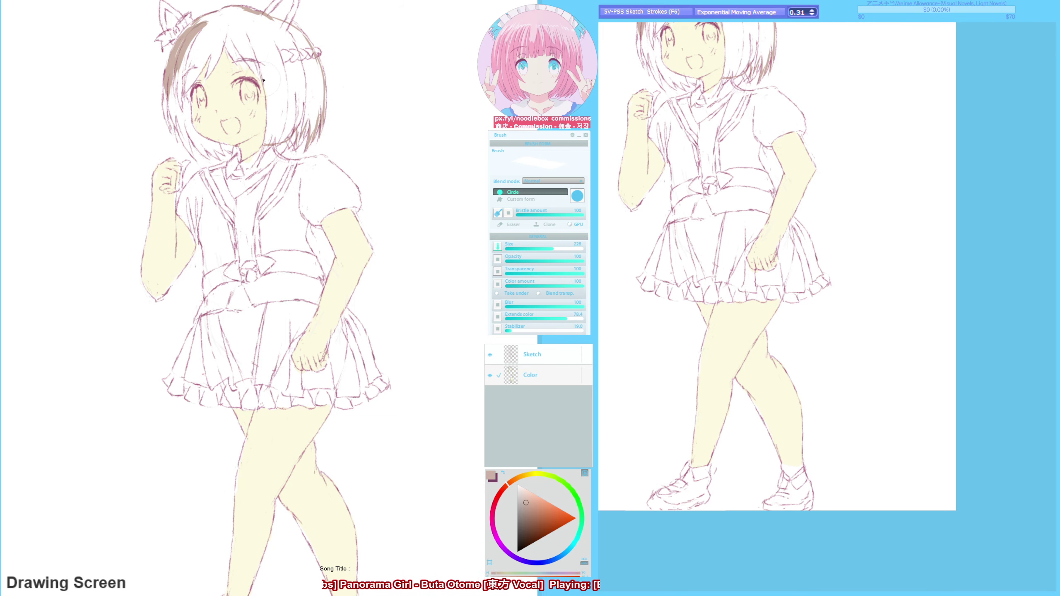
- Fill the large hair section around the braid, from the crown to the cheek, with the muted brown
{"action": "mouse_move", "coordinate": [255, 56]}
{"action": "left_mouse_down"}
{"action": "mouse_move", "coordinate": [325, 83]}
{"action": "mouse_move", "coordinate": [268, 132]}
{"action": "left_mouse_up"}
{"action": "left_click", "coordinate": [297, 82]}
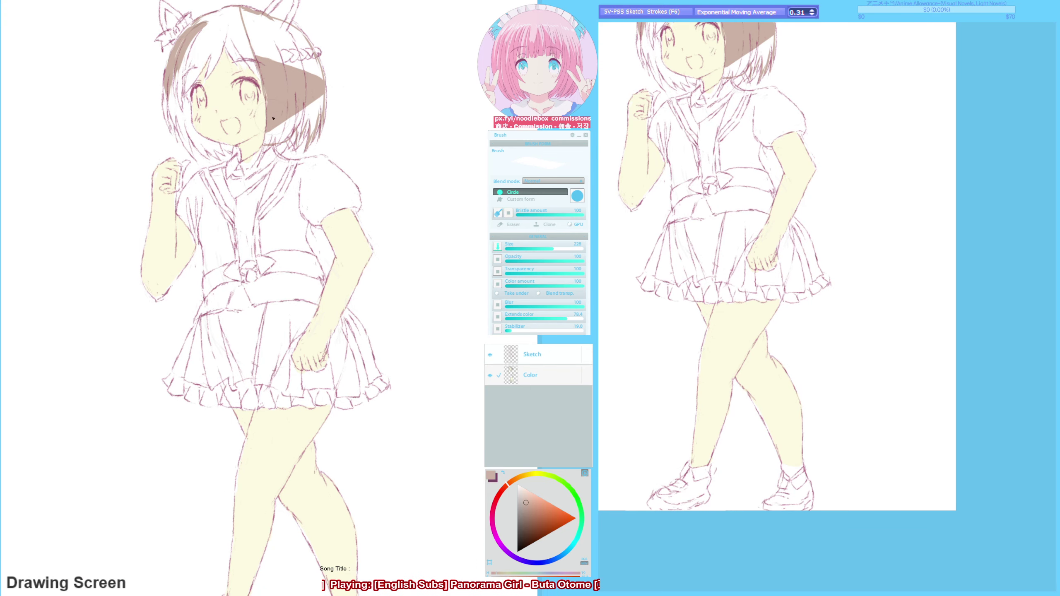
{"action": "left_click", "coordinate": [276, 56]}
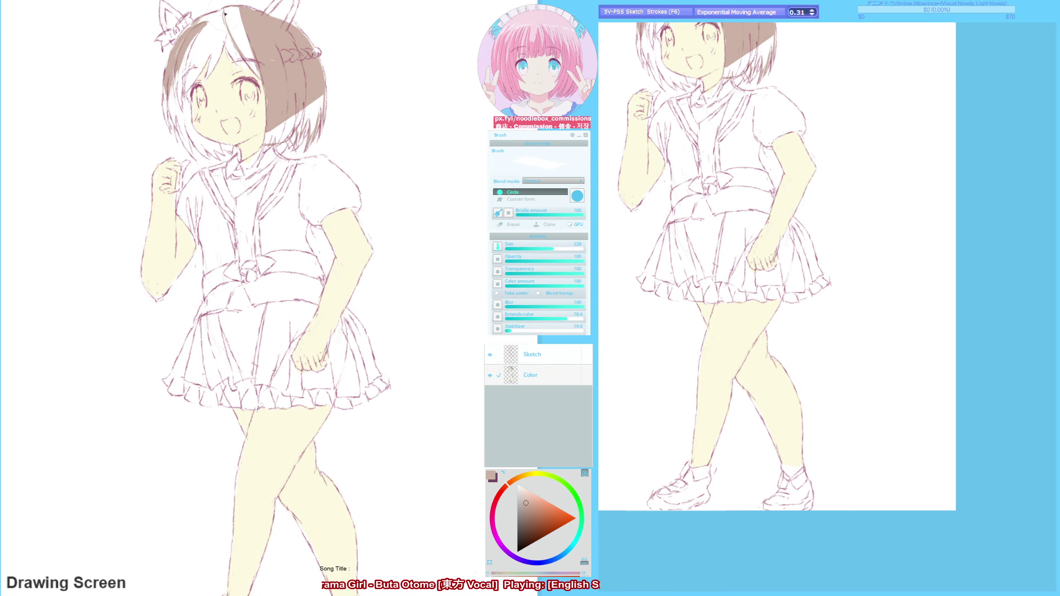
- Paint the bangs beside the parting and the side lock above the raised hand brown, leaving the front streak white
{"action": "left_click_drag", "start_coordinate": [225, 13], "coordinate": [257, 75]}
{"action": "left_click_drag", "start_coordinate": [234, 42], "coordinate": [236, 62]}
{"action": "left_click_drag", "start_coordinate": [188, 48], "coordinate": [172, 121]}
{"action": "left_click_drag", "start_coordinate": [182, 94], "coordinate": [171, 127]}
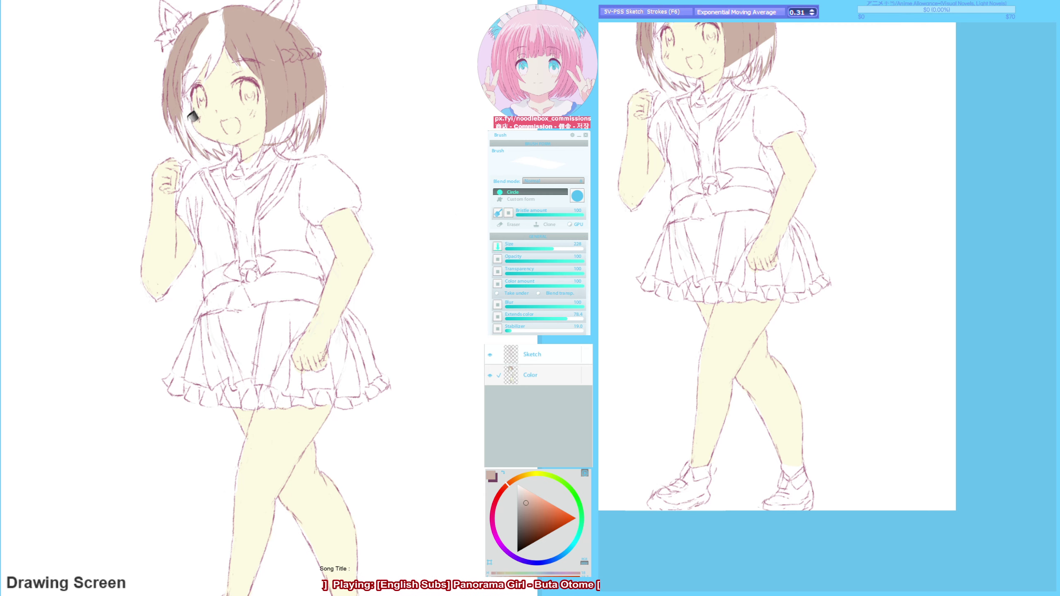
- Paint the side lock beside the cheek above the raised hand in brown, undoing and redoing trial strokes
{"action": "key", "text": "ctrl+y"}
{"action": "key", "text": "ctrl+z"}
{"action": "key", "text": "ctrl+y"}
{"action": "key", "text": "ctrl+z"}
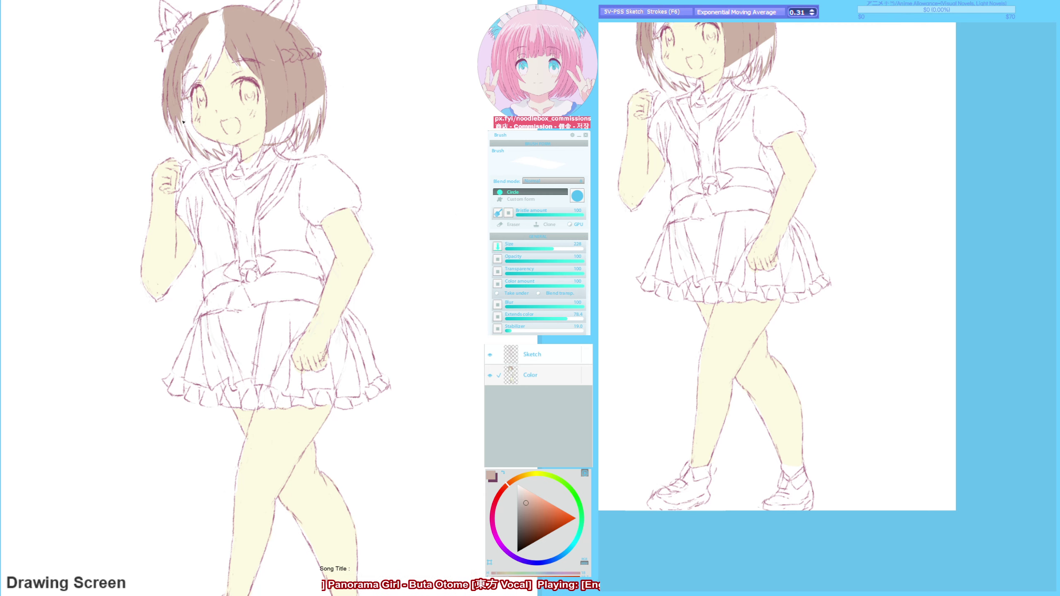
{"action": "key", "text": "ctrl+y"}
{"action": "key", "text": "ctrl+z"}
{"action": "key", "text": "ctrl+y"}
{"action": "key", "text": "ctrl+z"}
{"action": "mouse_move", "coordinate": [192, 101]}
{"action": "left_mouse_down"}
{"action": "mouse_move", "coordinate": [206, 154]}
{"action": "mouse_move", "coordinate": [179, 108]}
{"action": "left_mouse_up"}
- Paint the remaining white lower section of the hair below the braid brown, down to the hair tips
{"action": "key", "text": "h"}
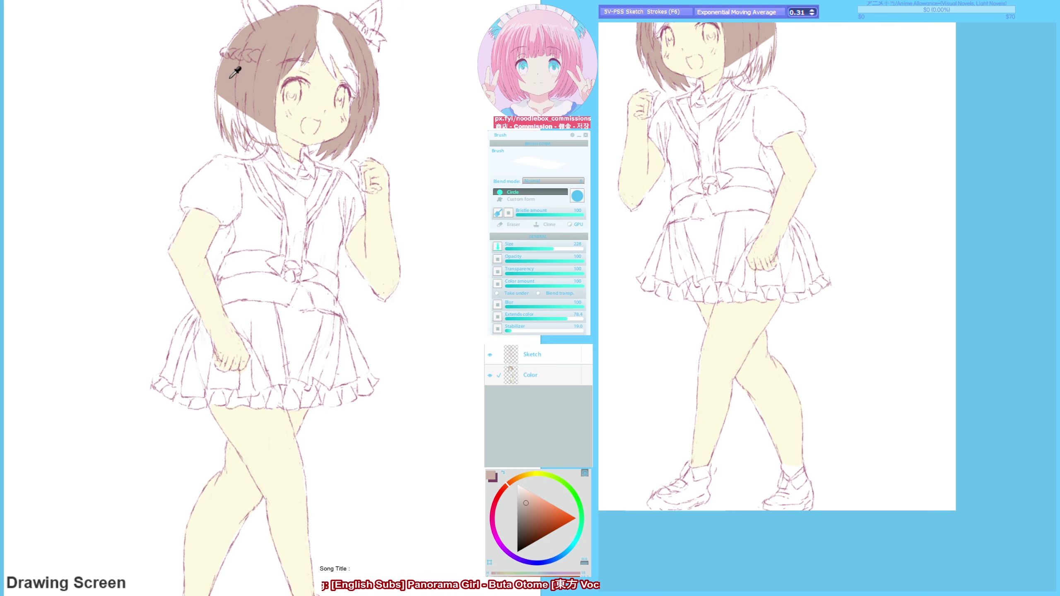
{"action": "key", "text": "h"}
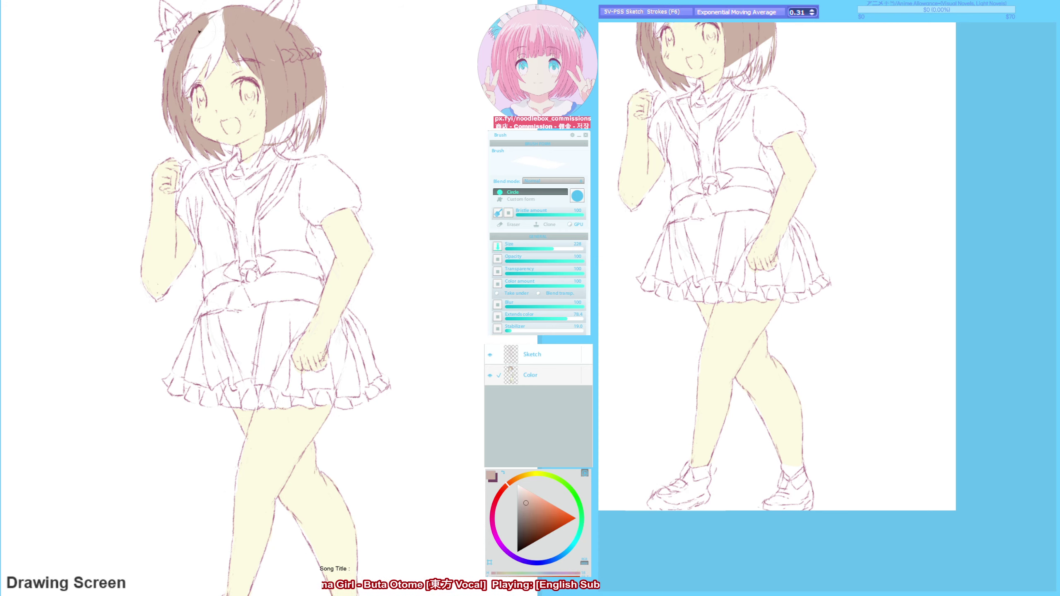
{"action": "key", "text": "h"}
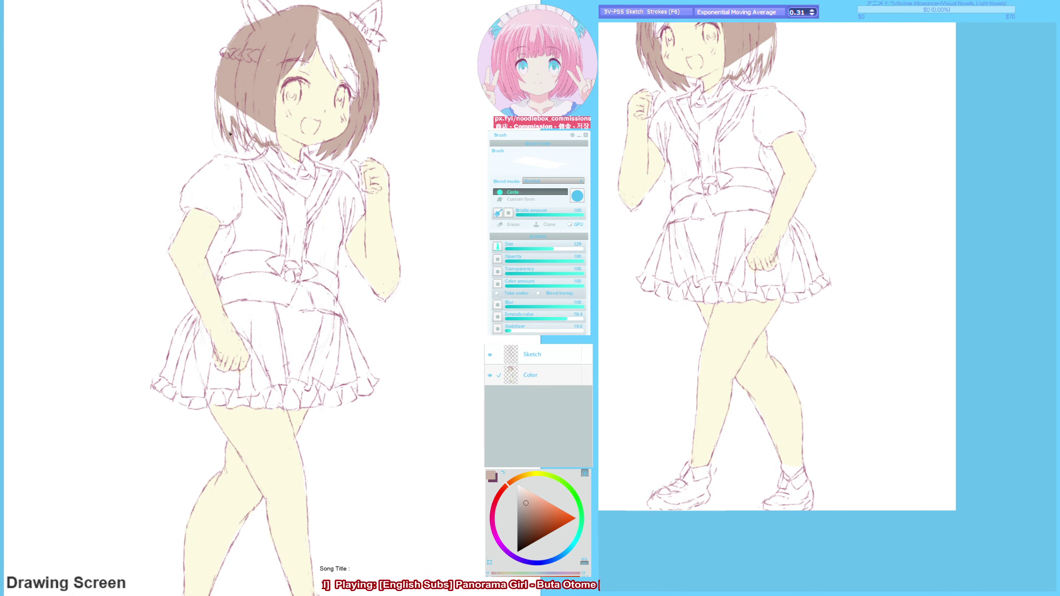
{"action": "mouse_move", "coordinate": [235, 109]}
{"action": "left_mouse_down"}
{"action": "mouse_move", "coordinate": [276, 142]}
{"action": "mouse_move", "coordinate": [223, 112]}
{"action": "left_mouse_up"}
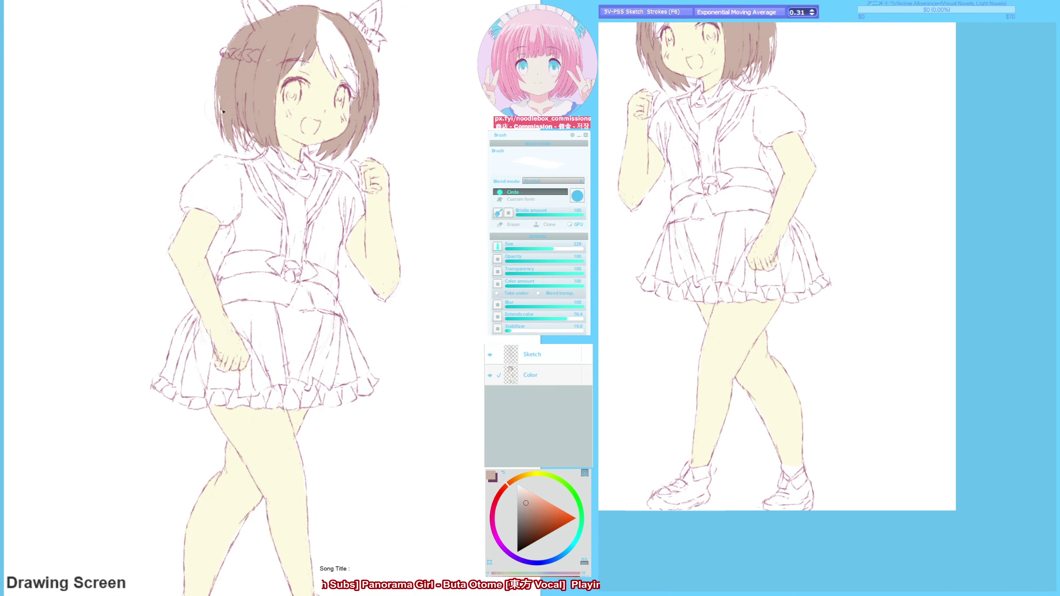
{"action": "key", "text": "h"}
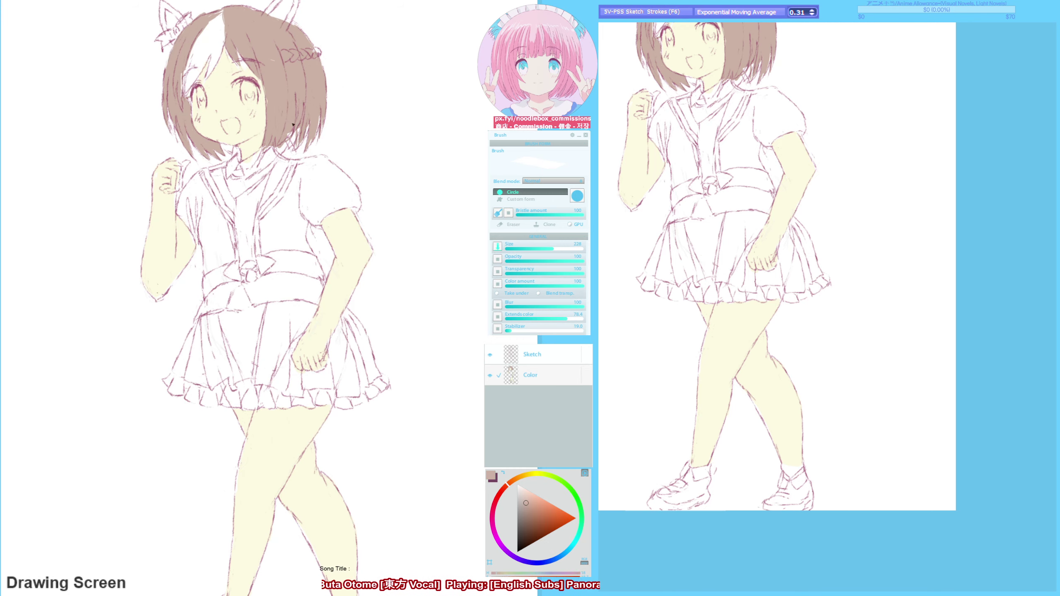
{"action": "key", "text": "h"}
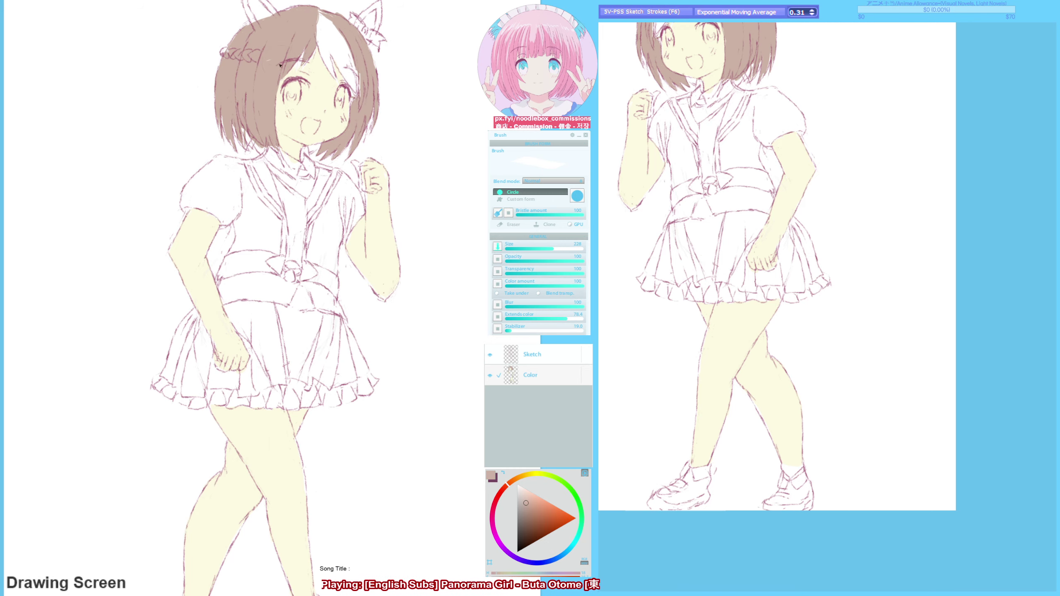
- Touch up the white front streak and the edges around the face with white, skin and brown colours sampled from the drawing
{"action": "key", "text": "h"}
{"action": "left_click", "coordinate": [212, 65], "text": "alt"}
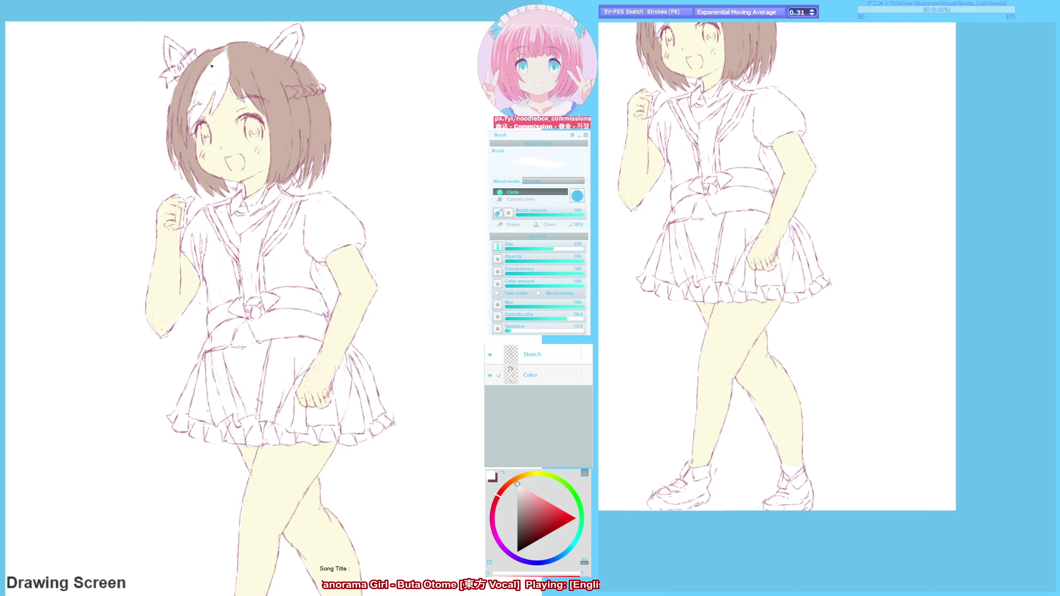
{"action": "left_click", "coordinate": [243, 106], "text": "alt"}
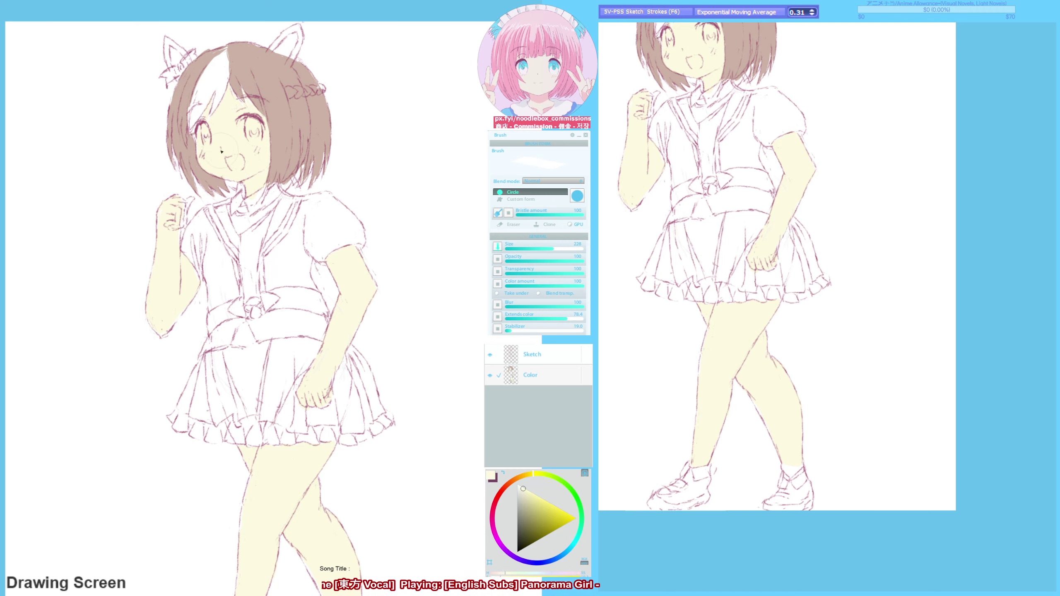
{"action": "key", "text": "e"}
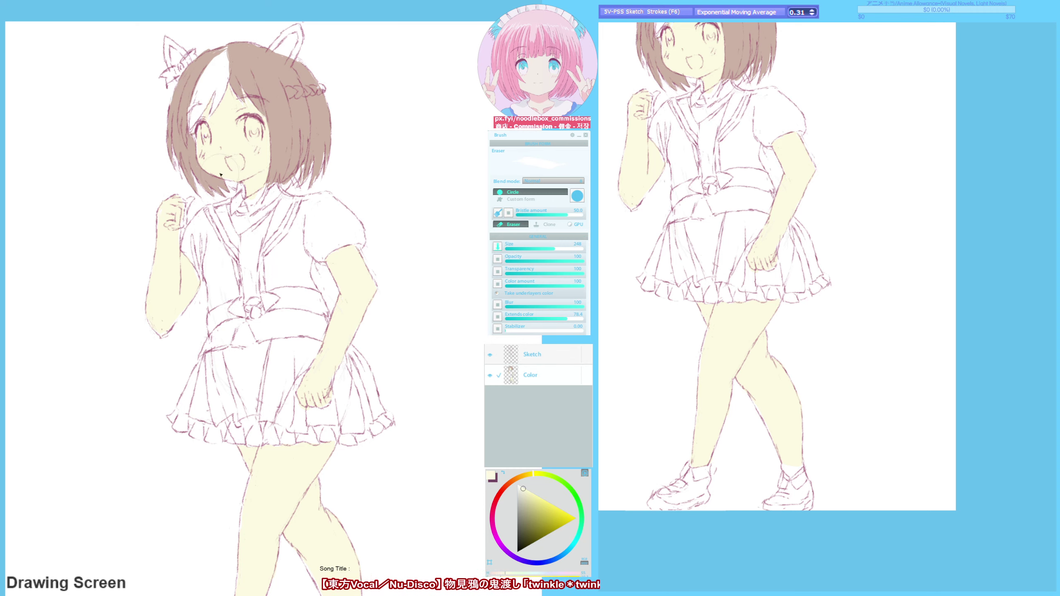
{"action": "key", "text": "b"}
{"action": "left_click", "coordinate": [192, 133], "text": "alt"}
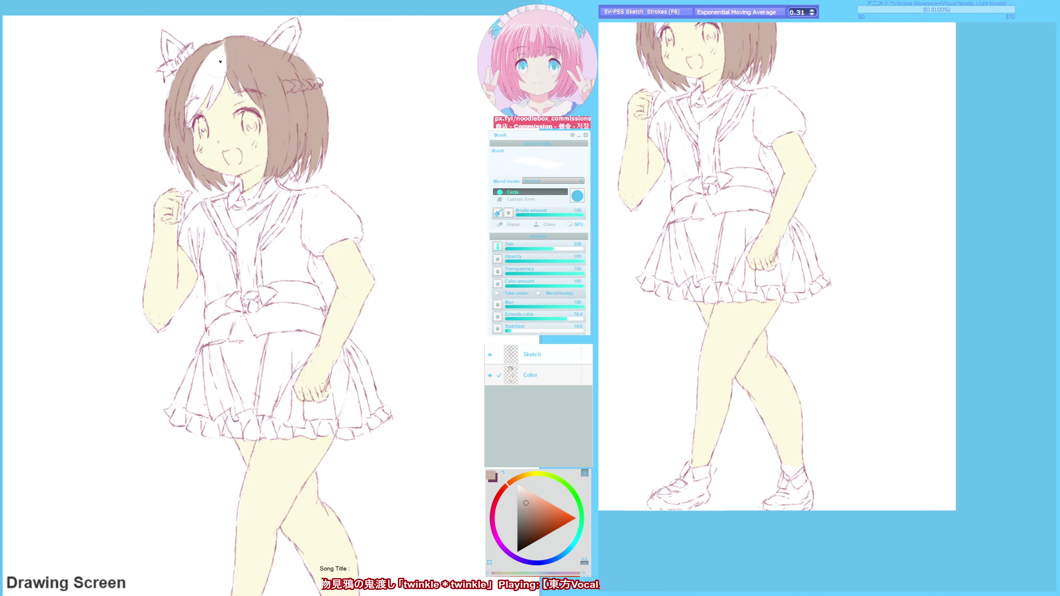
- Sample white from the front streak and paint the braid on the side of the head white
{"action": "left_click", "coordinate": [217, 42], "text": "alt"}
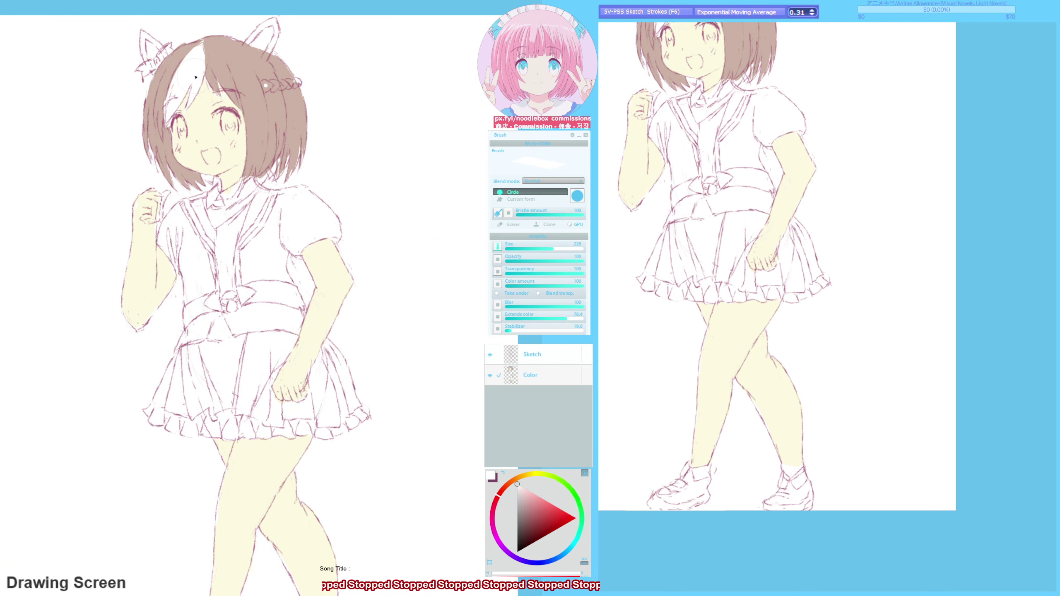
{"action": "left_click_drag", "start_coordinate": [264, 89], "coordinate": [297, 83]}
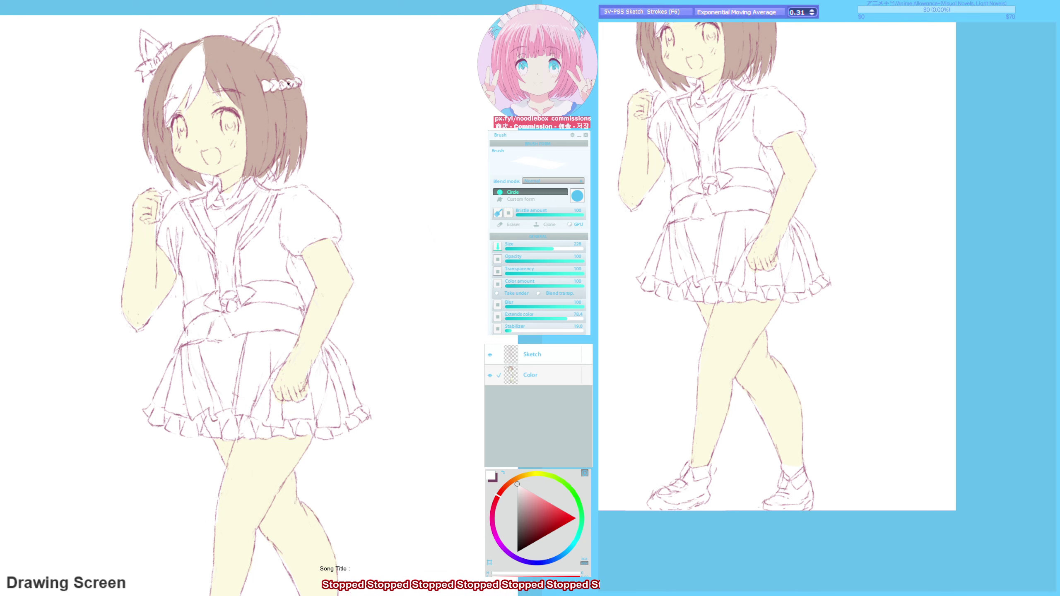
- Sample the brown hair colour and paint the animal ear above the braid with it
{"action": "left_click", "coordinate": [296, 80], "text": "alt"}
{"action": "key", "text": "m"}
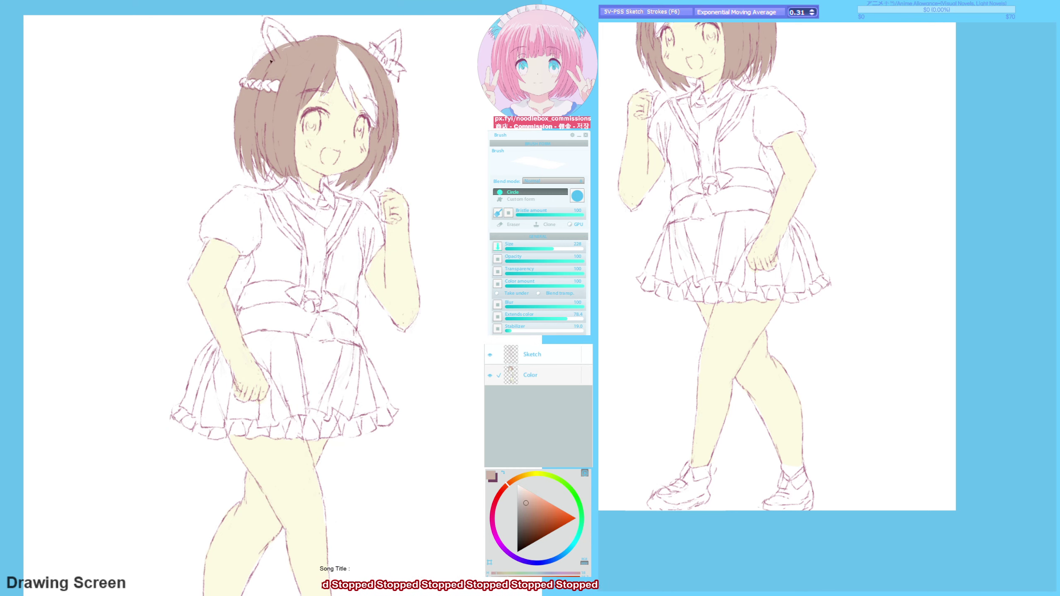
{"action": "key", "text": "m"}
{"action": "mouse_move", "coordinate": [245, 60]}
{"action": "left_mouse_down"}
{"action": "mouse_move", "coordinate": [225, 42]}
{"action": "mouse_move", "coordinate": [272, 19]}
{"action": "mouse_move", "coordinate": [280, 35]}
{"action": "mouse_move", "coordinate": [269, 56]}
{"action": "mouse_move", "coordinate": [264, 29]}
{"action": "left_mouse_up"}
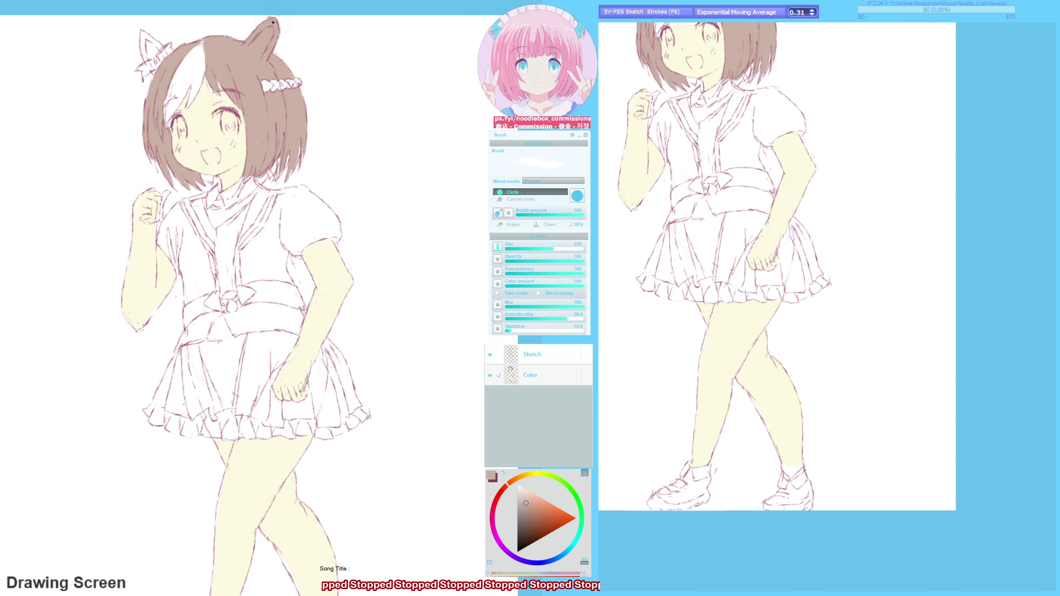
- Paint the other ear brown and the bow beside it purple, cleaning up the bow's edges
{"action": "mouse_move", "coordinate": [144, 72]}
{"action": "left_mouse_down"}
{"action": "mouse_move", "coordinate": [150, 46]}
{"action": "mouse_move", "coordinate": [164, 51]}
{"action": "mouse_move", "coordinate": [142, 70]}
{"action": "mouse_move", "coordinate": [175, 40]}
{"action": "left_mouse_up"}
{"action": "key", "text": "e"}
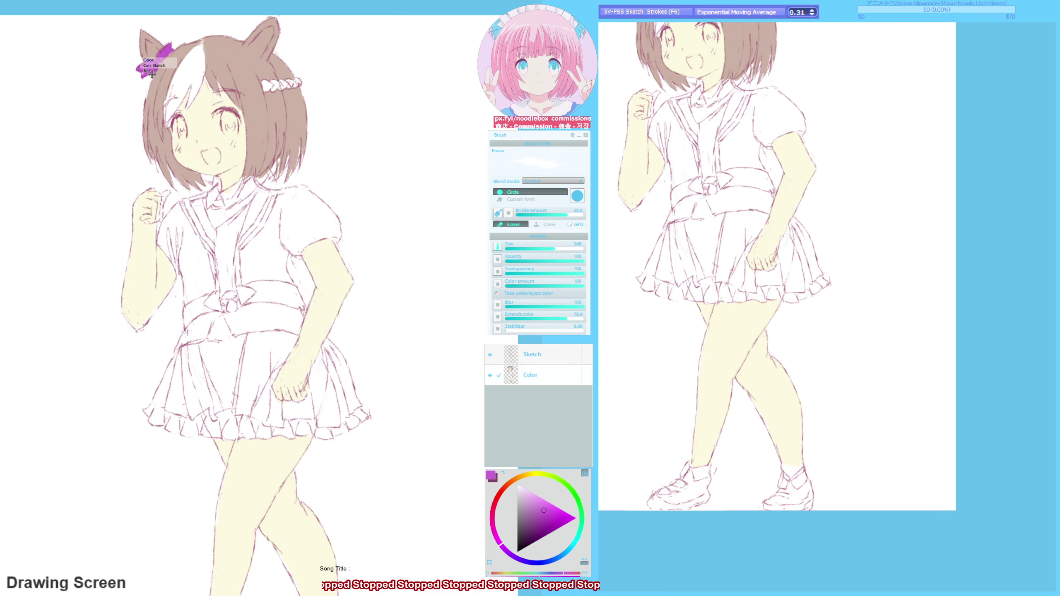
{"action": "key", "text": "e"}
- Refine the border between the white streak and the brown hair with sampled brown and white, checking it in mirrored view
{"action": "left_click", "coordinate": [191, 175], "text": "alt"}
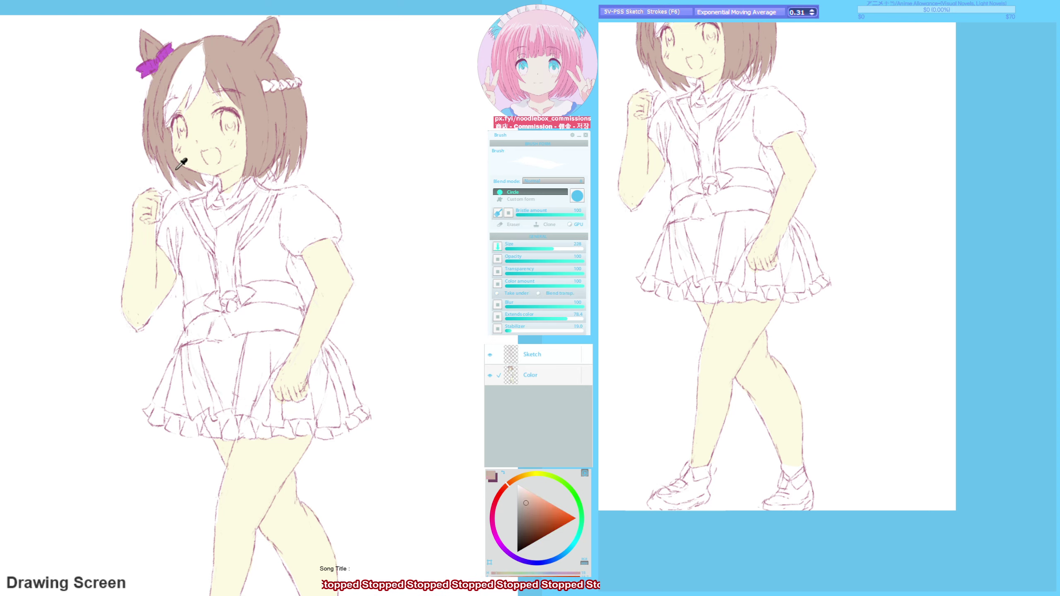
{"action": "key", "text": "h"}
{"action": "left_click", "coordinate": [341, 51], "text": "alt"}
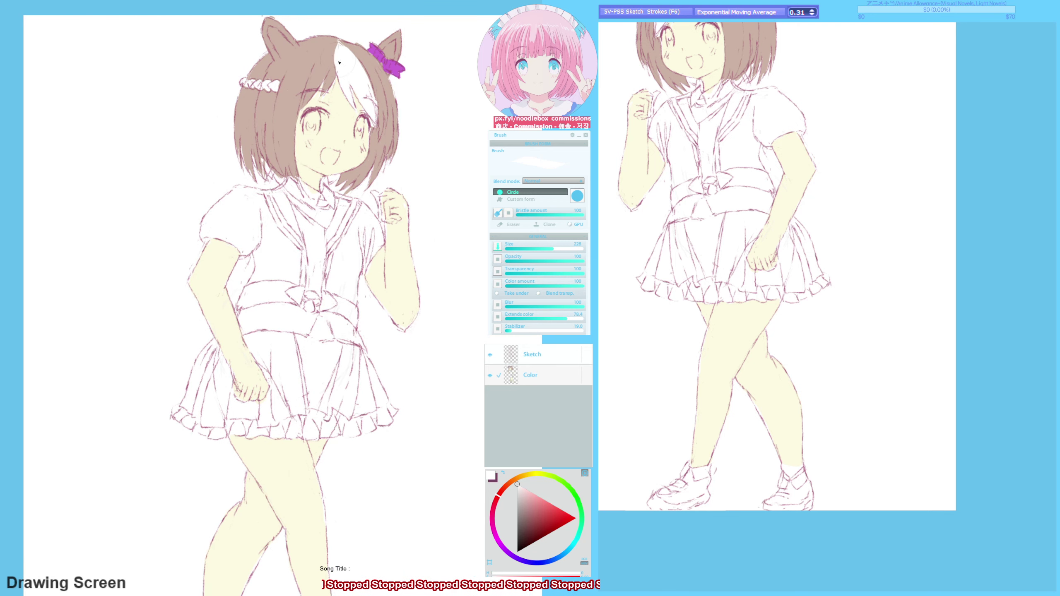
{"action": "key", "text": "h"}
{"action": "left_click", "coordinate": [341, 51], "text": "alt"}
{"action": "key", "text": "h"}
{"action": "key", "text": "h"}
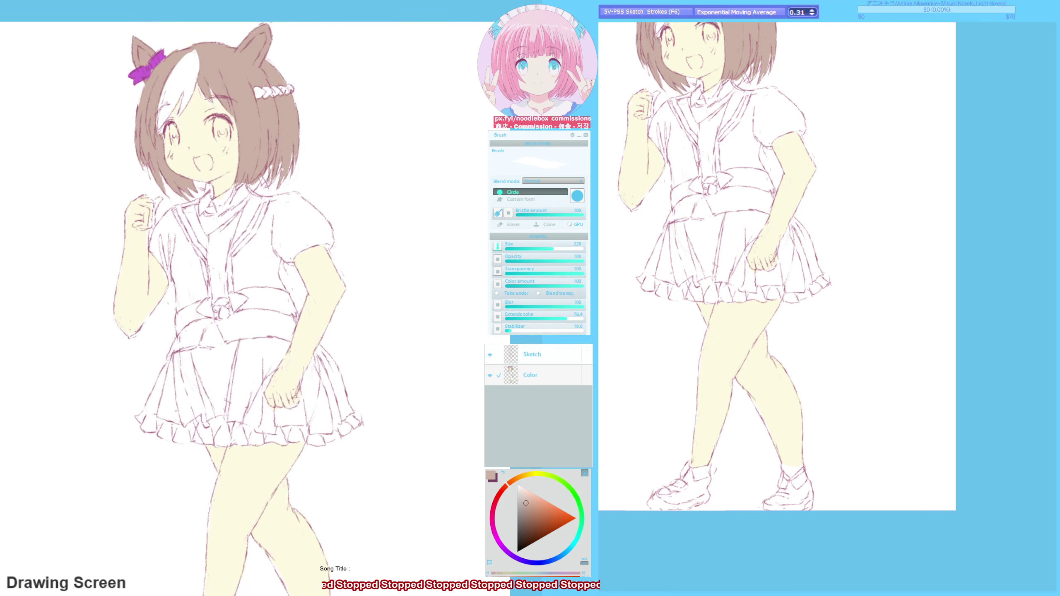
{"action": "scroll", "coordinate": [160, 152], "scroll_direction": "up", "scroll_amount": 1}
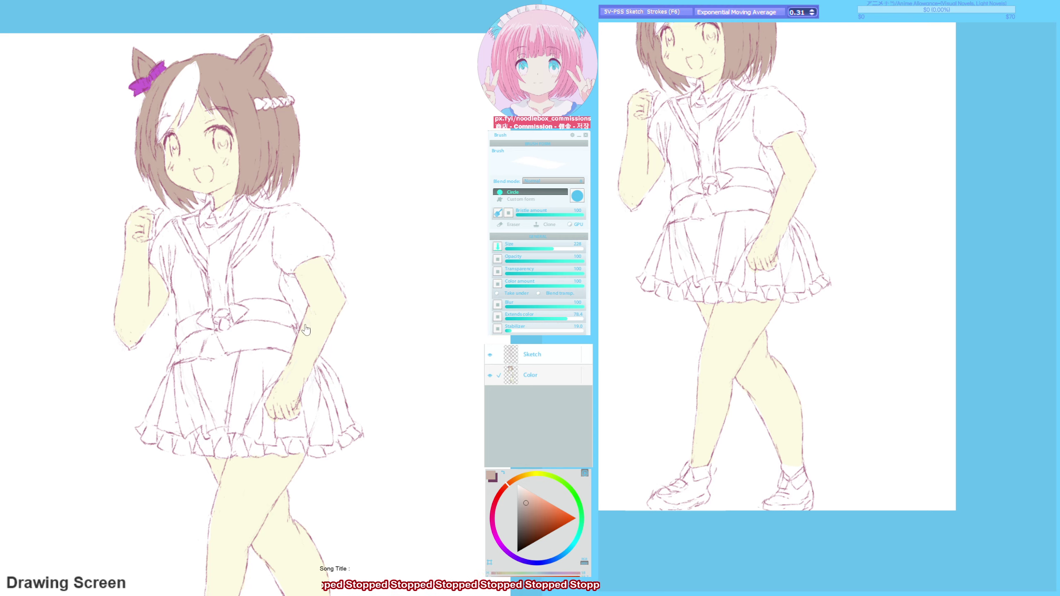
- Choose a purple tone and paint the irises of both eyes with it
{"action": "left_click_drag", "start_coordinate": [161, 152], "coordinate": [144, 90]}
{"action": "left_click", "coordinate": [506, 545]}
{"action": "left_click", "coordinate": [533, 501]}
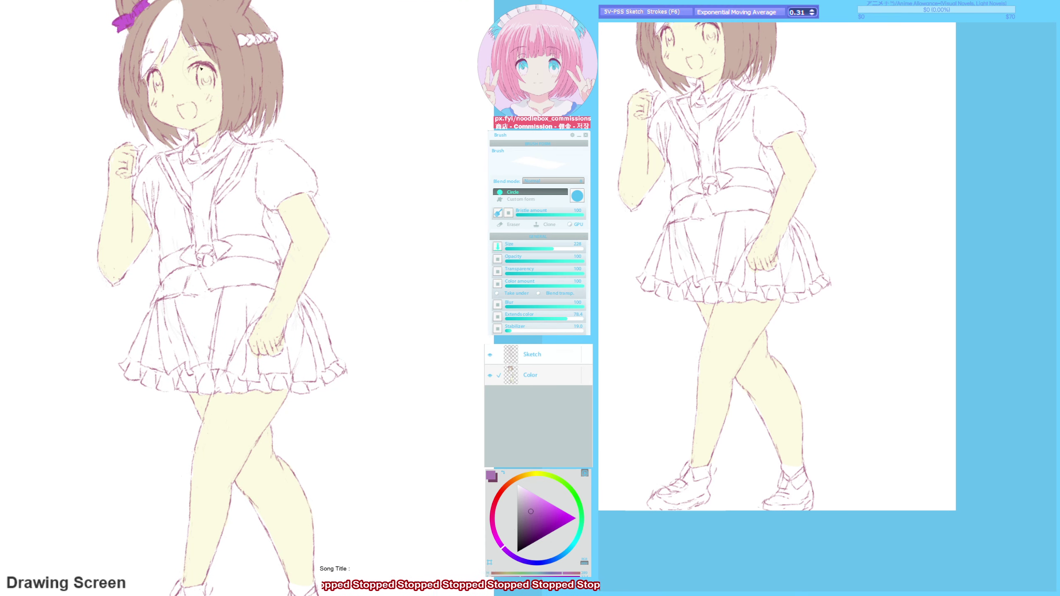
{"action": "mouse_move", "coordinate": [204, 69]}
{"action": "left_mouse_down"}
{"action": "mouse_move", "coordinate": [207, 84]}
{"action": "mouse_move", "coordinate": [156, 78]}
{"action": "left_mouse_up"}
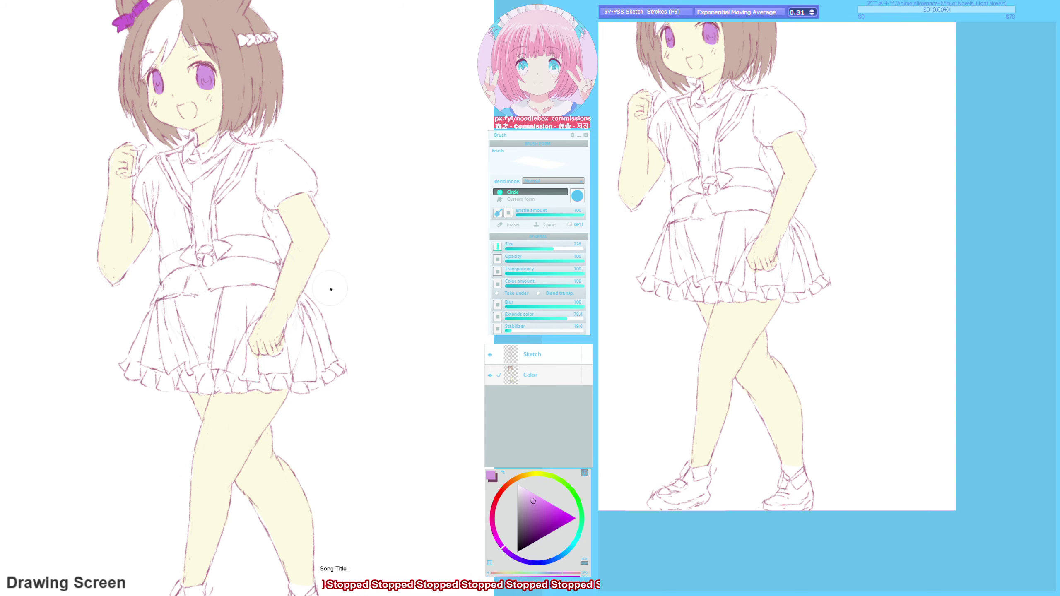
- Paint the open mouth and the shadow on the neck under the chin in a soft pinkish red
{"action": "key", "text": "h"}
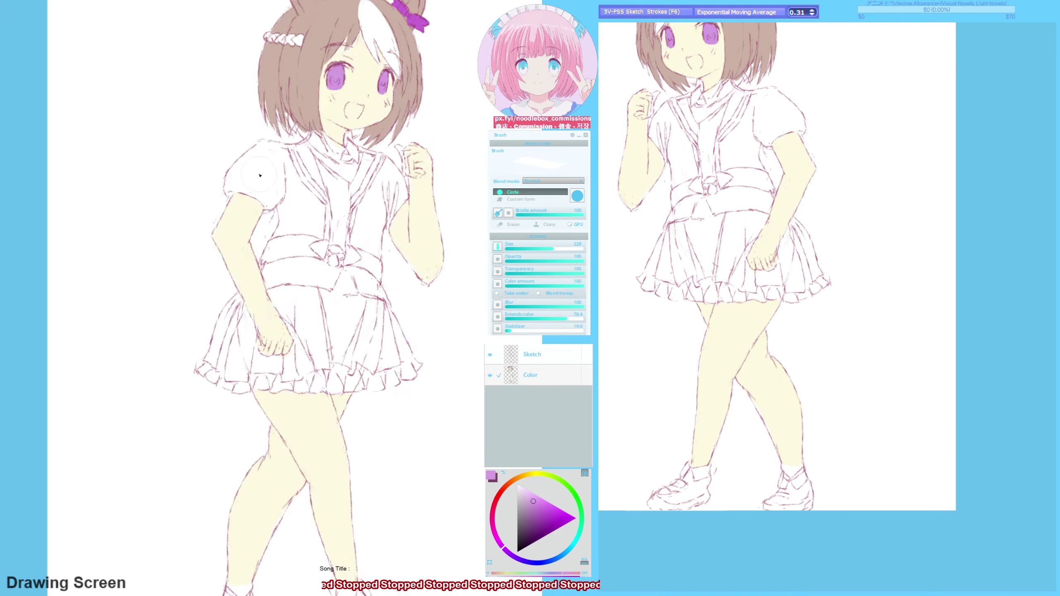
{"action": "key", "text": "h"}
{"action": "left_click", "coordinate": [180, 111], "text": "alt"}
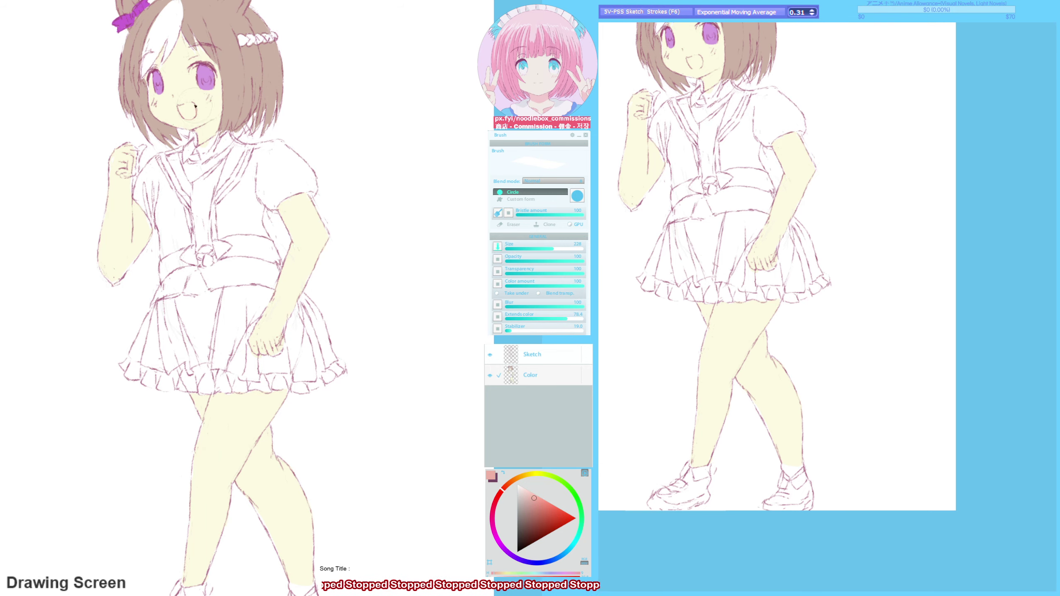
{"action": "left_click_drag", "start_coordinate": [180, 107], "coordinate": [188, 118]}
{"action": "left_click_drag", "start_coordinate": [494, 488], "coordinate": [495, 500]}
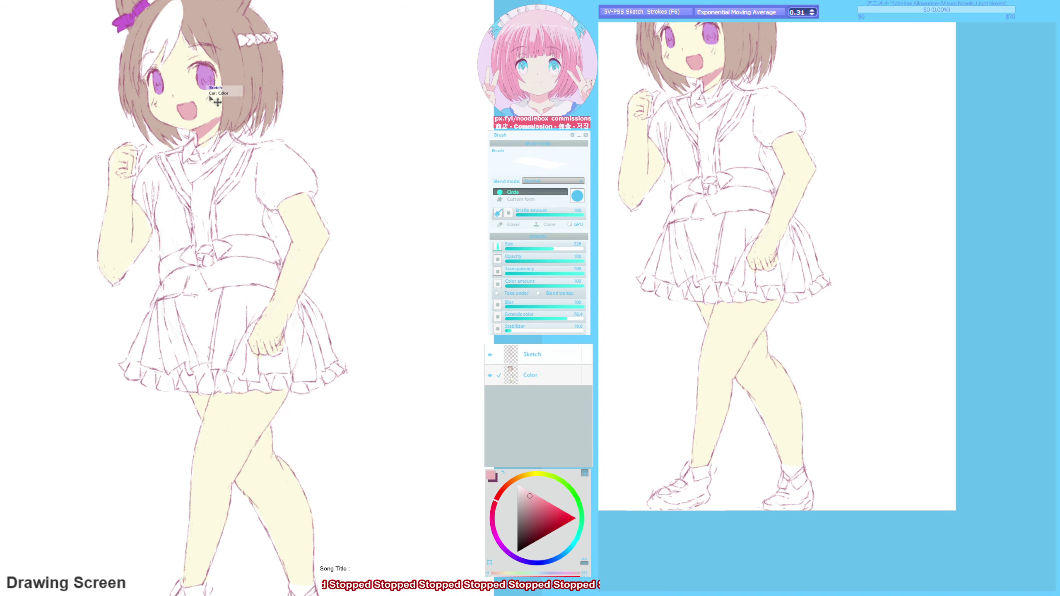
- Retouch the blush marks on the cheek beside the mouth with the sketch brush and eraser
{"action": "key", "text": "e"}
{"action": "key", "text": "e"}
{"action": "left_click_drag", "start_coordinate": [202, 95], "coordinate": [212, 99]}
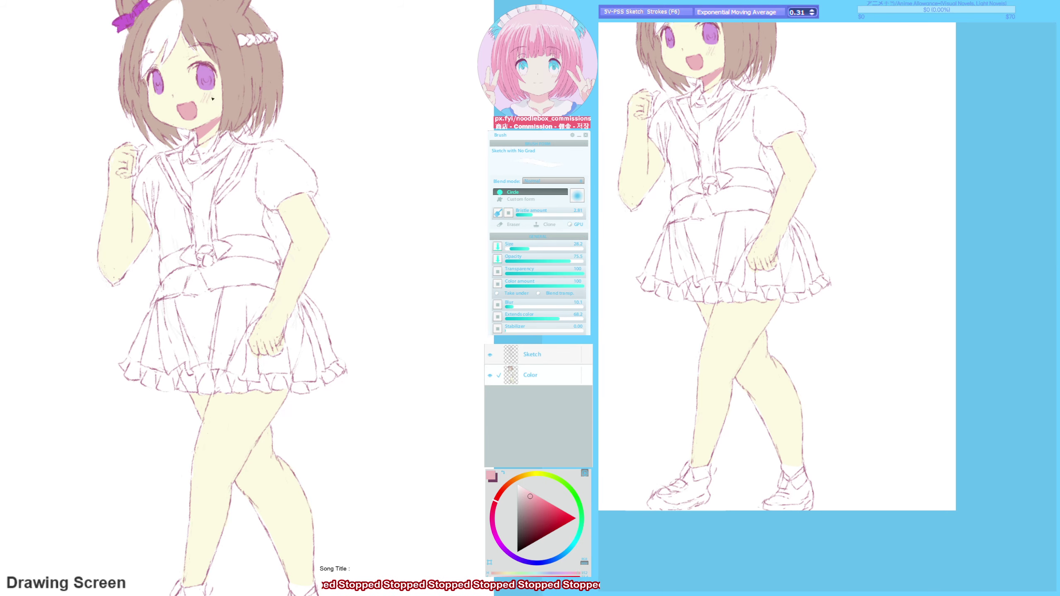
{"action": "key", "text": "e"}
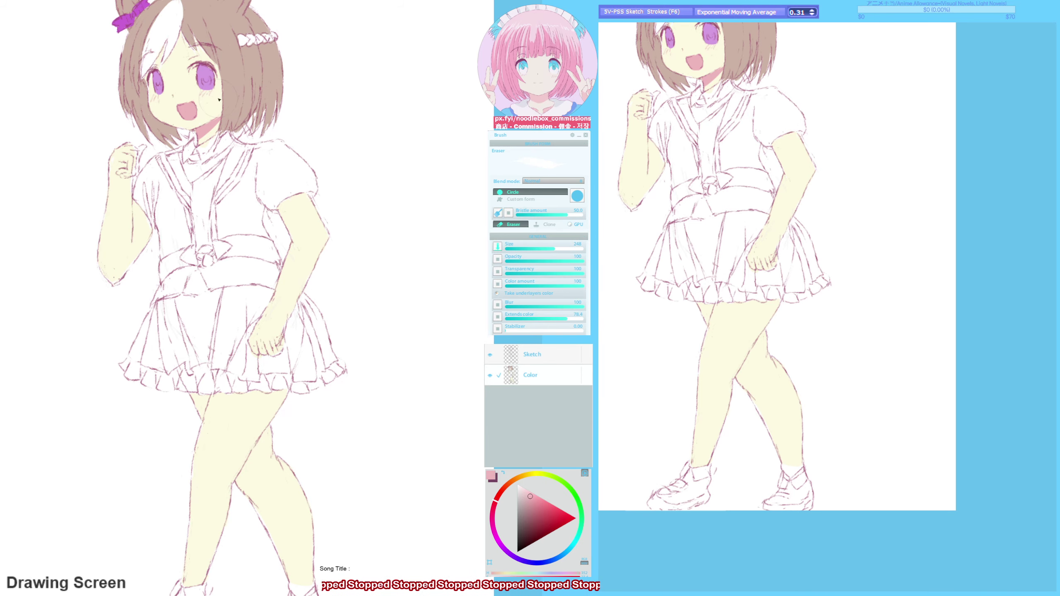
{"action": "key", "text": "e"}
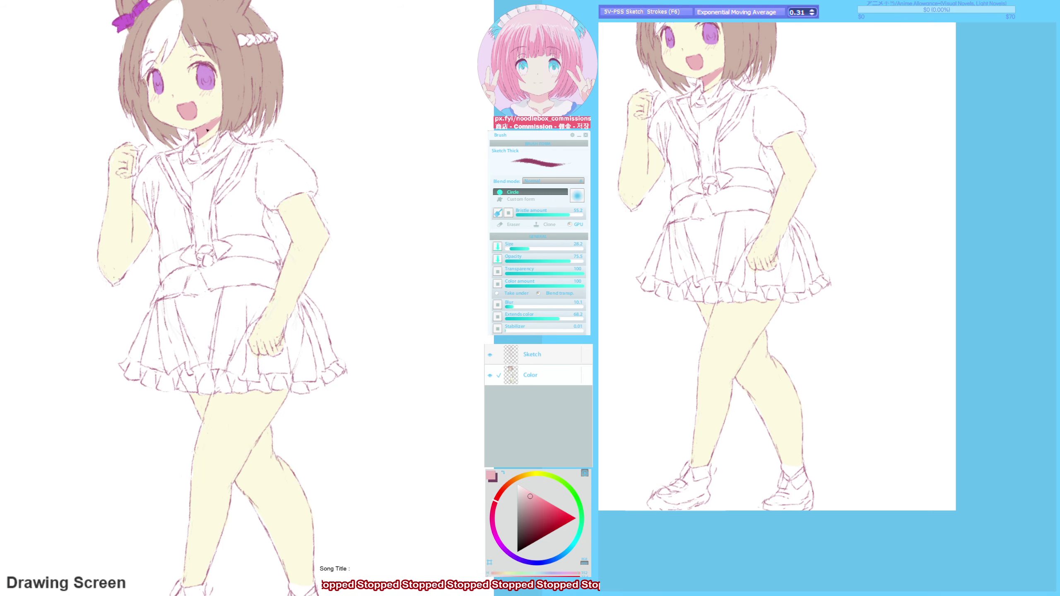
- Touch up the bangs, hair edges and forehead with white, brown and skin colours sampled from the drawing
{"action": "key", "text": "b"}
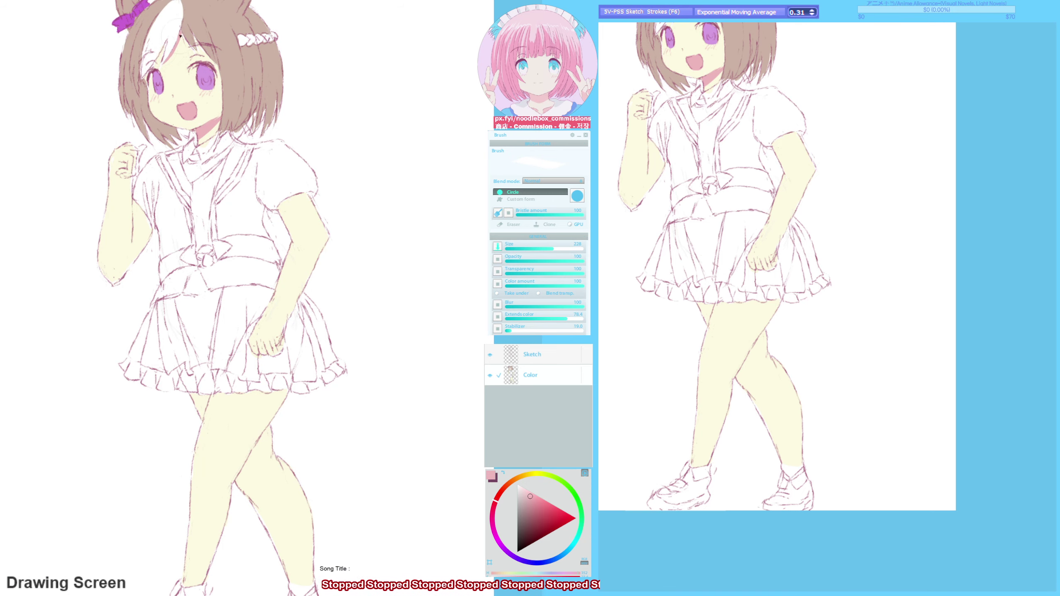
{"action": "left_click", "coordinate": [421, 423], "text": "alt"}
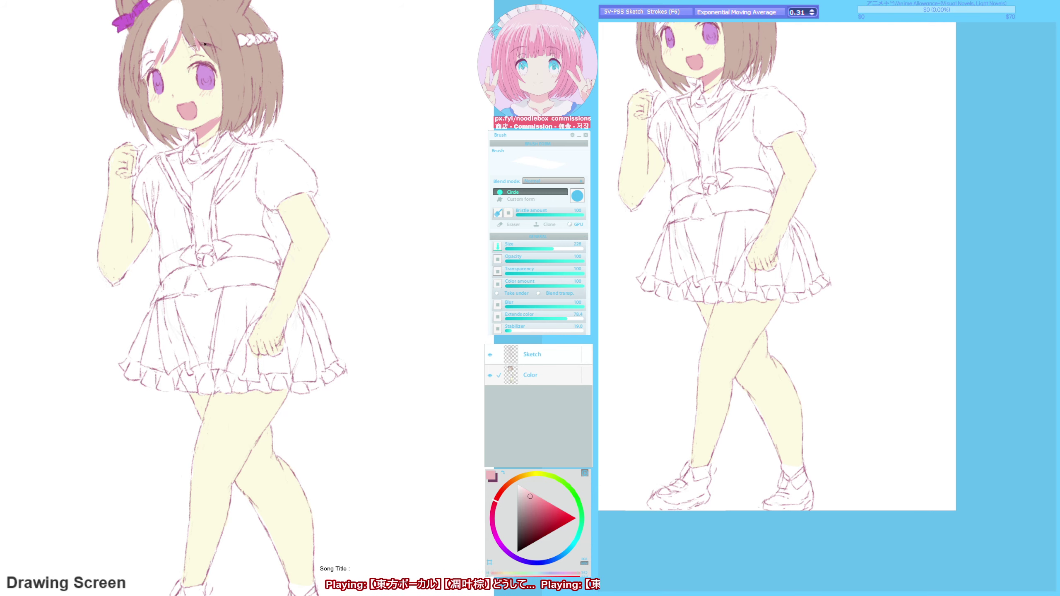
{"action": "key", "text": "b"}
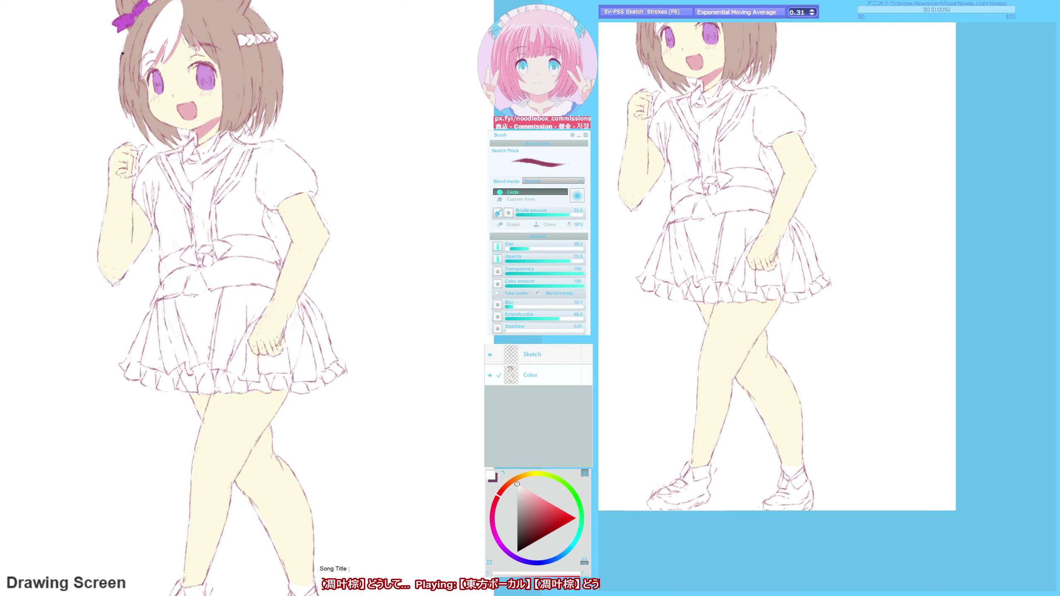
{"action": "left_click", "coordinate": [139, 49], "text": "alt"}
{"action": "key", "text": "b"}
{"action": "key", "text": "h"}
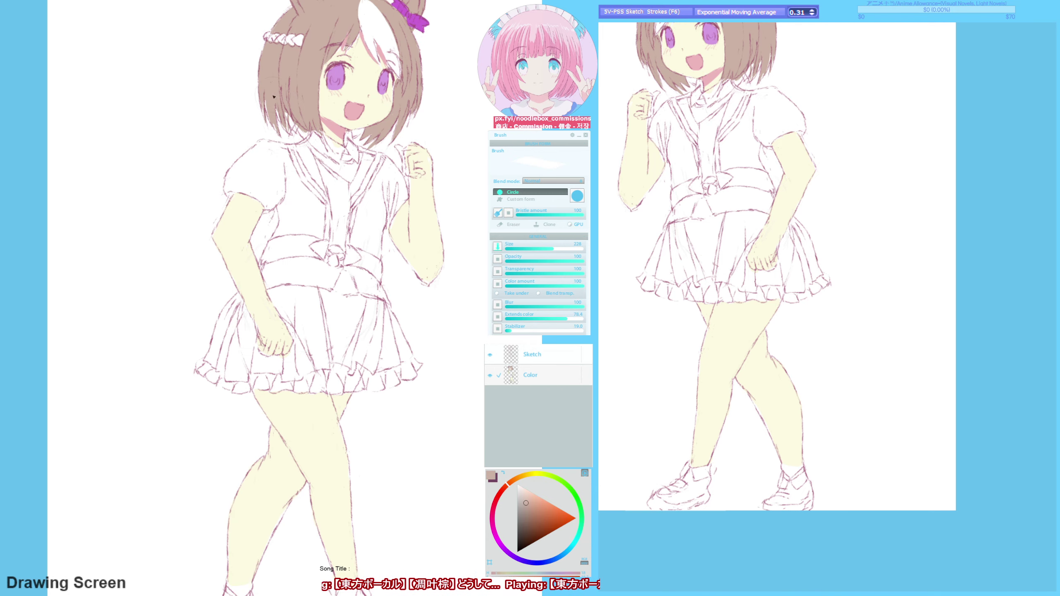
{"action": "key", "text": "h"}
{"action": "left_click", "coordinate": [167, 41], "text": "alt"}
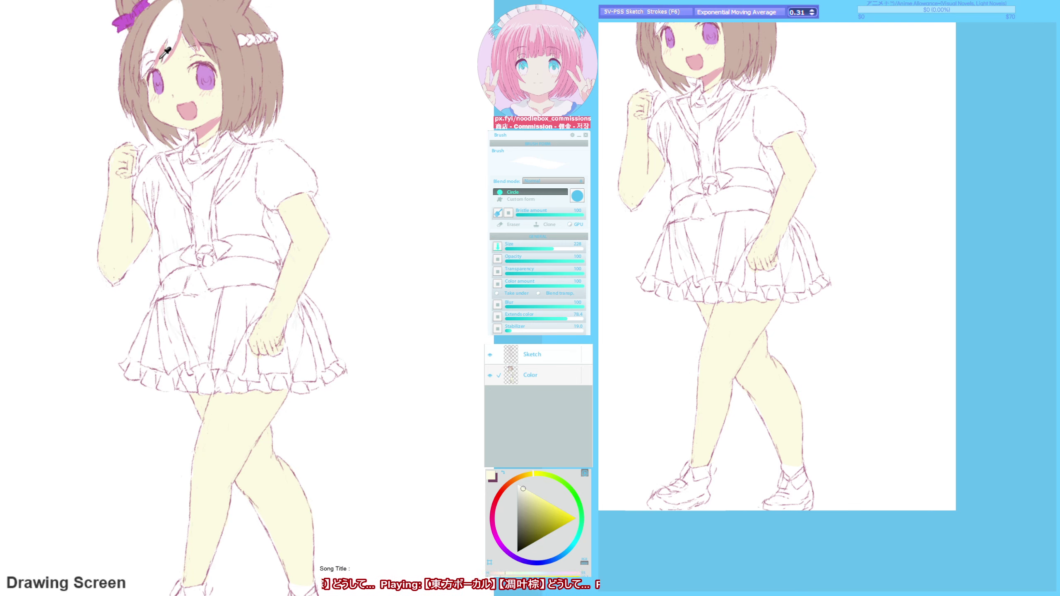
{"action": "key", "text": "b"}
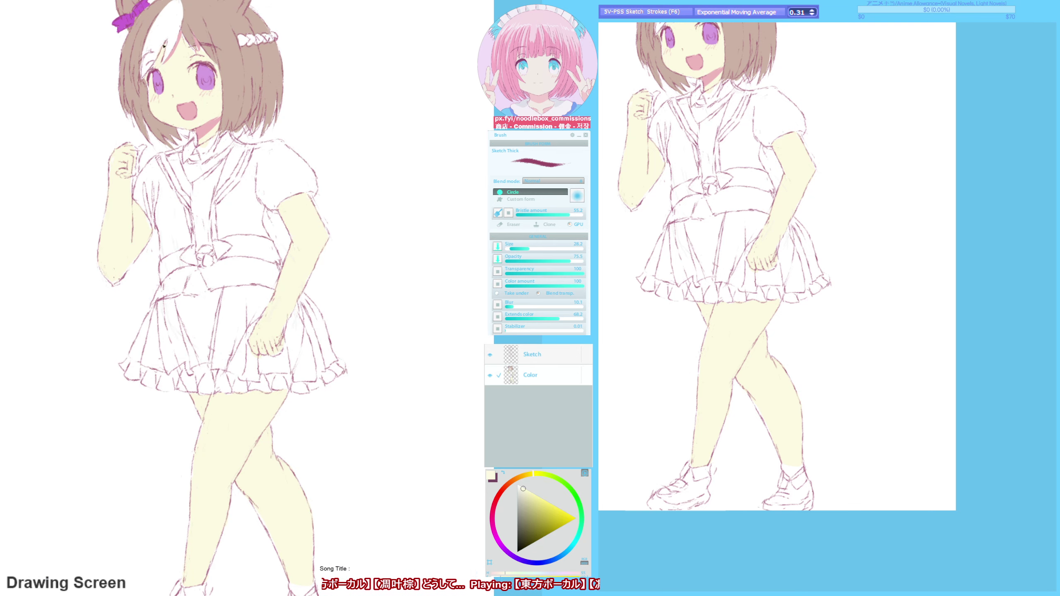
{"action": "left_click", "coordinate": [177, 51], "text": "alt"}
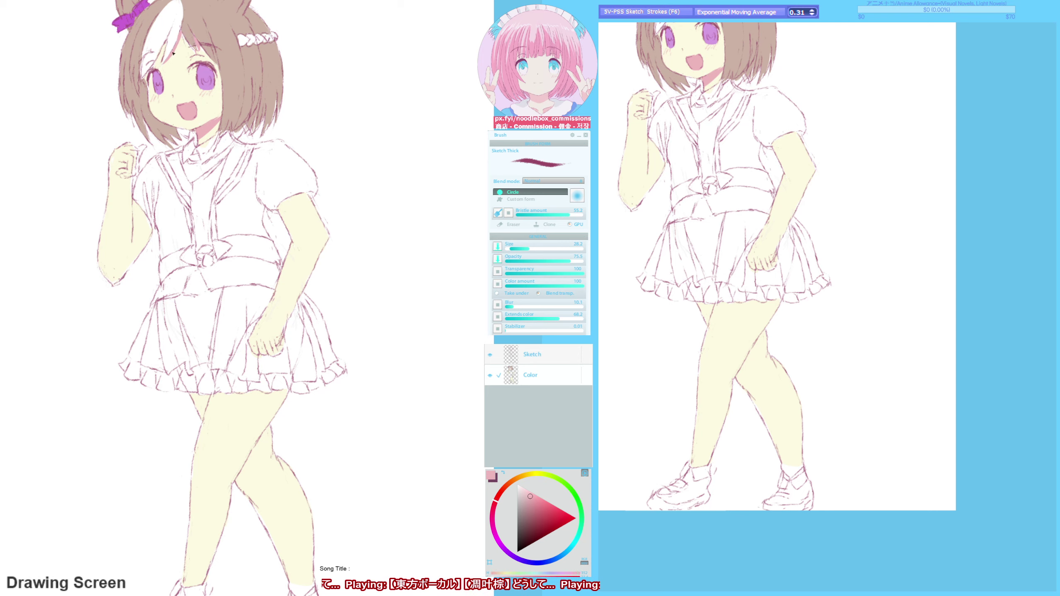
{"action": "right_click", "coordinate": [169, 196]}
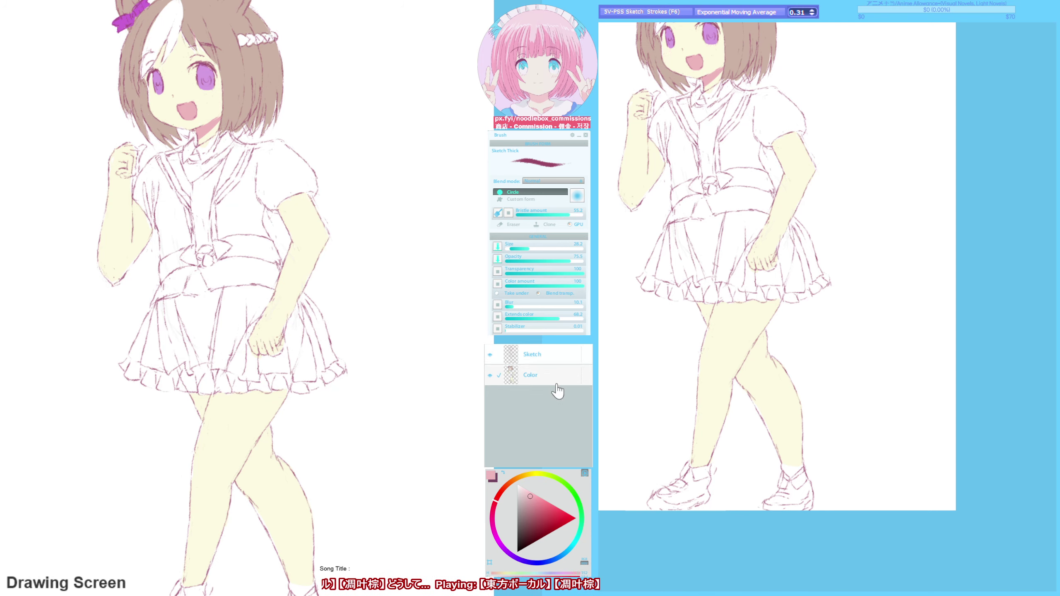
- Check the figure in a mirrored view and sample the skin colour from the raised arm
{"action": "key", "text": "b"}
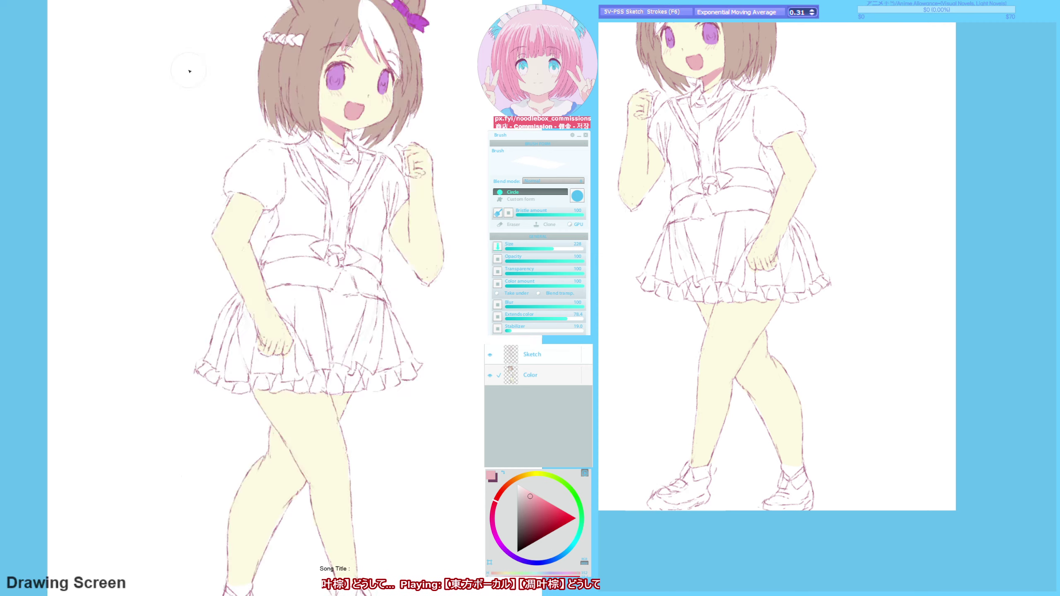
{"action": "left_click", "coordinate": [144, 79], "text": "alt"}
{"action": "key", "text": "h"}
{"action": "left_click", "coordinate": [343, 46], "text": "alt"}
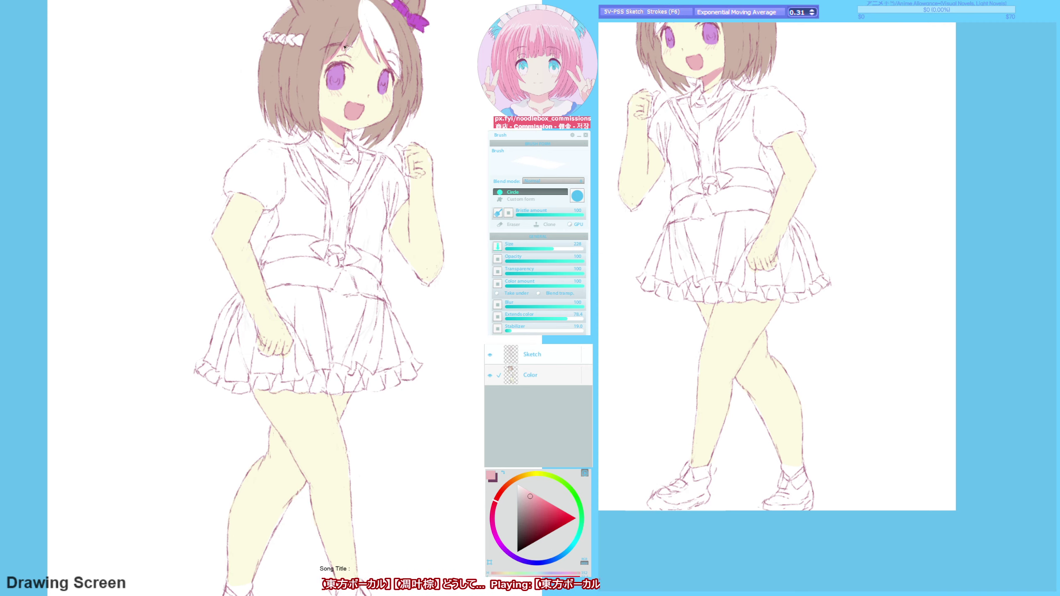
{"action": "key", "text": "h"}
{"action": "key", "text": "b"}
{"action": "key", "text": "h"}
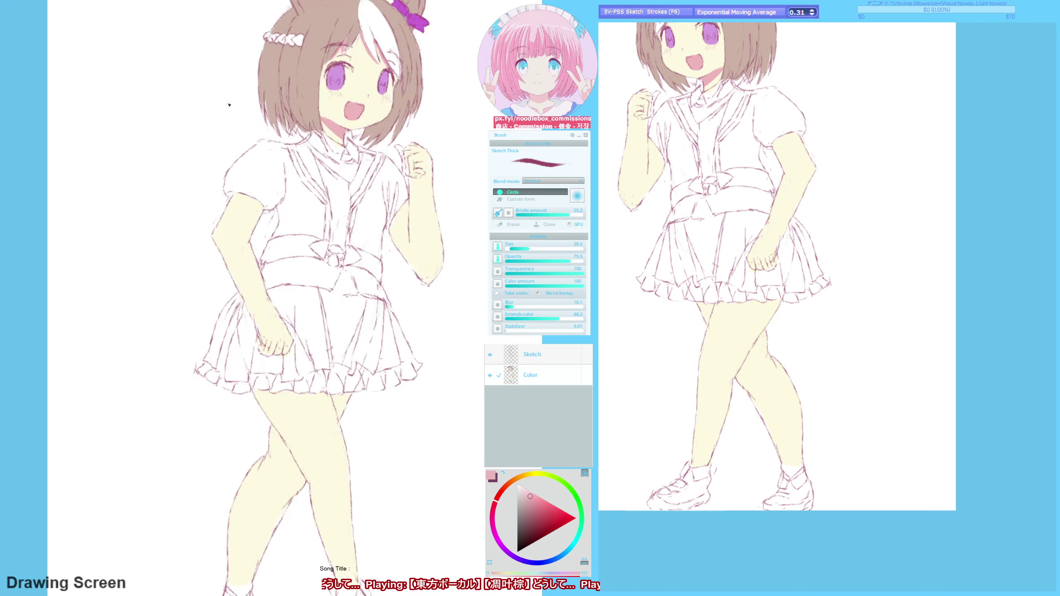
{"action": "key", "text": "h"}
{"action": "left_click", "coordinate": [127, 203], "text": "alt"}
{"action": "key", "text": "b"}
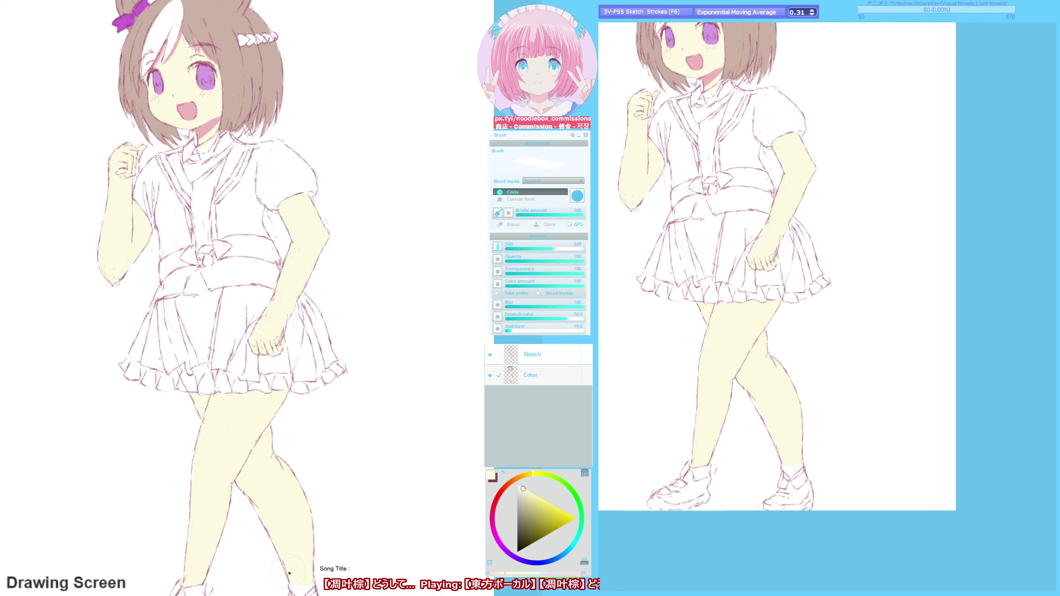
- Paint a wavy-edged pinkish-red shadow on both thighs under the skirt hem, using the pink sampled from the drawing
{"action": "left_click", "coordinate": [288, 395], "text": "alt"}
{"action": "left_click_drag", "start_coordinate": [285, 401], "coordinate": [208, 403]}
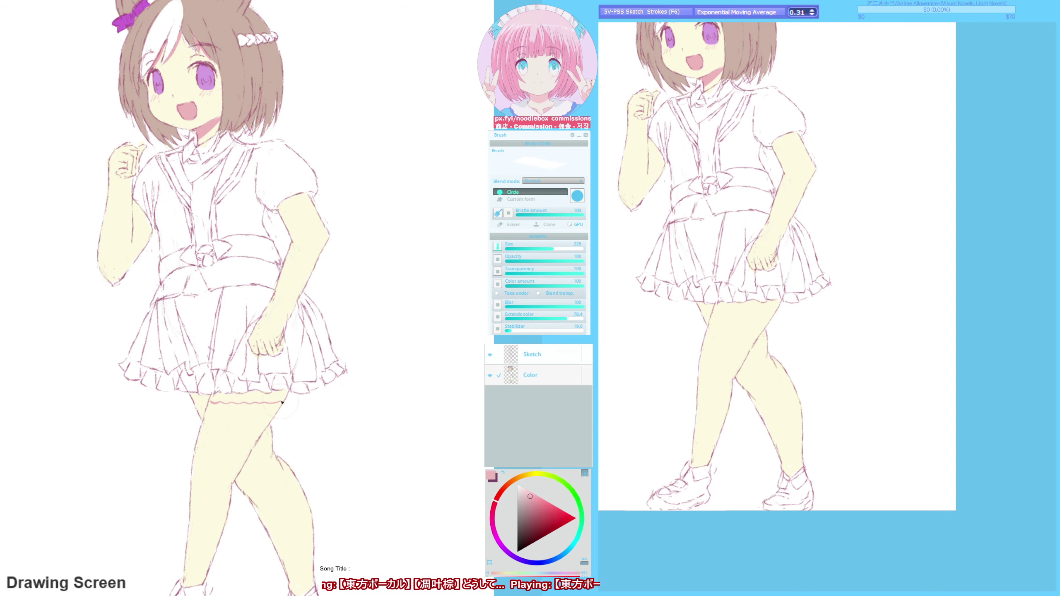
{"action": "left_click_drag", "start_coordinate": [284, 392], "coordinate": [209, 398]}
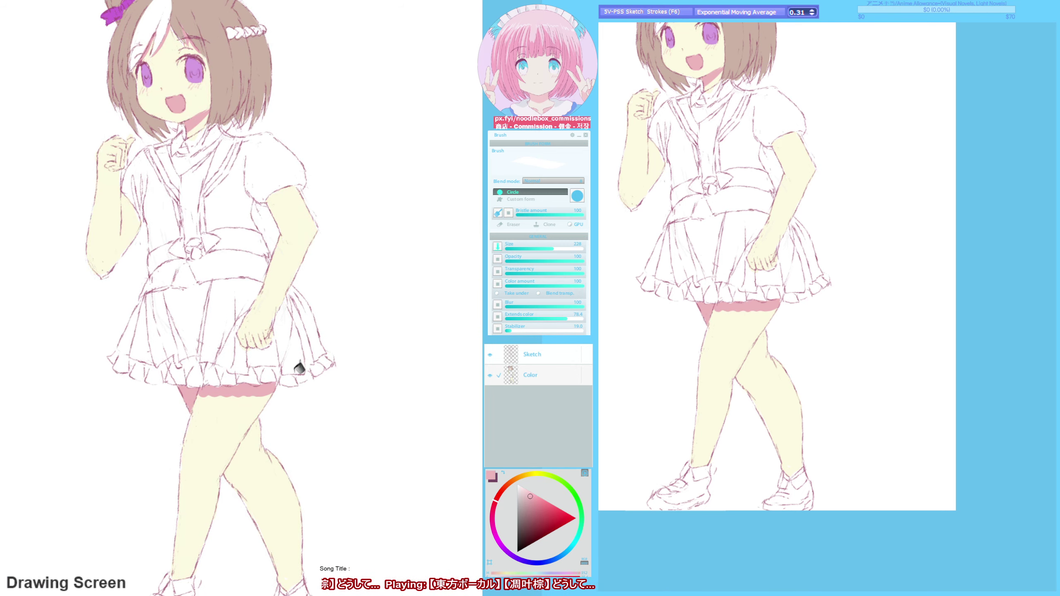
{"action": "key", "text": "b"}
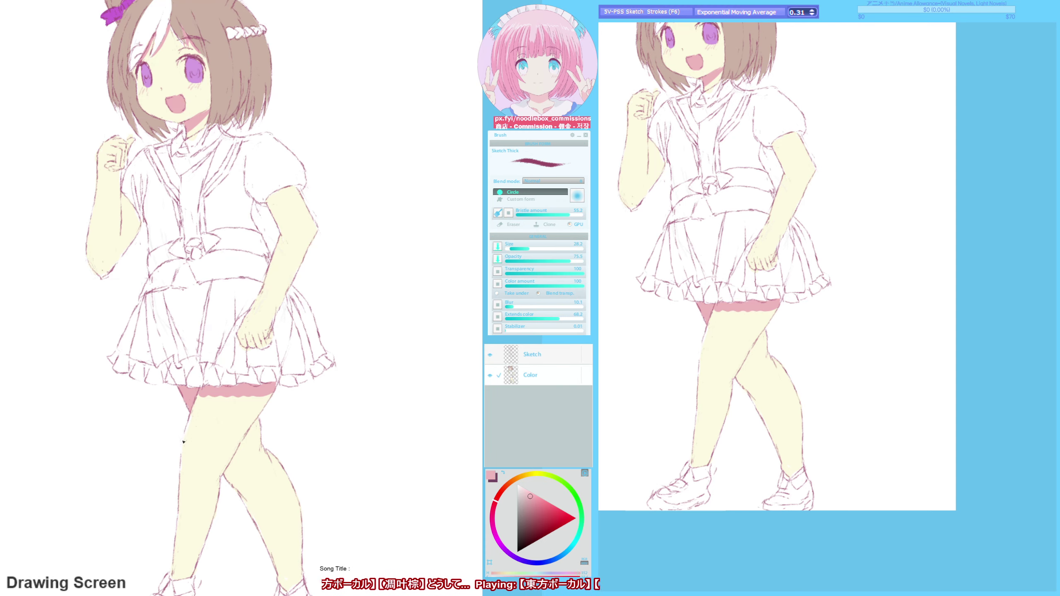
{"action": "key", "text": "b"}
{"action": "left_click", "coordinate": [204, 417], "text": "alt"}
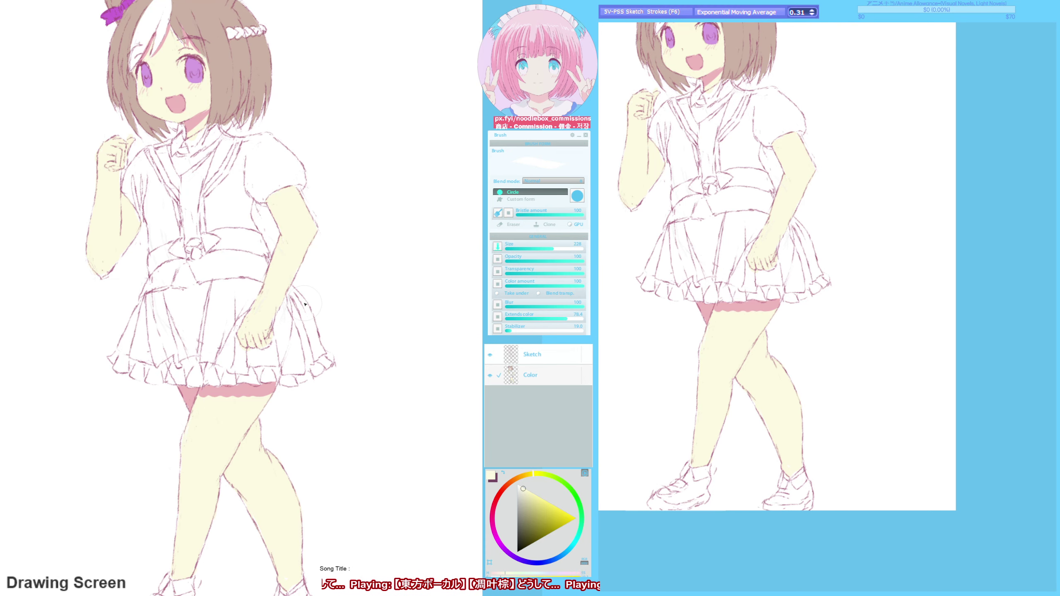
- Retouch the irises of both eyes with white, sampled purple and a light pink
{"action": "left_click_drag", "start_coordinate": [517, 501], "coordinate": [517, 484]}
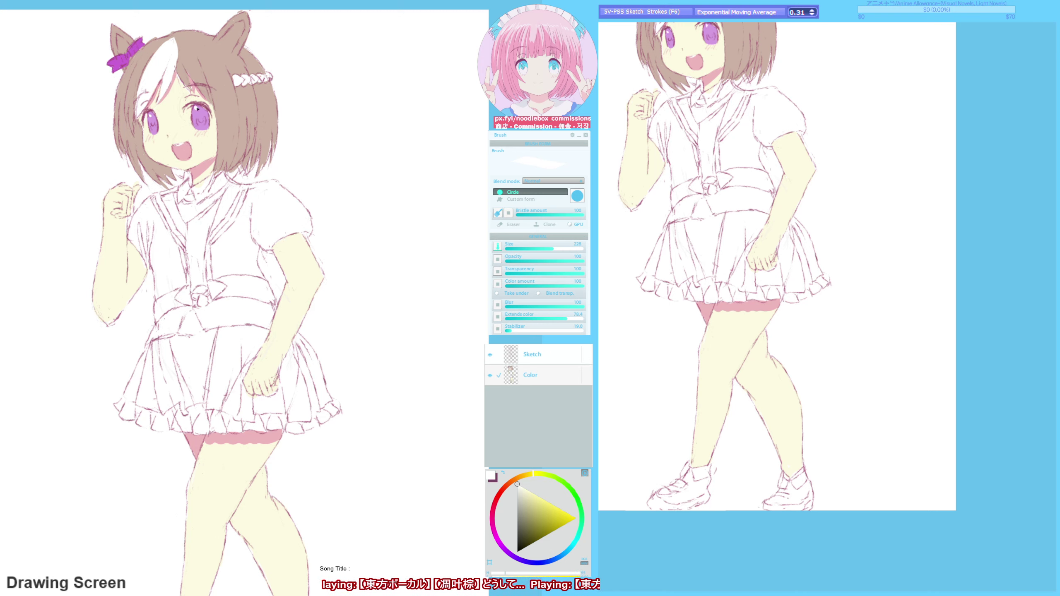
{"action": "left_click", "coordinate": [200, 112], "text": "alt"}
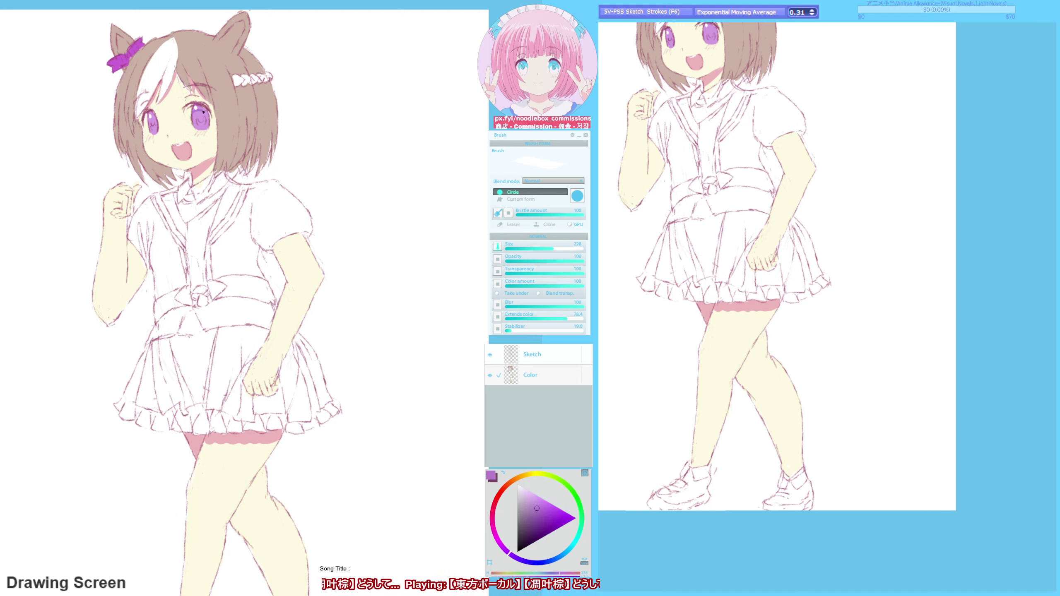
{"action": "left_click", "coordinate": [155, 121], "text": "alt"}
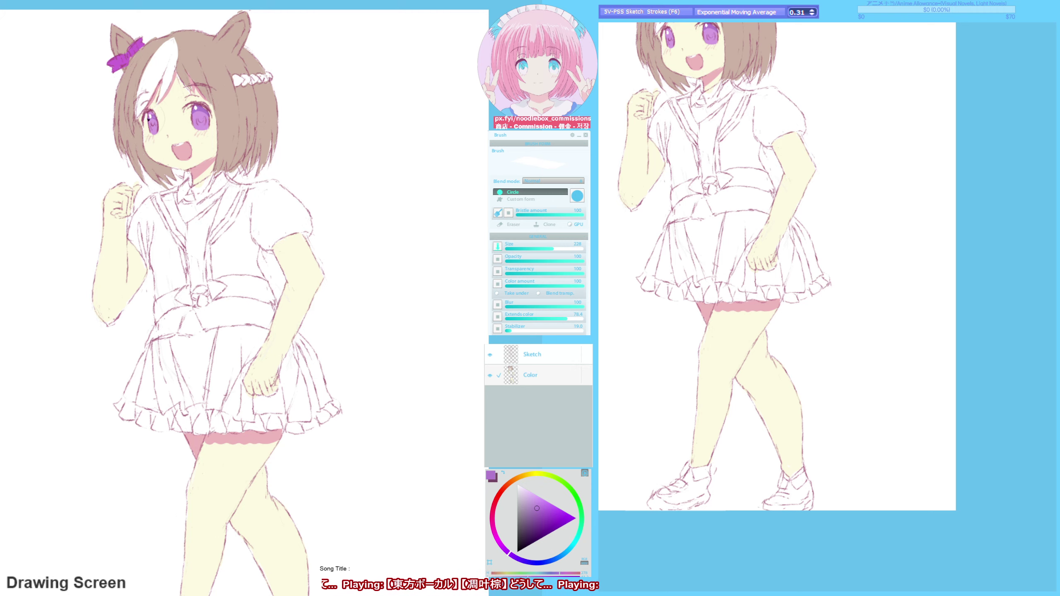
{"action": "left_click", "coordinate": [203, 126]}
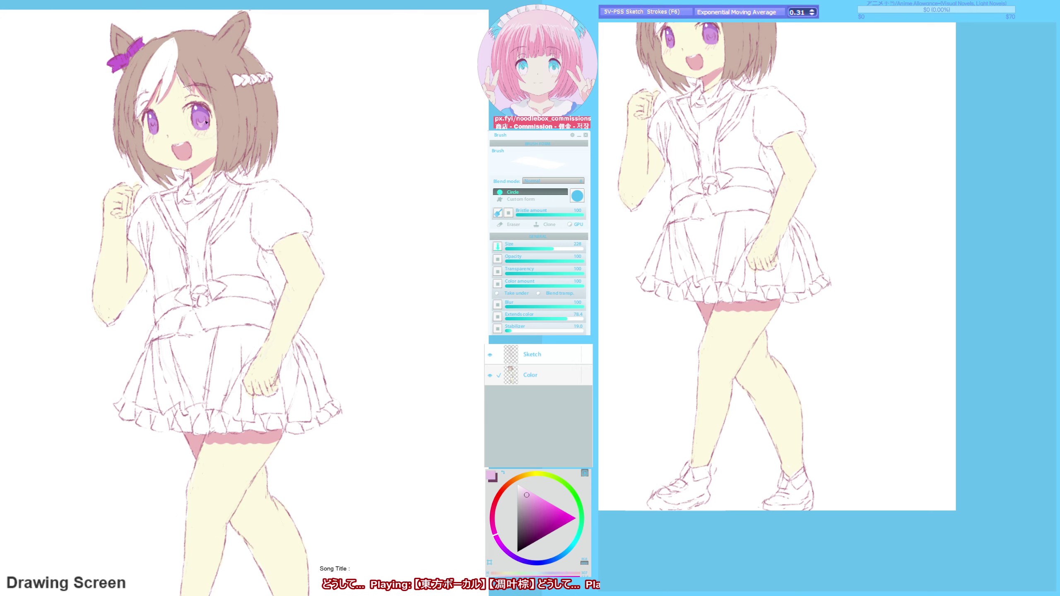
- Cover the open mouth with sampled skin colour and draw a tiny mouth in its place with the sketch brush
{"action": "left_click", "coordinate": [174, 148], "text": "alt"}
{"action": "left_click_drag", "start_coordinate": [173, 147], "coordinate": [175, 156]}
{"action": "key", "text": "b"}
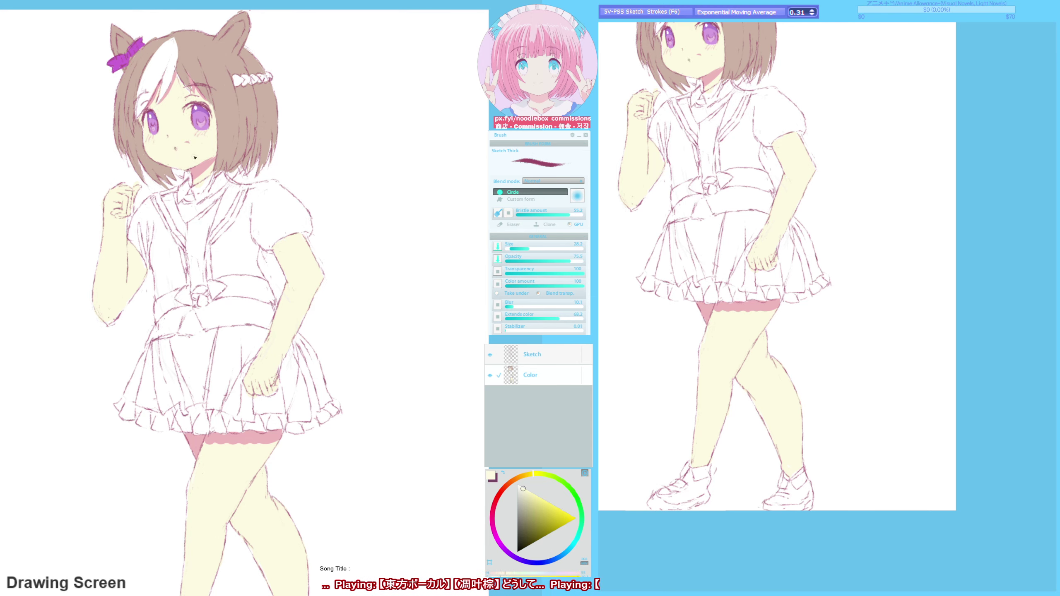
{"action": "key", "text": "b"}
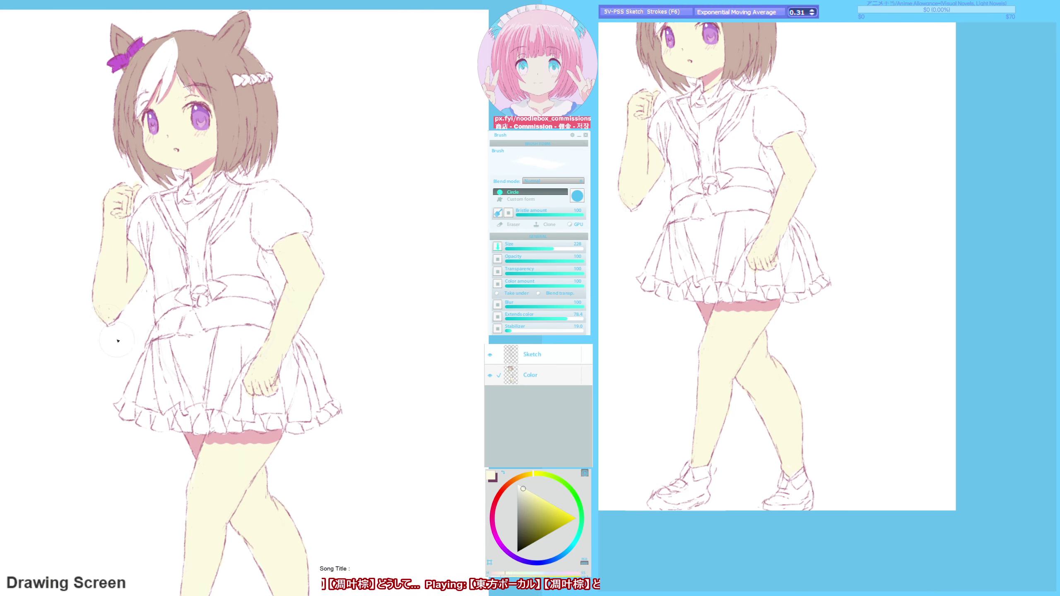
- Retouch the bangs and hair beside the white streak with eraser and sampled brown, checking the face in a mirrored view
{"action": "left_click_drag", "start_coordinate": [191, 82], "coordinate": [179, 97]}
{"action": "key", "text": "h"}
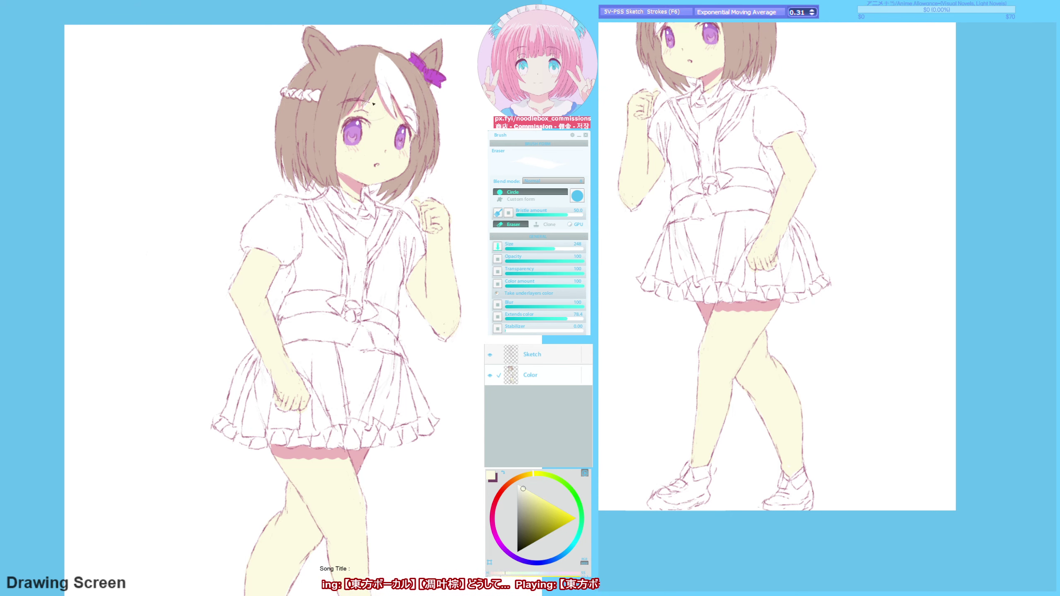
{"action": "key", "text": "h"}
{"action": "key", "text": "b"}
{"action": "key", "text": "b"}
{"action": "left_click_drag", "start_coordinate": [195, 117], "coordinate": [228, 100]}
{"action": "left_click", "coordinate": [203, 42], "text": "ctrl"}
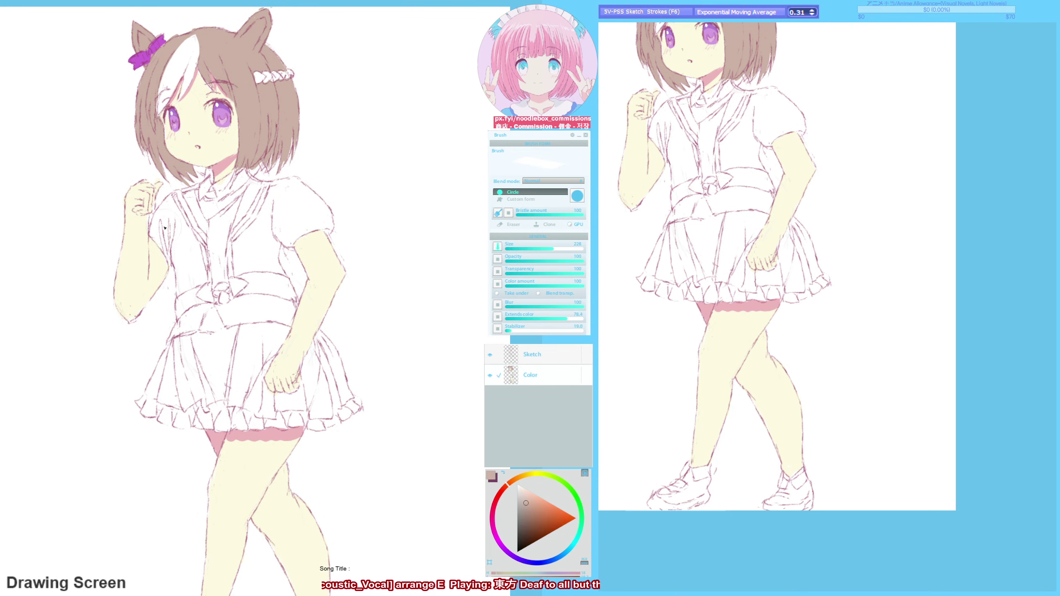
- Rework the line art of the blouse front and waist bow with the sketch brush and eraser
{"action": "key", "text": "e"}
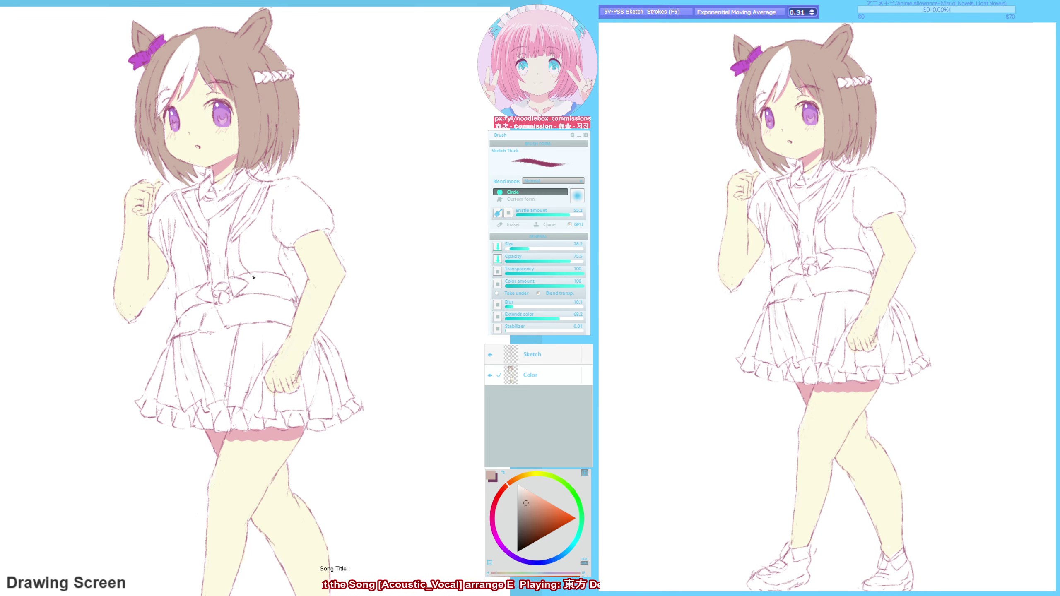
{"action": "key", "text": "e"}
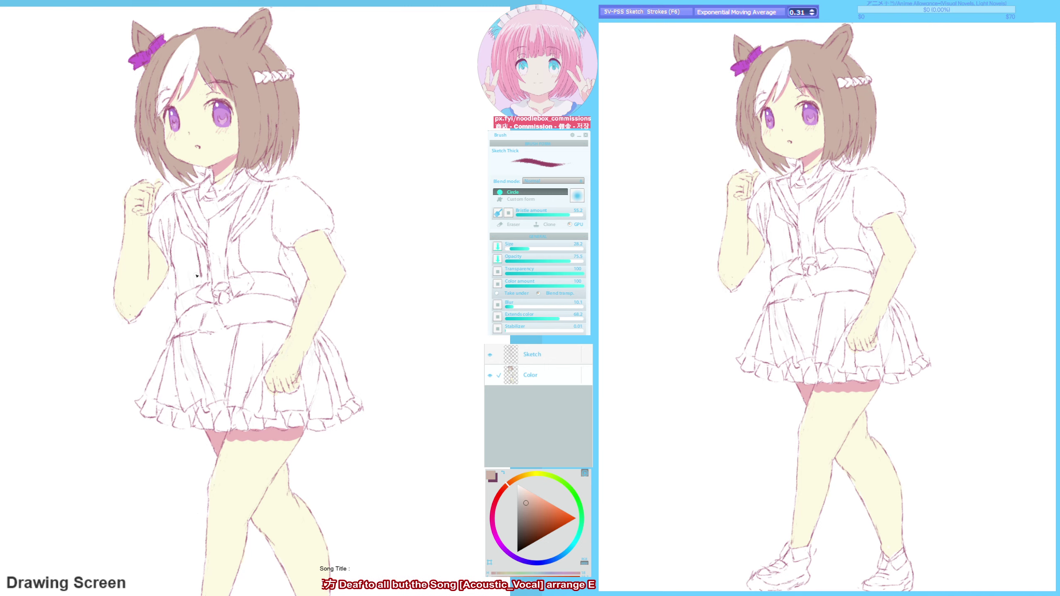
{"action": "key", "text": "h"}
{"action": "key", "text": "h"}
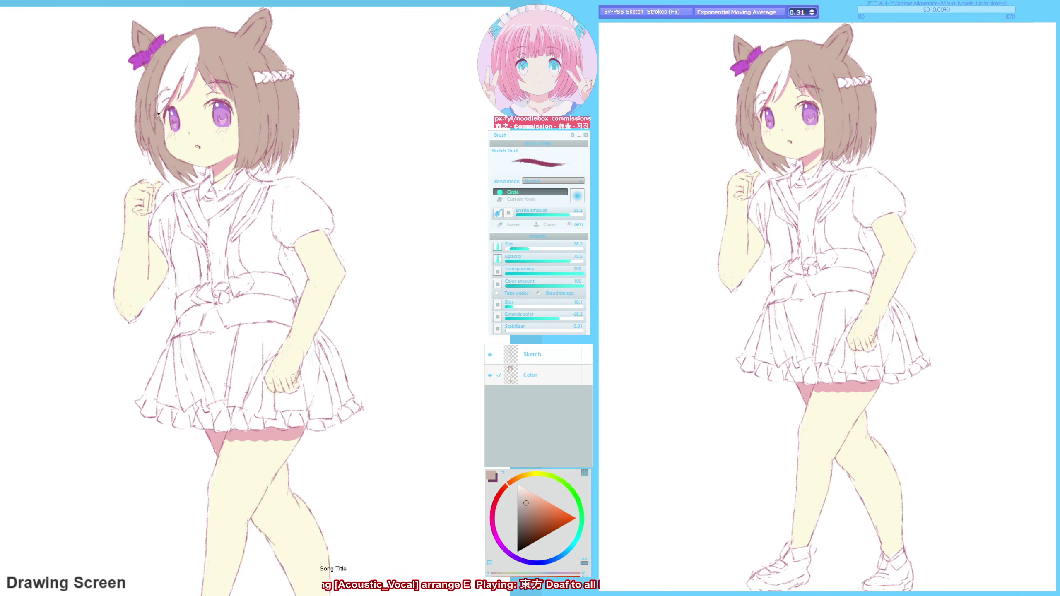
- Choose a light magenta-violet and paint both hanging panels of the sailor collar with it
{"action": "key", "text": "b"}
{"action": "left_click", "coordinate": [498, 543]}
{"action": "left_click", "coordinate": [540, 500]}
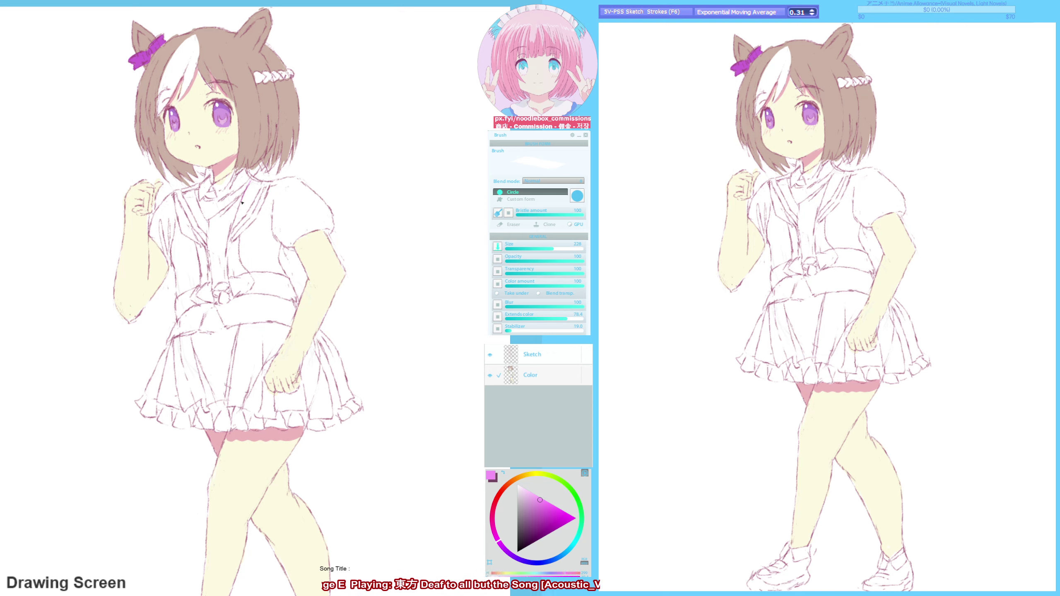
{"action": "mouse_move", "coordinate": [245, 202]}
{"action": "left_mouse_down"}
{"action": "mouse_move", "coordinate": [236, 270]}
{"action": "mouse_move", "coordinate": [251, 288]}
{"action": "mouse_move", "coordinate": [238, 220]}
{"action": "mouse_move", "coordinate": [251, 184]}
{"action": "left_mouse_up"}
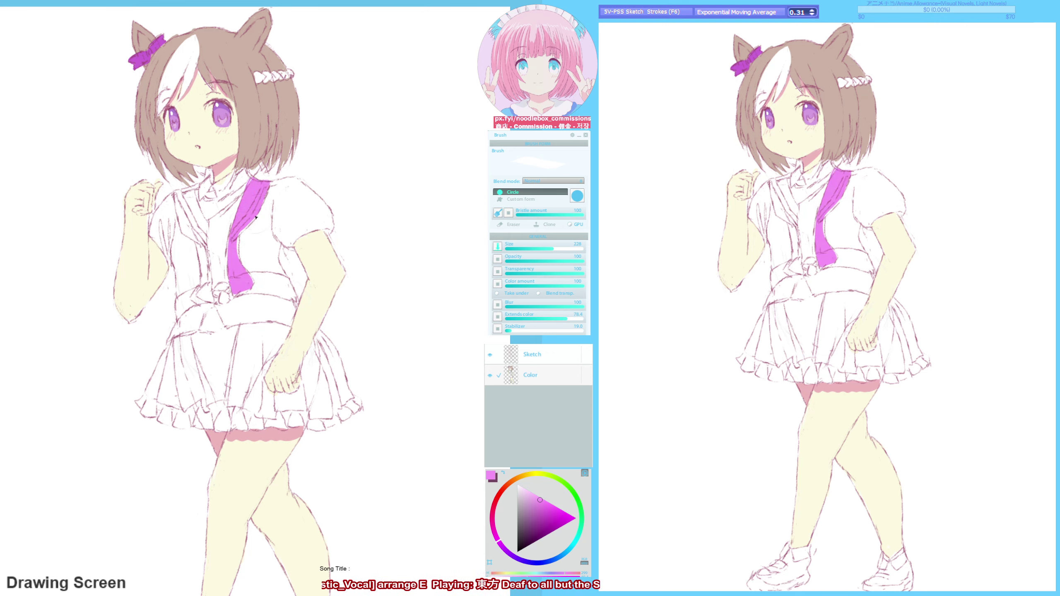
{"action": "mouse_move", "coordinate": [175, 195]}
{"action": "left_mouse_down"}
{"action": "mouse_move", "coordinate": [179, 218]}
{"action": "mouse_move", "coordinate": [202, 266]}
{"action": "mouse_move", "coordinate": [199, 306]}
{"action": "mouse_move", "coordinate": [213, 291]}
{"action": "mouse_move", "coordinate": [177, 196]}
{"action": "left_mouse_up"}
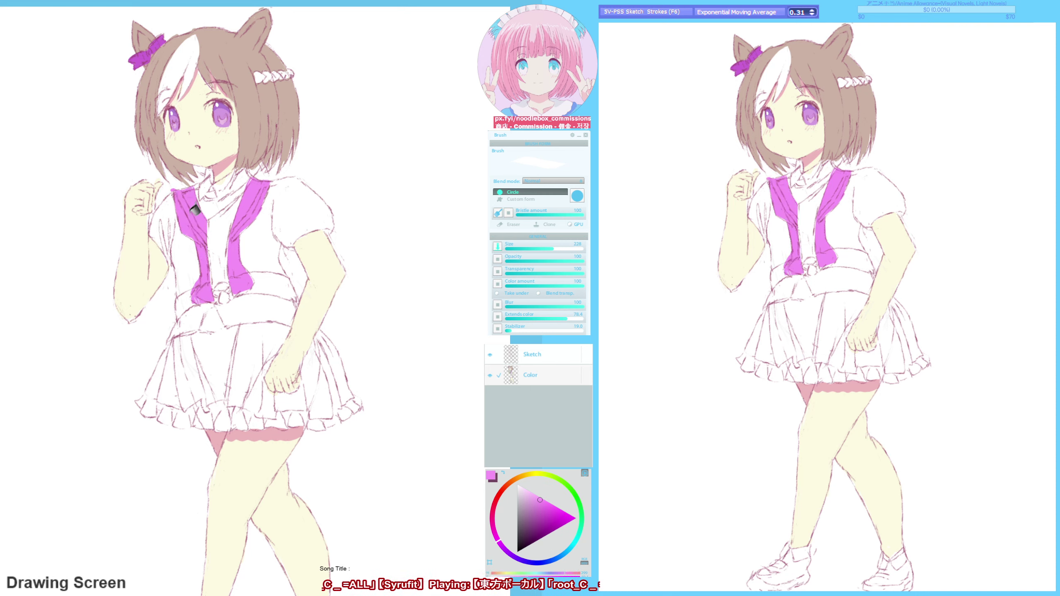
- Clean up the lines between the collar panels and sketch a small ribbon at the neck
{"action": "key", "text": "e"}
{"action": "key", "text": "b"}
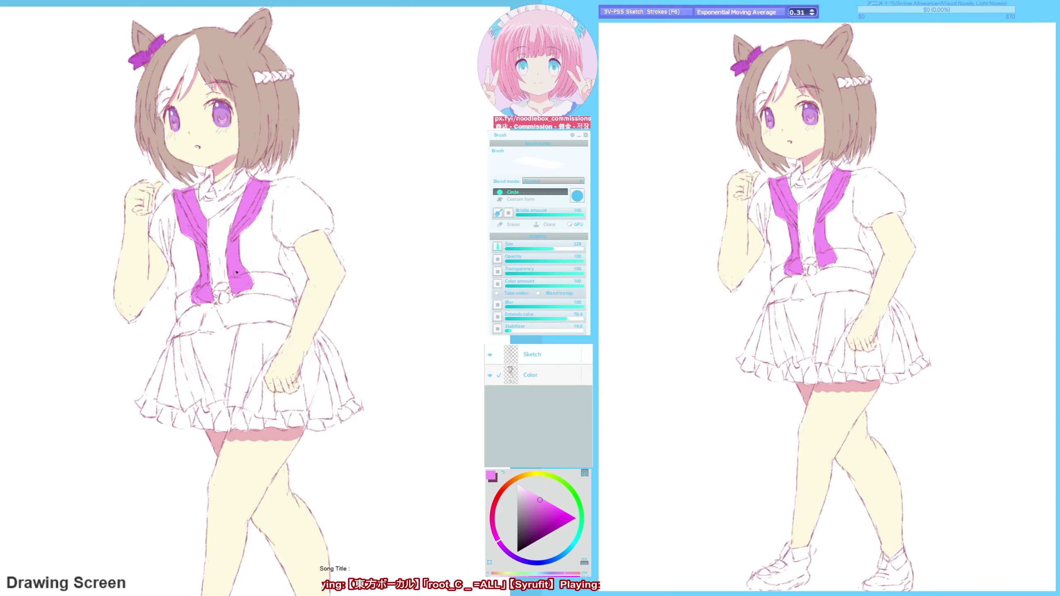
{"action": "key", "text": "p"}
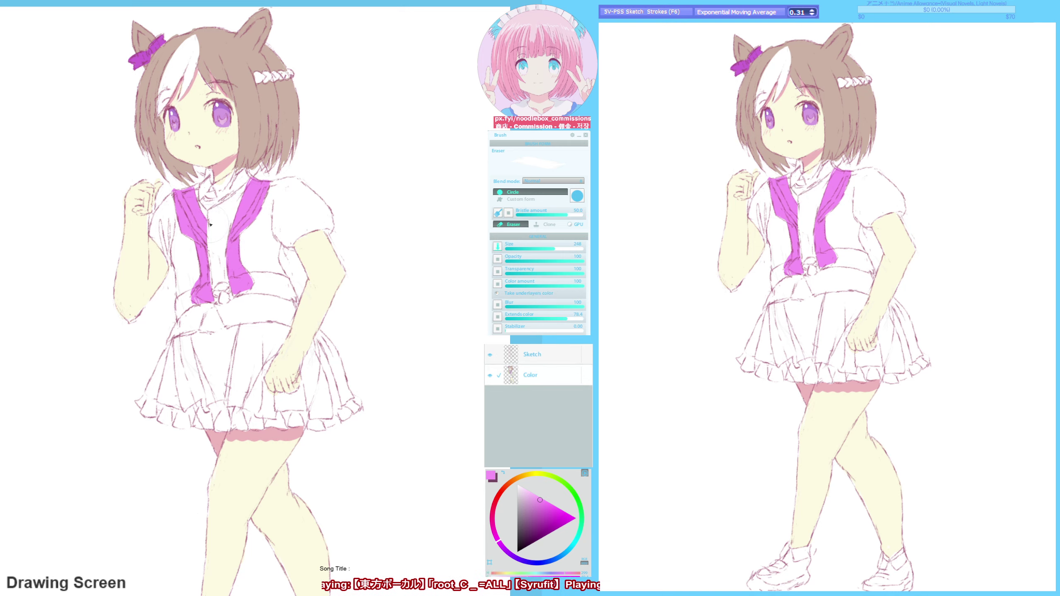
{"action": "key", "text": "e"}
{"action": "key", "text": "e"}
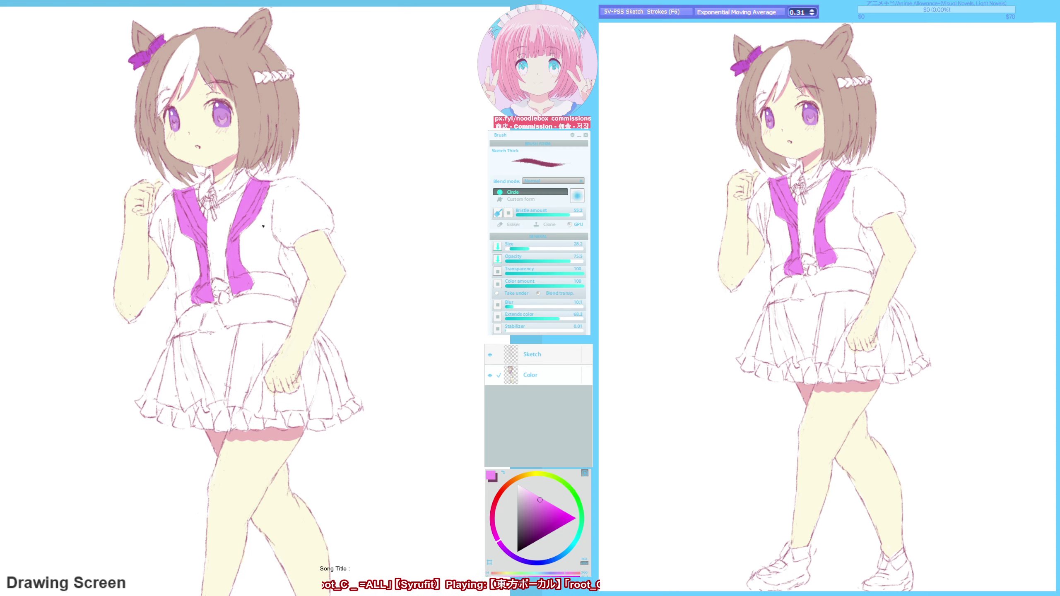
- Paint a white stripe along each violet collar panel and tidy its edges with the sampled violet
{"action": "left_click", "coordinate": [522, 489]}
{"action": "key", "text": "b"}
{"action": "left_click_drag", "start_coordinate": [180, 195], "coordinate": [198, 210]}
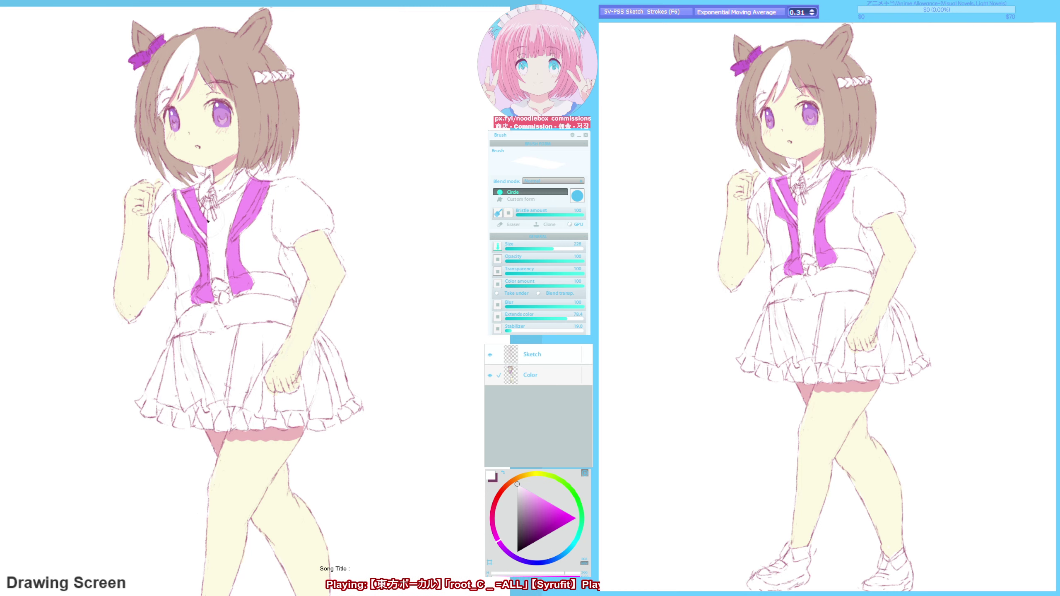
{"action": "left_click", "coordinate": [239, 220], "text": "alt"}
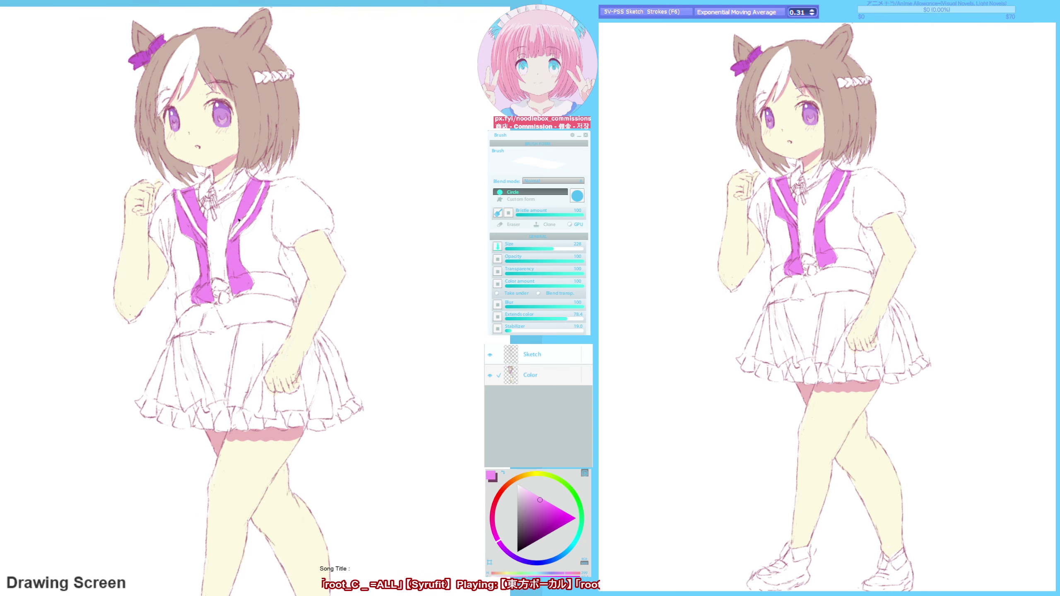
{"action": "left_click", "coordinate": [262, 186], "text": "alt"}
- Touch up the hair beside the neck with sampled brown and the collar panel with sampled violet
{"action": "left_click", "coordinate": [215, 92], "text": "alt"}
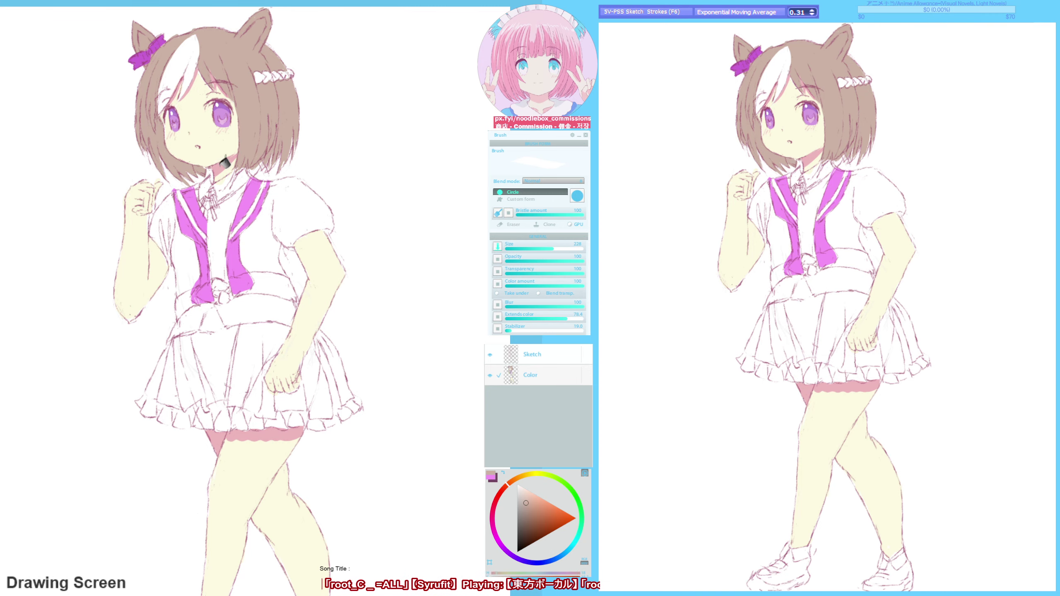
{"action": "key", "text": "h"}
{"action": "key", "text": "h"}
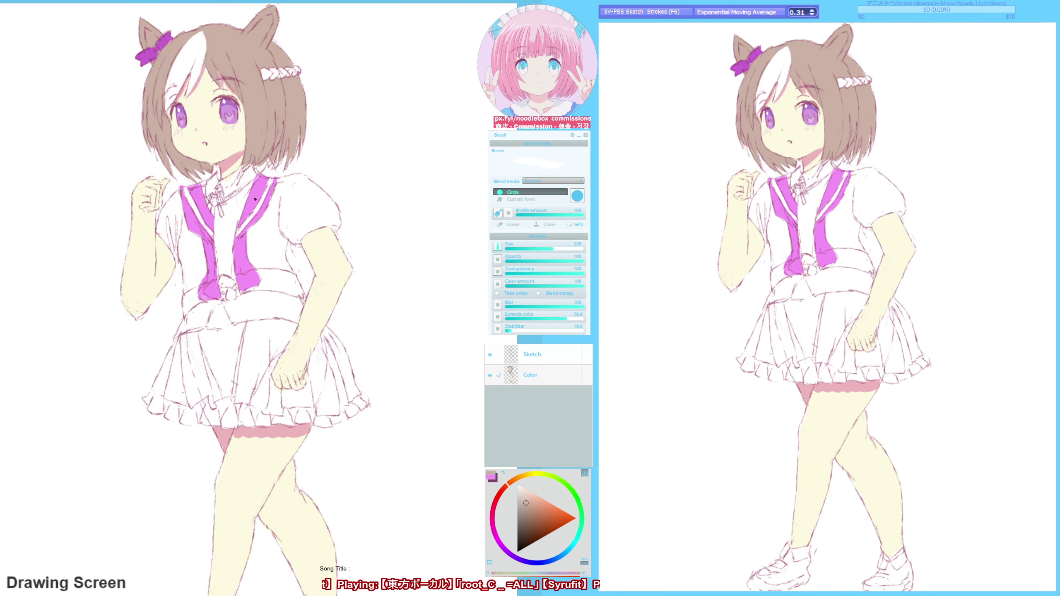
{"action": "left_click", "coordinate": [253, 198], "text": "alt"}
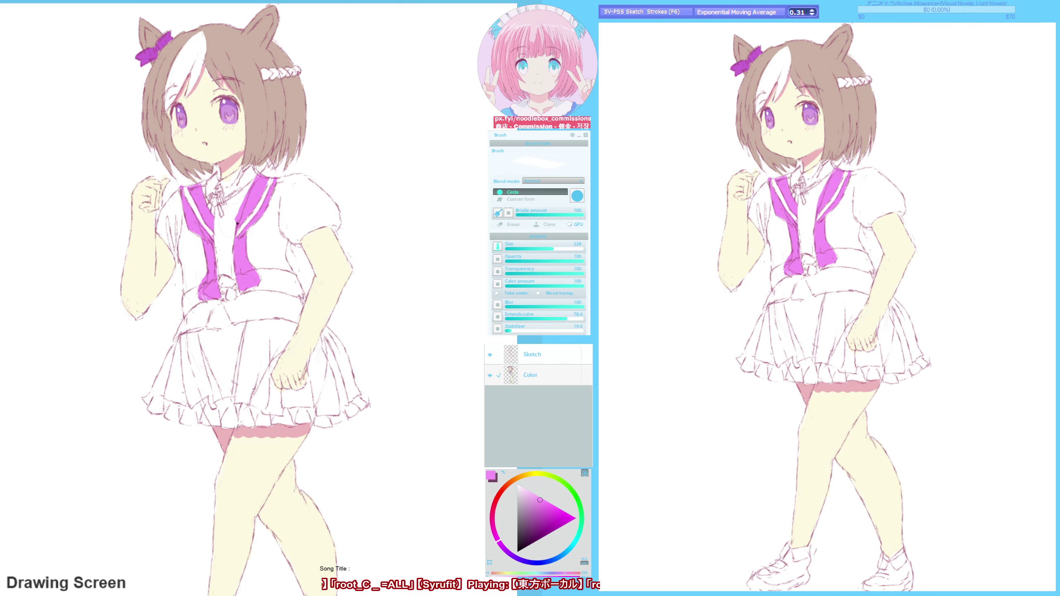
- Sketch a looped ribbon knot at the centre of the waistband with the sketch brush and eraser
{"action": "key", "text": "b"}
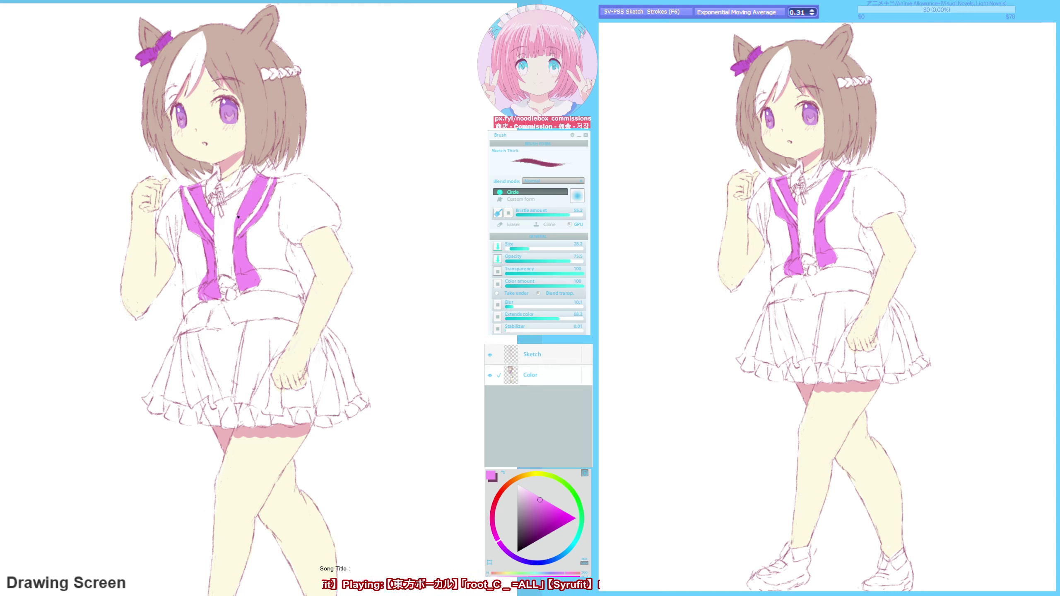
{"action": "key", "text": "e"}
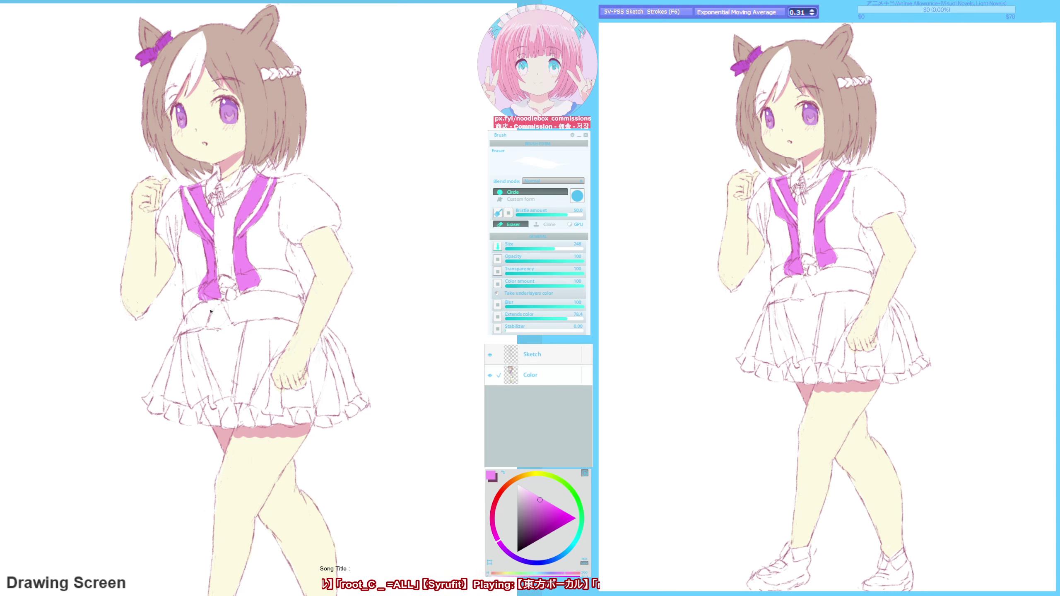
{"action": "key", "text": "b"}
{"action": "left_click_drag", "start_coordinate": [275, 253], "coordinate": [284, 245]}
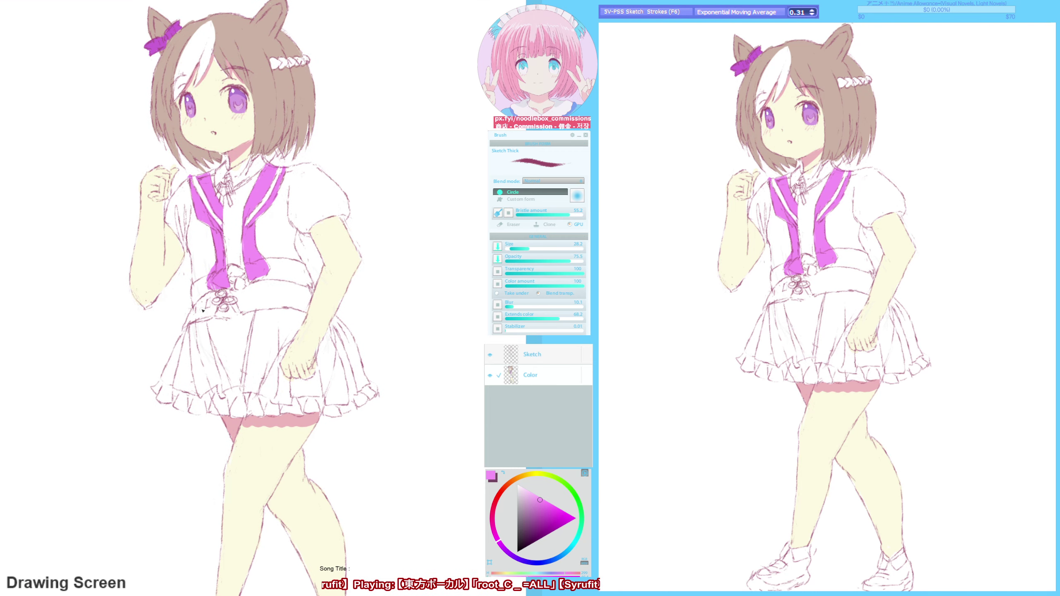
{"action": "key", "text": "e"}
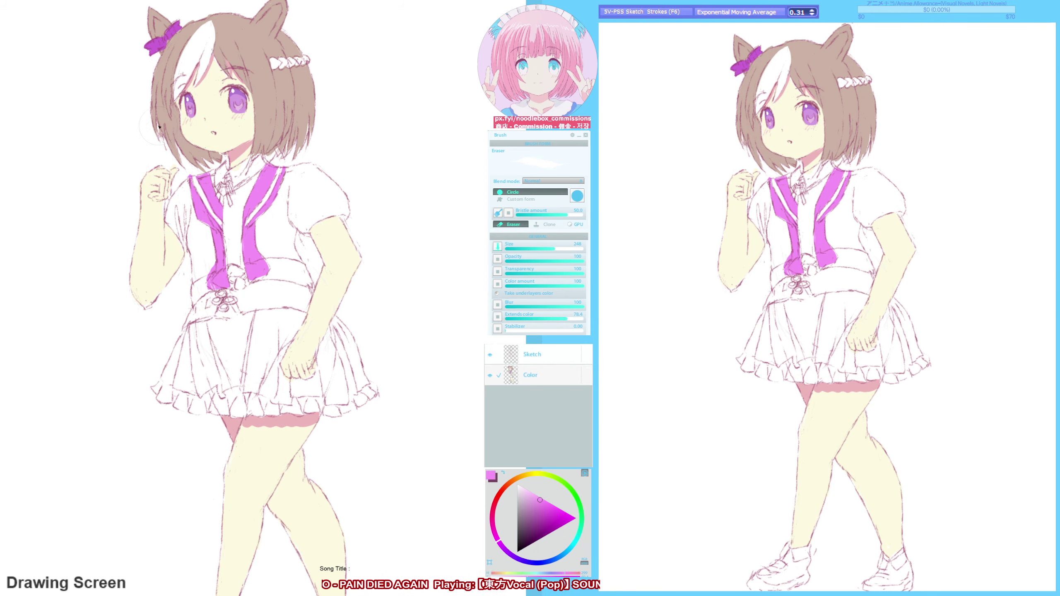
- Pick a pale lavender and paint the waistband on both sides of the ribbon knot
{"action": "key", "text": "b"}
{"action": "left_click", "coordinate": [232, 17], "text": "alt"}
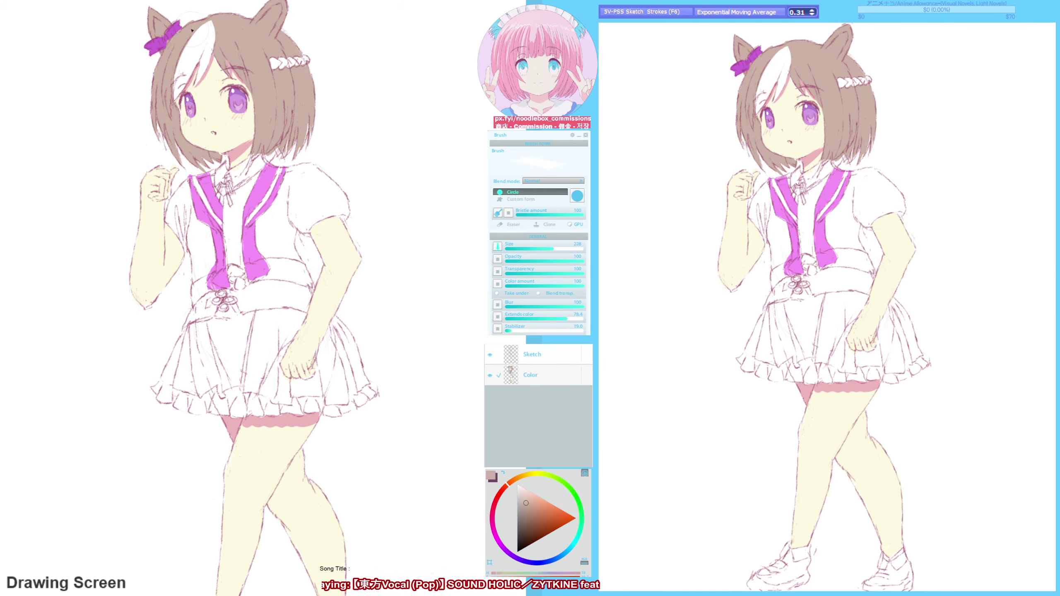
{"action": "key", "text": "h"}
{"action": "key", "text": "h"}
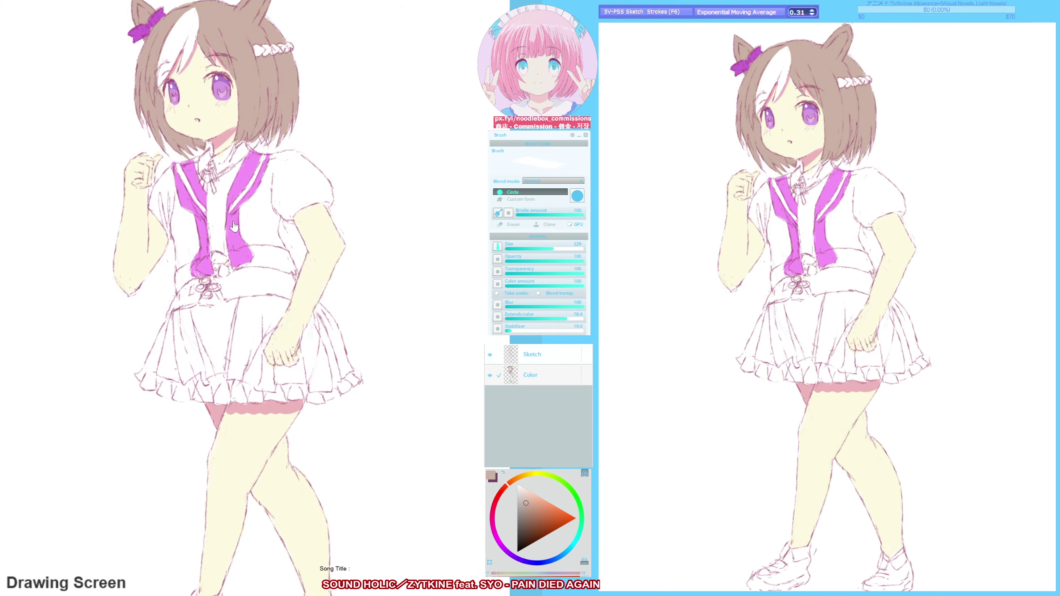
{"action": "left_click", "coordinate": [533, 502]}
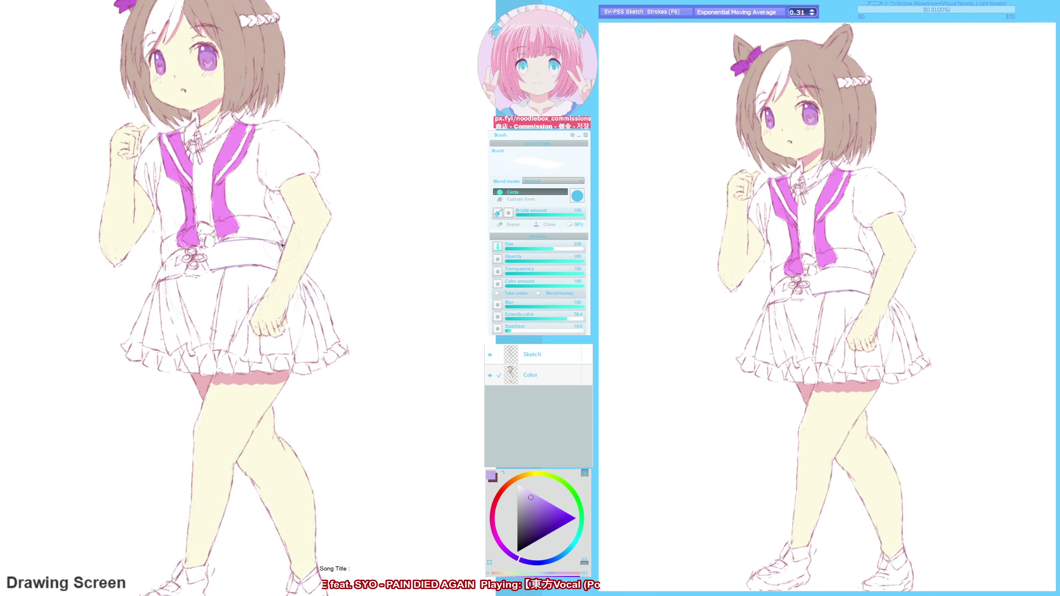
{"action": "mouse_move", "coordinate": [285, 250]}
{"action": "left_mouse_down"}
{"action": "mouse_move", "coordinate": [207, 266]}
{"action": "mouse_move", "coordinate": [268, 270]}
{"action": "left_mouse_up"}
{"action": "mouse_move", "coordinate": [183, 274]}
{"action": "left_mouse_down"}
{"action": "mouse_move", "coordinate": [153, 285]}
{"action": "mouse_move", "coordinate": [171, 259]}
{"action": "mouse_move", "coordinate": [153, 286]}
{"action": "mouse_move", "coordinate": [171, 256]}
{"action": "left_mouse_up"}
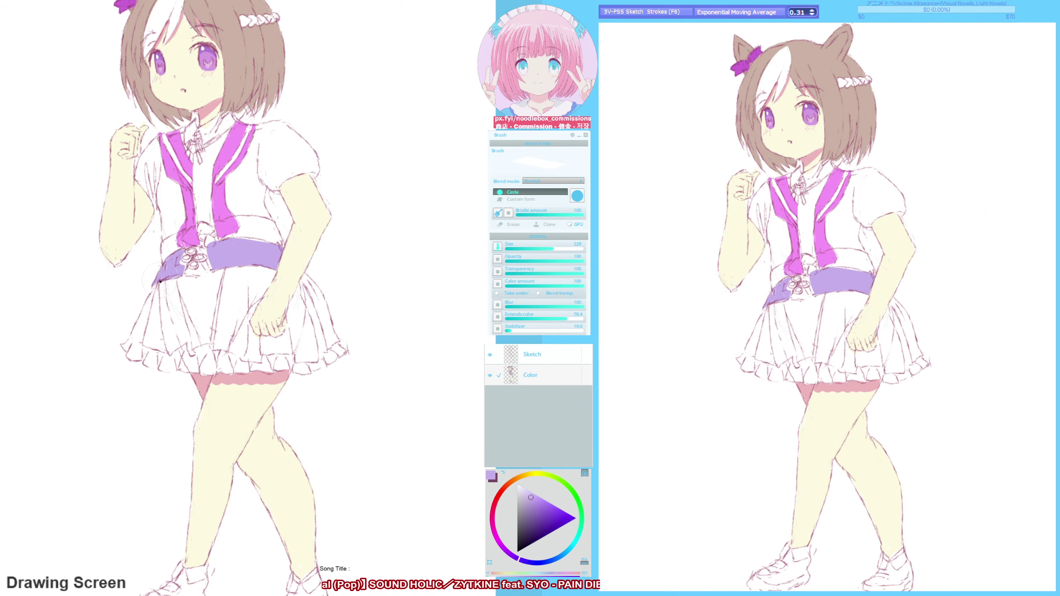
{"action": "mouse_move", "coordinate": [234, 240]}
{"action": "left_mouse_down"}
{"action": "mouse_move", "coordinate": [250, 239]}
{"action": "mouse_move", "coordinate": [197, 300]}
{"action": "left_mouse_up"}
- Redraw the ruffle lines along the skirt's hem with the sketch brush and eraser
{"action": "key", "text": "2"}
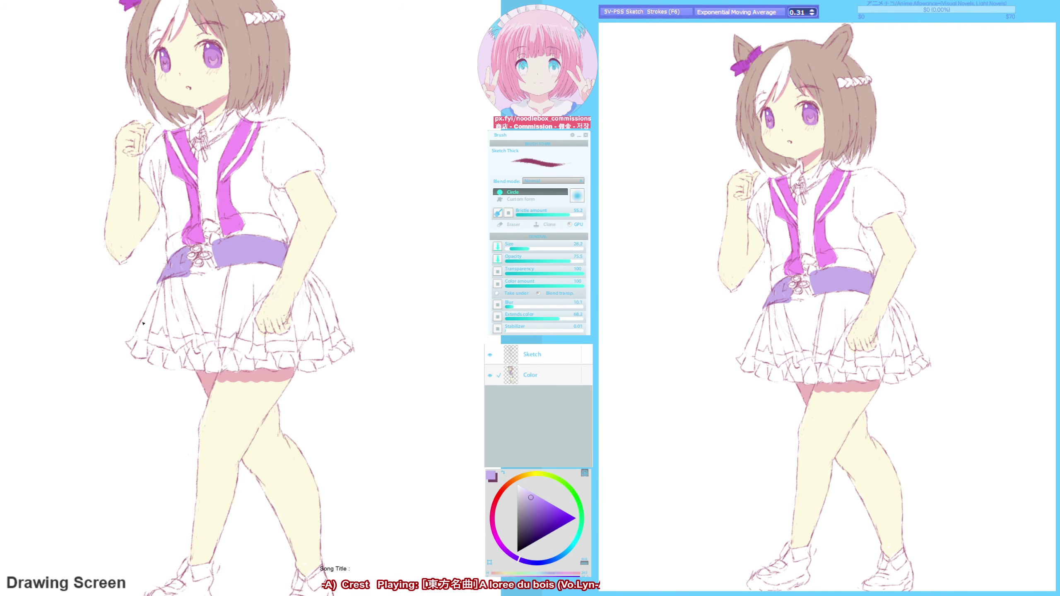
{"action": "key", "text": "e"}
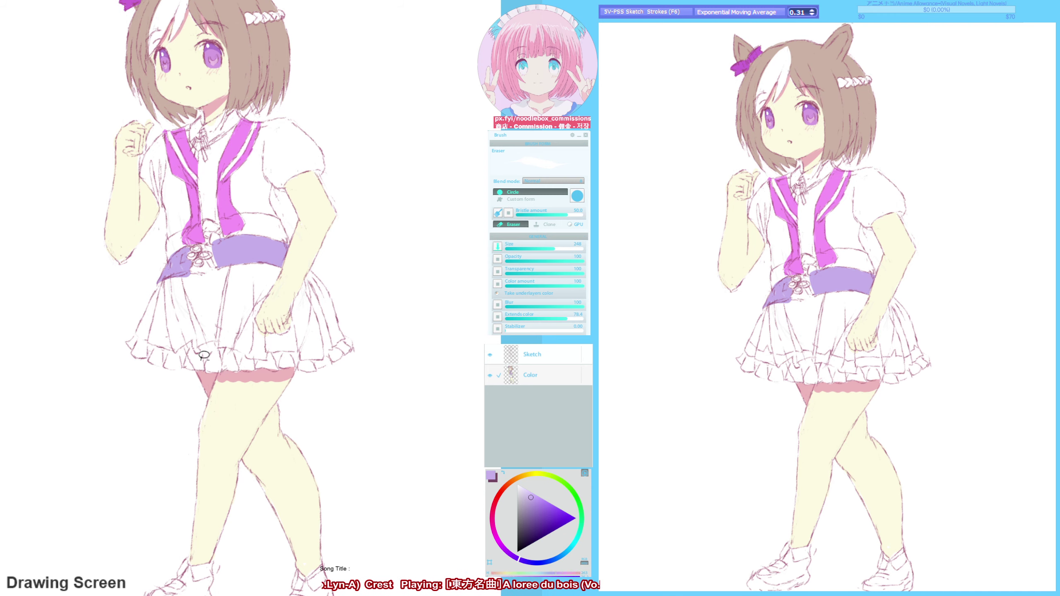
{"action": "key", "text": "e"}
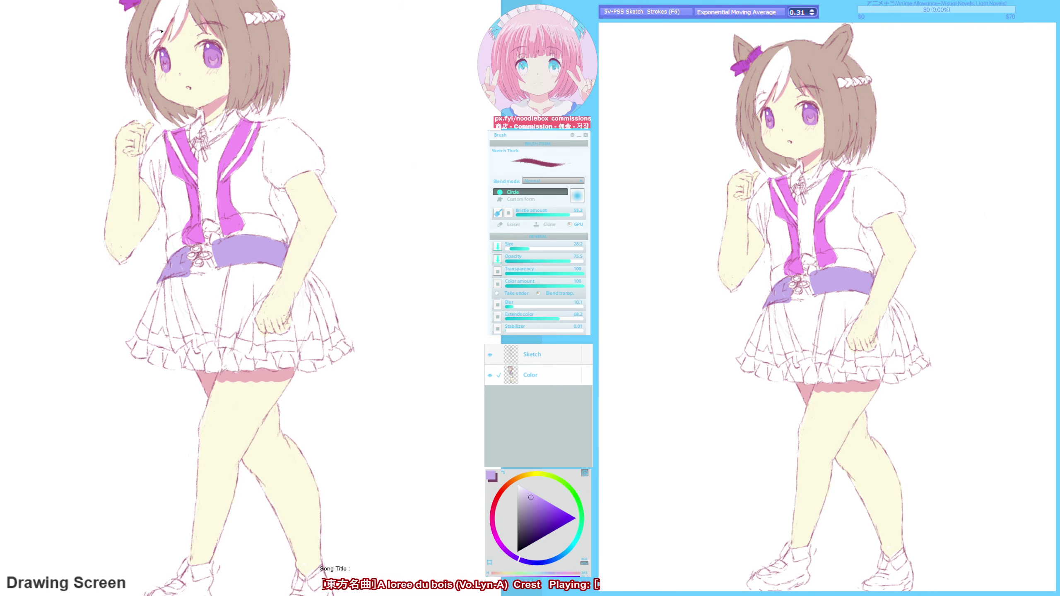
- Redraw the mouth as a wider open curve with the sketch brush and eraser
{"action": "left_click_drag", "start_coordinate": [183, 87], "coordinate": [199, 88]}
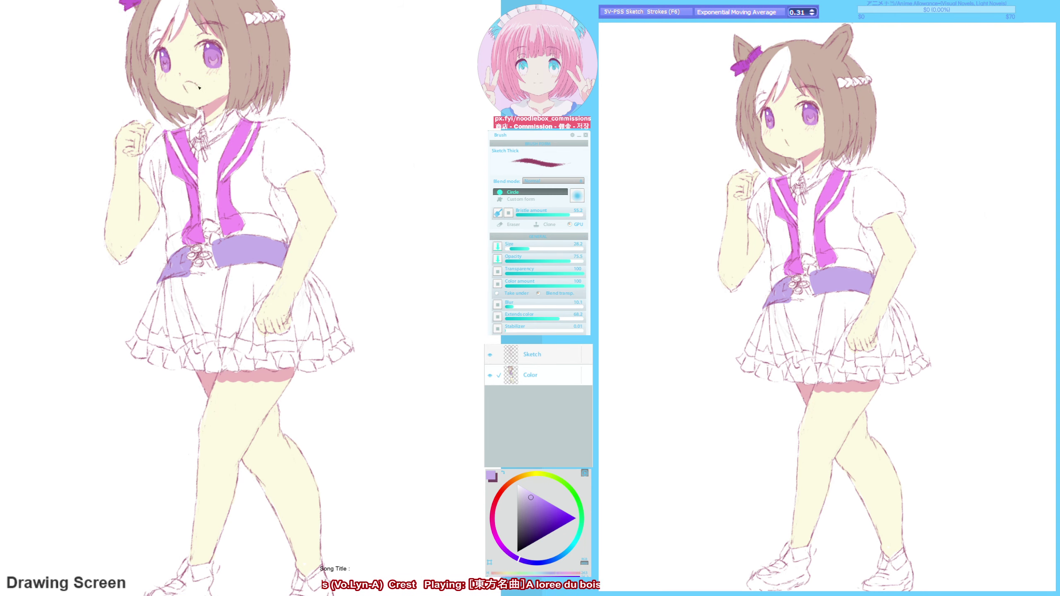
{"action": "key", "text": "e"}
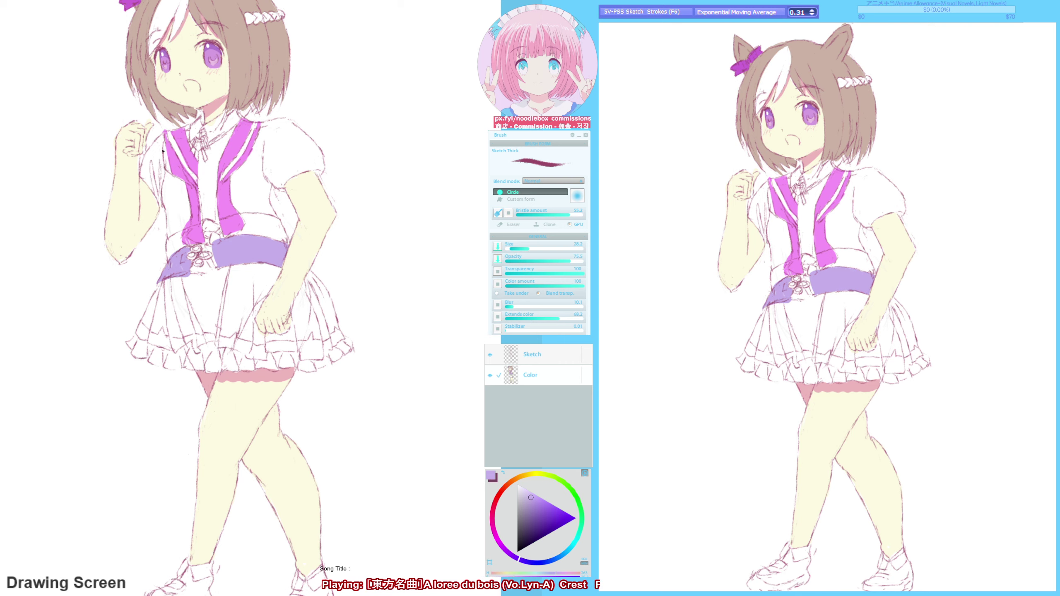
- Refine the raised arm's outline and sketch a cuff band at the end of the puffed sleeve
{"action": "key", "text": "F9"}
{"action": "key", "text": "F6"}
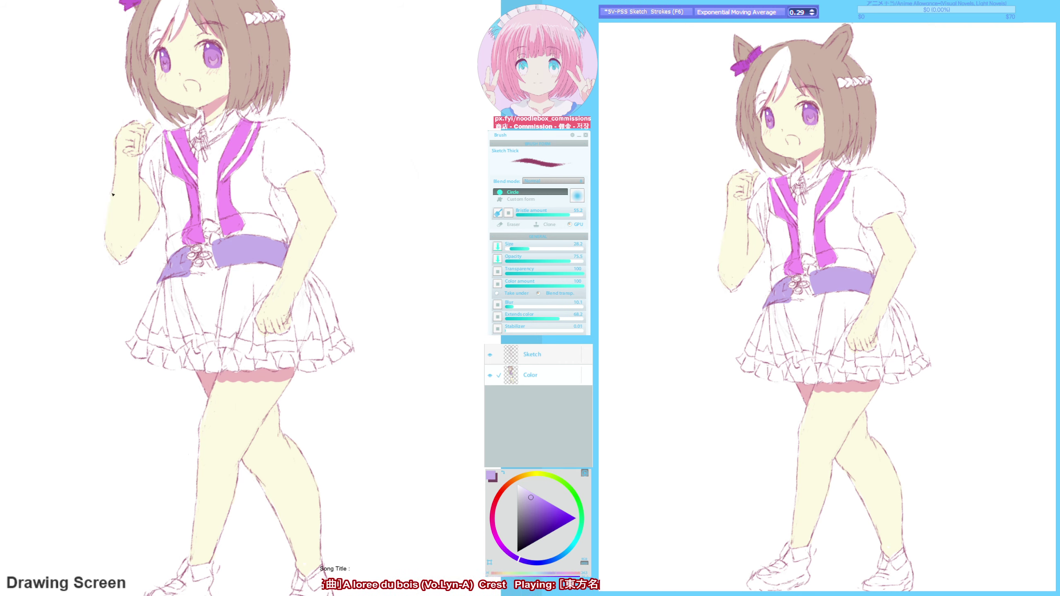
{"action": "left_click_drag", "start_coordinate": [111, 203], "coordinate": [107, 239]}
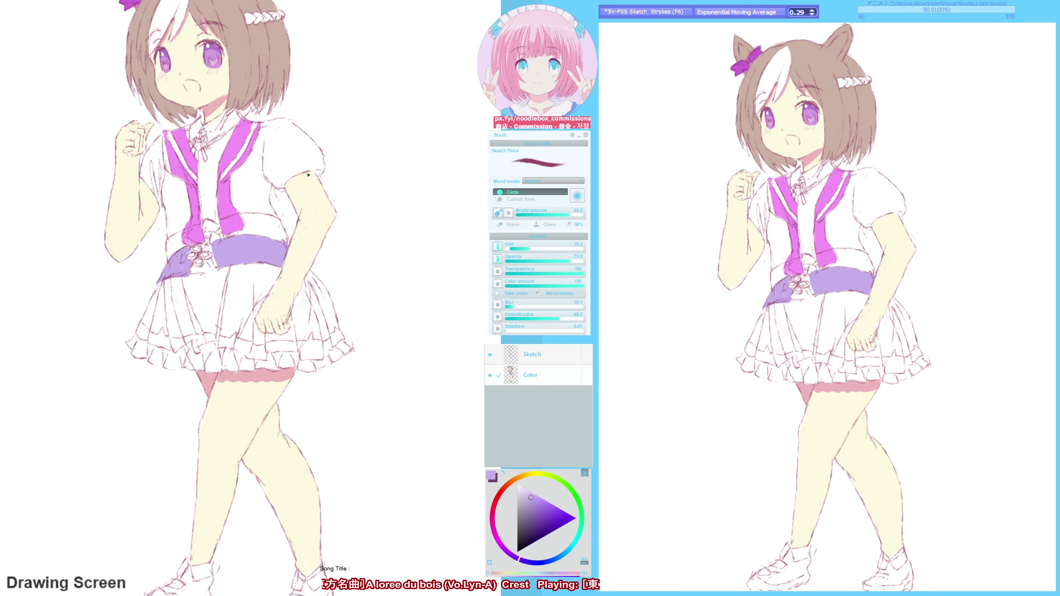
{"action": "left_click_drag", "start_coordinate": [280, 202], "coordinate": [329, 181]}
{"action": "key", "text": "F9"}
{"action": "key", "text": "F6"}
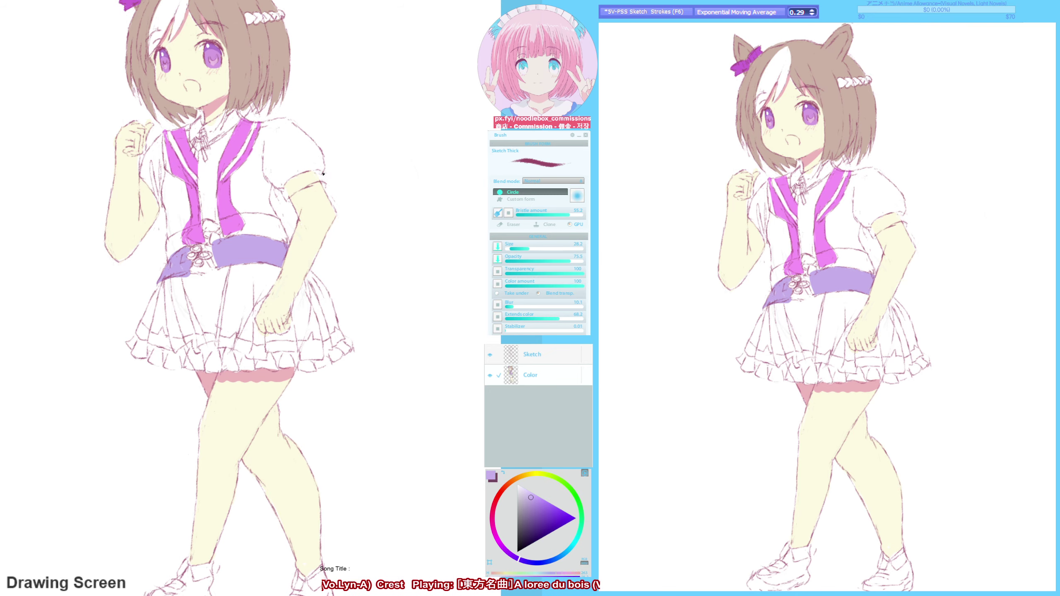
- Paint the cuffs of both sleeves in the collar's pinkish violet and touch up the collar panel's edge
{"action": "key", "text": "j"}
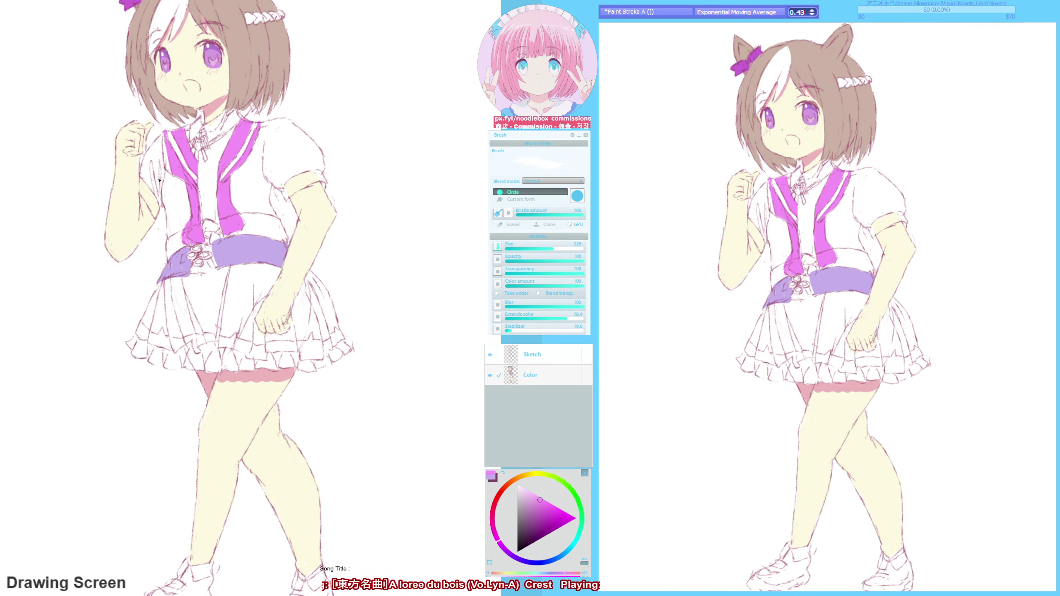
{"action": "left_click_drag", "start_coordinate": [152, 212], "coordinate": [147, 196]}
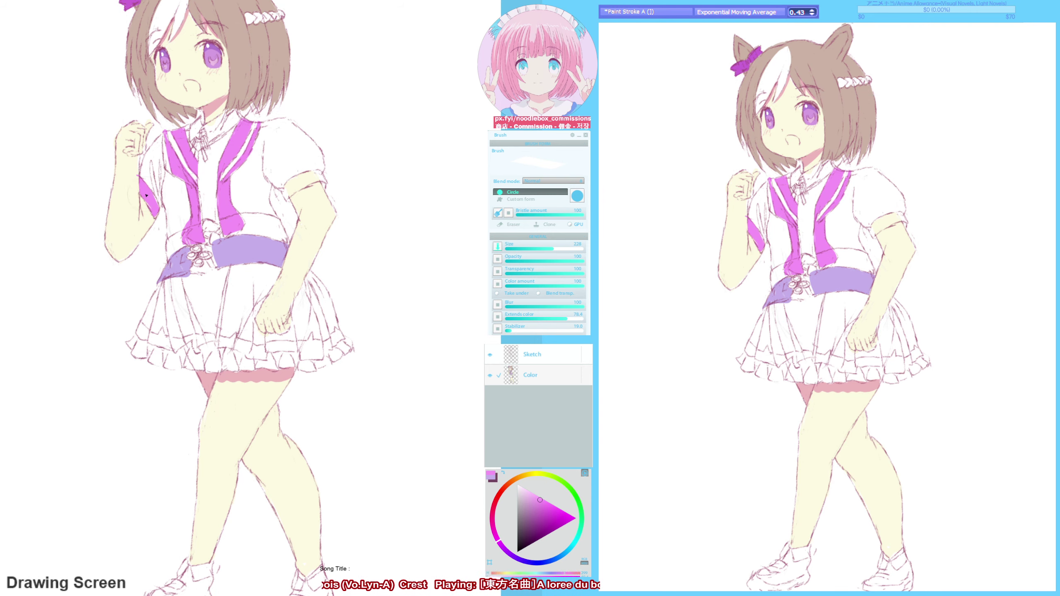
{"action": "mouse_move", "coordinate": [289, 201]}
{"action": "left_mouse_down"}
{"action": "mouse_move", "coordinate": [319, 175]}
{"action": "mouse_move", "coordinate": [325, 186]}
{"action": "left_mouse_up"}
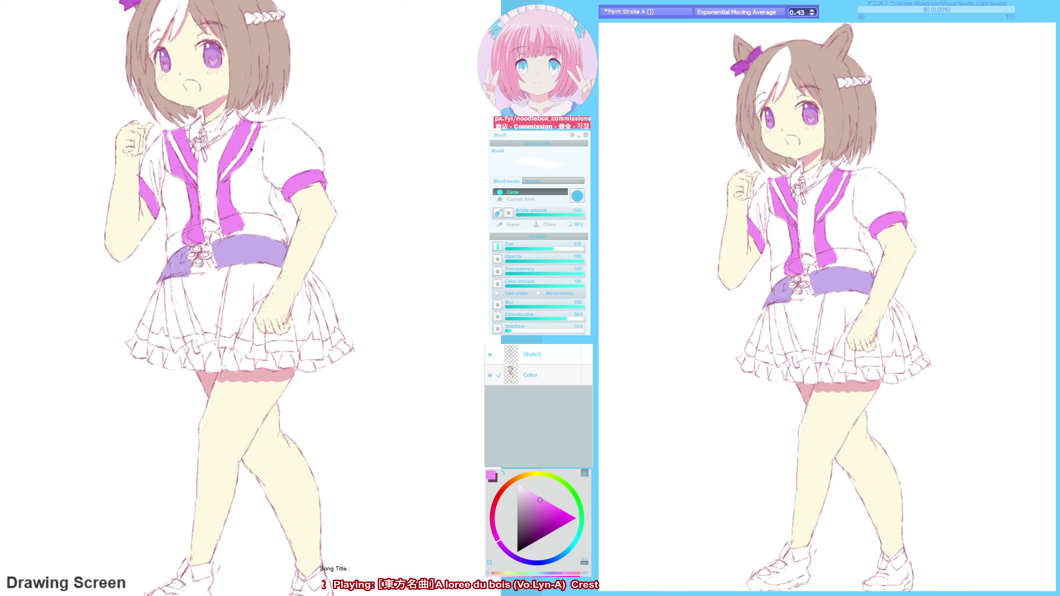
{"action": "left_click_drag", "start_coordinate": [252, 149], "coordinate": [263, 126]}
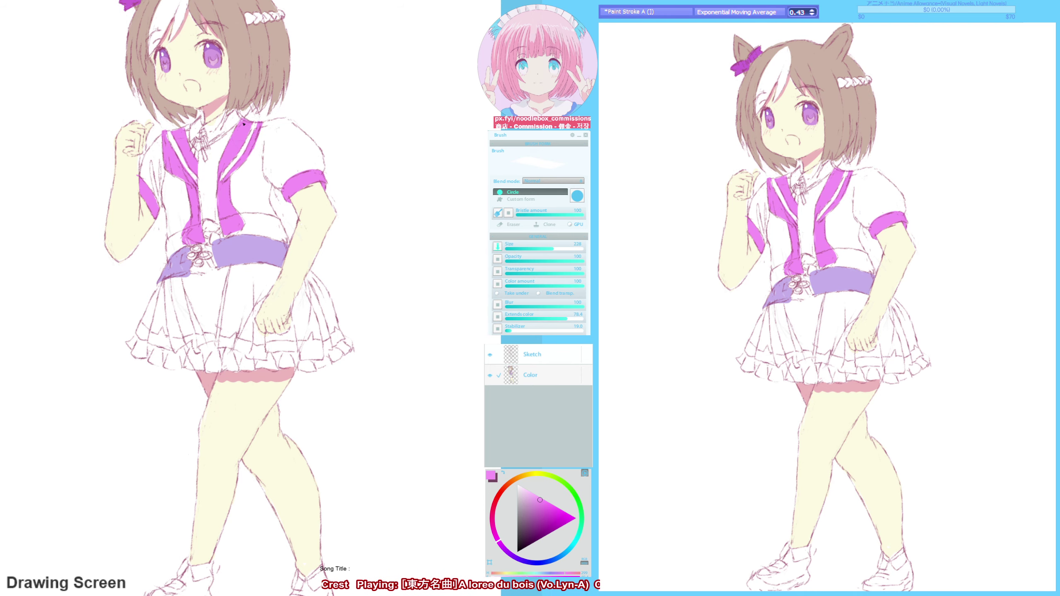
- Paint the shirt front between the collar panels with the waistband's lavender and tidy the lines above the knot
{"action": "left_click", "coordinate": [206, 219], "text": "alt"}
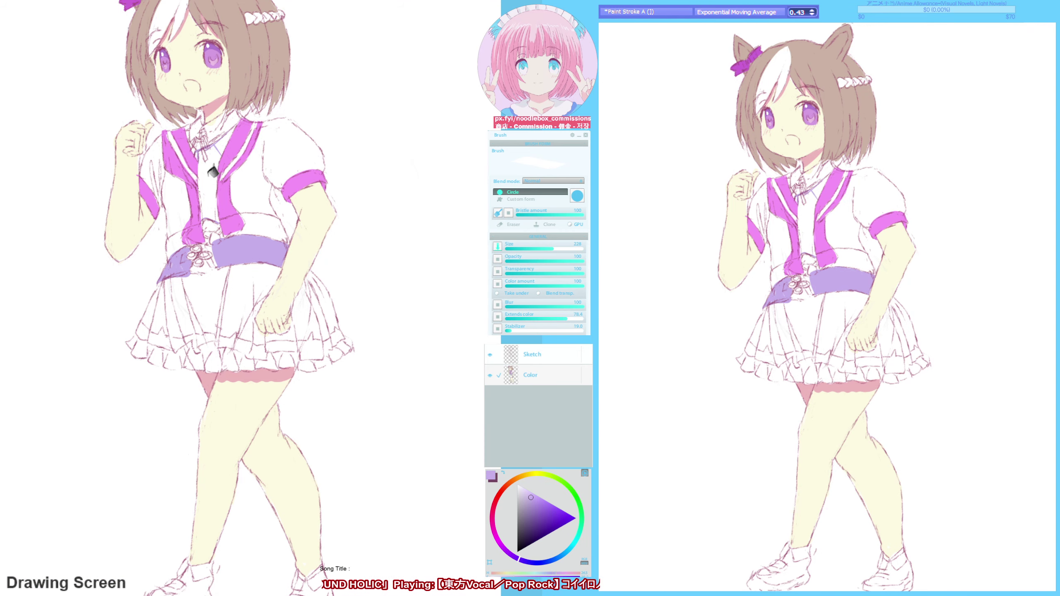
{"action": "mouse_move", "coordinate": [213, 171]}
{"action": "left_mouse_down"}
{"action": "mouse_move", "coordinate": [198, 155]}
{"action": "mouse_move", "coordinate": [230, 140]}
{"action": "left_mouse_up"}
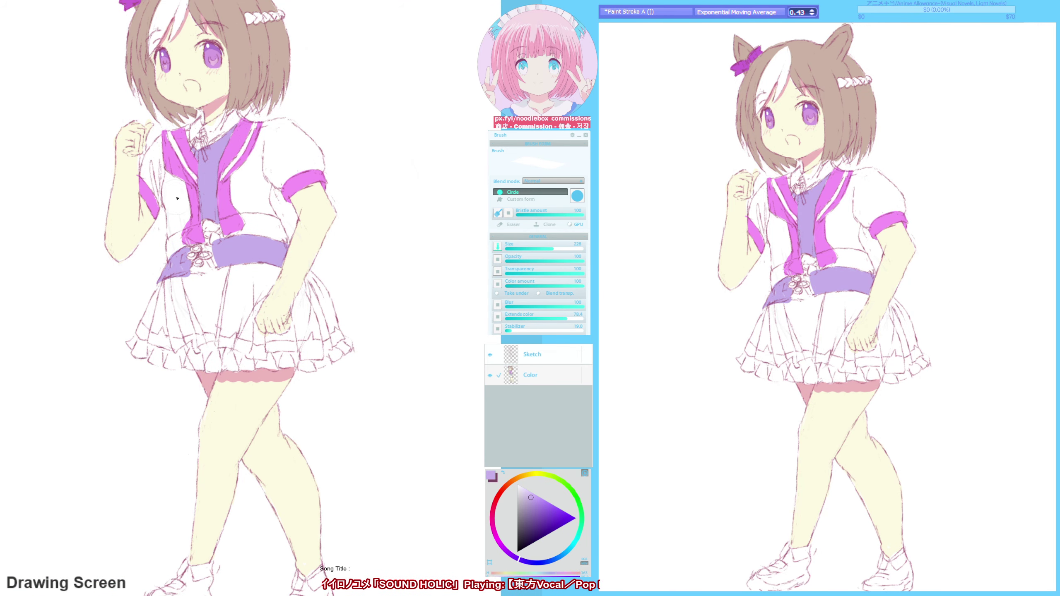
{"action": "key", "text": "F6"}
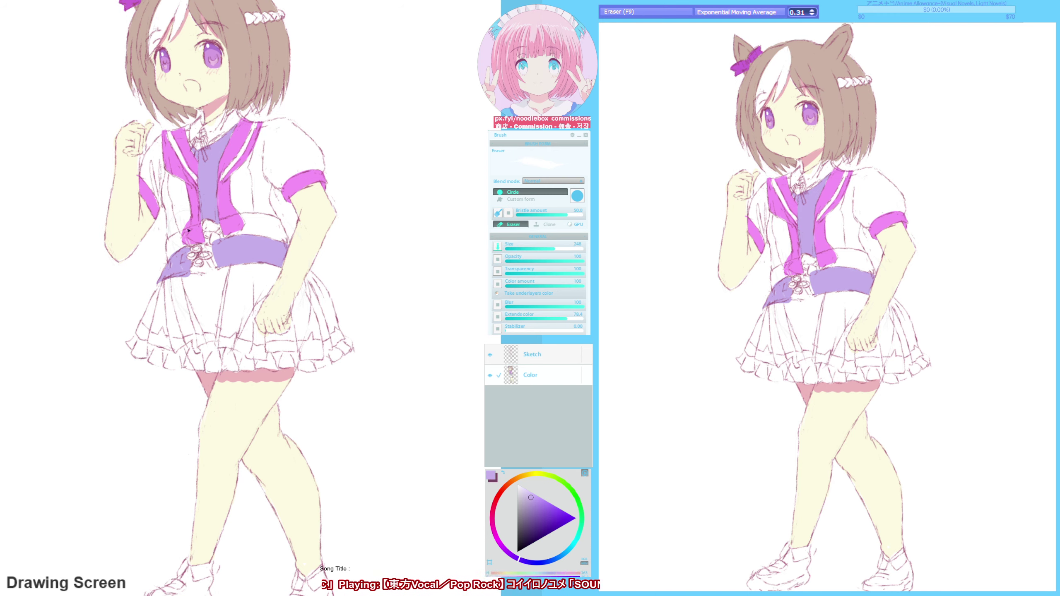
{"action": "left_click_drag", "start_coordinate": [205, 234], "coordinate": [200, 236]}
{"action": "key", "text": "bracketright"}
- Paint the skirt's lower ruffle with the collar's pinkish violet and clean its edge with the sampled pink thigh shadow
{"action": "left_click", "coordinate": [213, 391], "text": "alt"}
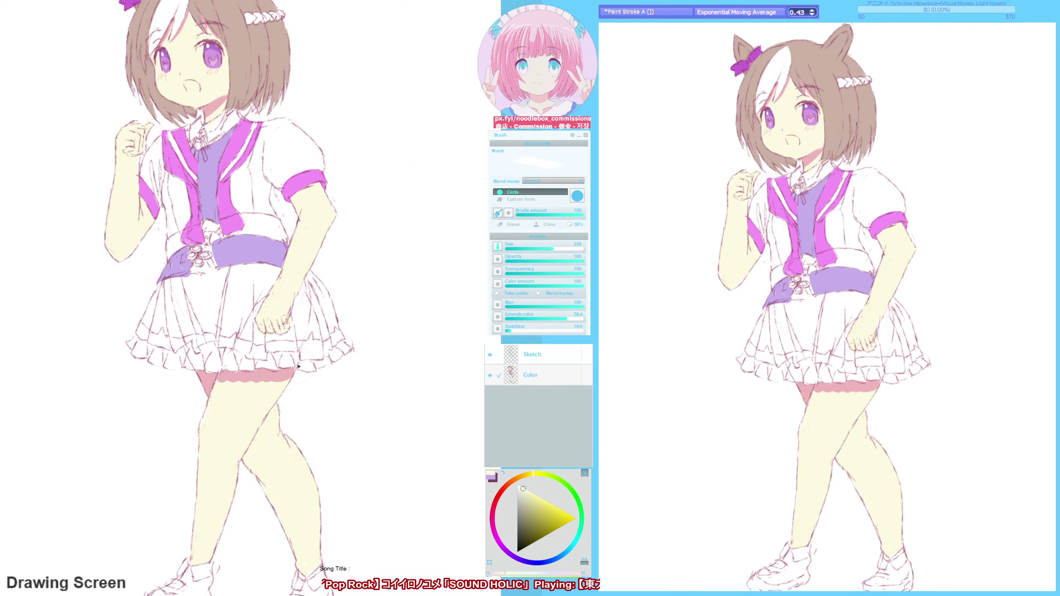
{"action": "left_click", "coordinate": [203, 24], "text": "alt"}
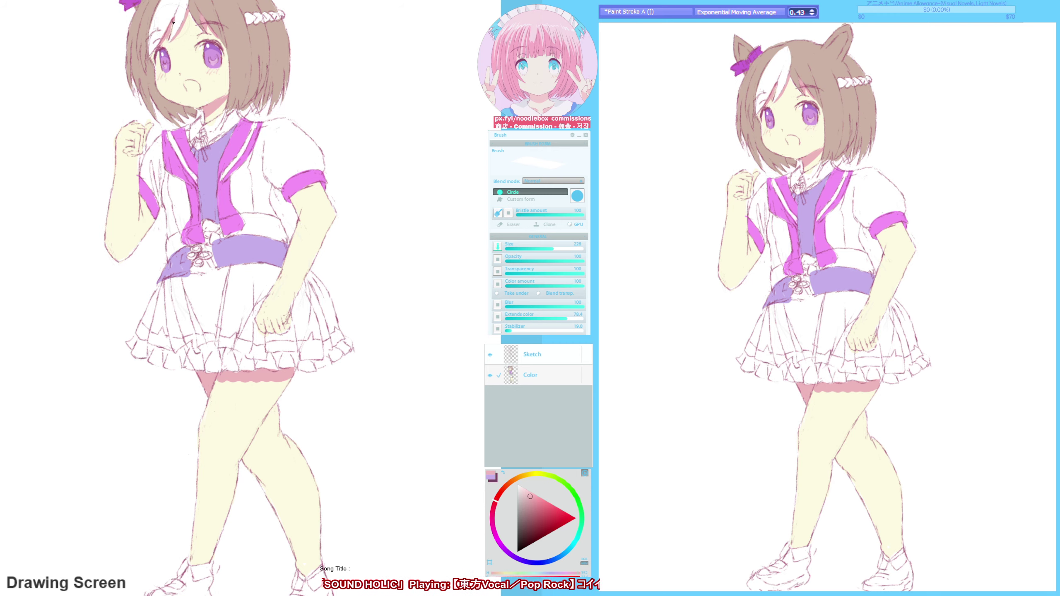
{"action": "scroll", "coordinate": [176, 21], "scroll_direction": "down", "scroll_amount": 3}
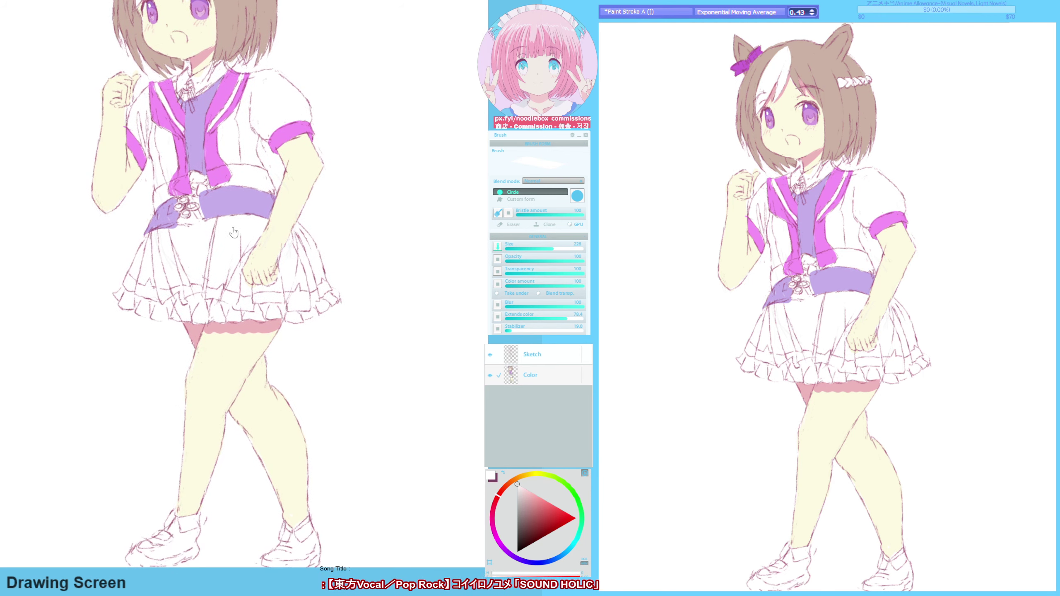
{"action": "left_click", "coordinate": [224, 130], "text": "alt"}
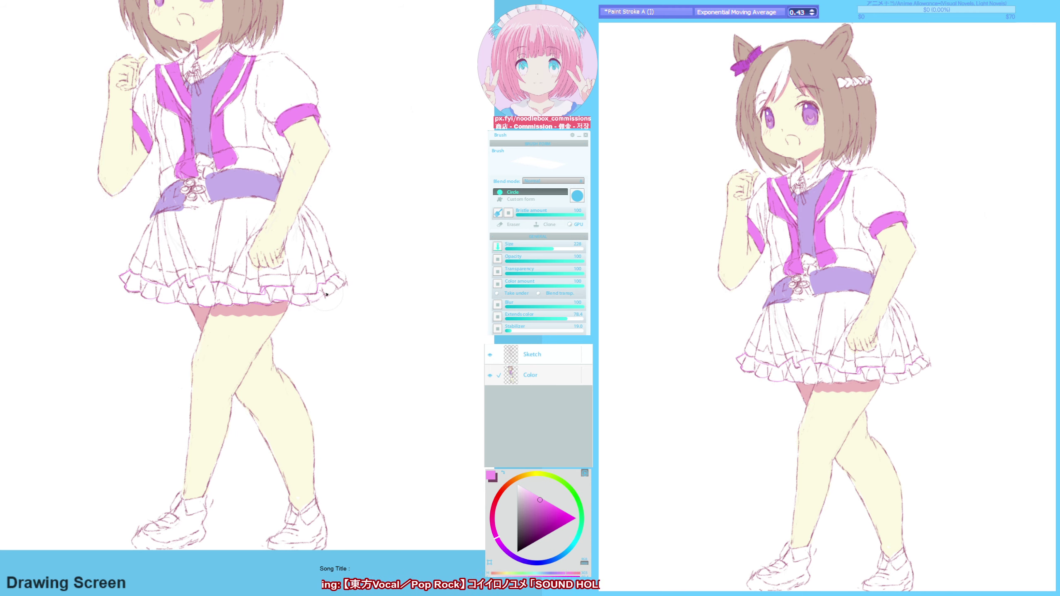
{"action": "mouse_move", "coordinate": [212, 305]}
{"action": "left_mouse_down"}
{"action": "mouse_move", "coordinate": [227, 291]}
{"action": "mouse_move", "coordinate": [265, 295]}
{"action": "left_mouse_up"}
{"action": "left_click", "coordinate": [206, 297], "text": "alt"}
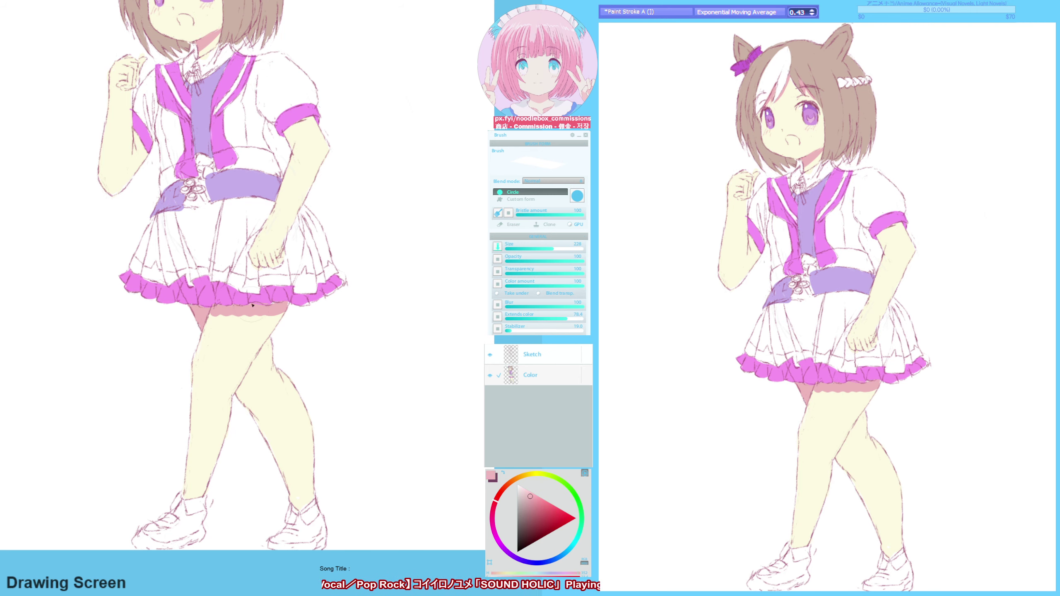
{"action": "left_click", "coordinate": [270, 306], "text": "alt"}
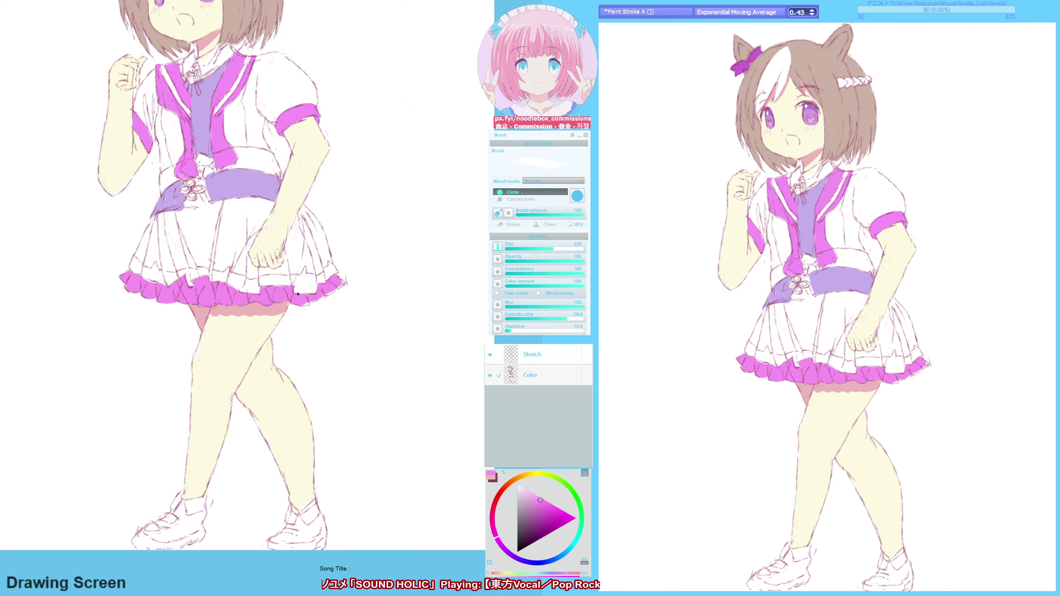
{"action": "left_click_drag", "start_coordinate": [299, 294], "coordinate": [310, 307]}
- Paint the band above the skirt's ruffle in lavender and recolour it with a more reddish purple
{"action": "key", "text": "x"}
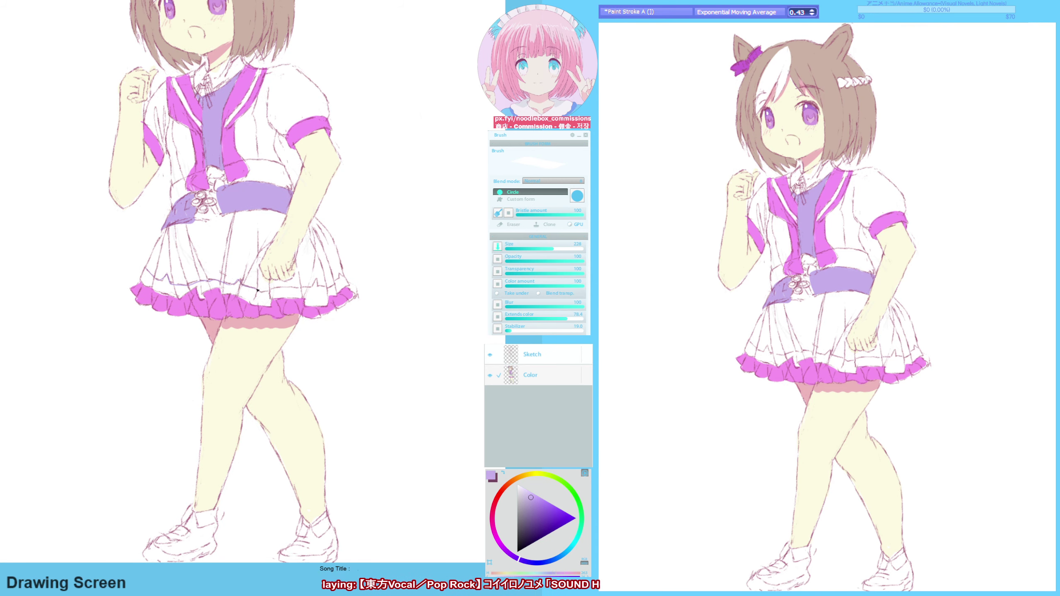
{"action": "left_click_drag", "start_coordinate": [340, 278], "coordinate": [189, 301]}
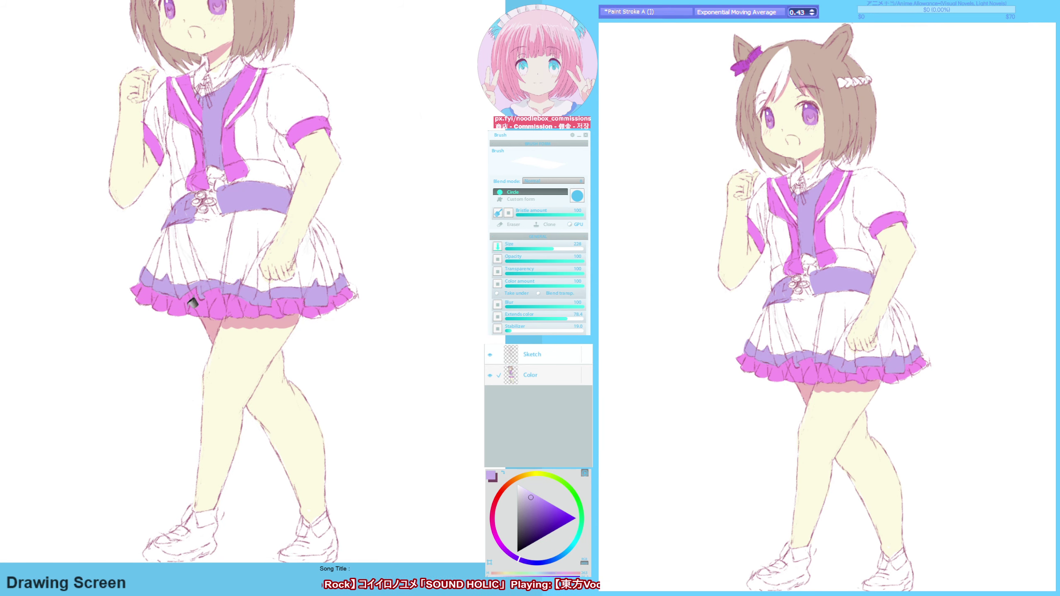
{"action": "left_click", "coordinate": [500, 539]}
{"action": "left_click", "coordinate": [217, 293]}
- Pick a deeper violet, recolour both parts of the waistband with it and tidy the sketch lines there
{"action": "left_click", "coordinate": [533, 507]}
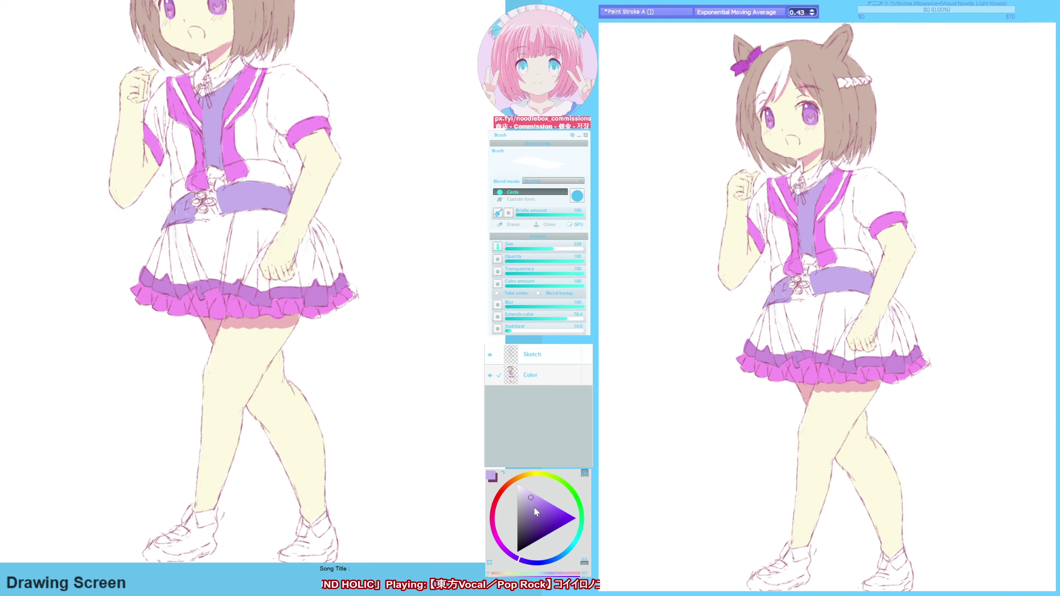
{"action": "left_click", "coordinate": [237, 195]}
{"action": "left_click_drag", "start_coordinate": [224, 210], "coordinate": [222, 213]}
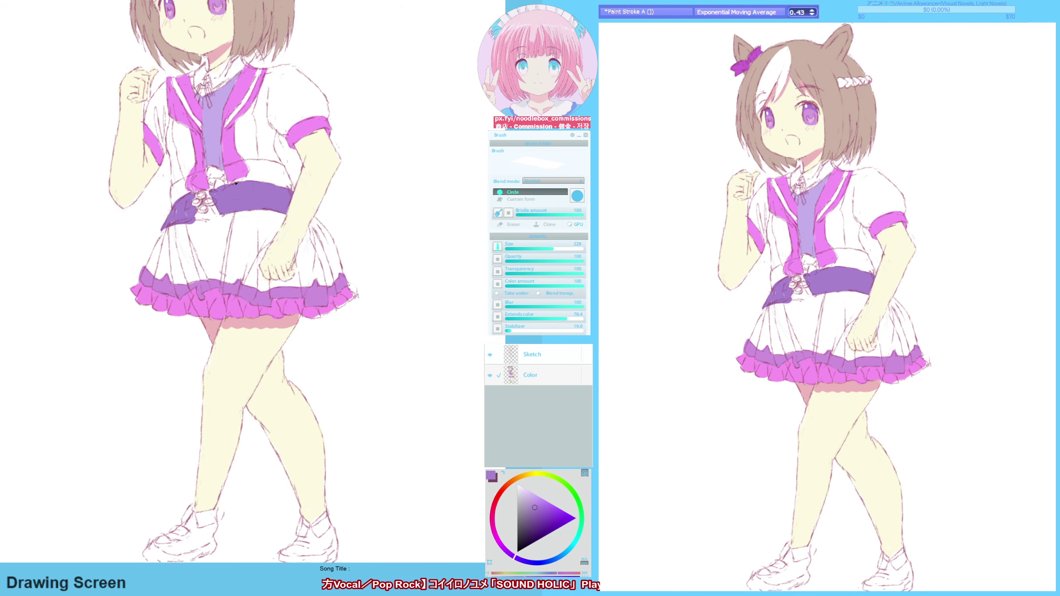
{"action": "key", "text": "F9"}
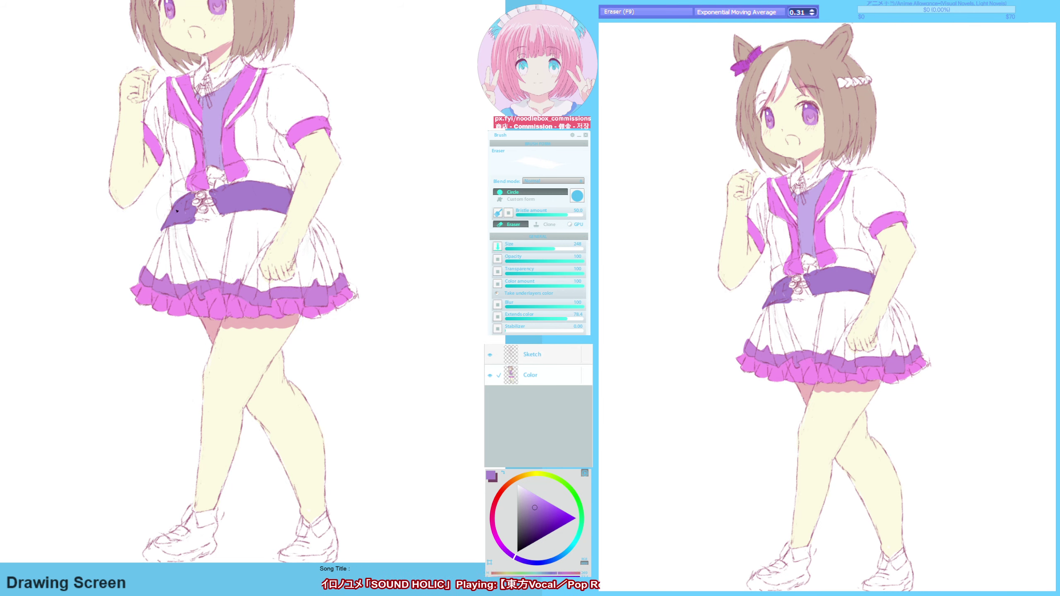
- Add a small sketch line under the waist knot and sample the hair's brown
{"action": "scroll", "coordinate": [180, 217], "scroll_direction": "up", "scroll_amount": 2}
{"action": "key", "text": "F6"}
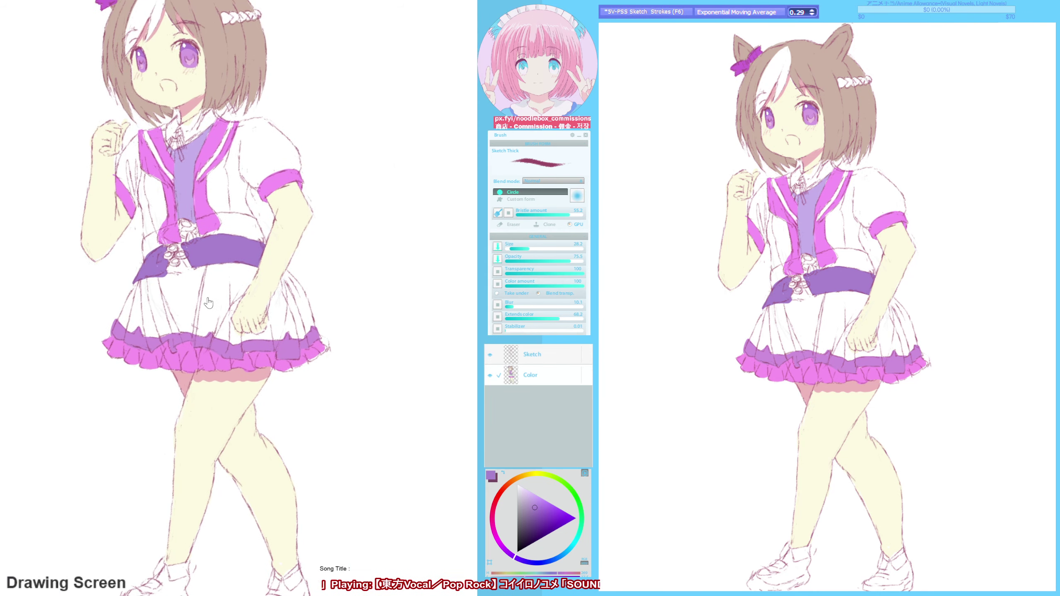
{"action": "scroll", "coordinate": [191, 229], "scroll_direction": "up", "scroll_amount": 3}
{"action": "key", "text": "b"}
{"action": "scroll", "coordinate": [102, 261], "scroll_direction": "down", "scroll_amount": 1}
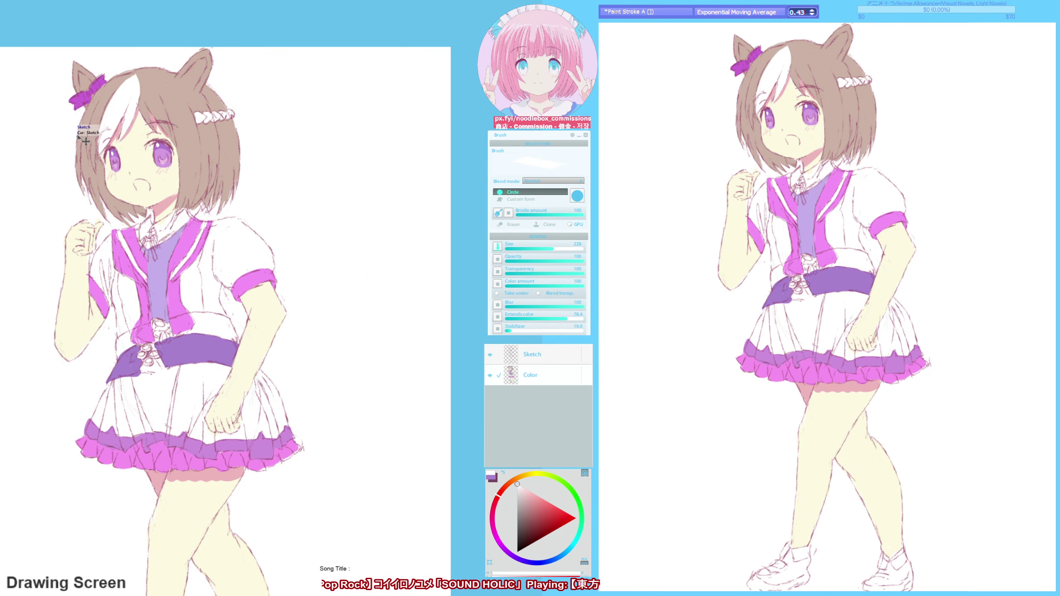
{"action": "key", "text": "F6"}
{"action": "key", "text": "b"}
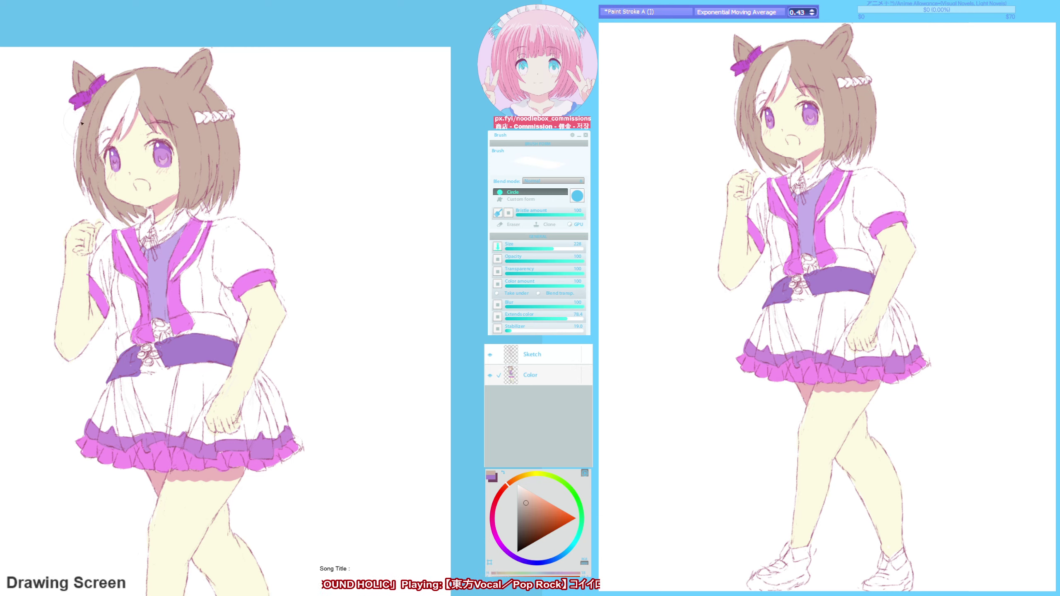
- Try to sketch long loose curved strands outside the bob on the raised-fist side
{"action": "scroll", "coordinate": [291, 257], "scroll_direction": "down", "scroll_amount": 1}
{"action": "key", "text": "F6"}
{"action": "left_click_drag", "start_coordinate": [77, 132], "coordinate": [65, 197]}
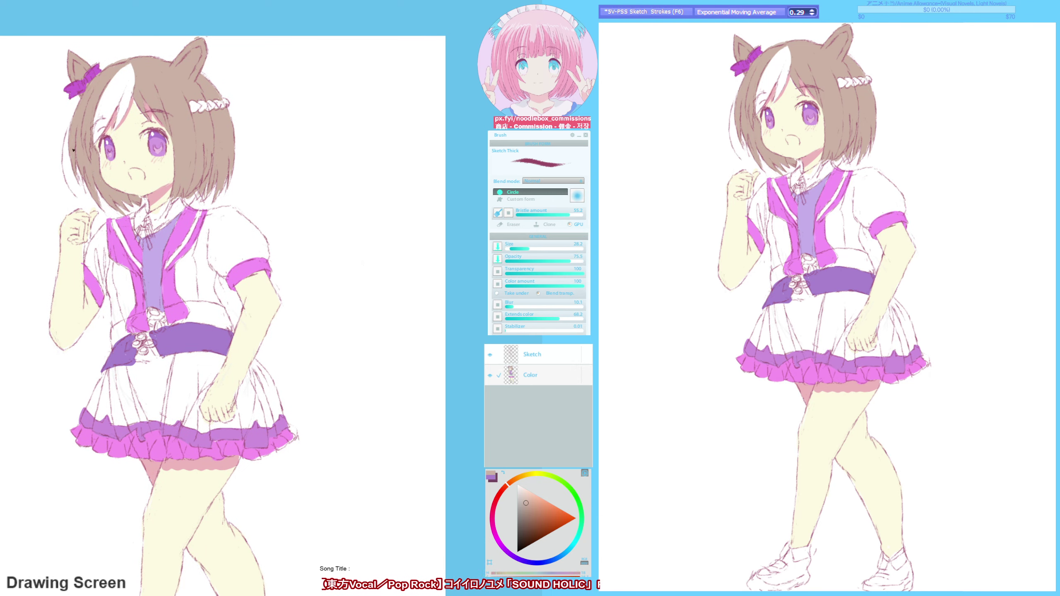
{"action": "key", "text": "ctrl+z"}
{"action": "left_click_drag", "start_coordinate": [70, 126], "coordinate": [50, 193]}
{"action": "key", "text": "ctrl+z"}
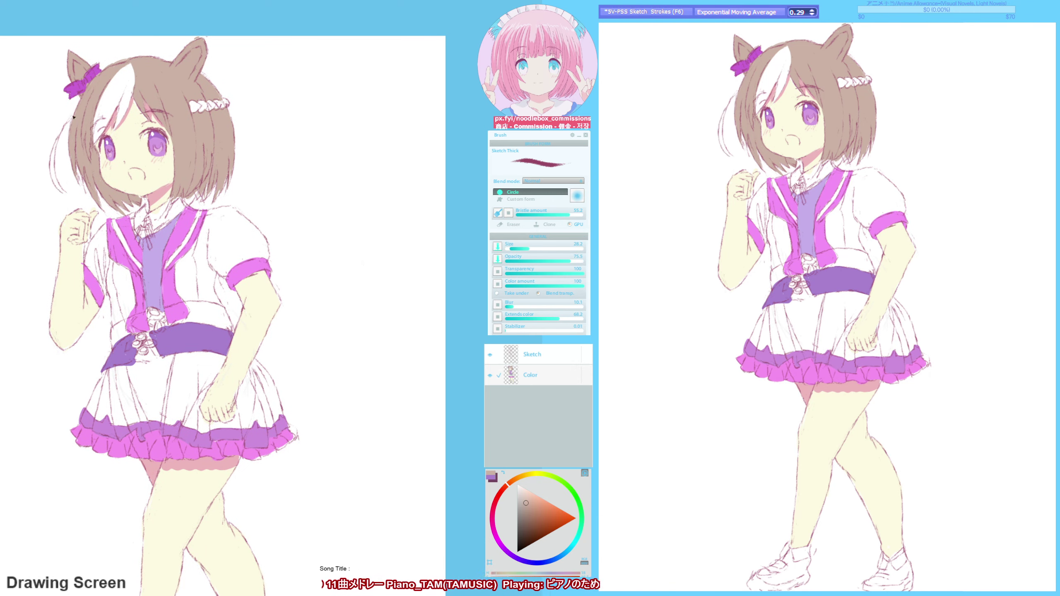
- Try matching loose strands outside the bob on the braid side in mirrored view and undo them
{"action": "key", "text": "h"}
{"action": "left_click_drag", "start_coordinate": [292, 117], "coordinate": [303, 188]}
{"action": "left_click_drag", "start_coordinate": [290, 138], "coordinate": [300, 192]}
{"action": "key", "text": "h"}
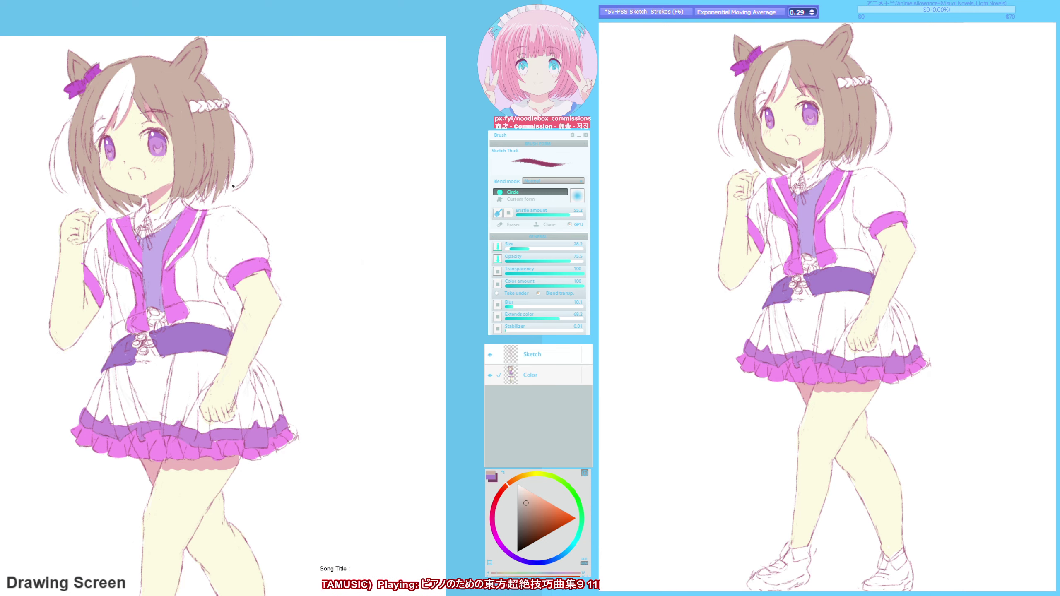
{"action": "key", "text": "j"}
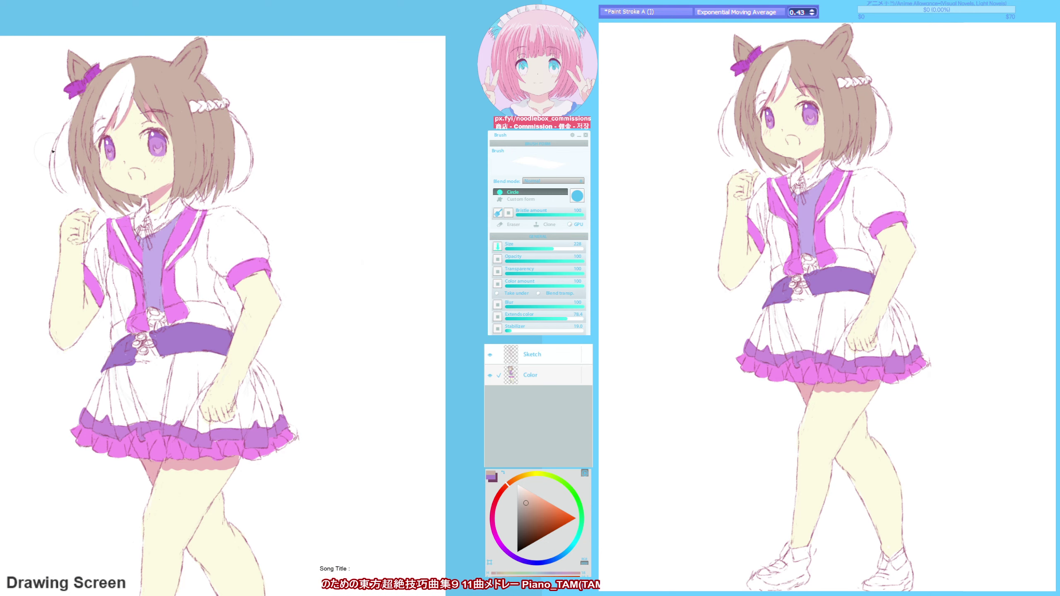
{"action": "key", "text": "ctrl+z"}
{"action": "key", "text": "ctrl+z"}
{"action": "key", "text": "ctrl+z"}
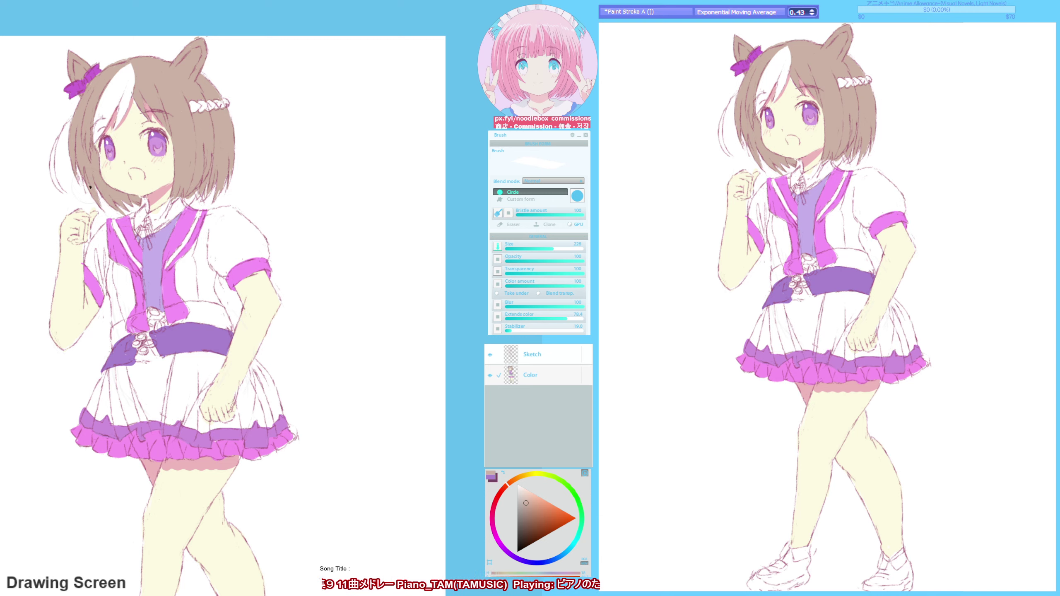
- Add thin hair strands hugging both outer edges of the bob
{"action": "key", "text": "h"}
{"action": "key", "text": "h"}
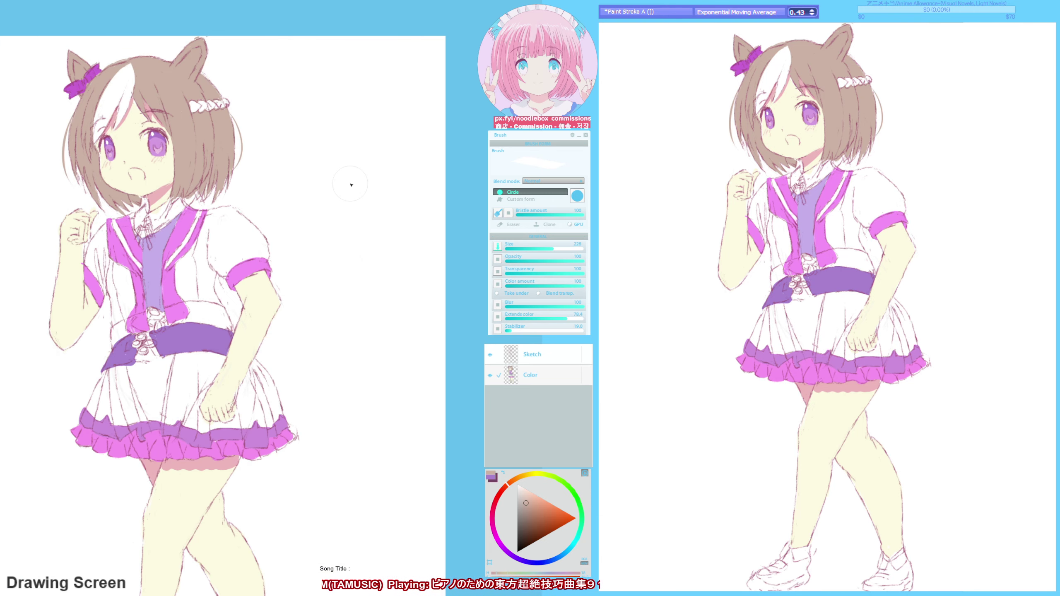
- Sketch a long curved horse tail hanging from beneath the back of the skirt, working in mirrored view
{"action": "key", "text": "h"}
{"action": "scroll", "coordinate": [274, 351], "scroll_direction": "down", "scroll_amount": 3}
{"action": "key", "text": "F6"}
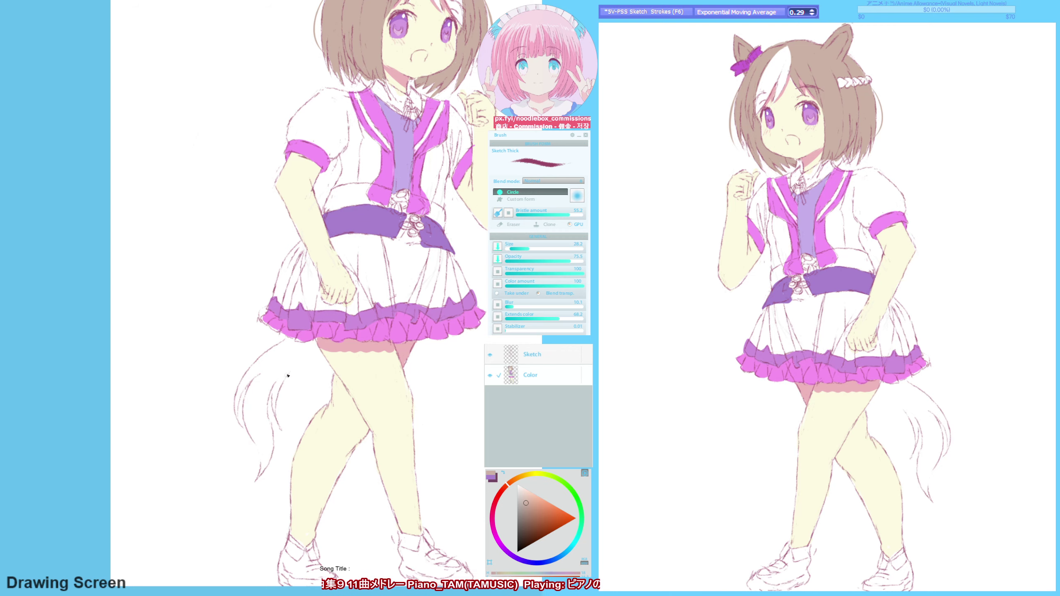
{"action": "key", "text": "h"}
{"action": "key", "text": "h"}
- Sample the hair's brown, paint along the tail's outlines and fill the tail with it
{"action": "left_click", "coordinate": [369, 19], "text": "alt"}
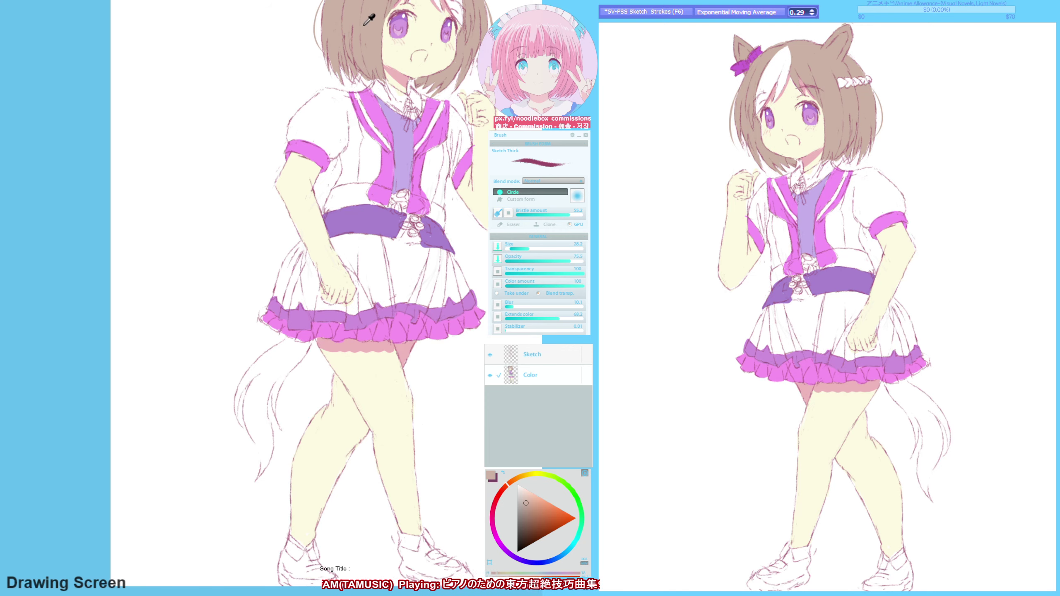
{"action": "key", "text": "bracketright"}
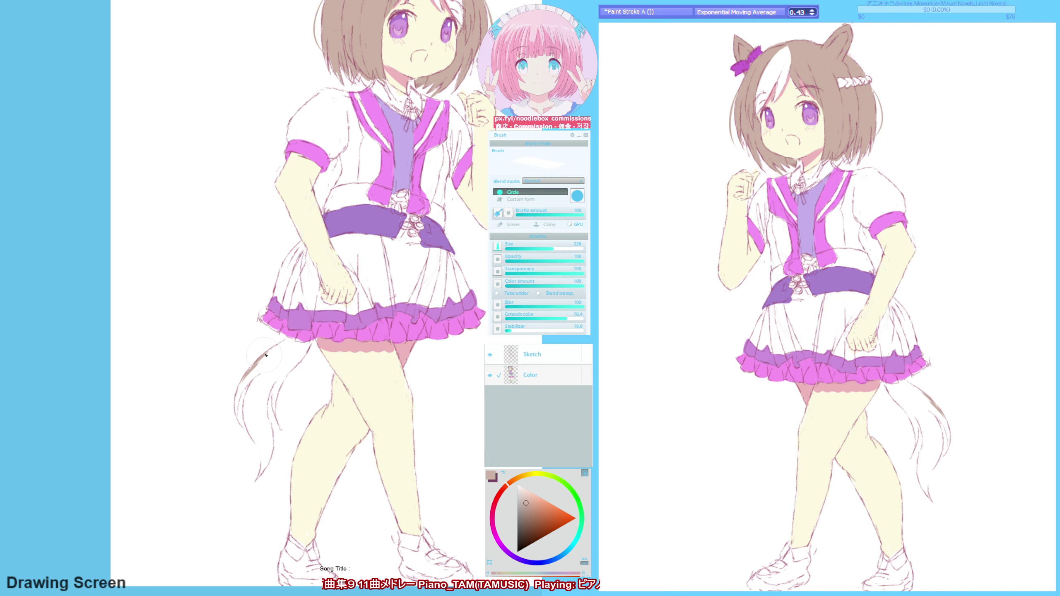
{"action": "key", "text": "h"}
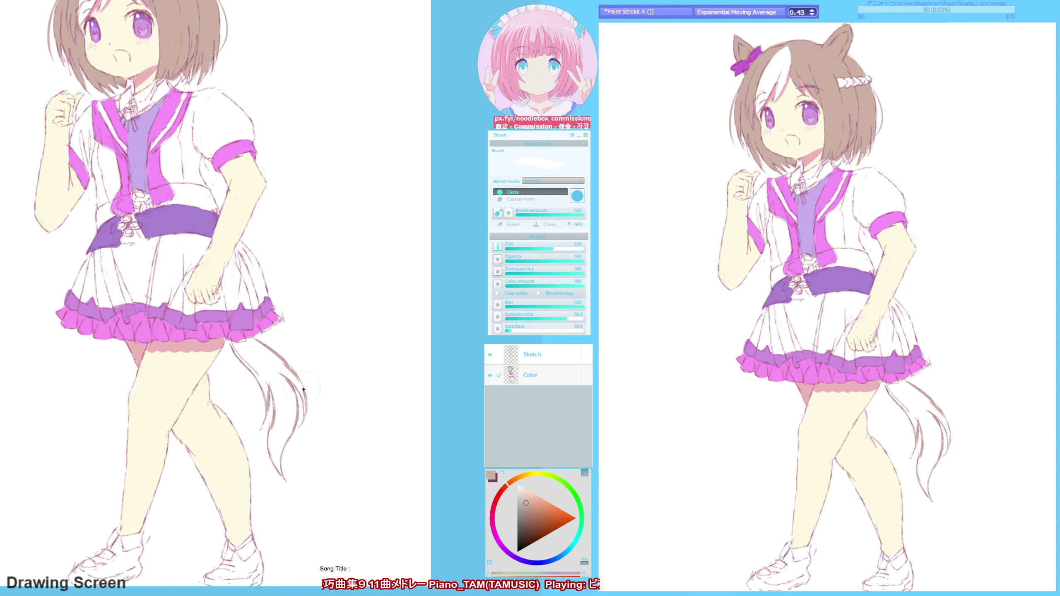
{"action": "left_click", "coordinate": [274, 367]}
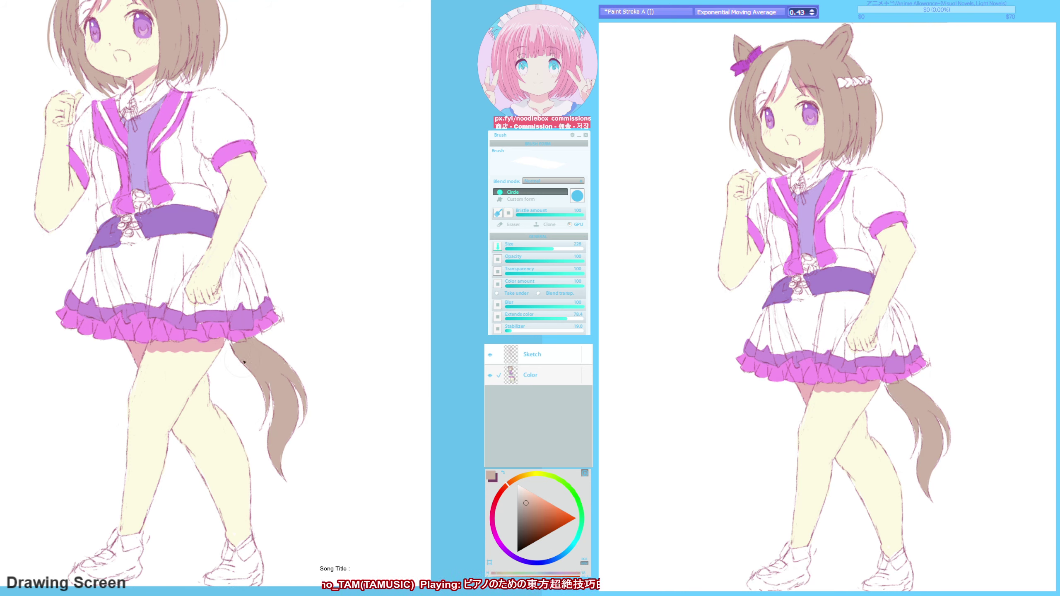
- Sample the ruffle's pinkish violet and tidy the skirt's hem where it meets the tail
{"action": "key", "text": "h"}
{"action": "left_click", "coordinate": [300, 340], "text": "ctrl"}
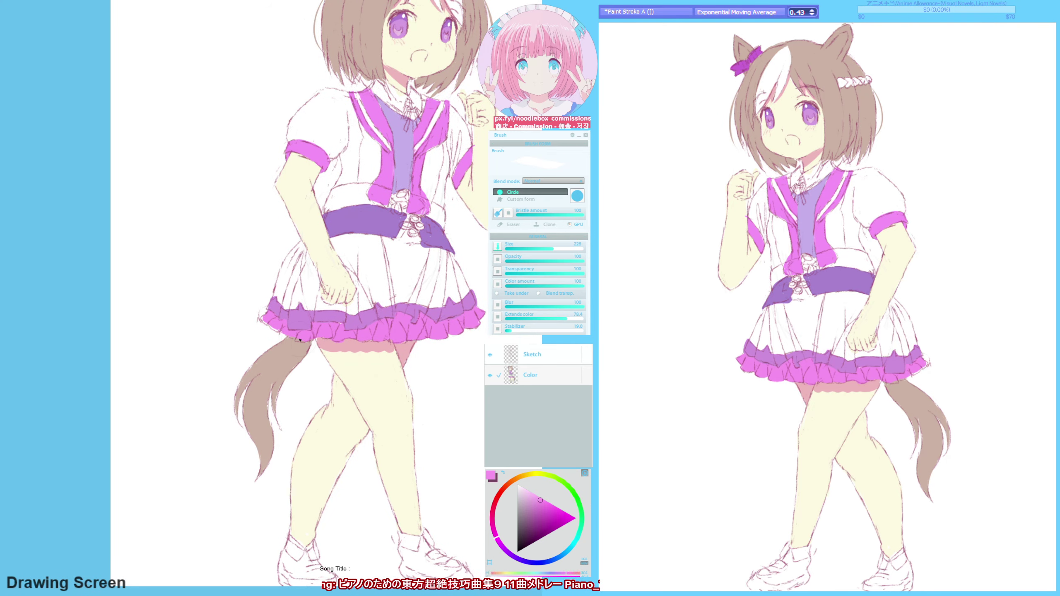
{"action": "key", "text": "h"}
{"action": "left_click_drag", "start_coordinate": [171, 263], "coordinate": [234, 355]}
{"action": "key", "text": "h"}
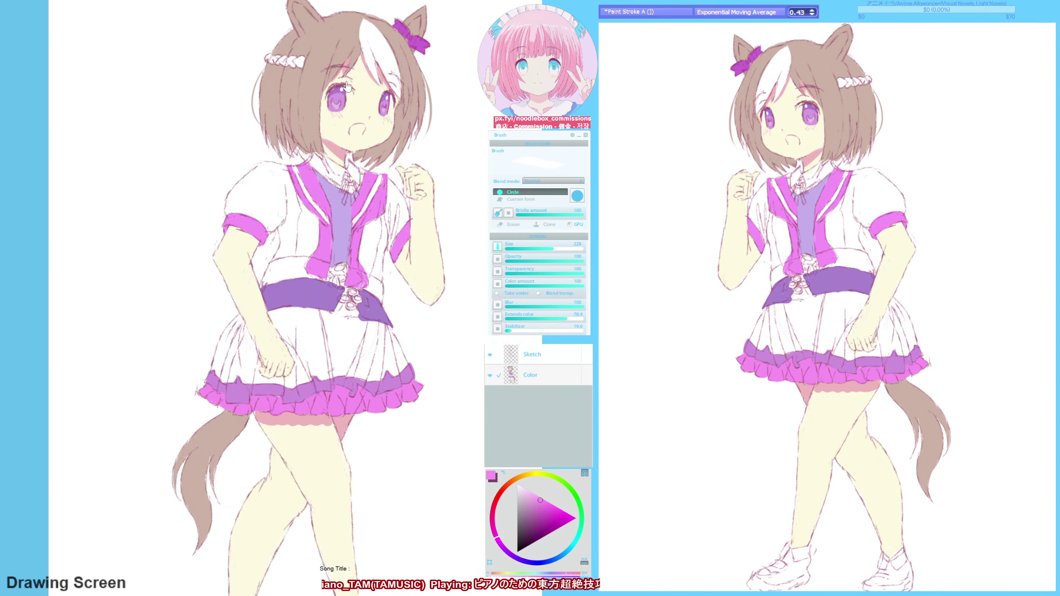
- Sample the pink skin shadow and touch up the shading with it
{"action": "key", "text": "h"}
{"action": "left_click", "coordinate": [257, 166], "text": "ctrl"}
{"action": "left_click_drag", "start_coordinate": [257, 166], "coordinate": [276, 170]}
{"action": "scroll", "coordinate": [276, 170], "scroll_direction": "down", "scroll_amount": 3}
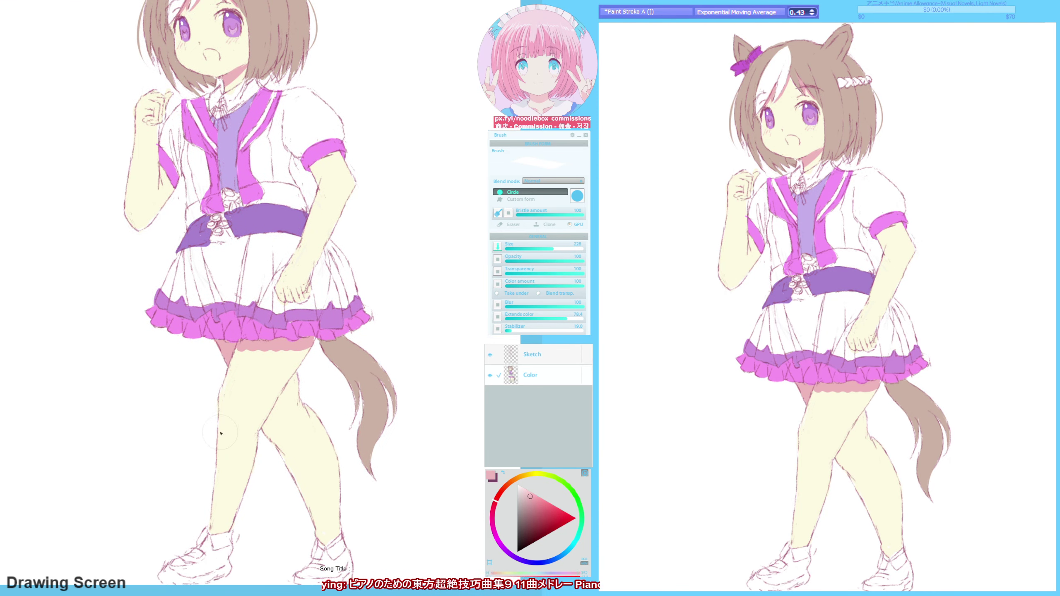
- Refine the front leg's outline from knee to ankle, erasing stray edges and sampling the leg's skin colour
{"action": "key", "text": "F6"}
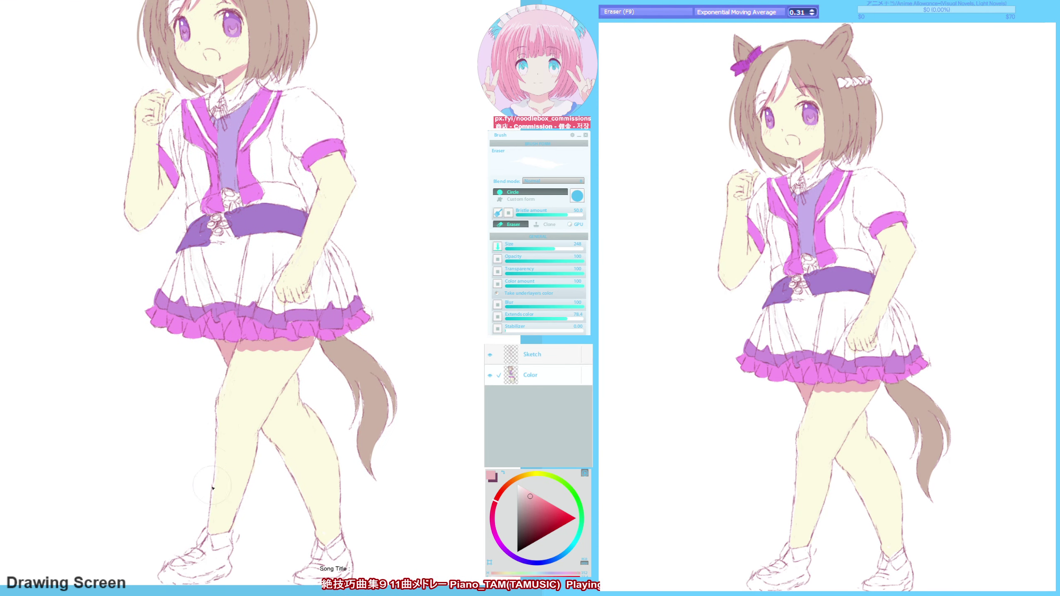
{"action": "left_click_drag", "start_coordinate": [212, 491], "coordinate": [218, 444]}
{"action": "key", "text": "bracketright"}
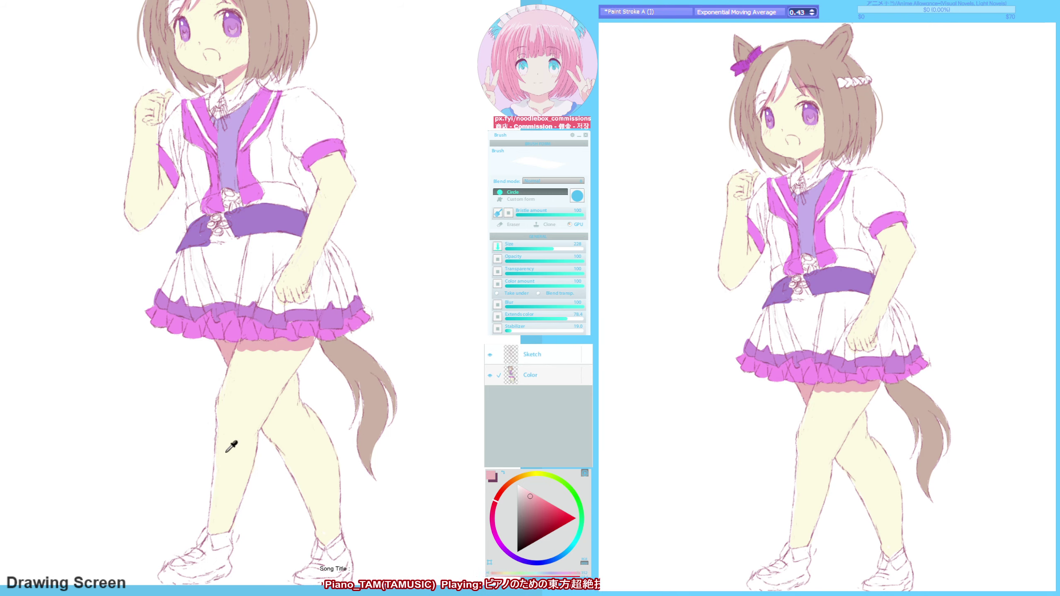
{"action": "left_click", "coordinate": [223, 413], "text": "ctrl"}
{"action": "key", "text": "F9"}
{"action": "scroll", "coordinate": [160, 154], "scroll_direction": "up", "scroll_amount": 4}
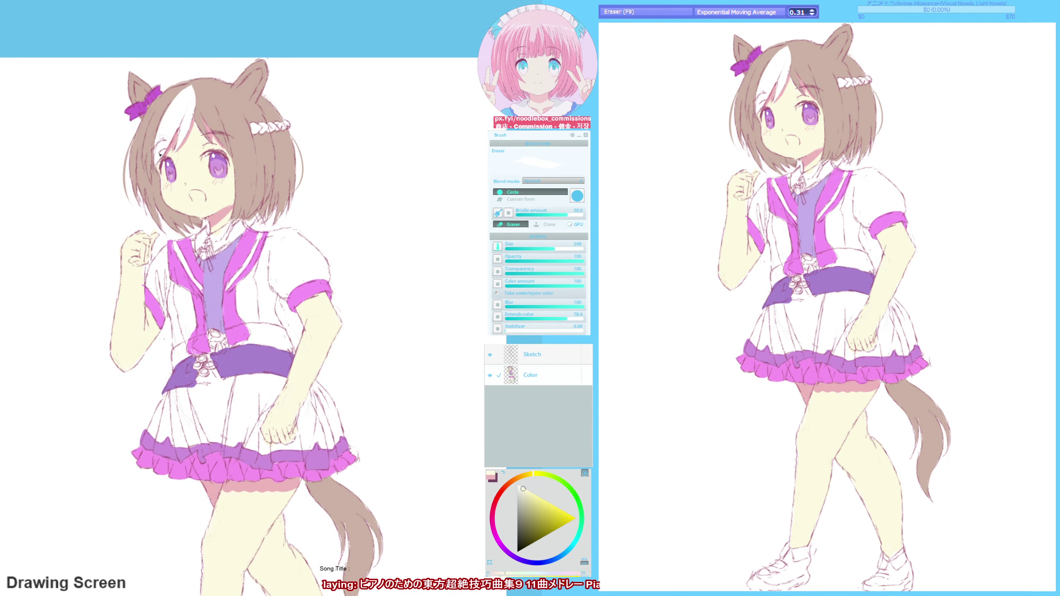
- Sample the white of the bangs' lock beside the eye
{"action": "key", "text": "bracketright"}
{"action": "left_click", "coordinate": [157, 152], "text": "ctrl"}
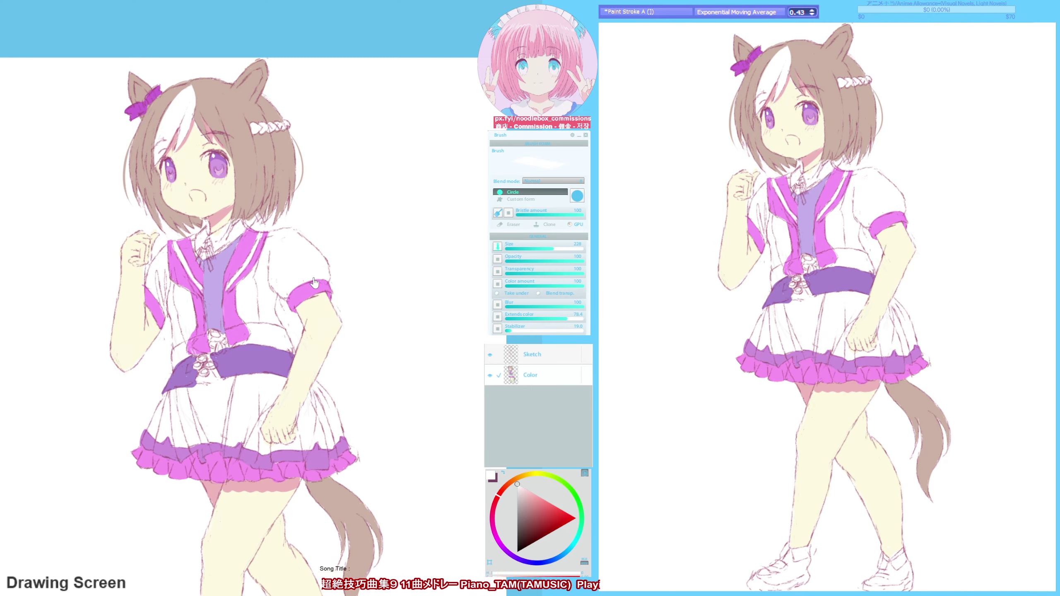
- Sample the leg's skin colour and tidy the edges and sketch lines around the skirt's hem
{"action": "scroll", "coordinate": [314, 283], "scroll_direction": "down", "scroll_amount": 6}
{"action": "left_click", "coordinate": [255, 368], "text": "ctrl"}
{"action": "scroll", "coordinate": [296, 270], "scroll_direction": "up", "scroll_amount": 3}
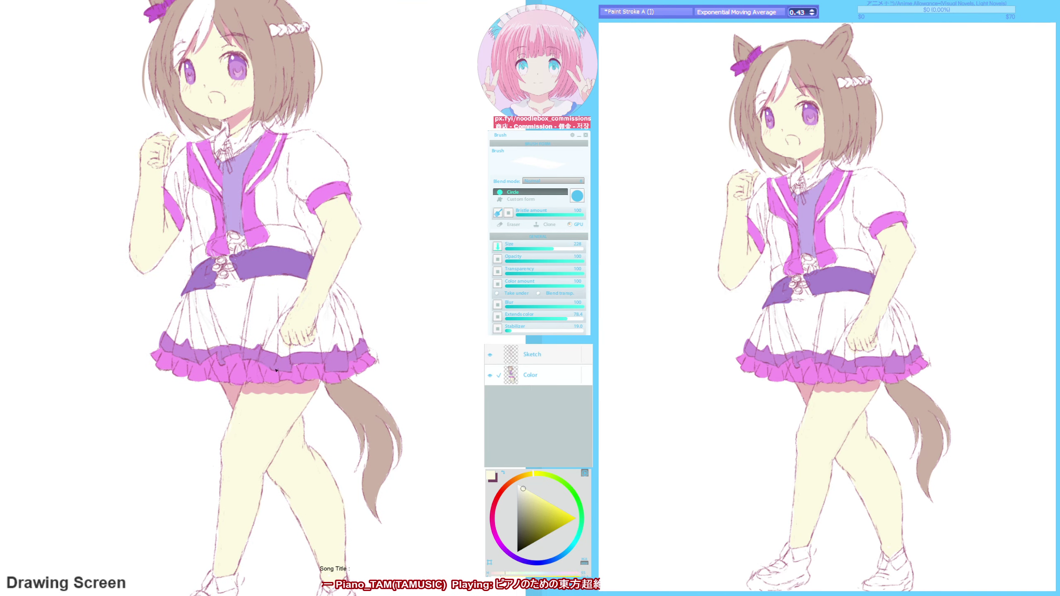
{"action": "key", "text": "F9"}
{"action": "key", "text": "F6"}
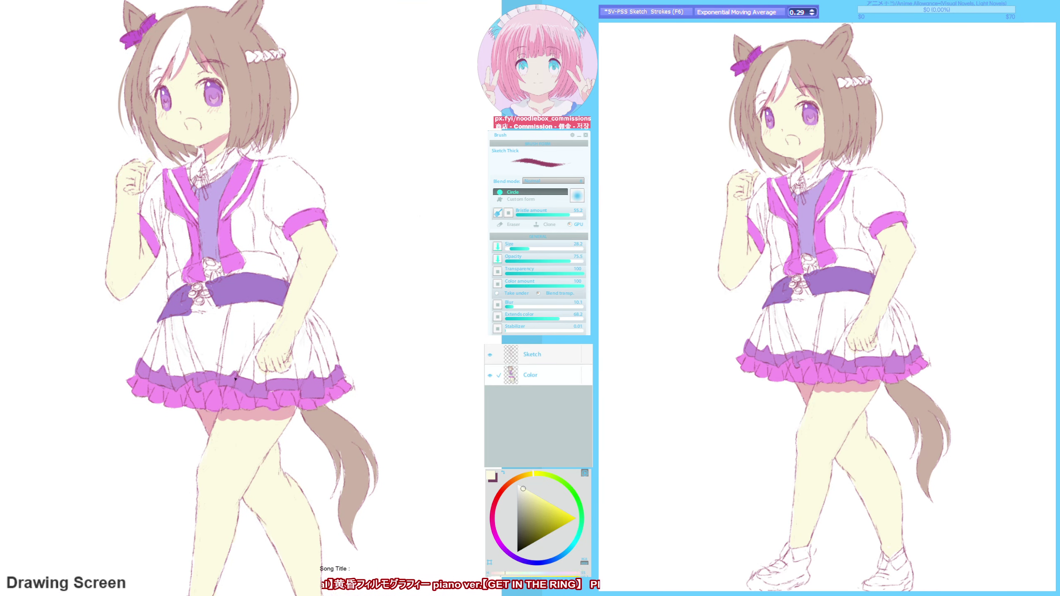
{"action": "key", "text": "F9"}
{"action": "scroll", "coordinate": [208, 520], "scroll_direction": "down", "scroll_amount": 1}
{"action": "key", "text": "F5"}
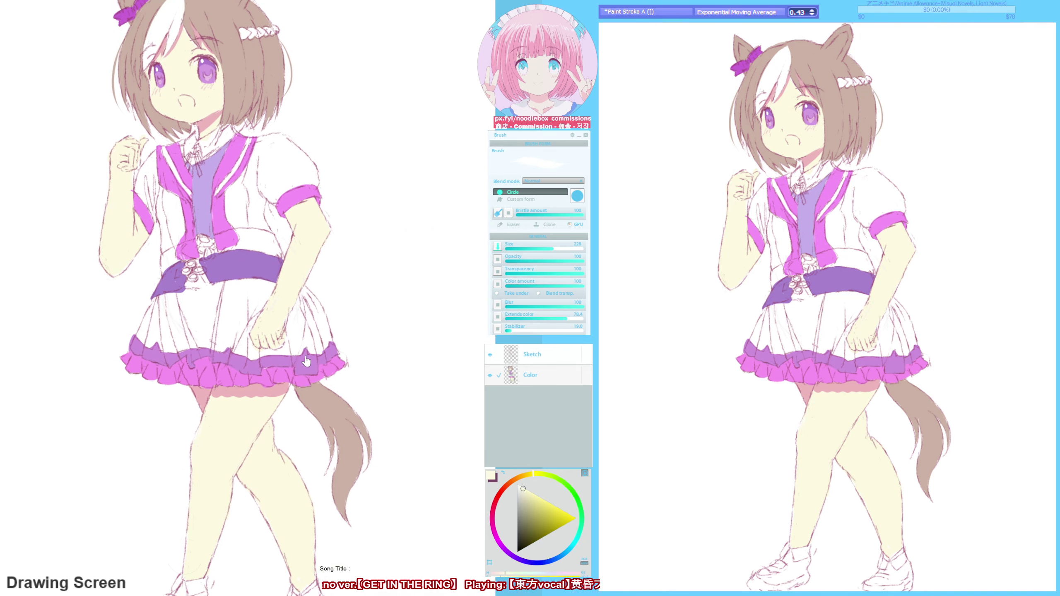
- Pick a slightly darker brown based on the hair colour and brush shading strands into the bob
{"action": "scroll", "coordinate": [331, 256], "scroll_direction": "up", "scroll_amount": 4}
{"action": "key", "text": "h"}
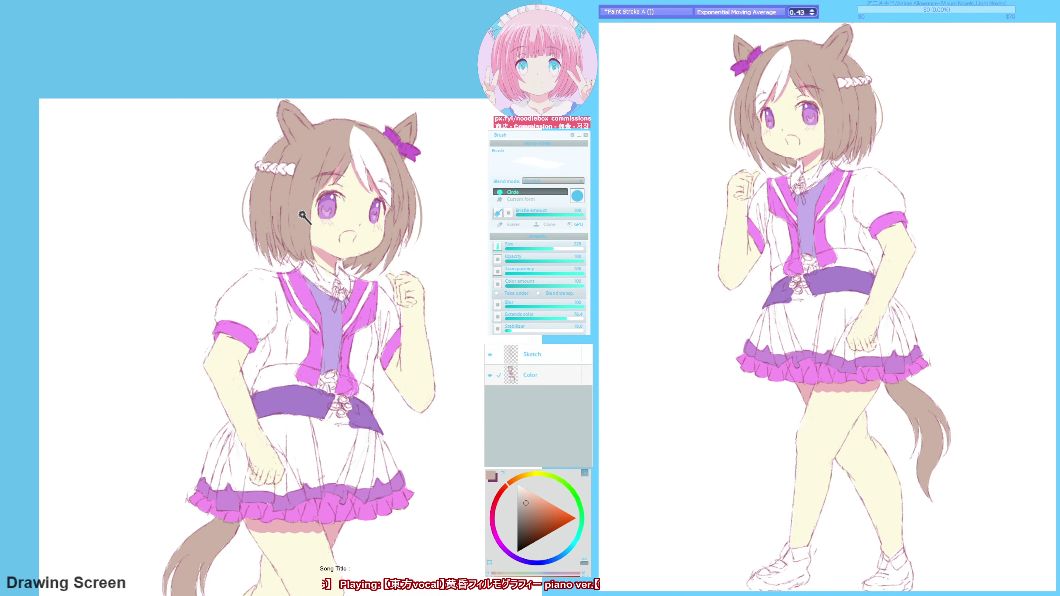
{"action": "key", "text": "s"}
{"action": "left_click_drag", "start_coordinate": [310, 208], "coordinate": [261, 226]}
{"action": "key", "text": "h"}
{"action": "mouse_move", "coordinate": [160, 259]}
{"action": "left_mouse_down"}
{"action": "mouse_move", "coordinate": [161, 213]}
{"action": "mouse_move", "coordinate": [190, 267]}
{"action": "mouse_move", "coordinate": [153, 276]}
{"action": "left_mouse_up"}
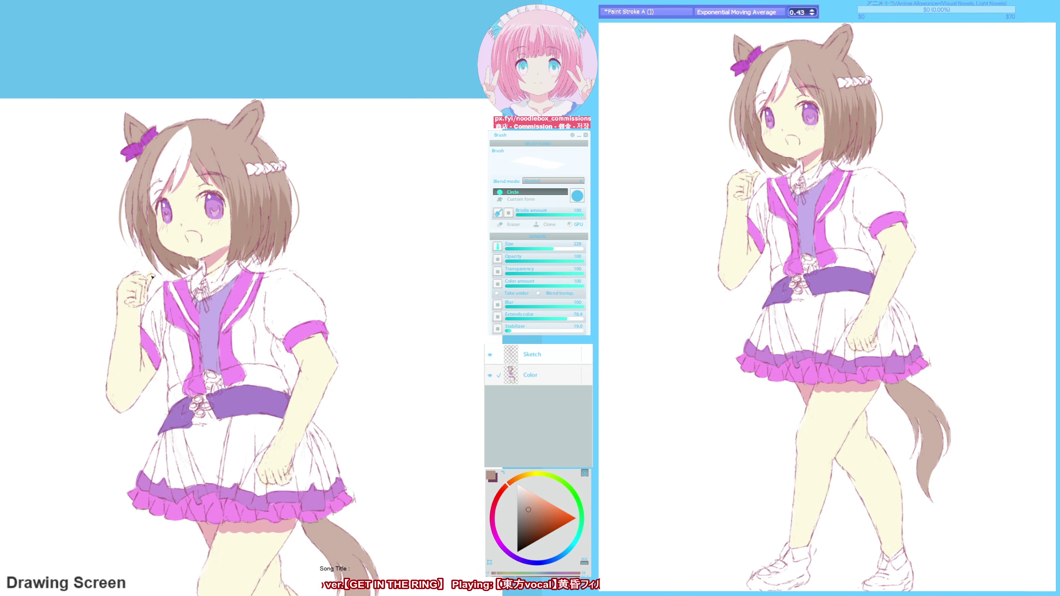
- Sample the hair's browns in mirrored view and paint darker streaks down the braid side of the bob
{"action": "key", "text": "h"}
{"action": "left_click", "coordinate": [309, 169], "text": "alt"}
{"action": "left_click", "coordinate": [304, 235], "text": "alt"}
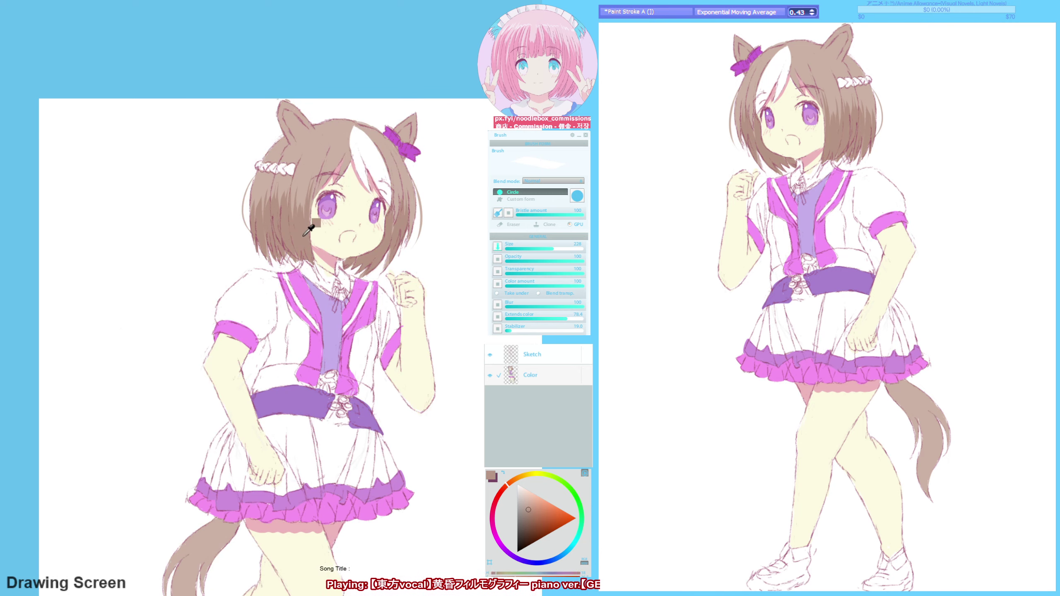
{"action": "left_click_drag", "start_coordinate": [268, 173], "coordinate": [261, 214]}
{"action": "left_click_drag", "start_coordinate": [321, 172], "coordinate": [313, 221]}
{"action": "left_click_drag", "start_coordinate": [325, 150], "coordinate": [302, 206]}
- Paint darker brown streaks down the bob on the raised-fist side
{"action": "key", "text": "h"}
{"action": "left_click_drag", "start_coordinate": [154, 157], "coordinate": [142, 217]}
{"action": "left_click_drag", "start_coordinate": [144, 165], "coordinate": [127, 232]}
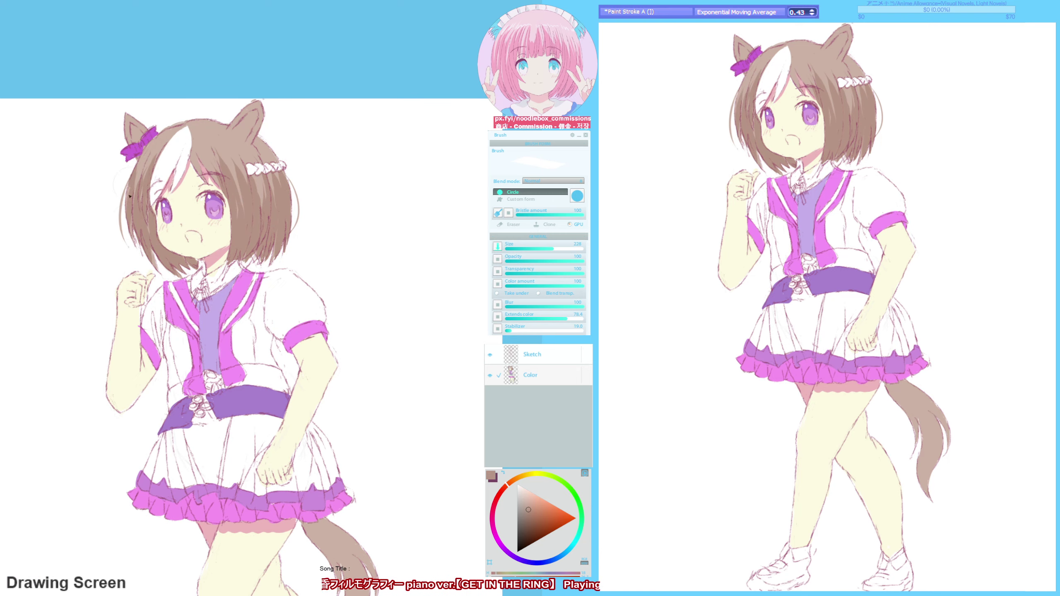
{"action": "left_click_drag", "start_coordinate": [131, 188], "coordinate": [125, 215]}
- Sketch a wristband around each wrist and erase the overlapping lines
{"action": "scroll", "coordinate": [294, 301], "scroll_direction": "down", "scroll_amount": 1}
{"action": "key", "text": "F6"}
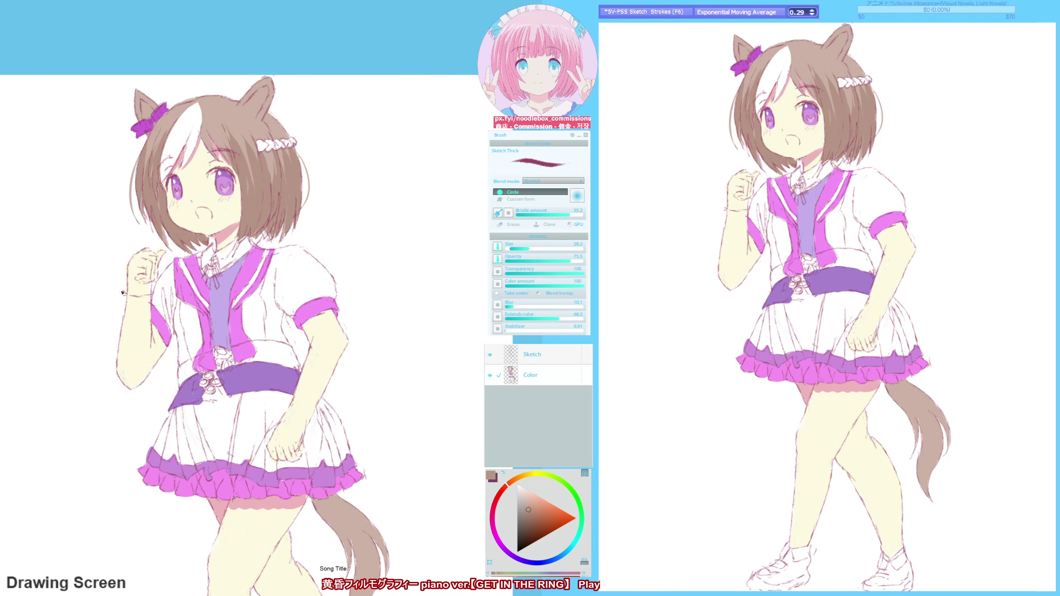
{"action": "key", "text": "F9"}
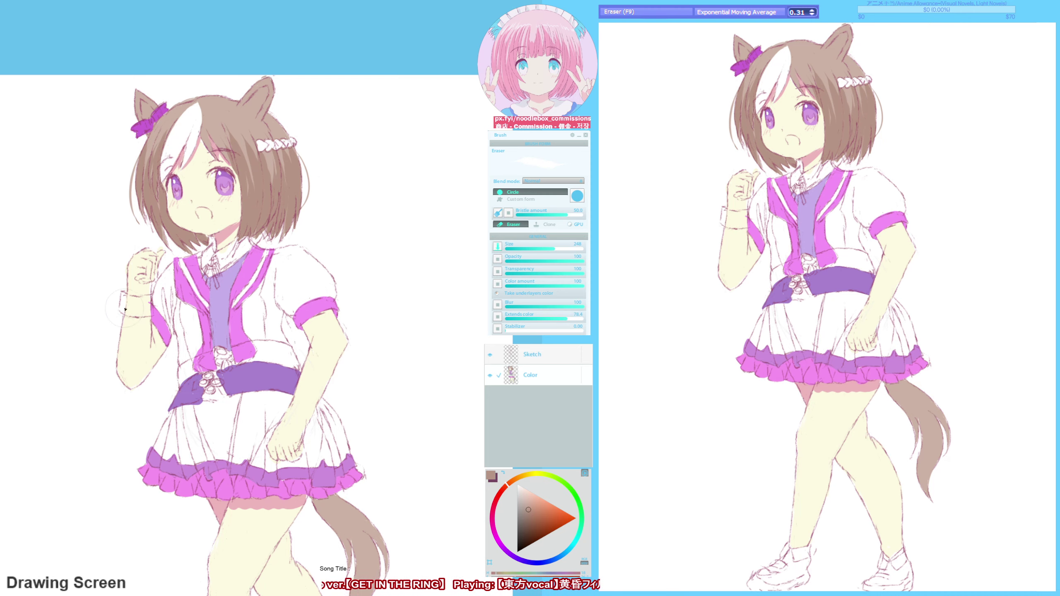
{"action": "key", "text": "F6"}
{"action": "key", "text": "F9"}
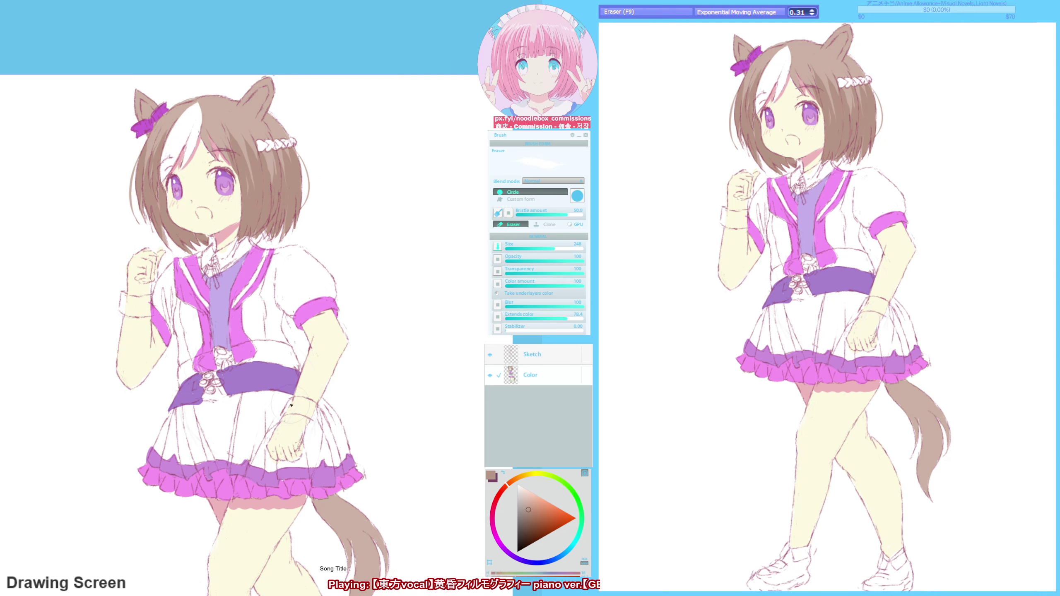
{"action": "key", "text": "F6"}
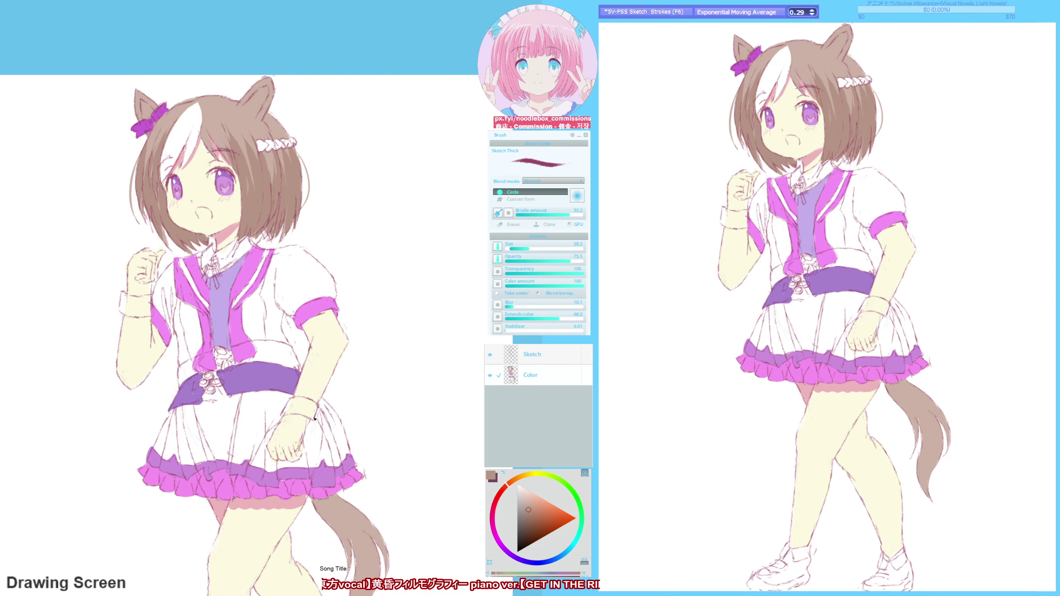
- Sample the sleeve cuff's pinkish violet and fill both wristbands with it
{"action": "key", "text": "F5"}
{"action": "left_click", "coordinate": [318, 315], "text": "alt"}
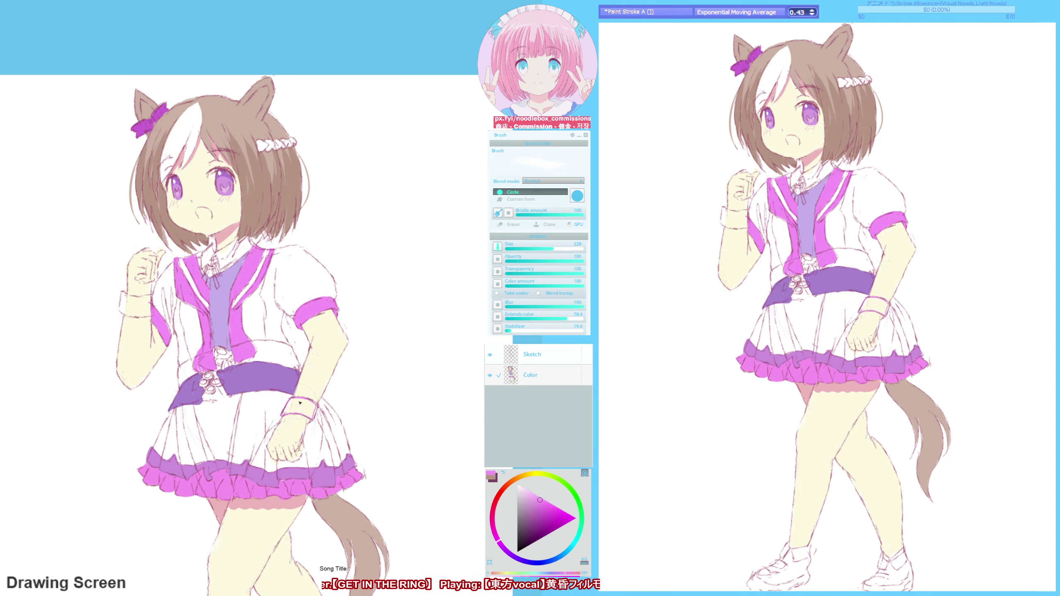
{"action": "left_click_drag", "start_coordinate": [301, 403], "coordinate": [290, 406]}
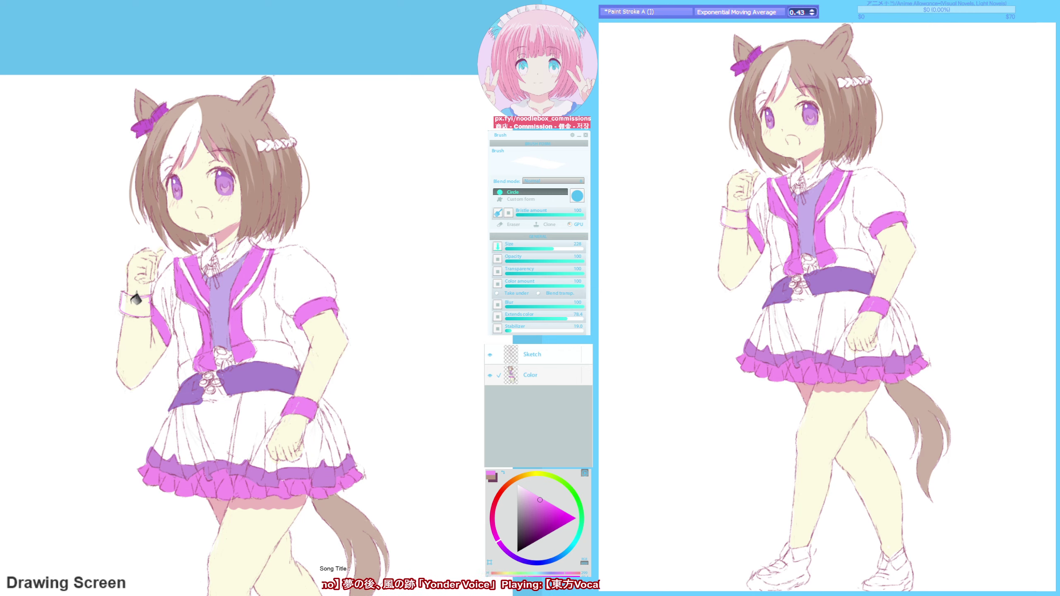
{"action": "left_click_drag", "start_coordinate": [136, 299], "coordinate": [124, 295]}
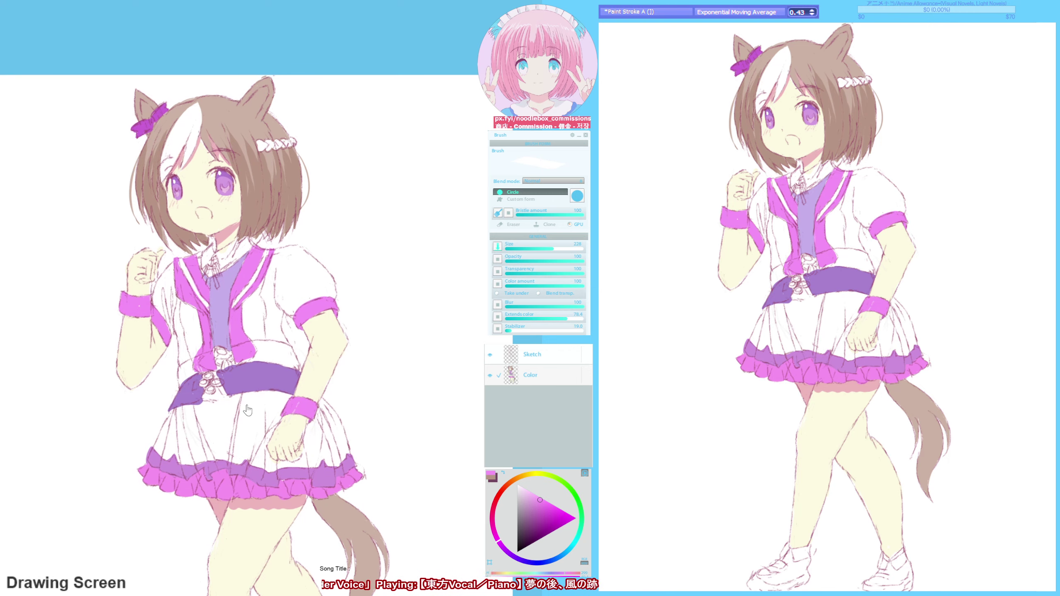
- Erase stray lines and redraw the edges of the wristbands
{"action": "key", "text": "F9"}
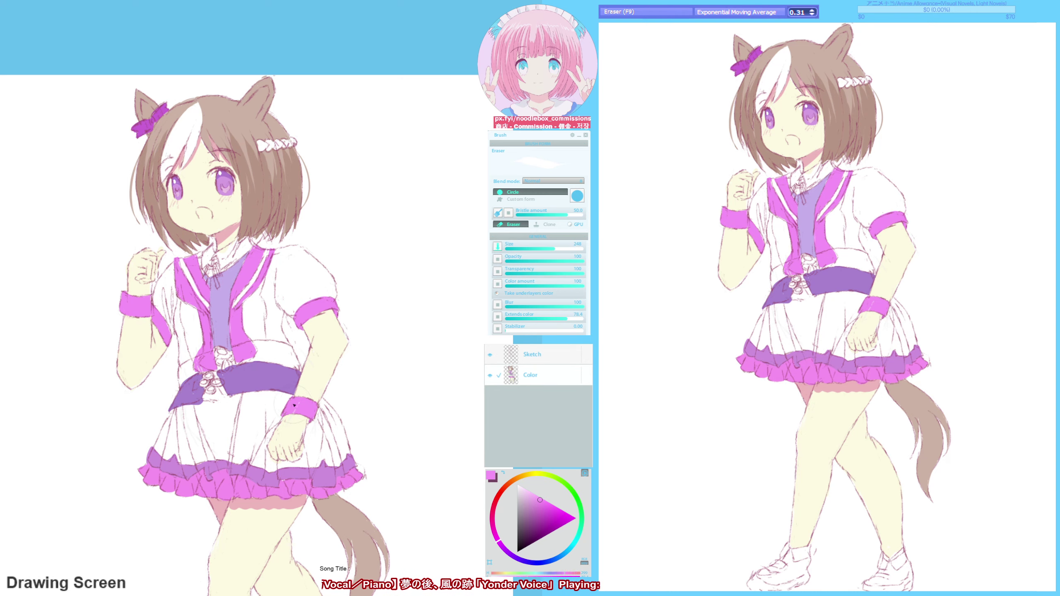
{"action": "key", "text": "F6"}
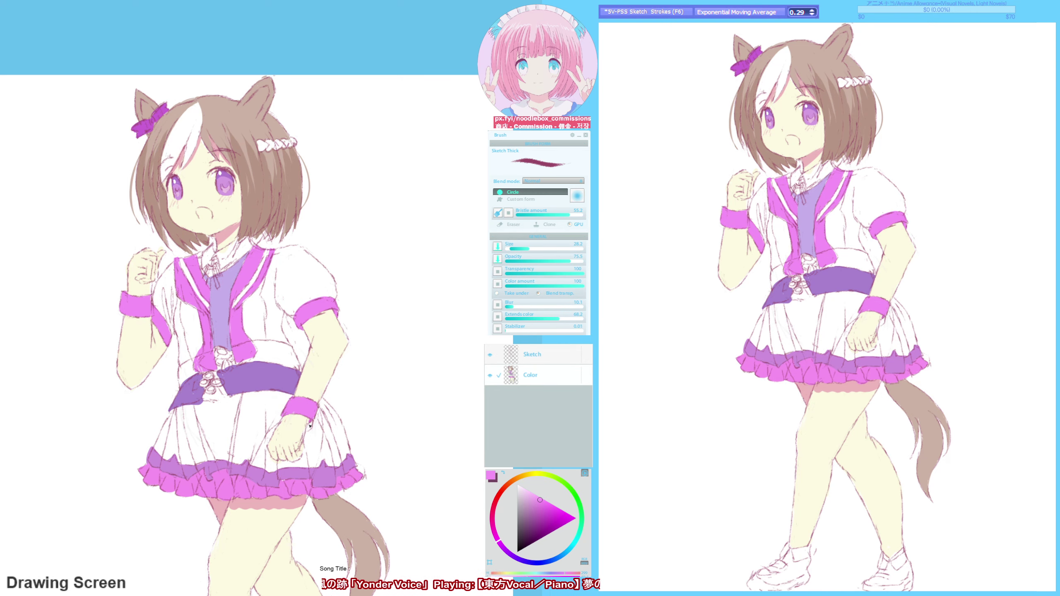
{"action": "key", "text": "F9"}
{"action": "key", "text": "bracketright"}
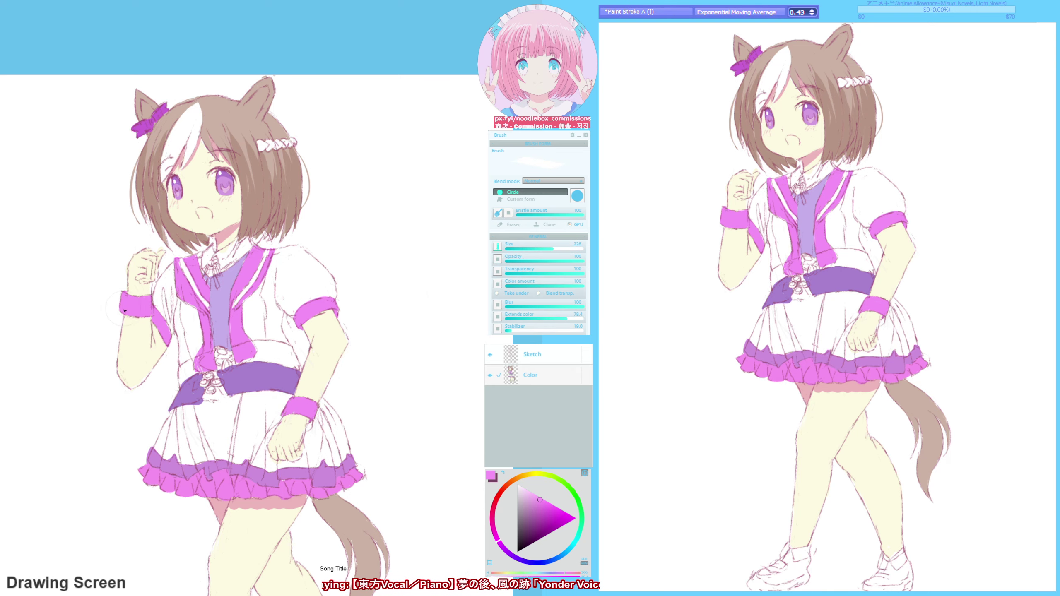
- Sample the hair's brown and touch up the lower tips of the bob, using the mirrored view
{"action": "left_click_drag", "start_coordinate": [168, 214], "coordinate": [173, 236]}
{"action": "left_click", "coordinate": [173, 236], "text": "alt"}
{"action": "mouse_move", "coordinate": [363, 279]}
{"action": "left_mouse_down"}
{"action": "mouse_move", "coordinate": [363, 233]}
{"action": "mouse_move", "coordinate": [317, 236]}
{"action": "mouse_move", "coordinate": [352, 215]}
{"action": "left_mouse_up"}
{"action": "key", "text": "F9"}
{"action": "key", "text": "h"}
{"action": "key", "text": "F6"}
{"action": "key", "text": "h"}
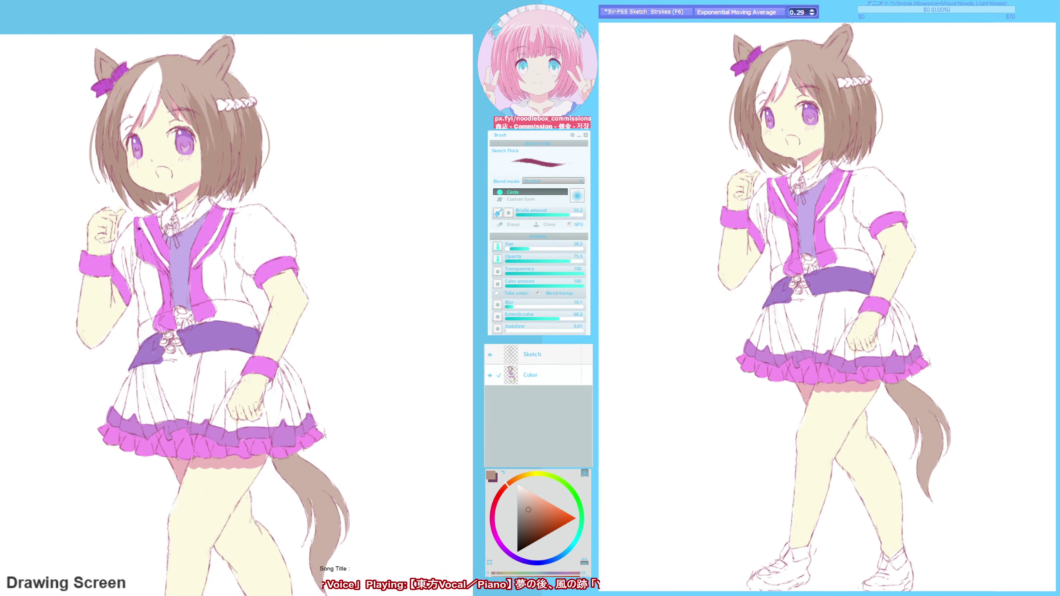
- Paint white stripes around the sleeve cuff and raised wristband, and add a yellow emblem to the lowered wristband
{"action": "mouse_move", "coordinate": [157, 348]}
{"action": "left_mouse_down"}
{"action": "mouse_move", "coordinate": [116, 337]}
{"action": "mouse_move", "coordinate": [142, 380]}
{"action": "mouse_move", "coordinate": [119, 293]}
{"action": "left_mouse_up"}
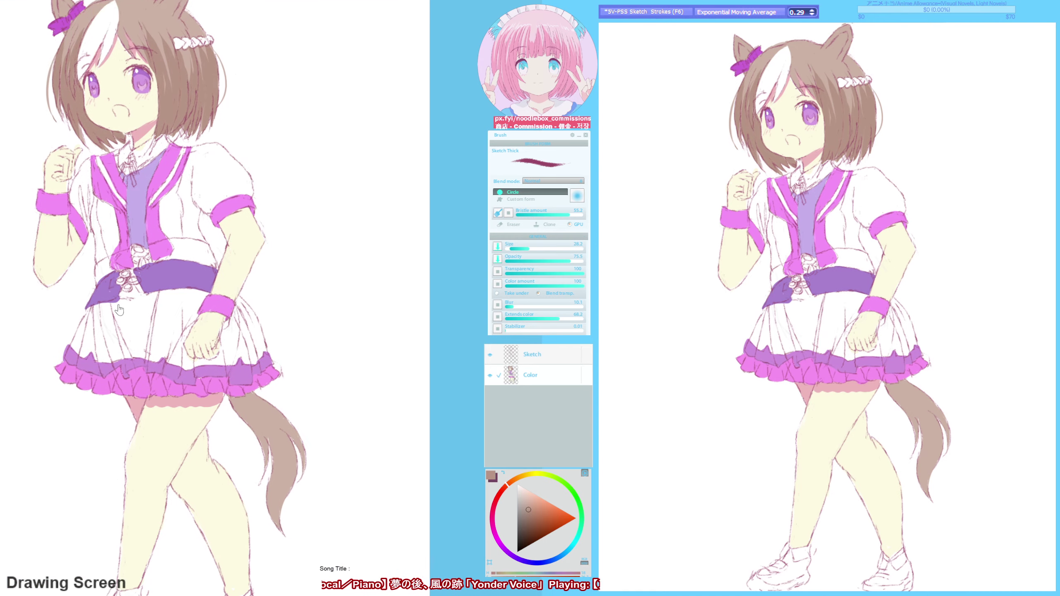
{"action": "key", "text": "F5"}
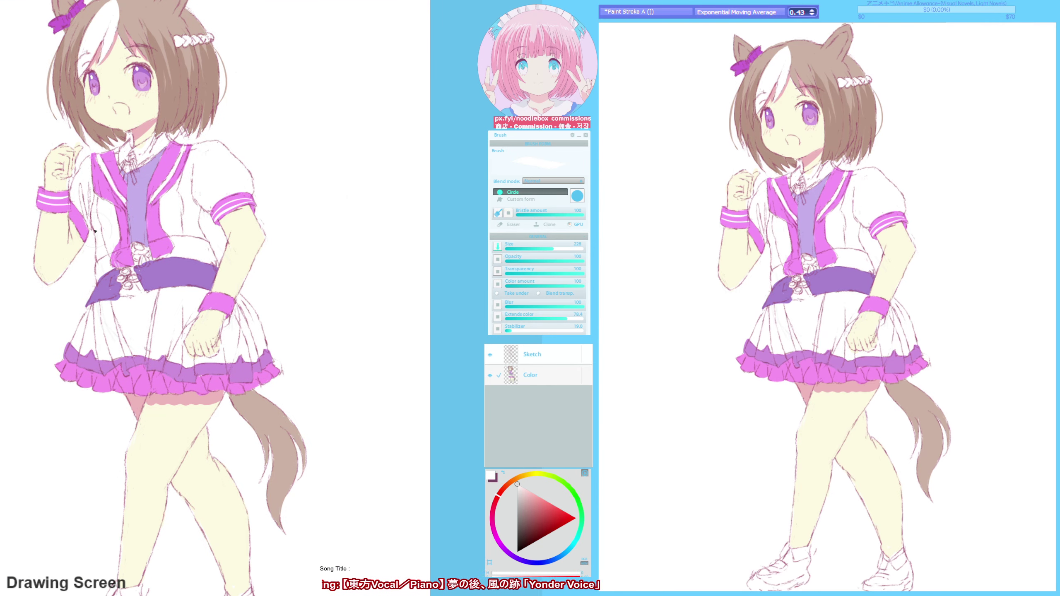
{"action": "left_click", "coordinate": [227, 276], "text": "ctrl"}
{"action": "left_click", "coordinate": [211, 300]}
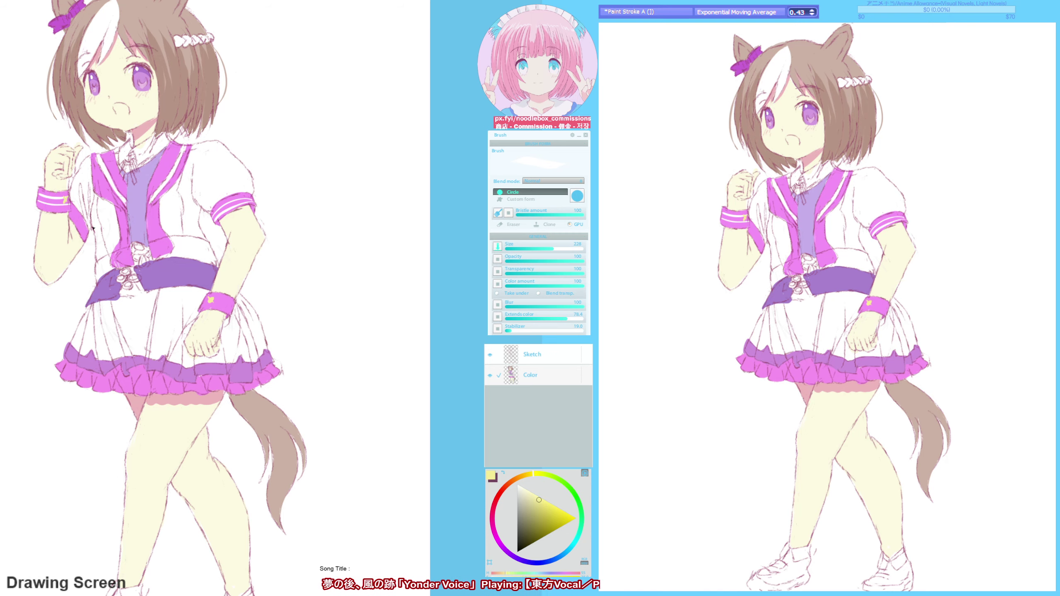
- Clean up the lowered wristband's emblem with sampled pinkish violet and add a matching yellow mark to the raised wristband
{"action": "key", "text": "F6"}
{"action": "key", "text": "F5"}
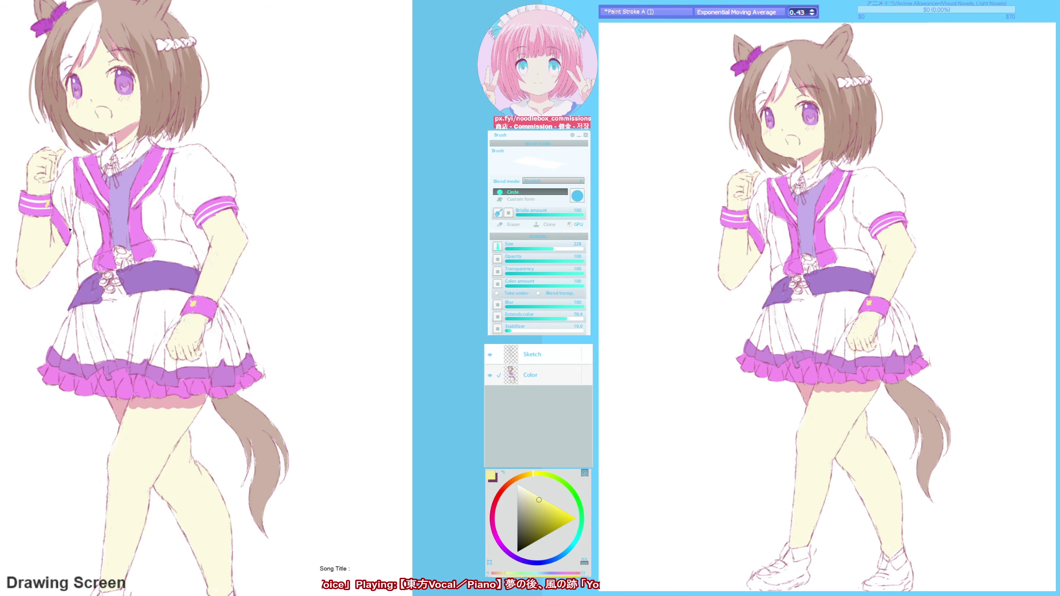
{"action": "left_click", "coordinate": [66, 227], "text": "ctrl"}
{"action": "left_click_drag", "start_coordinate": [120, 399], "coordinate": [211, 312]}
{"action": "scroll", "coordinate": [211, 312], "scroll_direction": "up", "scroll_amount": 5}
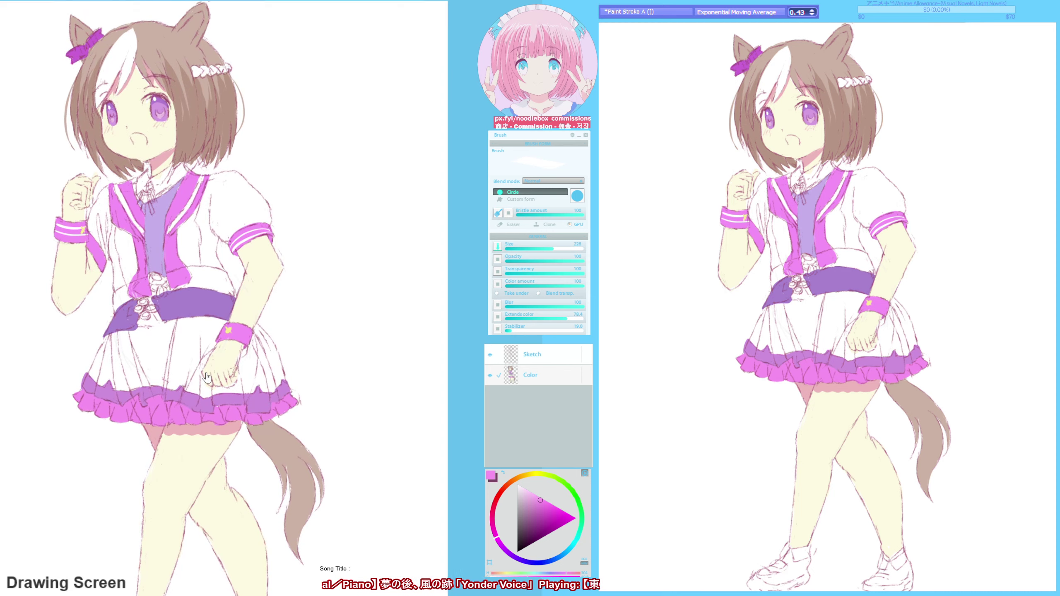
- Sample the vest's violet, choose a darker shade and paint the neck ribbon with it
{"action": "left_click", "coordinate": [175, 201], "text": "ctrl"}
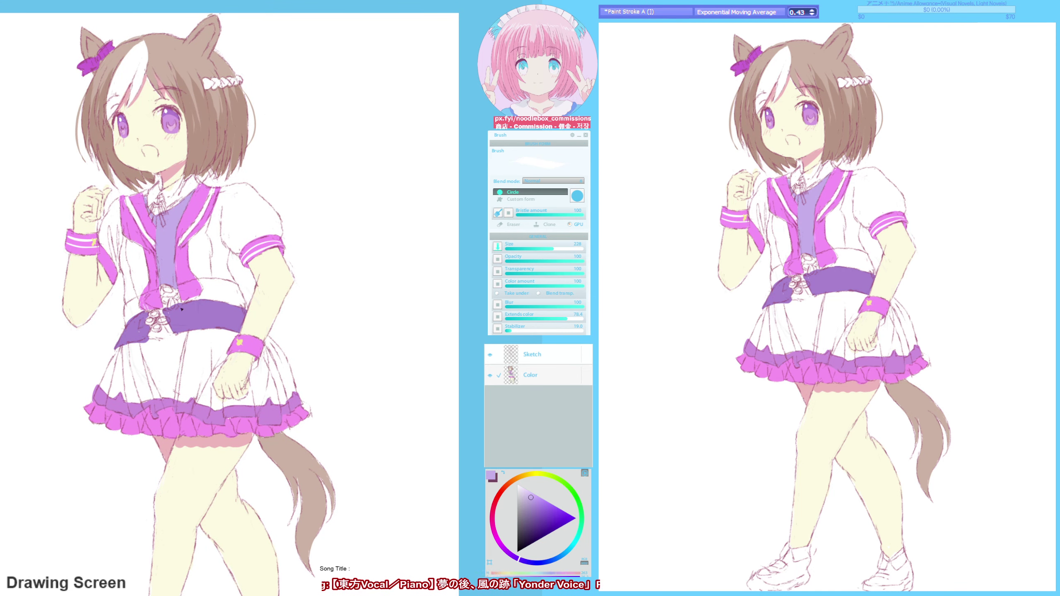
{"action": "left_click", "coordinate": [543, 510]}
{"action": "mouse_move", "coordinate": [159, 205]}
{"action": "left_mouse_down"}
{"action": "mouse_move", "coordinate": [163, 226]}
{"action": "mouse_move", "coordinate": [151, 217]}
{"action": "mouse_move", "coordinate": [165, 205]}
{"action": "mouse_move", "coordinate": [167, 214]}
{"action": "left_mouse_up"}
{"action": "key", "text": "F9"}
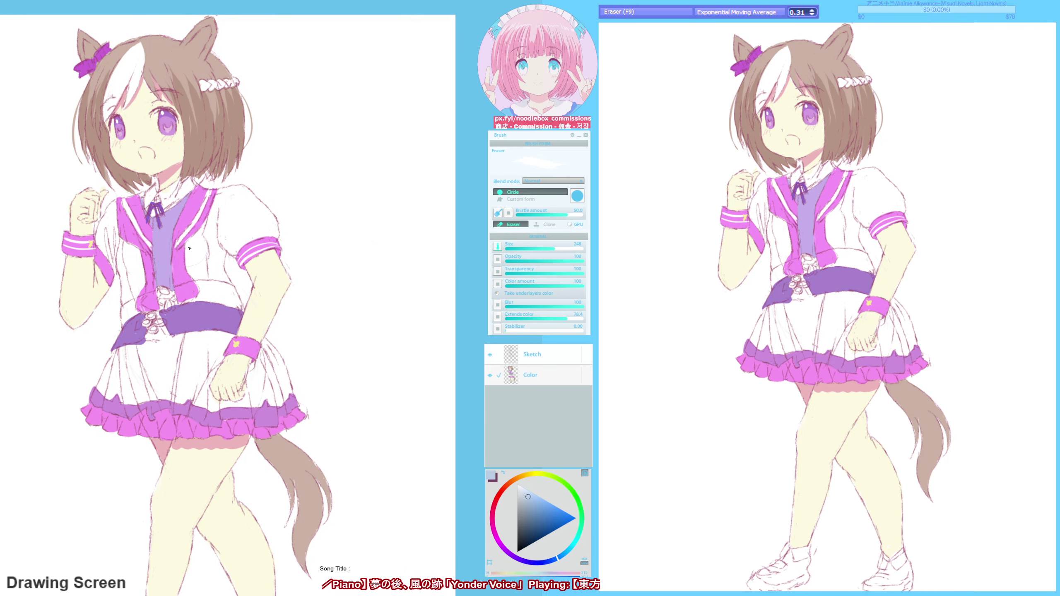
- Paint a pale violet band across both sides of the white shirt and trim its edges with white
{"action": "key", "text": "1"}
{"action": "mouse_move", "coordinate": [190, 270]}
{"action": "left_mouse_down"}
{"action": "mouse_move", "coordinate": [227, 260]}
{"action": "mouse_move", "coordinate": [223, 273]}
{"action": "mouse_move", "coordinate": [186, 251]}
{"action": "left_mouse_up"}
{"action": "mouse_move", "coordinate": [121, 261]}
{"action": "left_mouse_down"}
{"action": "mouse_move", "coordinate": [152, 247]}
{"action": "mouse_move", "coordinate": [144, 286]}
{"action": "left_mouse_up"}
{"action": "left_click", "coordinate": [122, 269]}
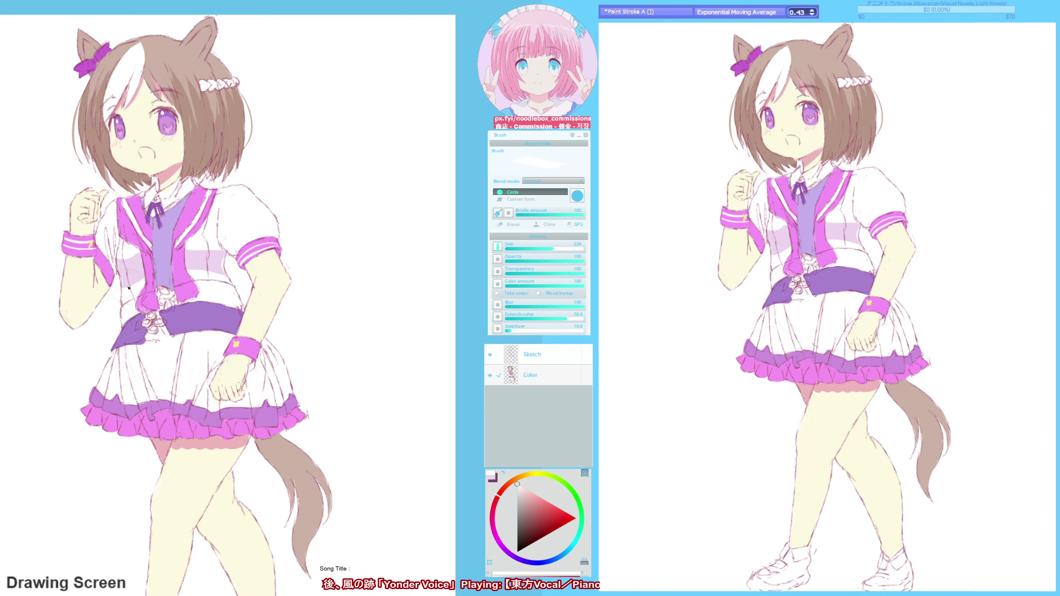
- Paint a pinkish violet stripe down the puffed sleeve and trim it with white
{"action": "key", "text": "F6"}
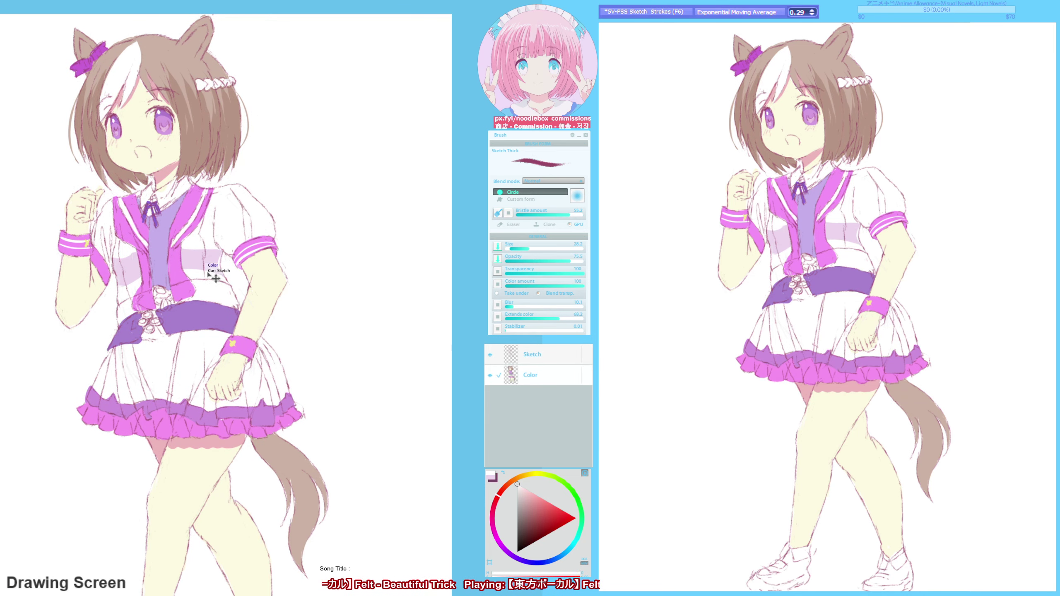
{"action": "key", "text": "b"}
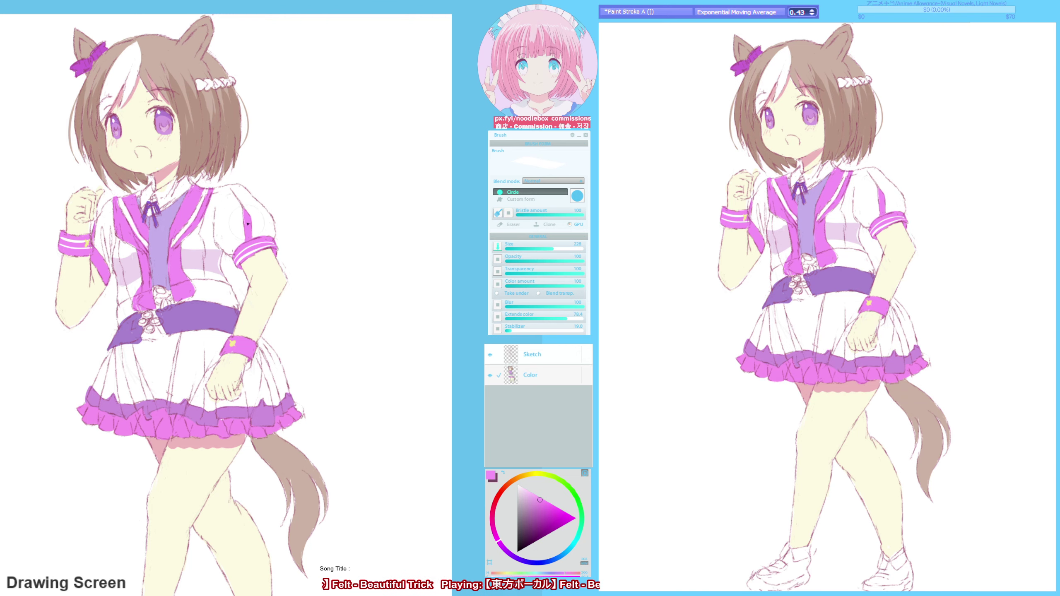
{"action": "left_click_drag", "start_coordinate": [197, 211], "coordinate": [226, 223]}
{"action": "left_click", "coordinate": [173, 75], "text": "alt"}
{"action": "scroll", "coordinate": [188, 125], "scroll_direction": "down", "scroll_amount": 1}
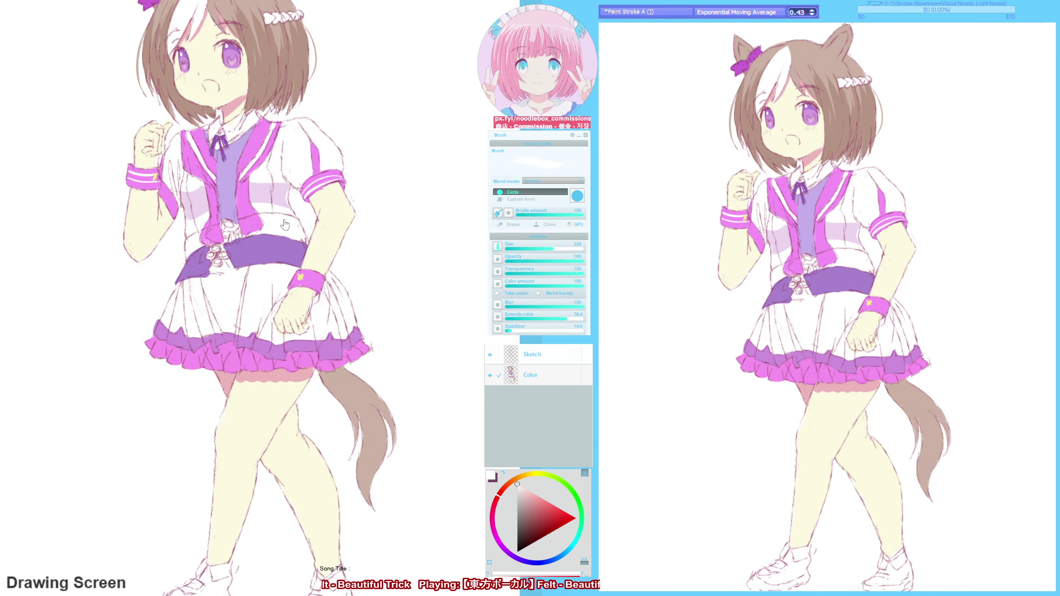
- Sample the reddish pink of the neck shadow and paint the mouth as wide open
{"action": "left_click", "coordinate": [201, 166], "text": "alt"}
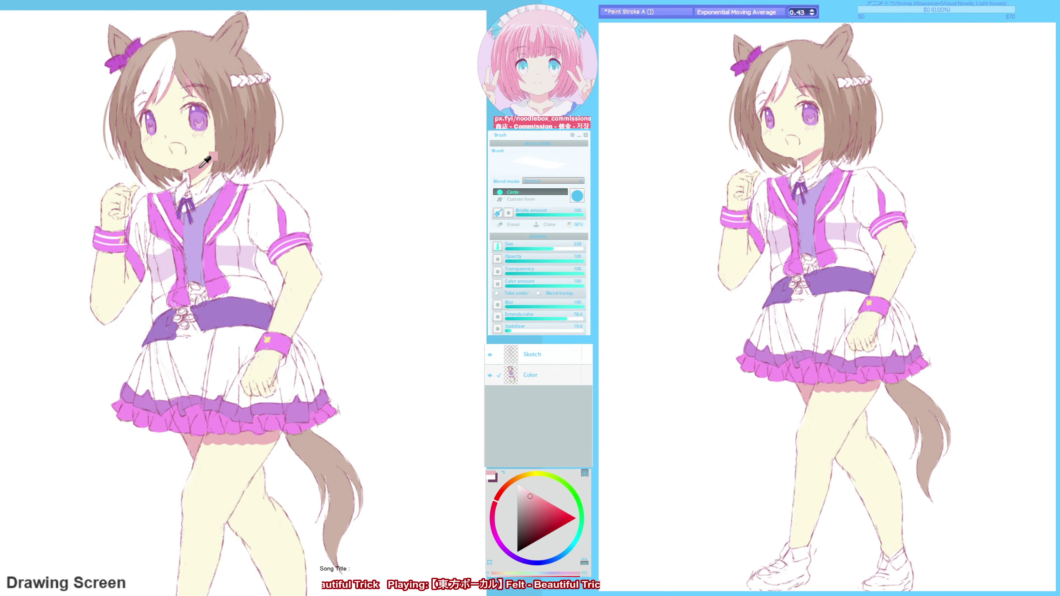
{"action": "left_click", "coordinate": [177, 158], "text": "alt"}
{"action": "left_click_drag", "start_coordinate": [190, 127], "coordinate": [203, 85]}
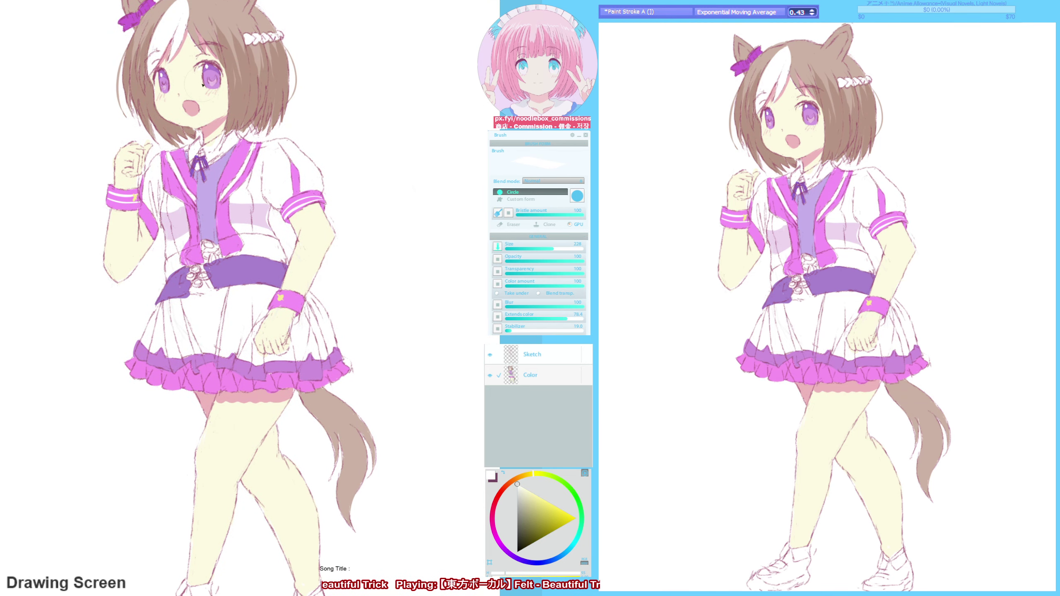
- Erase stray lines along the legs and refine their outlines
{"action": "key", "text": "F6"}
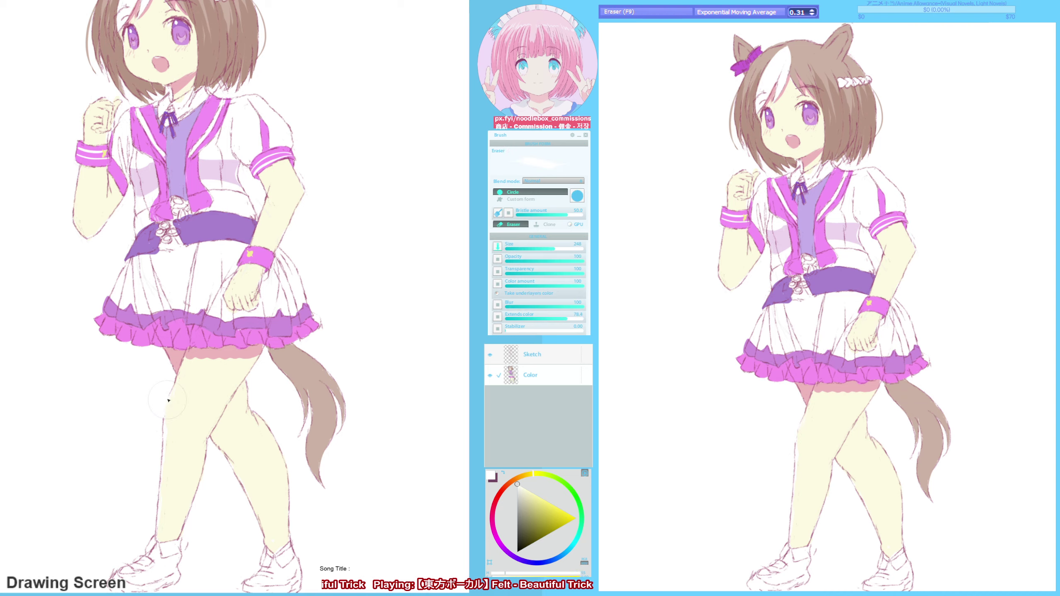
{"action": "key", "text": "F5"}
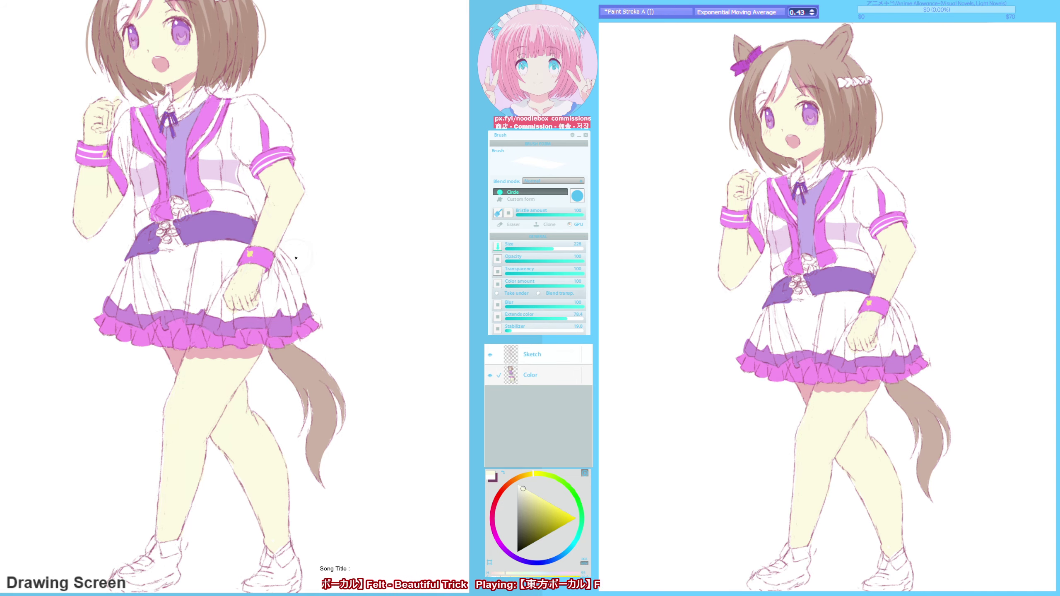
{"action": "key", "text": "F6"}
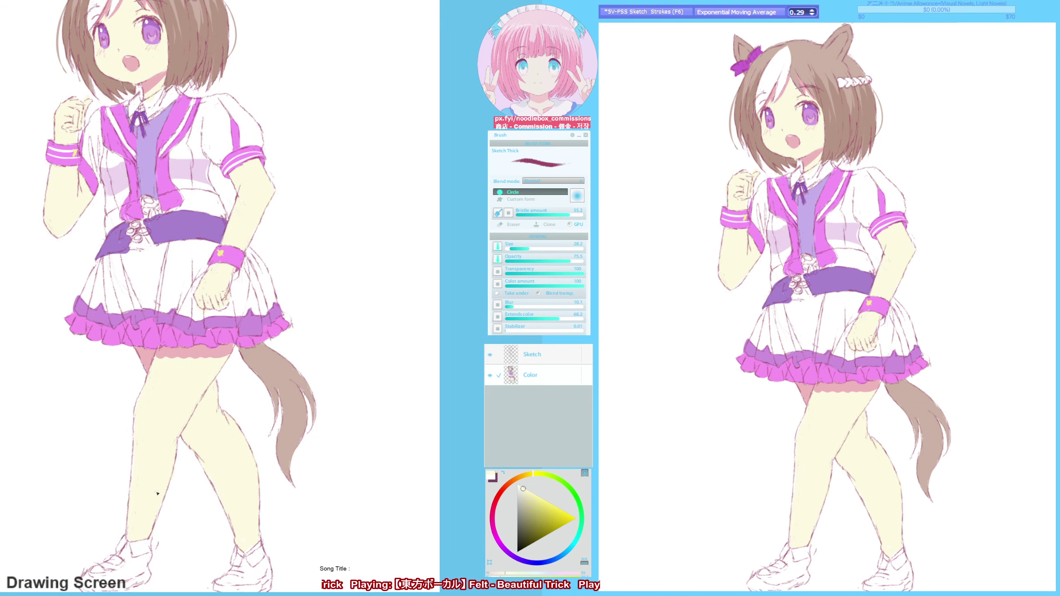
{"action": "key", "text": "F9"}
{"action": "key", "text": "F6"}
- Clean up the lower leg and shoe lines with the eraser and sketch brush, using the mirrored view
{"action": "key", "text": "F9"}
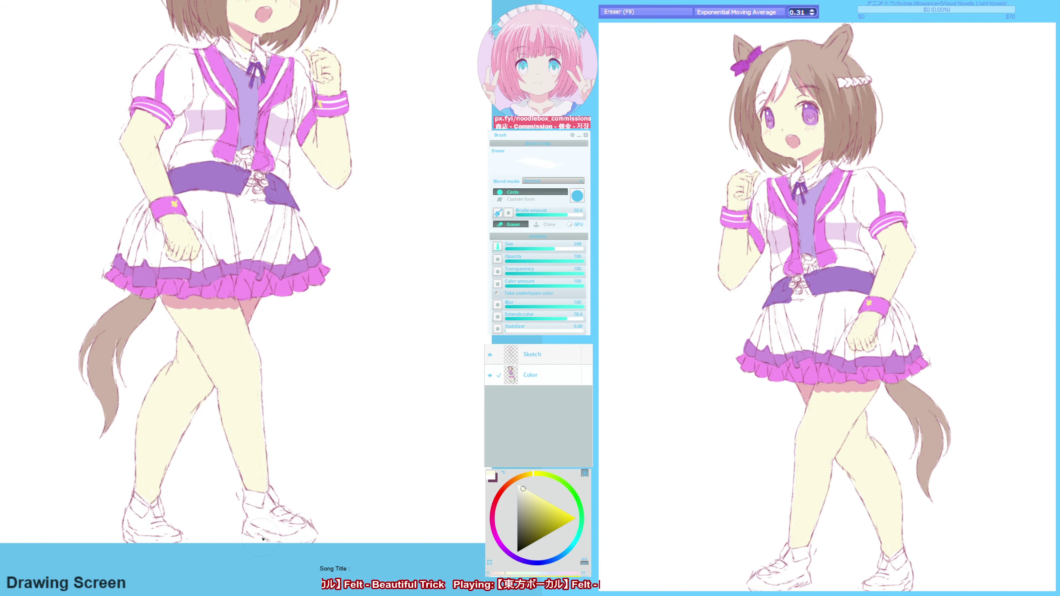
{"action": "key", "text": "F6"}
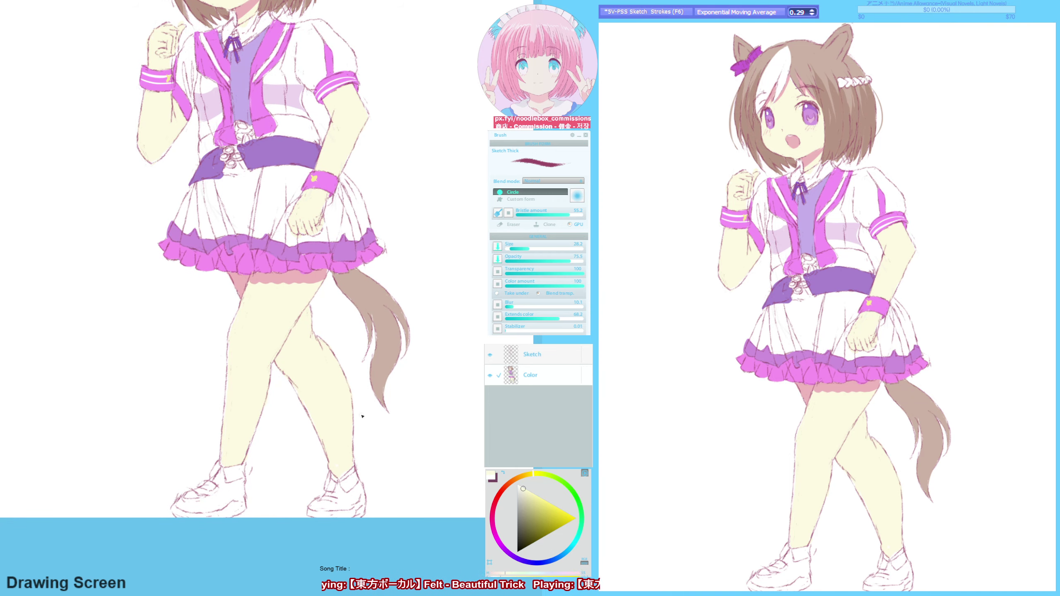
{"action": "key", "text": "F9"}
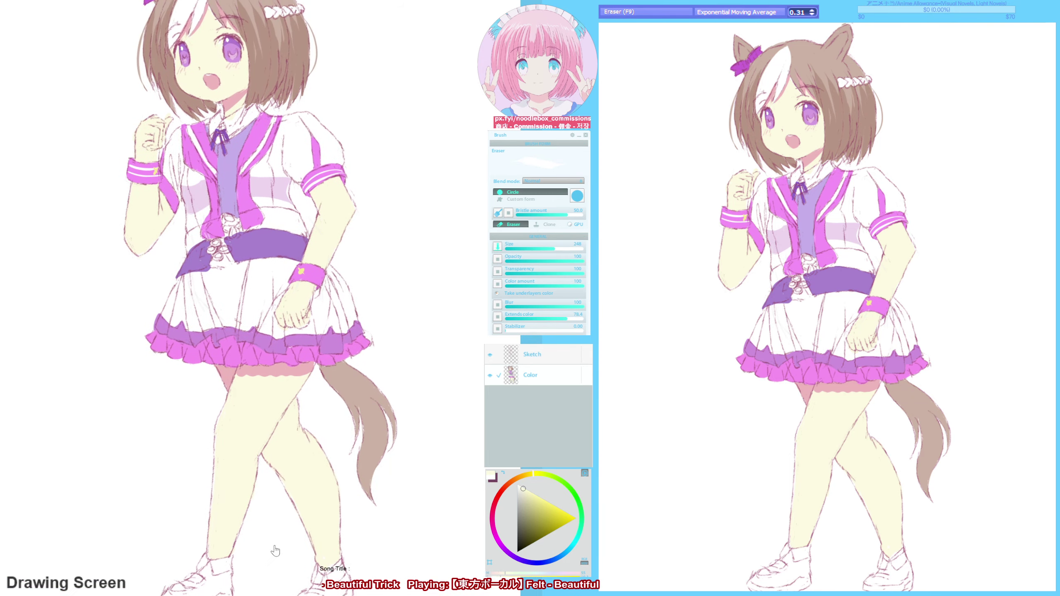
{"action": "key", "text": "e"}
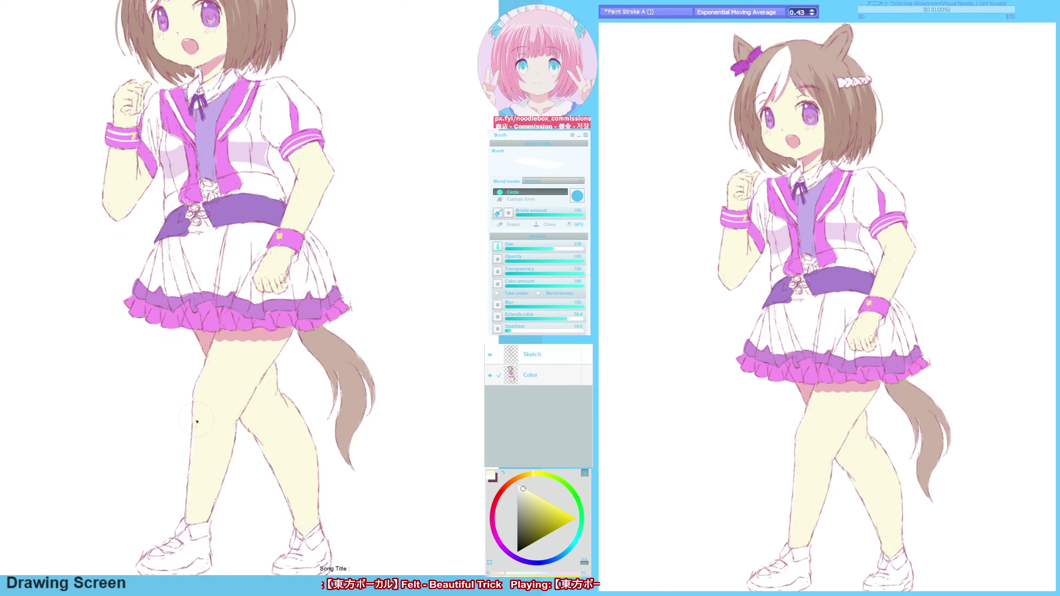
- Sample the belt's purple and repaint the ear bow with it
{"action": "key", "text": "F6"}
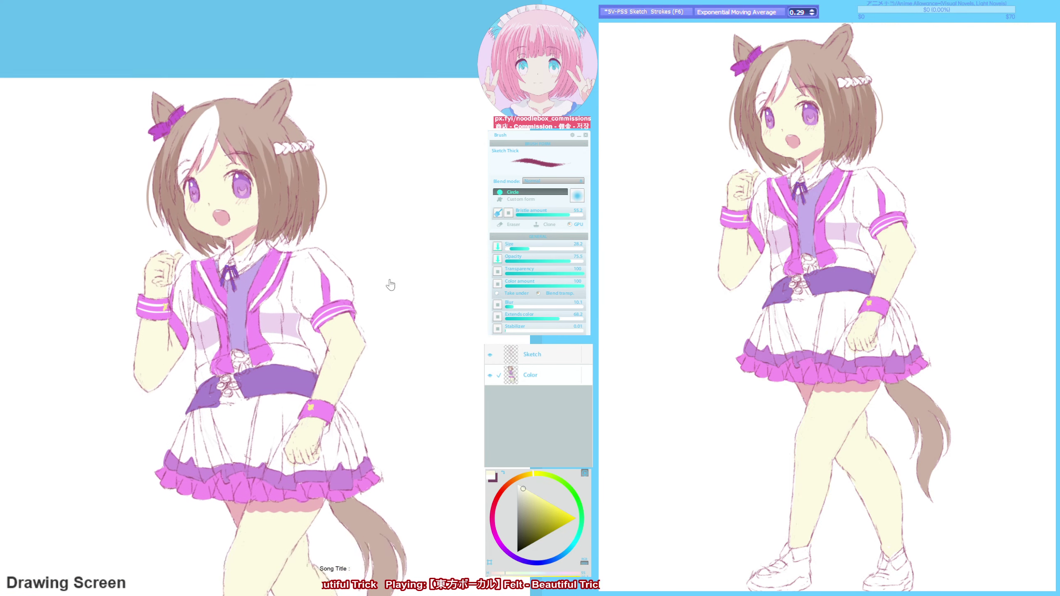
{"action": "key", "text": "e"}
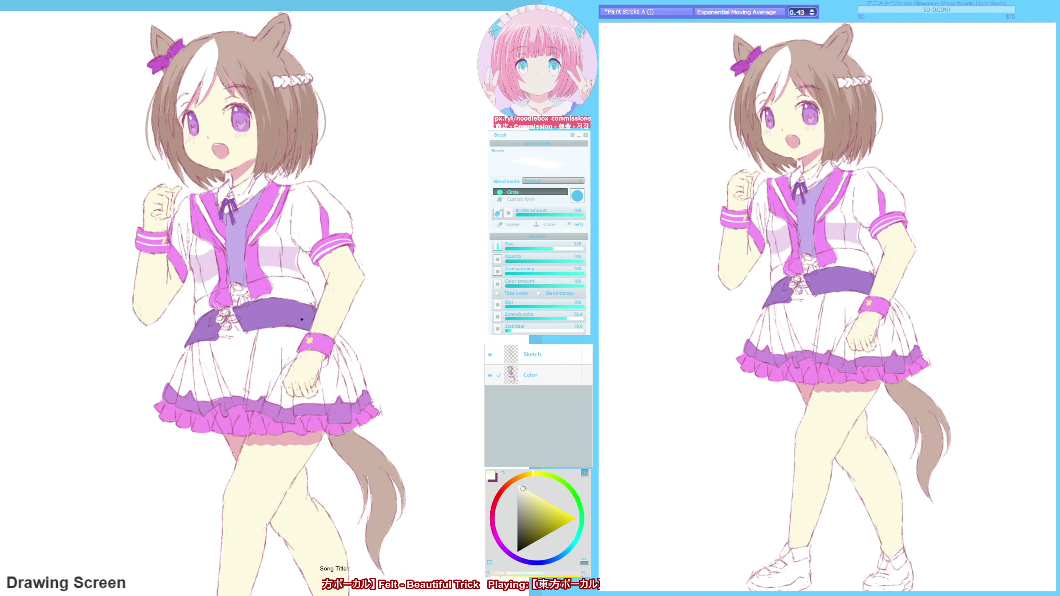
{"action": "left_click", "coordinate": [302, 319], "text": "alt"}
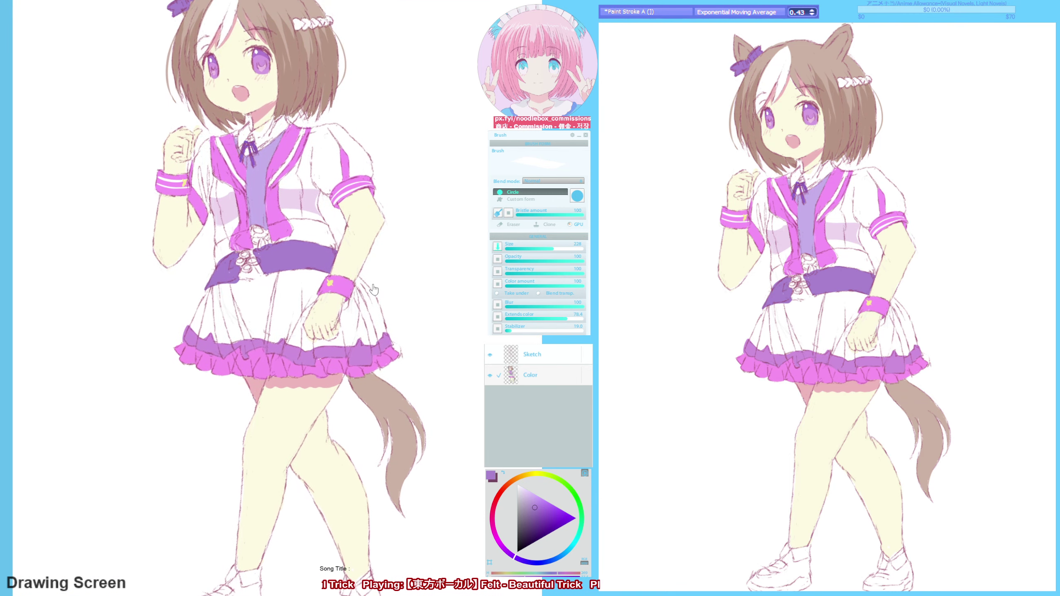
- Sample white and touch up the eyes, flipping the canvas to compare both sides
{"action": "left_click", "coordinate": [187, 114], "text": "alt"}
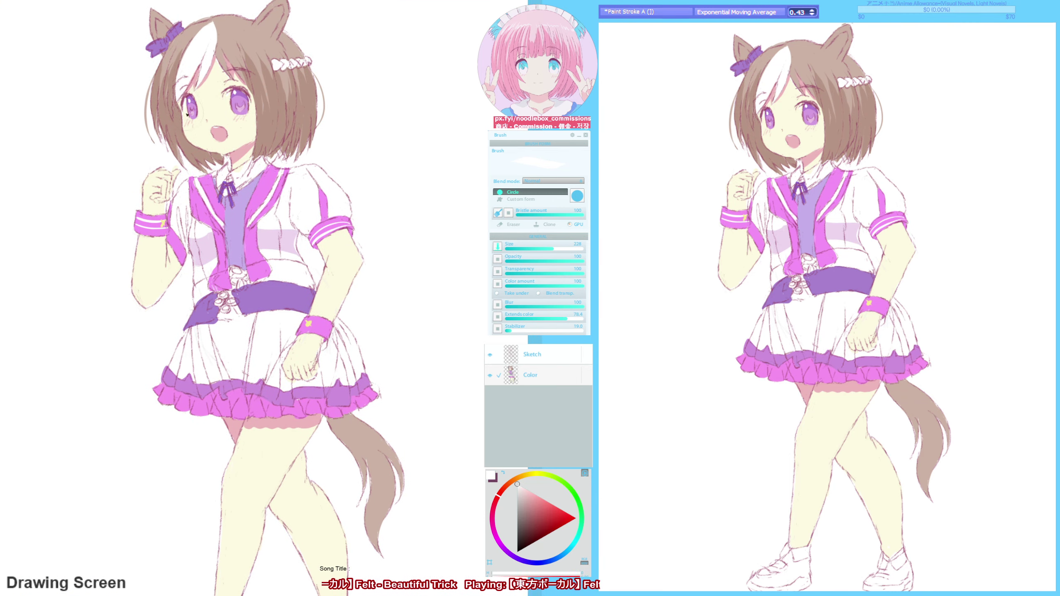
{"action": "key", "text": "h"}
{"action": "key", "text": "h"}
{"action": "key", "text": "h"}
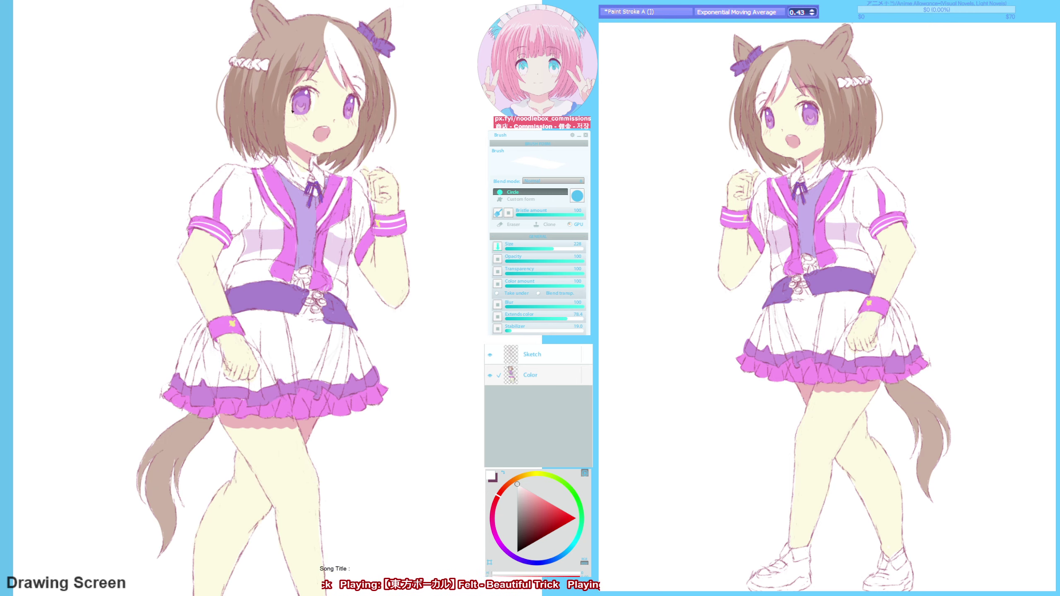
{"action": "left_click", "coordinate": [293, 111], "text": "alt"}
{"action": "key", "text": "h"}
- Sample the uniform's pinkish violet and paint striped sock cuffs above both shoes
{"action": "mouse_move", "coordinate": [228, 584]}
{"action": "left_mouse_down"}
{"action": "mouse_move", "coordinate": [229, 424]}
{"action": "mouse_move", "coordinate": [228, 455]}
{"action": "left_mouse_up"}
{"action": "left_click", "coordinate": [201, 303], "text": "alt"}
{"action": "mouse_move", "coordinate": [207, 510]}
{"action": "left_mouse_down"}
{"action": "mouse_move", "coordinate": [191, 511]}
{"action": "mouse_move", "coordinate": [194, 521]}
{"action": "left_mouse_up"}
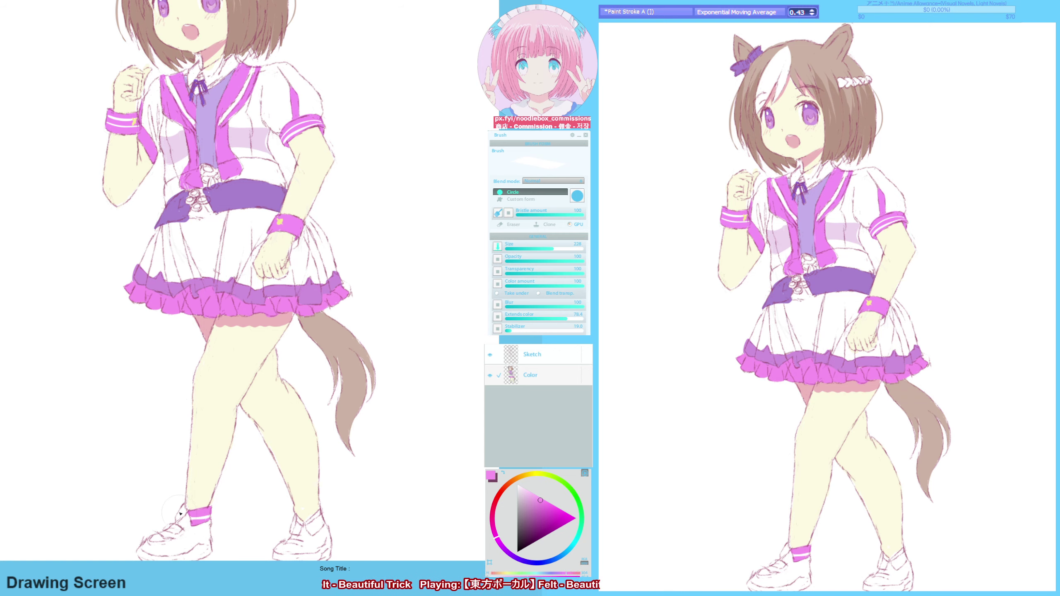
{"action": "left_click", "coordinate": [187, 507]}
{"action": "key", "text": "ctrl+z"}
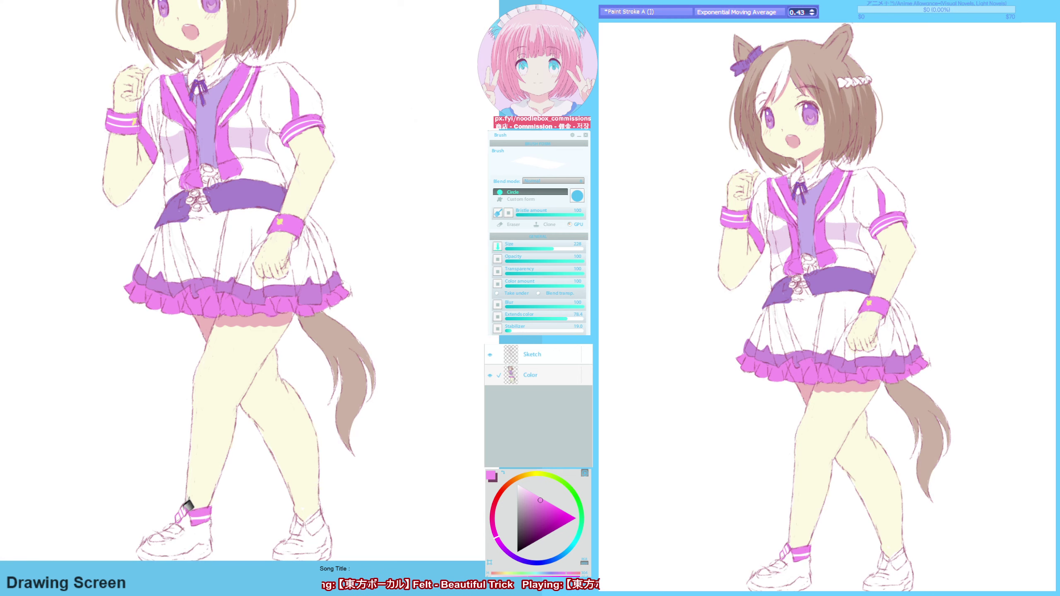
{"action": "key", "text": "b"}
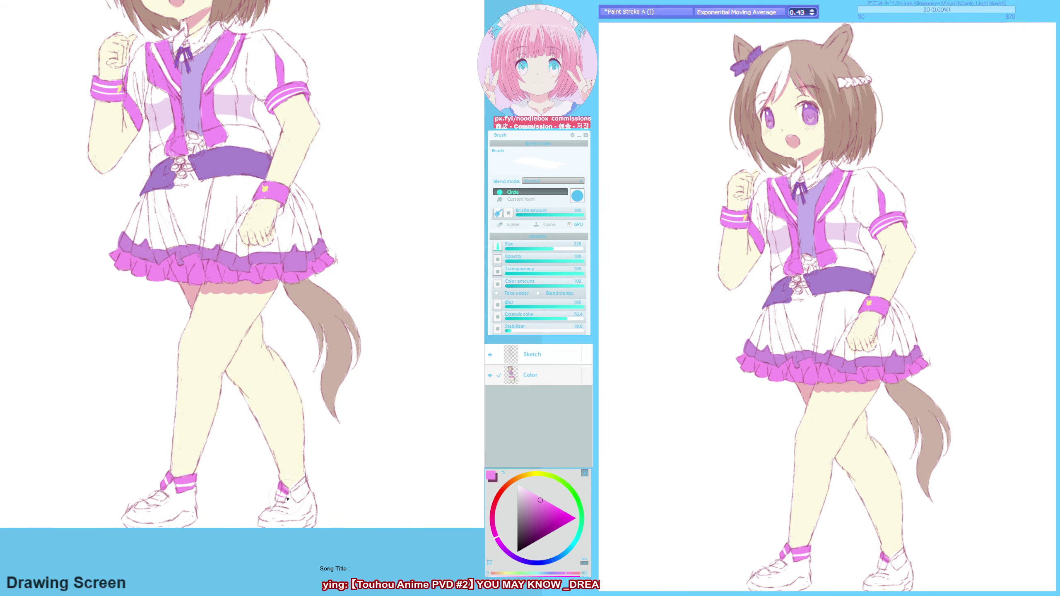
{"action": "left_click_drag", "start_coordinate": [283, 501], "coordinate": [304, 478]}
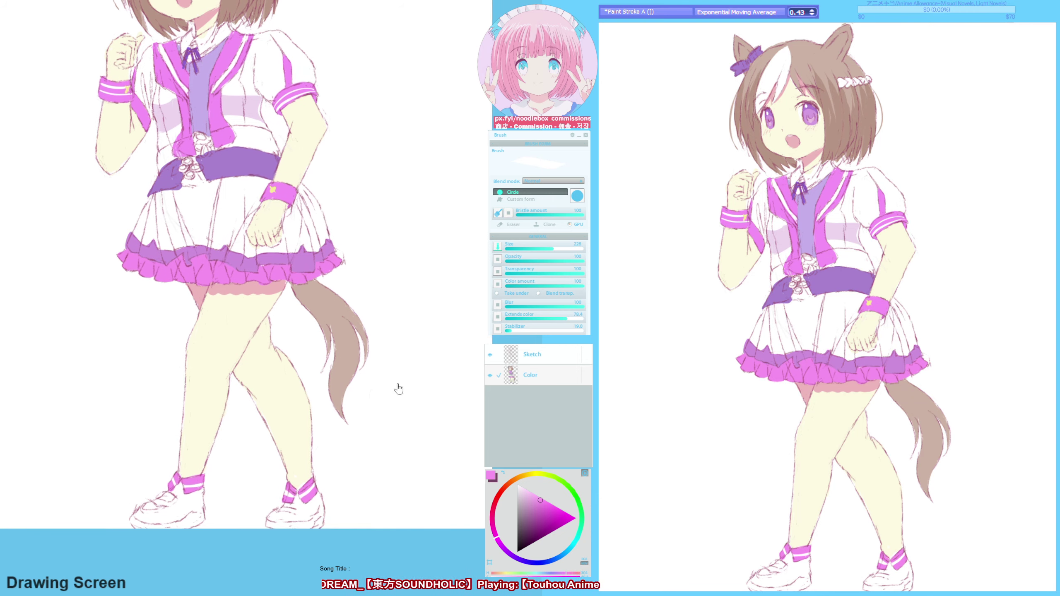
- Paint yellow accents on both shoes and mirror the view for line cleanup
{"action": "left_click", "coordinate": [228, 463], "text": "alt"}
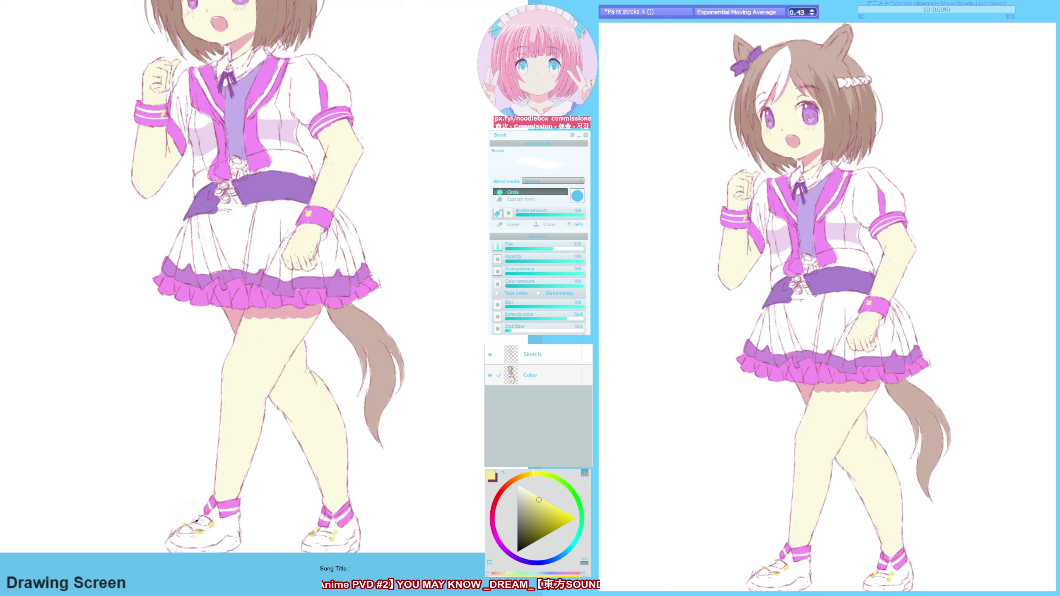
{"action": "key", "text": "h"}
{"action": "key", "text": "F6"}
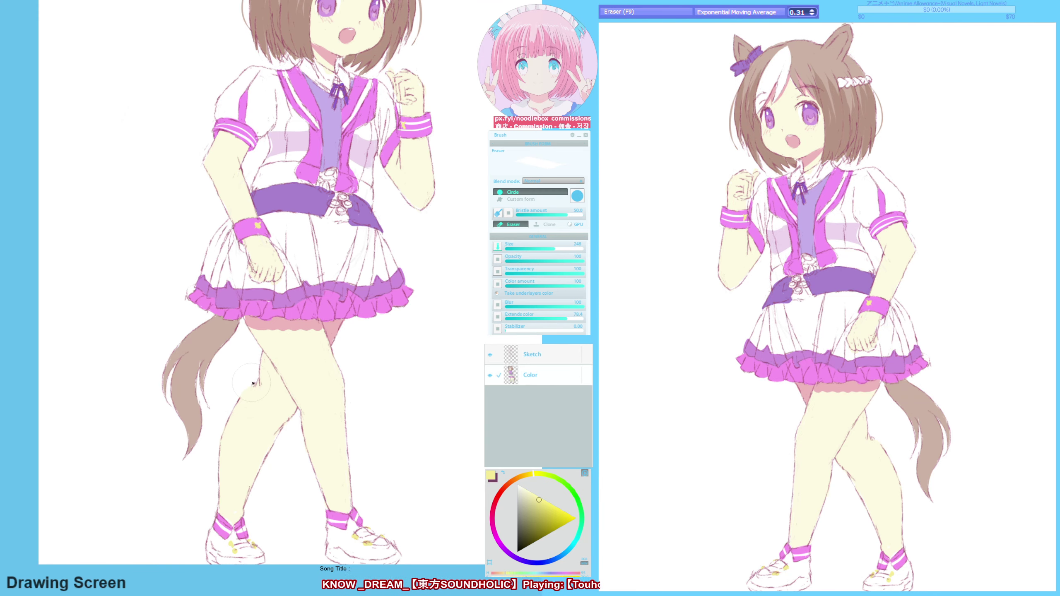
- Clean up and redraw the back leg's outline, and flip the canvas back to its original orientation
{"action": "key", "text": "F9"}
{"action": "key", "text": "F6"}
{"action": "key", "text": "h"}
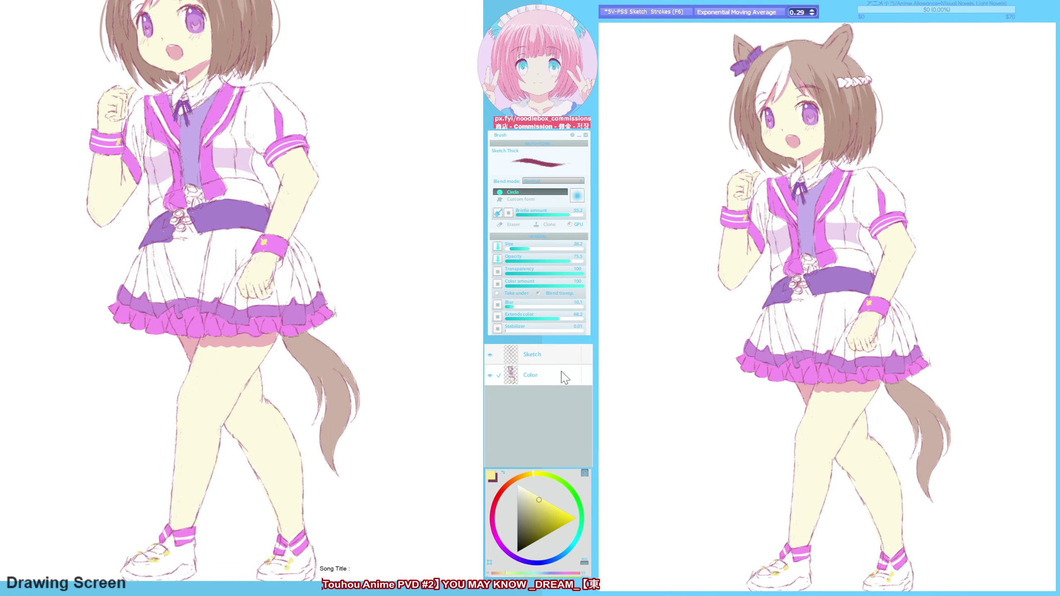
- Add a new layer beneath the Color layer and paint the back shoe dark purple on it
{"action": "key", "text": "ctrl+shift+n"}
{"action": "left_click", "coordinate": [226, 303]}
{"action": "key", "text": "F5"}
{"action": "left_click_drag", "start_coordinate": [533, 375], "coordinate": [538, 419]}
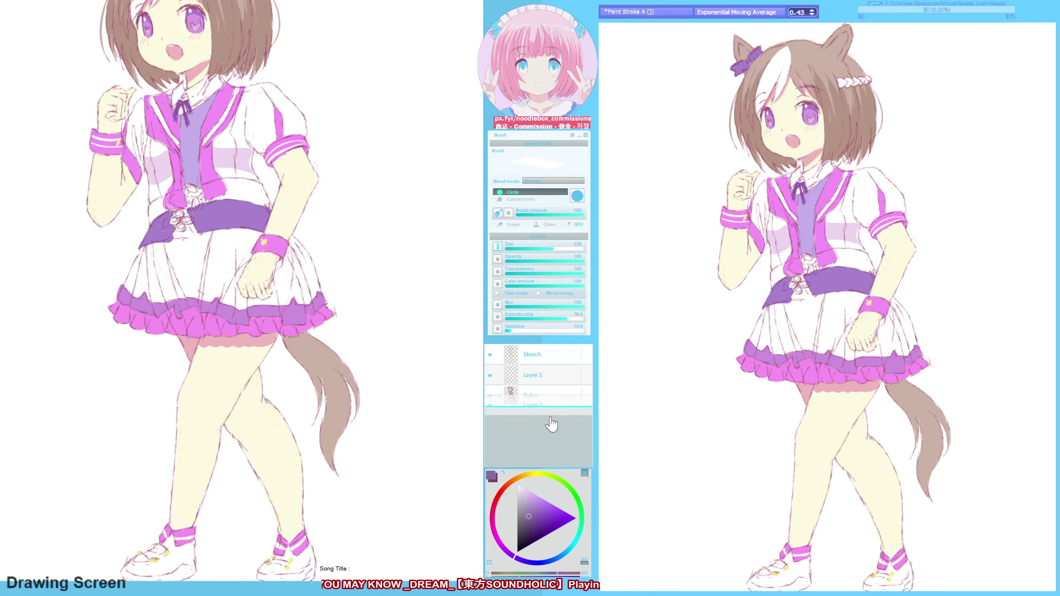
{"action": "mouse_move", "coordinate": [288, 552]}
{"action": "left_mouse_down"}
{"action": "mouse_move", "coordinate": [267, 570]}
{"action": "mouse_move", "coordinate": [293, 578]}
{"action": "left_mouse_up"}
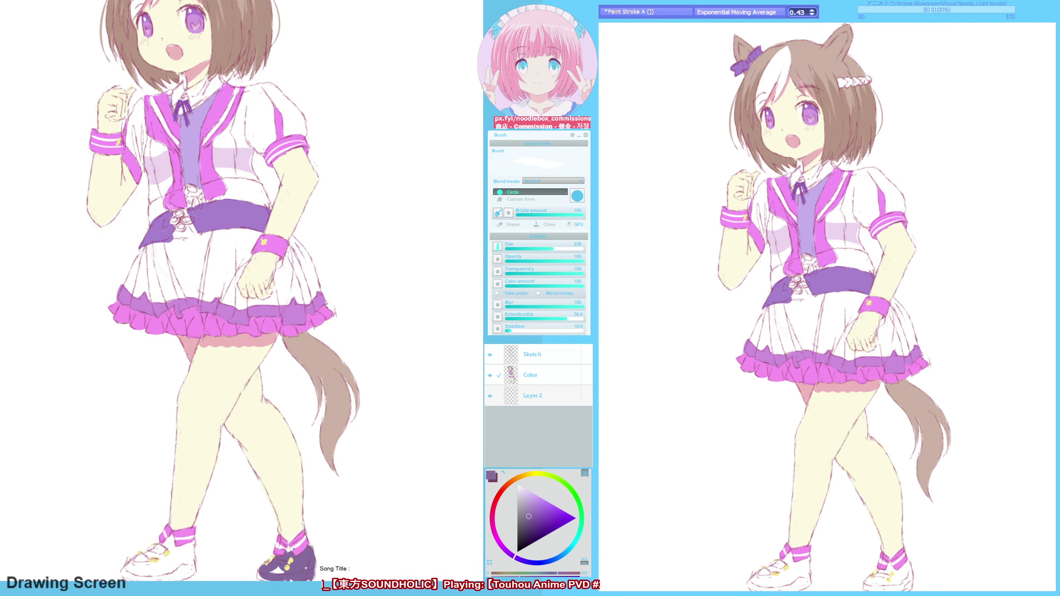
{"action": "left_click", "coordinate": [295, 548]}
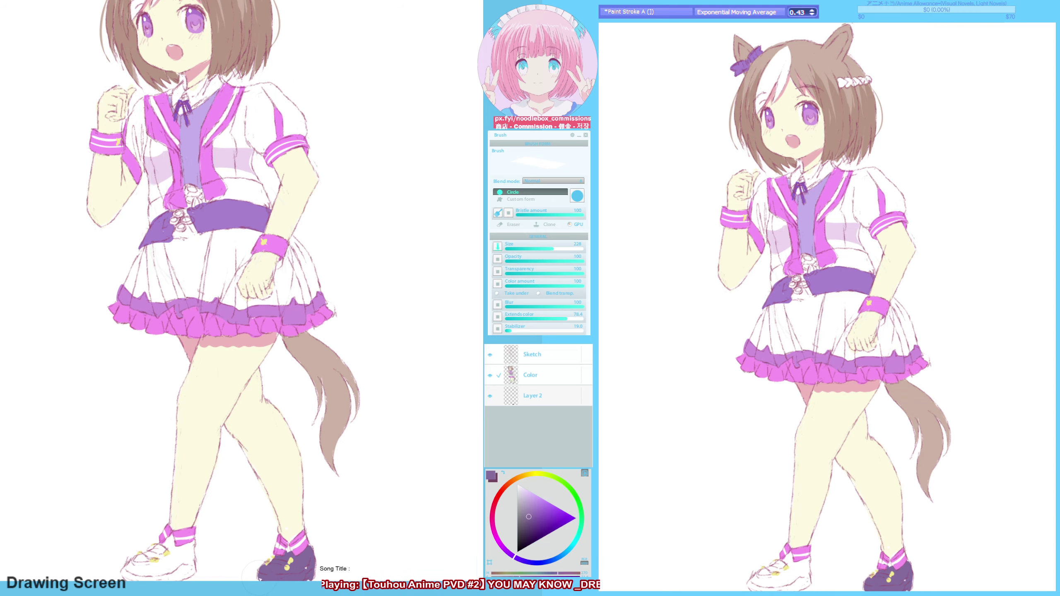
- Transfer the Color layer's paint down to Layer 2 and merge the two into one Color layer
{"action": "scroll", "coordinate": [242, 298], "scroll_direction": "up", "scroll_amount": 2}
{"action": "left_click", "coordinate": [287, 191]}
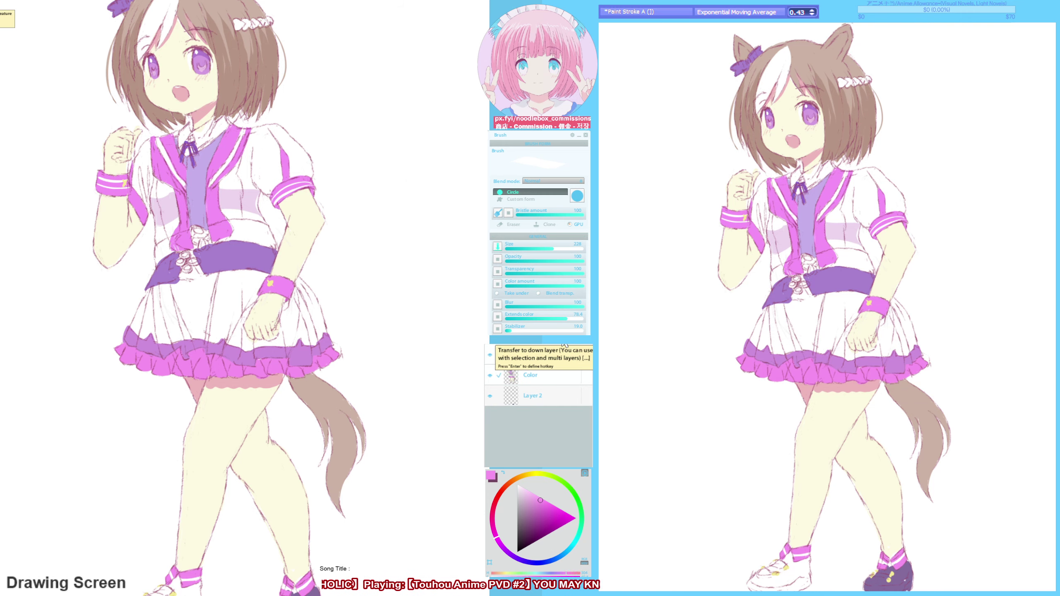
{"action": "left_click", "coordinate": [564, 342]}
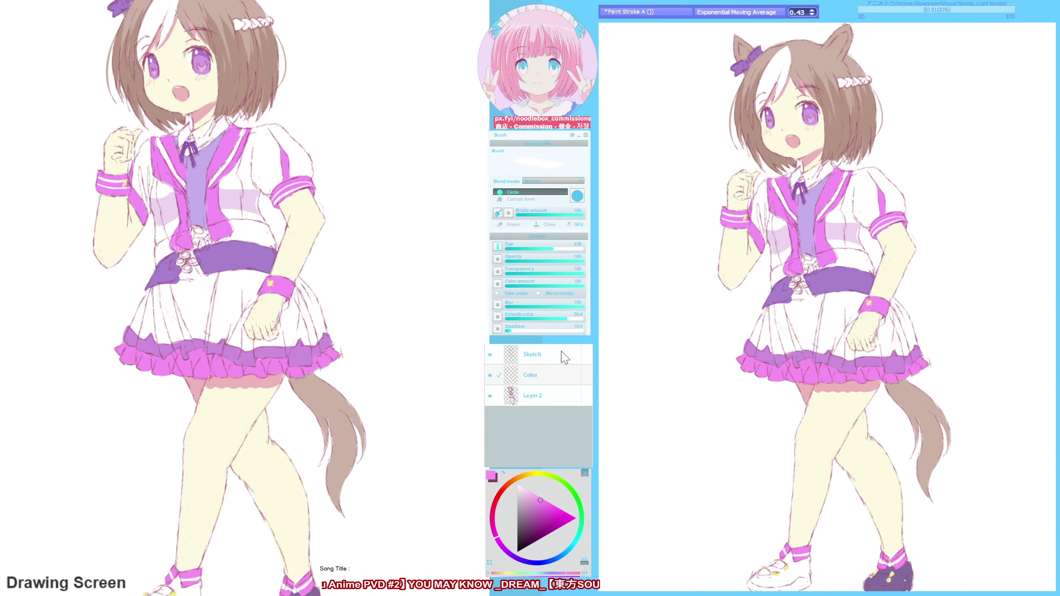
{"action": "key", "text": "ctrl+e"}
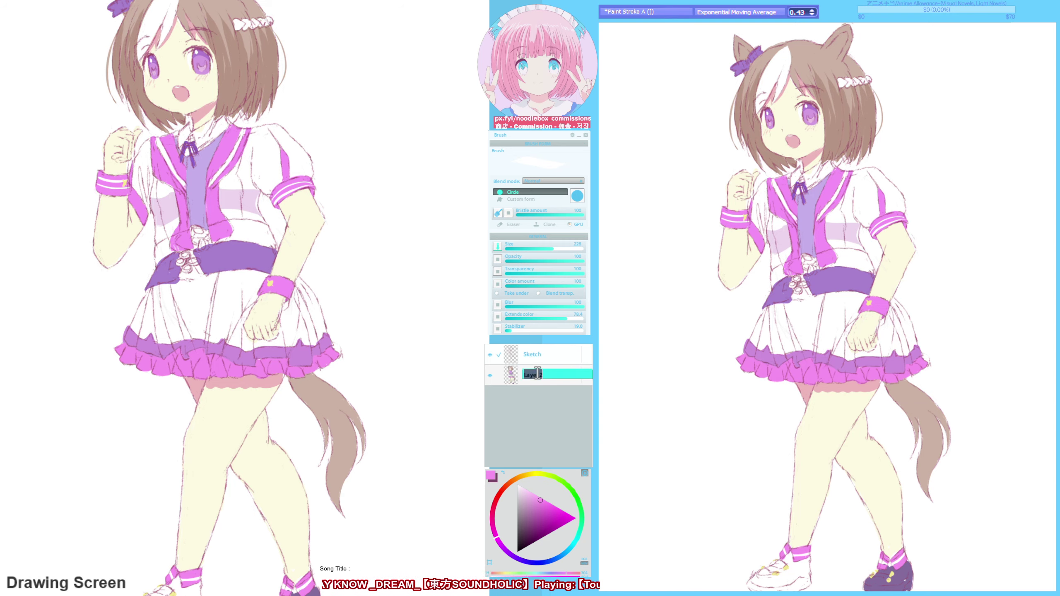
- Erase and redraw rough leg outlines on the Sketch layer, flipping the canvas to check both sides
{"action": "key", "text": "m"}
{"action": "key", "text": "F6"}
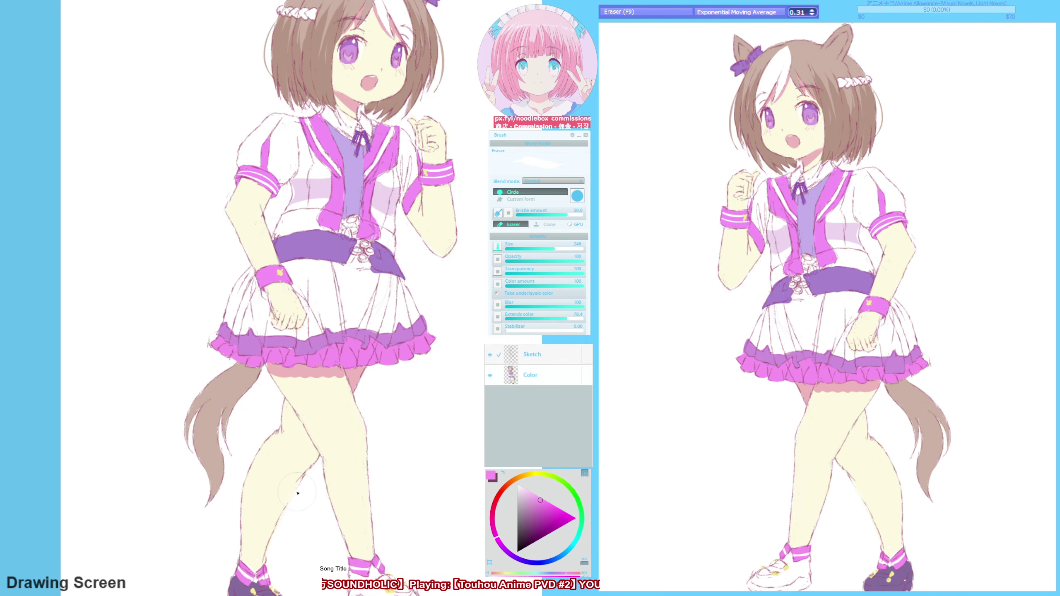
{"action": "key", "text": "m"}
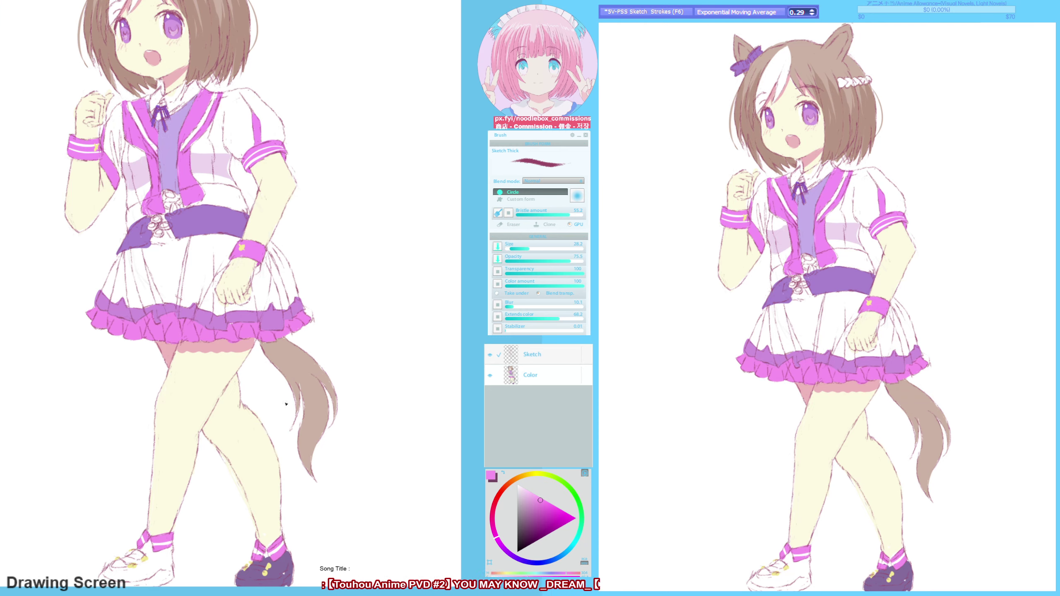
{"action": "key", "text": "m"}
{"action": "key", "text": "F9"}
{"action": "key", "text": "m"}
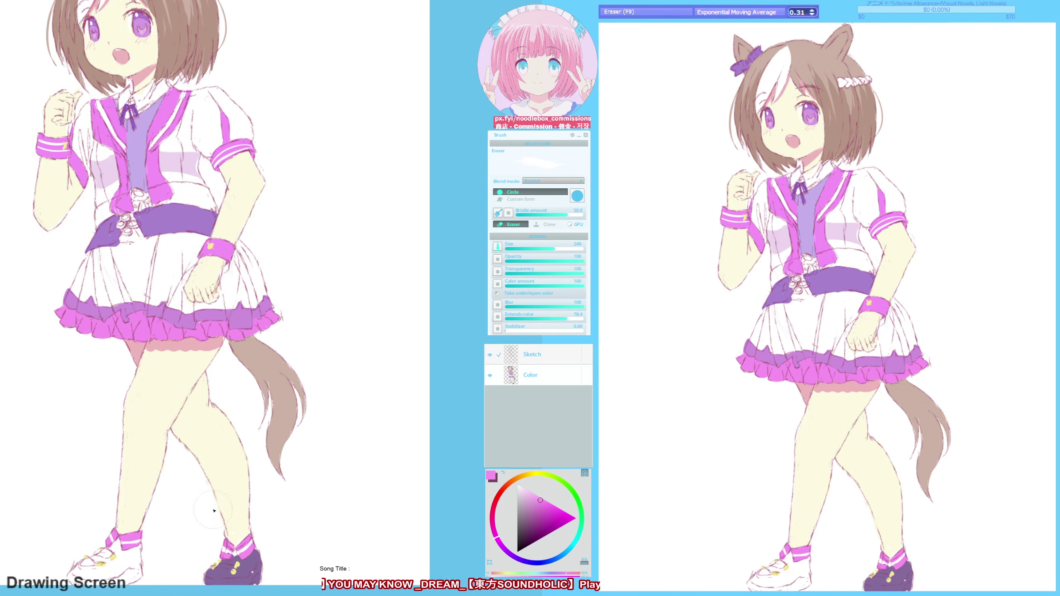
{"action": "key", "text": "F6"}
{"action": "key", "text": "m"}
{"action": "key", "text": "m"}
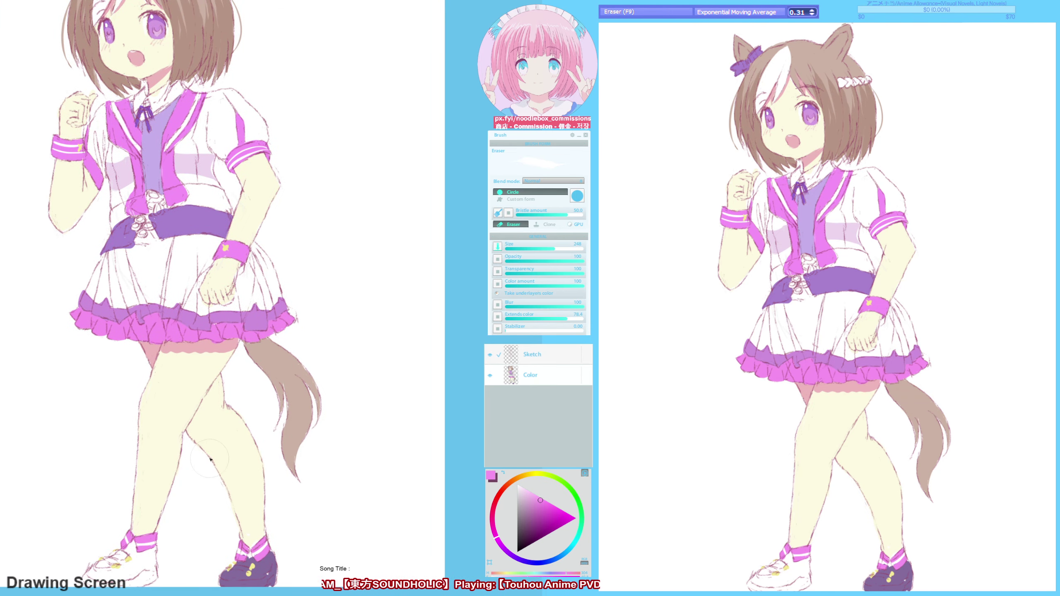
- Check the legs mirrored and sample the thigh shadow's pink for skin shadow touch-ups
{"action": "key", "text": "F5"}
{"action": "key", "text": "m"}
{"action": "key", "text": "m"}
{"action": "left_click", "coordinate": [149, 349], "text": "alt"}
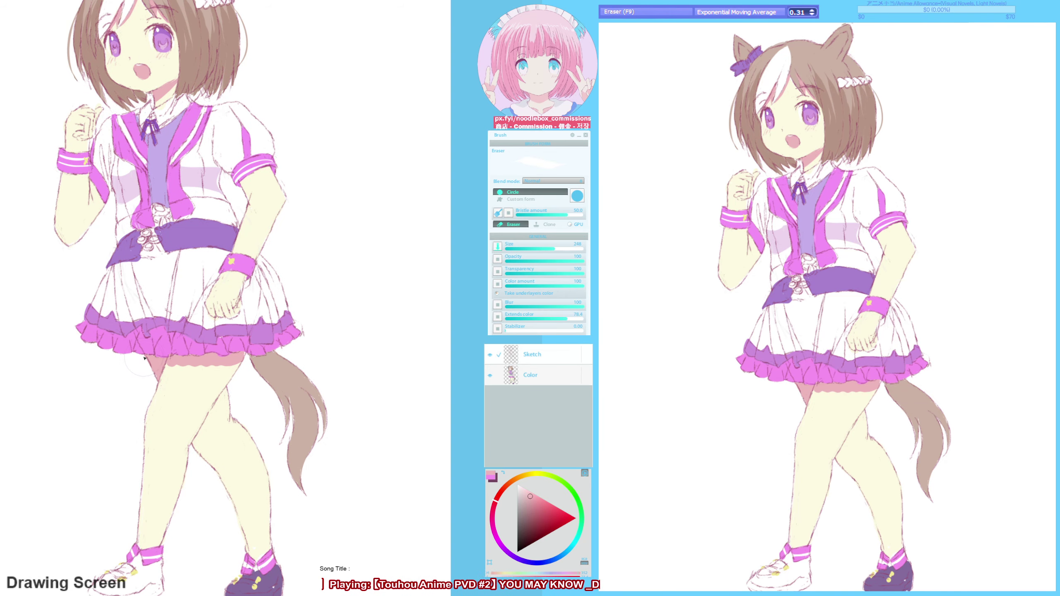
{"action": "scroll", "coordinate": [180, 211], "scroll_direction": "up", "scroll_amount": 3}
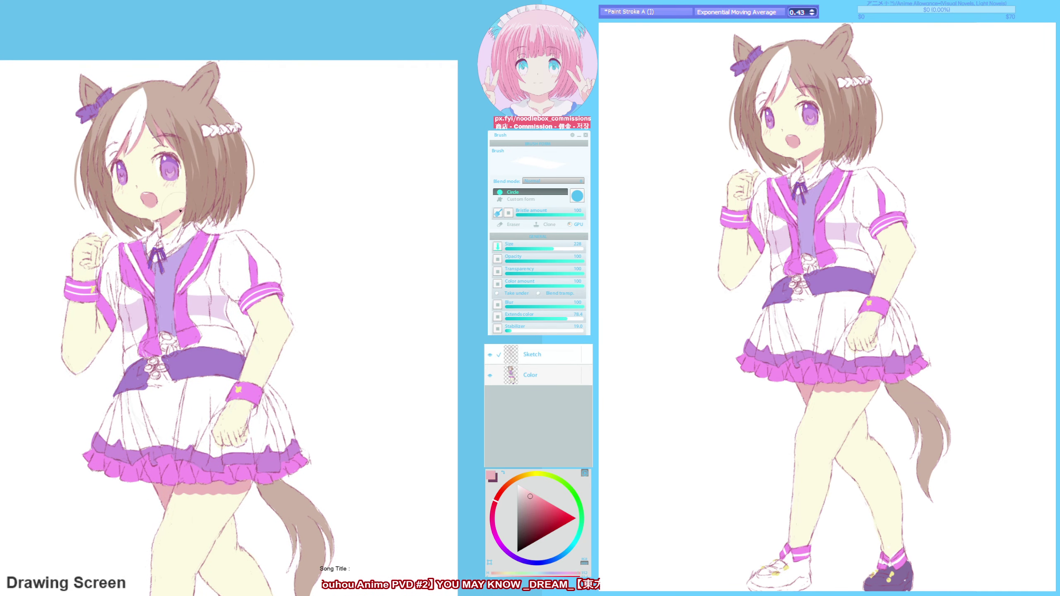
- Sample white from the costume and apply an adjustment filter to the Sketch layer
{"action": "scroll", "coordinate": [136, 326], "scroll_direction": "down", "scroll_amount": 2}
{"action": "left_click", "coordinate": [137, 319], "text": "alt"}
{"action": "key", "text": "ctrl+f"}
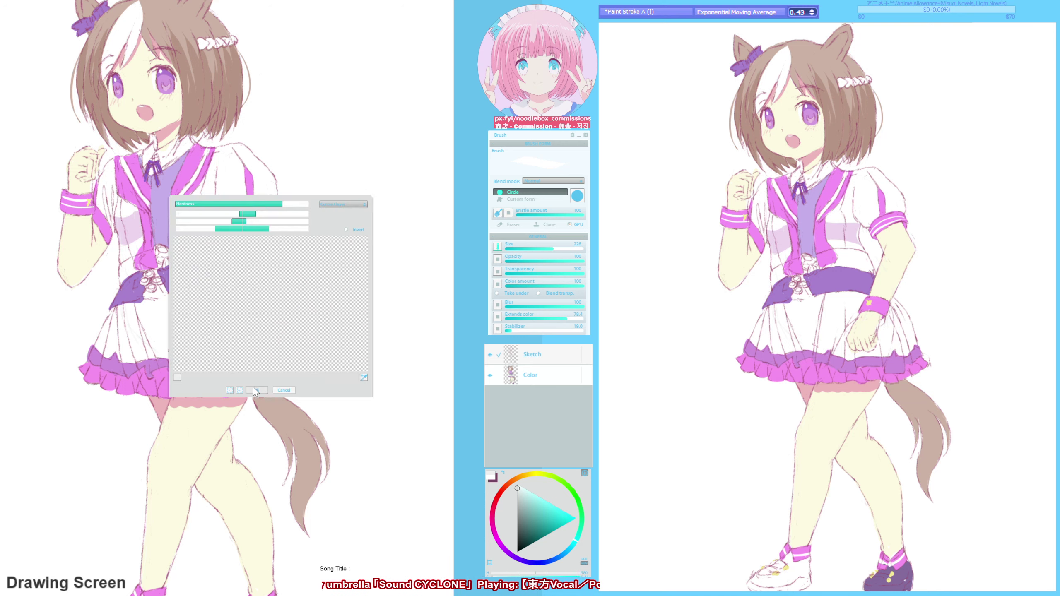
{"action": "left_click", "coordinate": [255, 390]}
- Erase the front leg's outer outline and redraw it from the knee down to the ankle
{"action": "key", "text": "F9"}
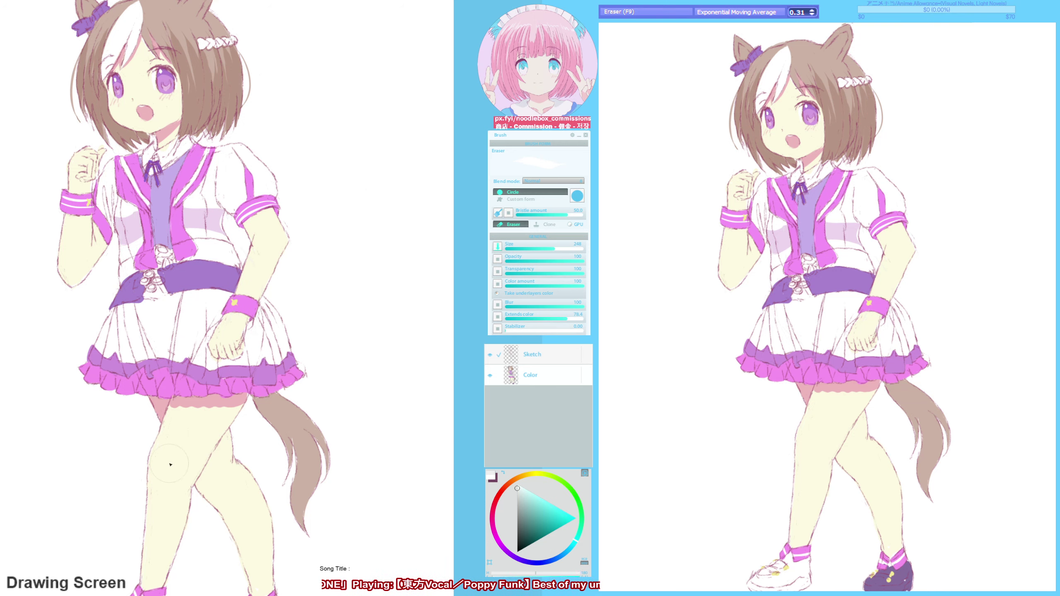
{"action": "mouse_move", "coordinate": [149, 489]}
{"action": "left_mouse_down"}
{"action": "mouse_move", "coordinate": [145, 536]}
{"action": "mouse_move", "coordinate": [148, 453]}
{"action": "left_mouse_up"}
{"action": "key", "text": "F6"}
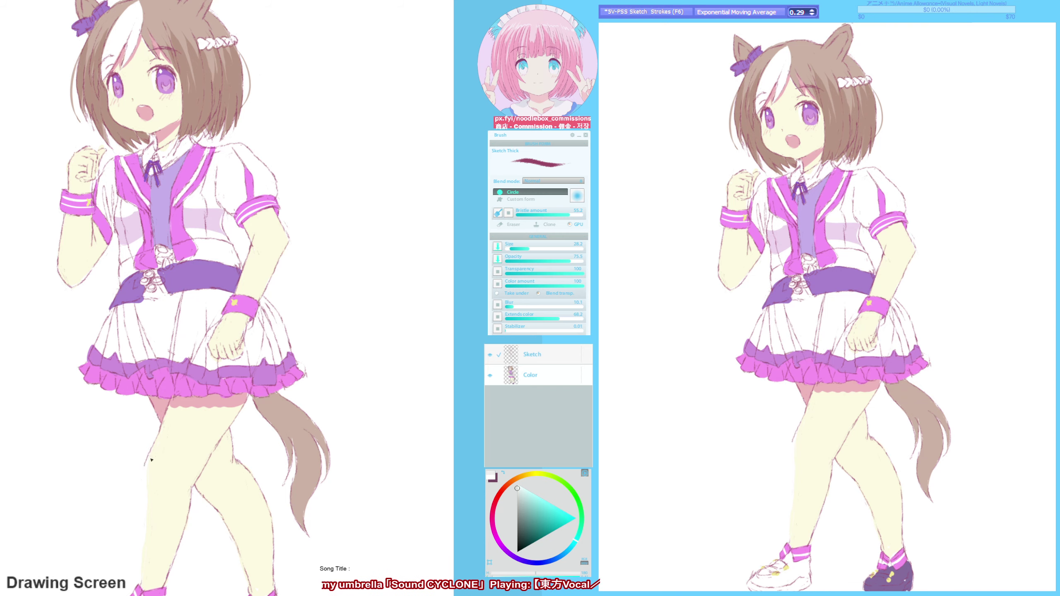
{"action": "left_click_drag", "start_coordinate": [146, 468], "coordinate": [140, 581]}
- Touch up the front leg with the cream skin colour and refine its line near the ankle
{"action": "key", "text": "j"}
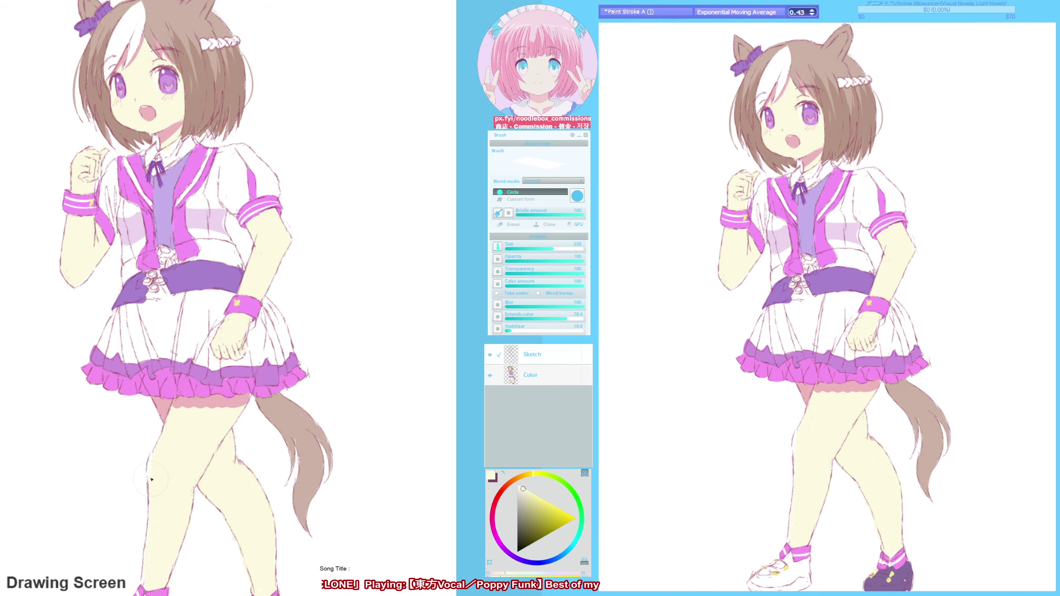
{"action": "left_click_drag", "start_coordinate": [439, 324], "coordinate": [475, 285]}
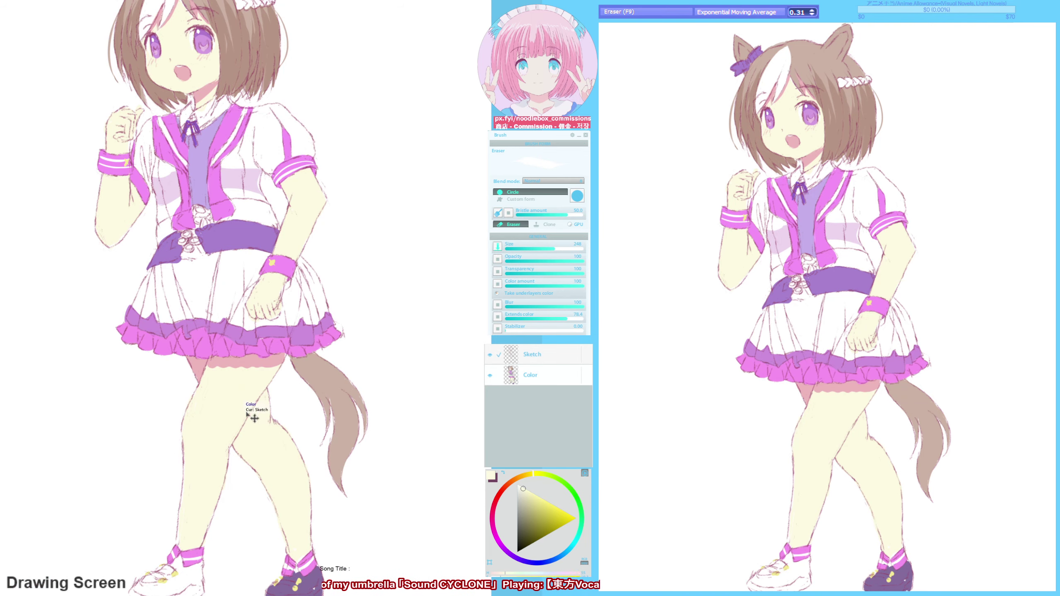
{"action": "left_click_drag", "start_coordinate": [249, 402], "coordinate": [255, 308]}
{"action": "key", "text": "F6"}
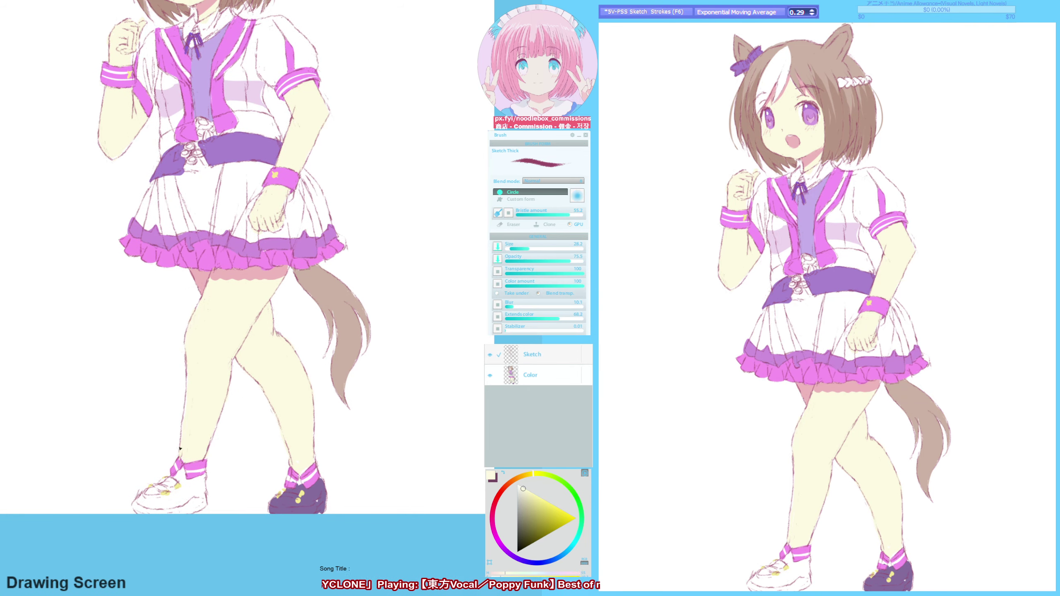
- Sample the hair's brown and paint over the strands beside the white forelock and around the face
{"action": "scroll", "coordinate": [355, 223], "scroll_direction": "up", "scroll_amount": 6}
{"action": "key", "text": "F5"}
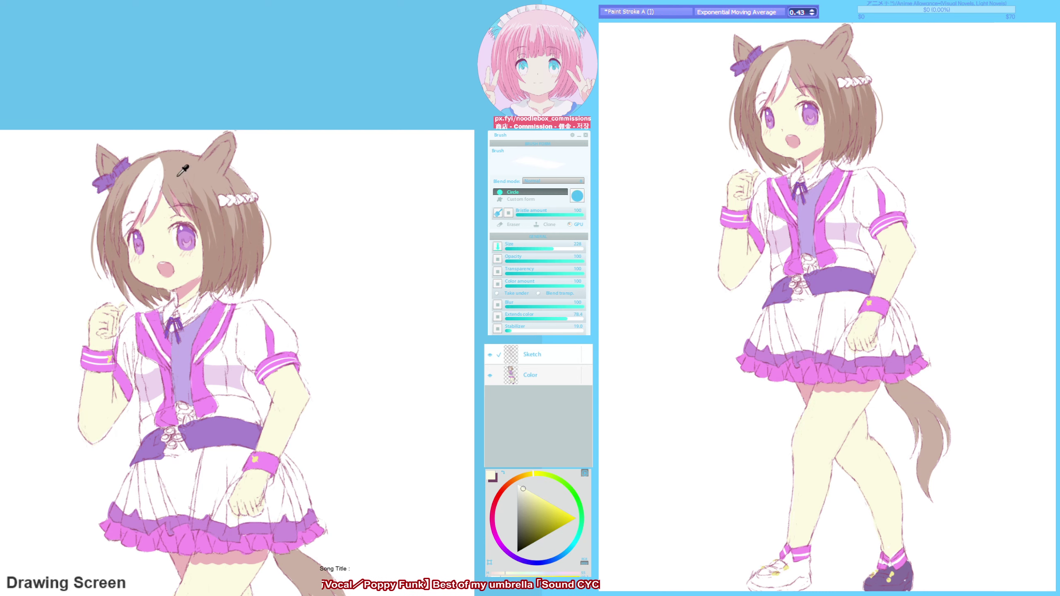
{"action": "left_click", "coordinate": [166, 177], "text": "alt"}
{"action": "mouse_move", "coordinate": [167, 171]}
{"action": "left_mouse_down"}
{"action": "mouse_move", "coordinate": [171, 210]}
{"action": "mouse_move", "coordinate": [182, 203]}
{"action": "left_mouse_up"}
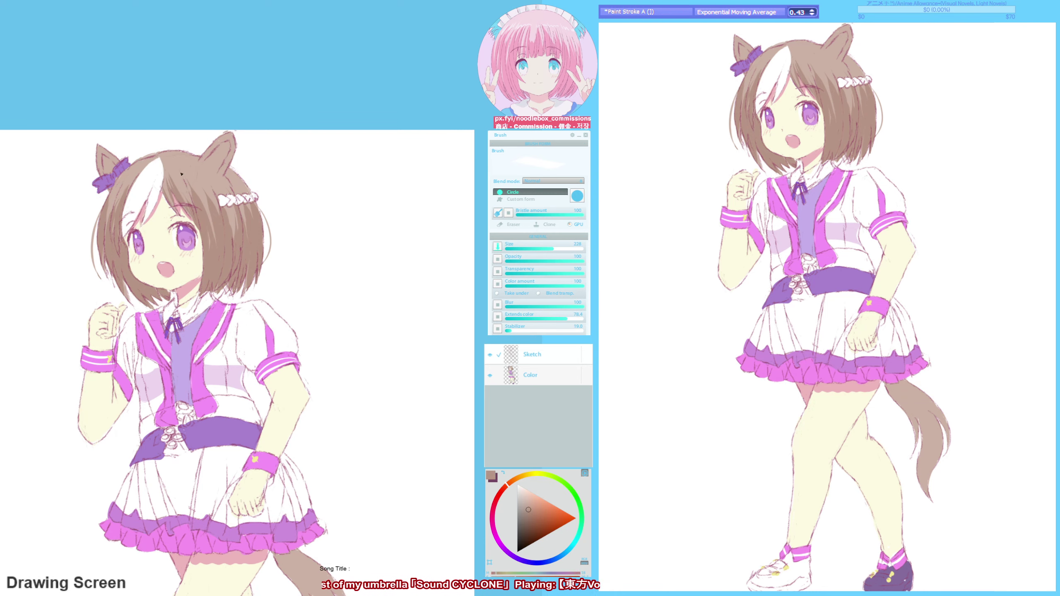
{"action": "left_click_drag", "start_coordinate": [156, 290], "coordinate": [187, 236]}
- Sample the blouse's pale violet shadow and paint fold shadows on the white skirt
{"action": "left_click", "coordinate": [202, 240], "text": "alt"}
{"action": "scroll", "coordinate": [203, 292], "scroll_direction": "down", "scroll_amount": 4}
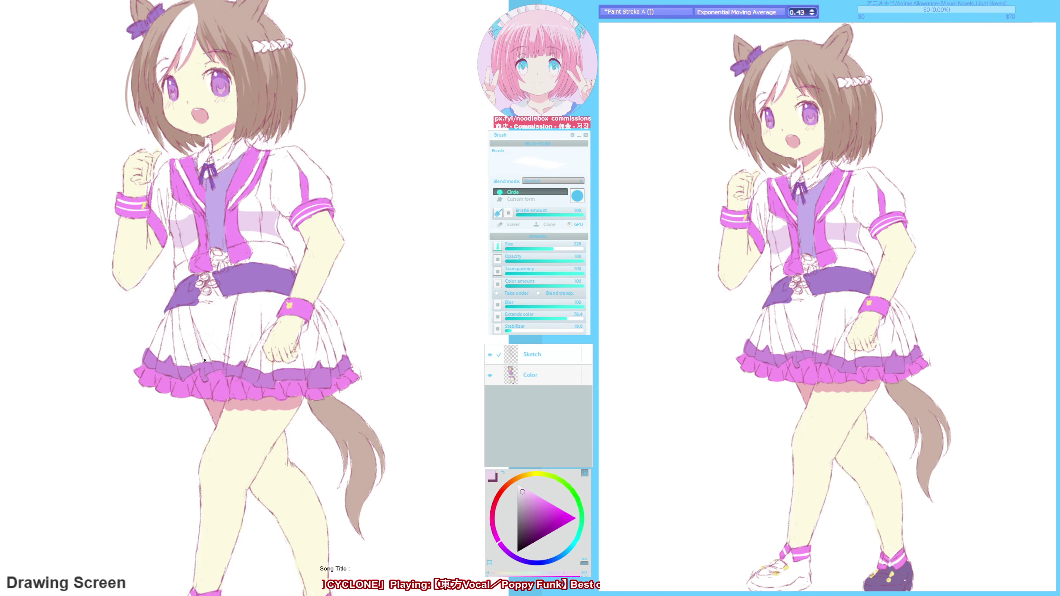
{"action": "left_click_drag", "start_coordinate": [202, 341], "coordinate": [208, 368]}
{"action": "left_click_drag", "start_coordinate": [326, 344], "coordinate": [332, 353]}
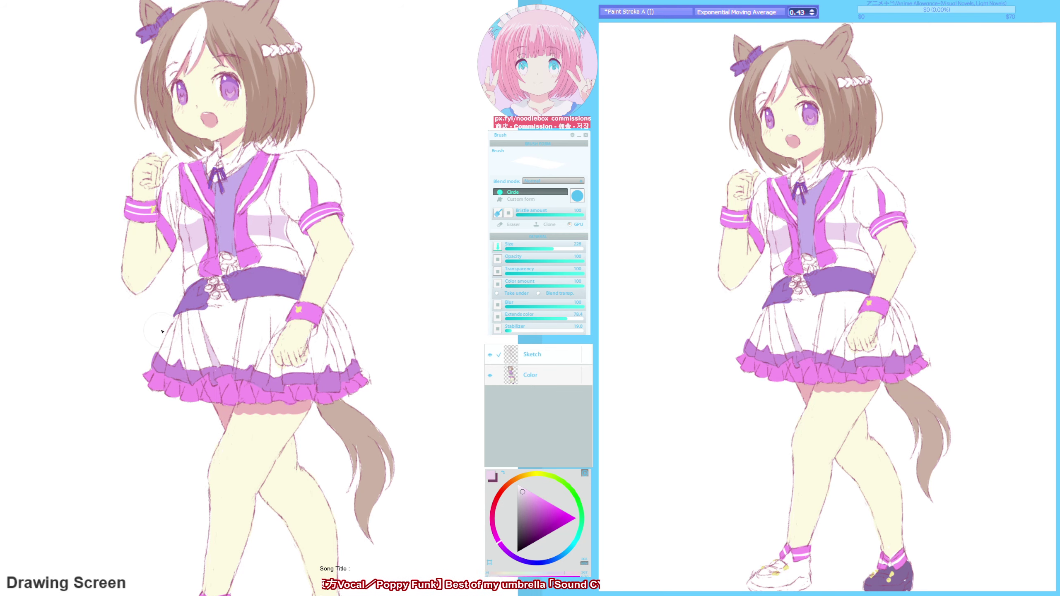
- Sample the skirt trim's purple and the skirt's white to clean up the edges of the hem and frill
{"action": "left_click", "coordinate": [183, 354], "text": "alt"}
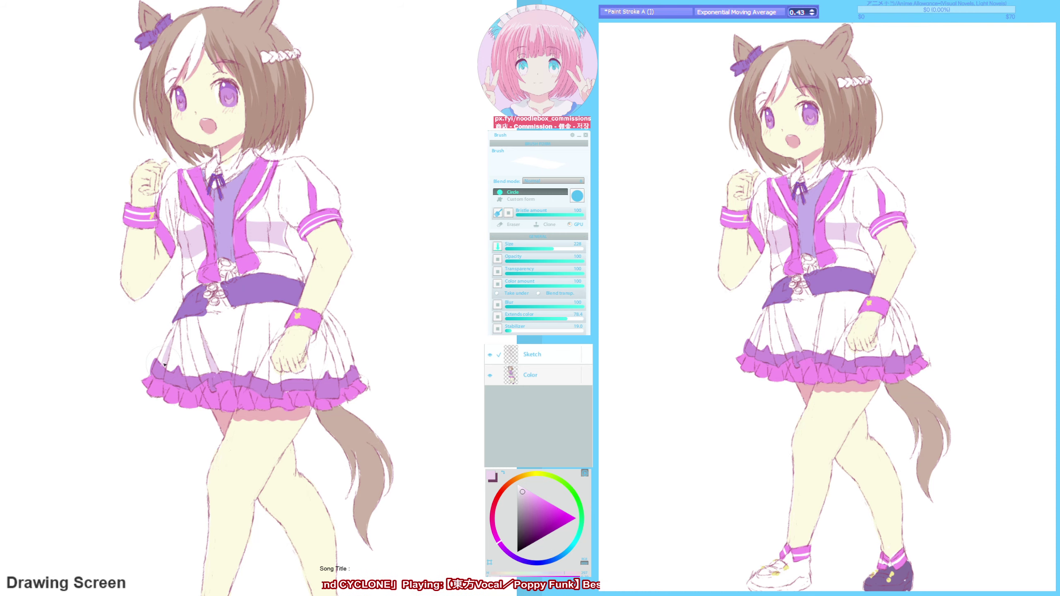
{"action": "scroll", "coordinate": [200, 363], "scroll_direction": "right", "scroll_amount": 1}
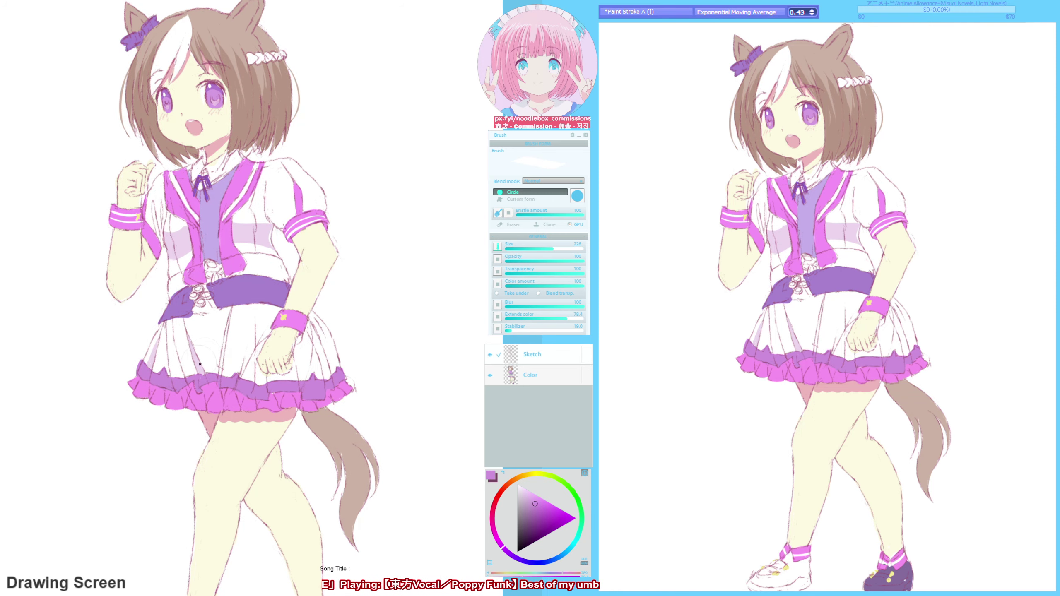
{"action": "left_click", "coordinate": [331, 371], "text": "alt"}
{"action": "left_click_drag", "start_coordinate": [324, 401], "coordinate": [342, 404]}
- Compare the legs in mirrored and normal view and redraw the front leg's shin line down to the ankle
{"action": "key", "text": "F6"}
{"action": "key", "text": "h"}
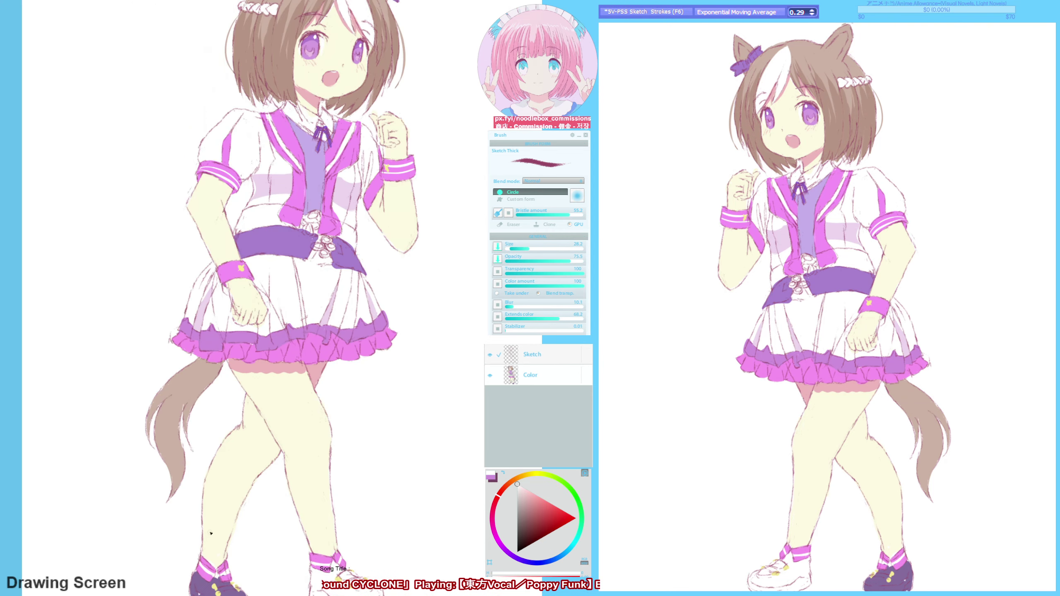
{"action": "key", "text": "h"}
{"action": "key", "text": "h"}
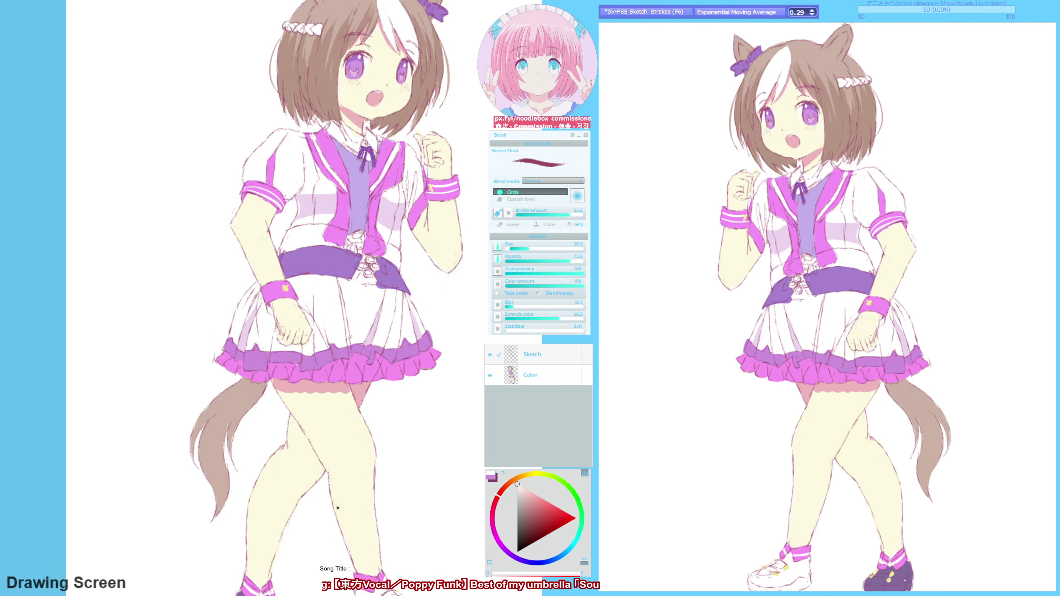
{"action": "key", "text": "h"}
{"action": "key", "text": "h"}
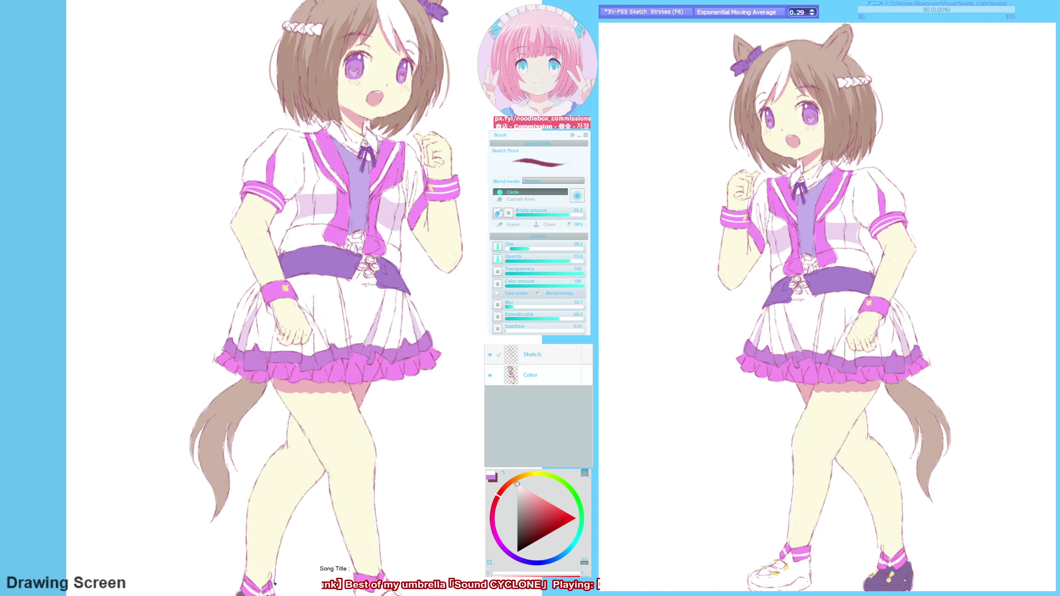
{"action": "key", "text": "h"}
{"action": "left_click_drag", "start_coordinate": [163, 448], "coordinate": [161, 560]}
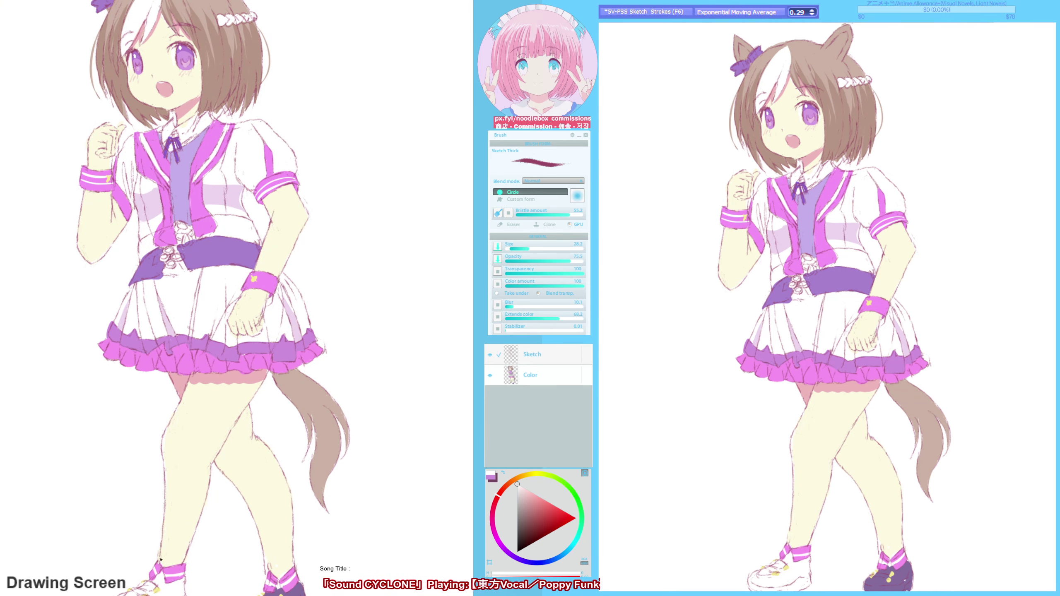
- Sample the leg's cream skin colour and tidy the leg's painted edges and outline
{"action": "key", "text": "b"}
{"action": "left_click", "coordinate": [163, 415], "text": "alt"}
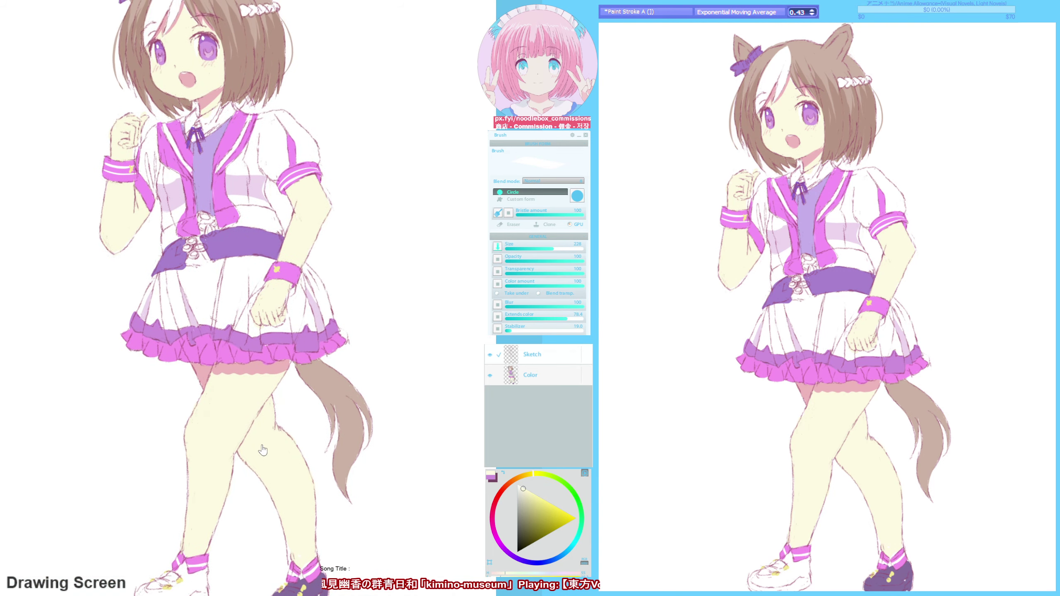
{"action": "key", "text": "F6"}
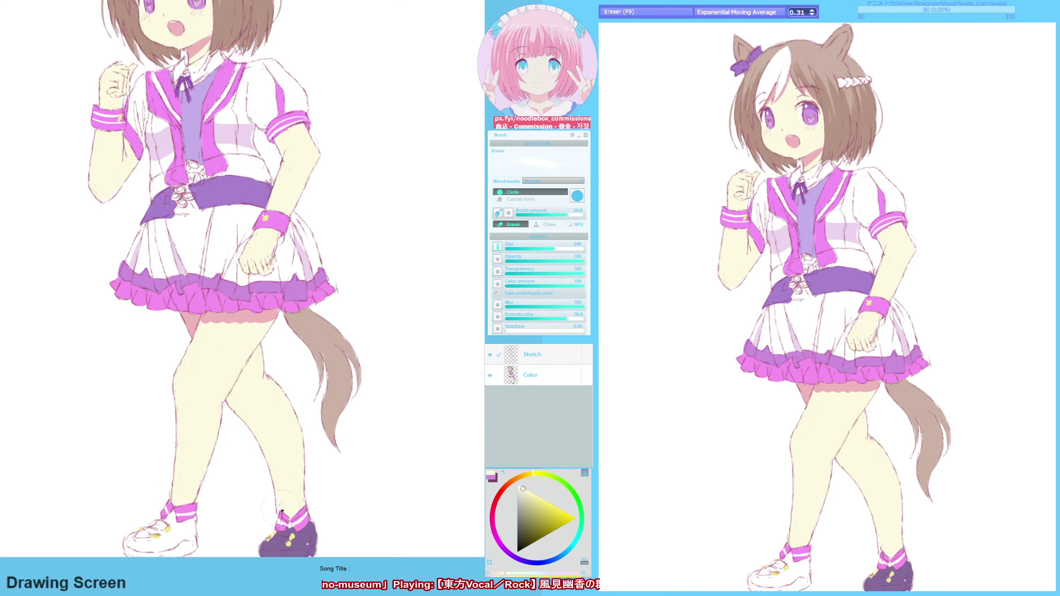
- Sample white, pinkish violet and skin cream to touch up the back shoe's sock cuff and the ankle above it
{"action": "key", "text": "j"}
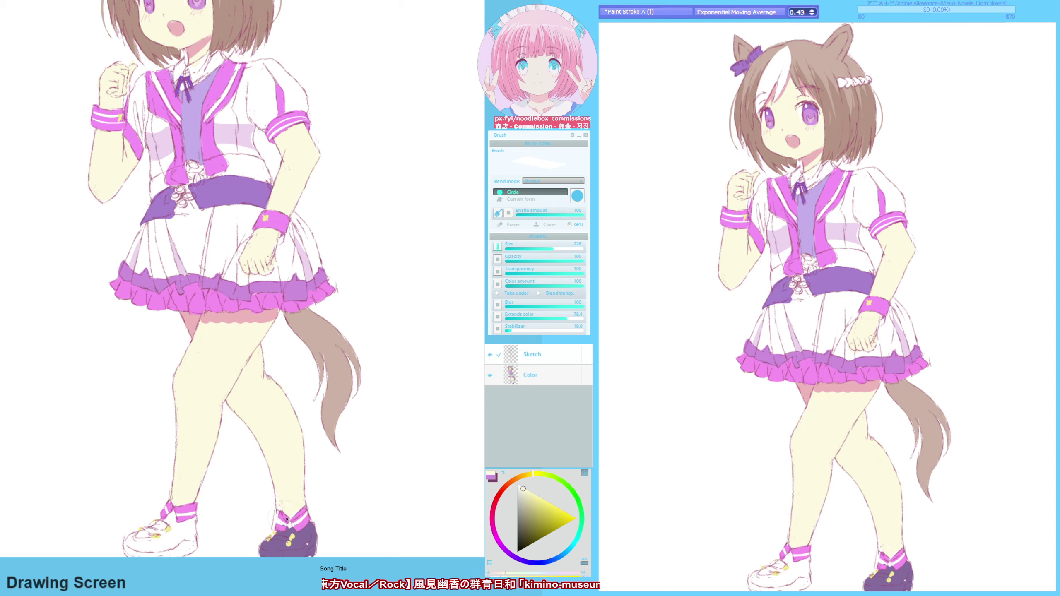
{"action": "left_click", "coordinate": [279, 513], "text": "alt"}
{"action": "left_click", "coordinate": [276, 522], "text": "alt"}
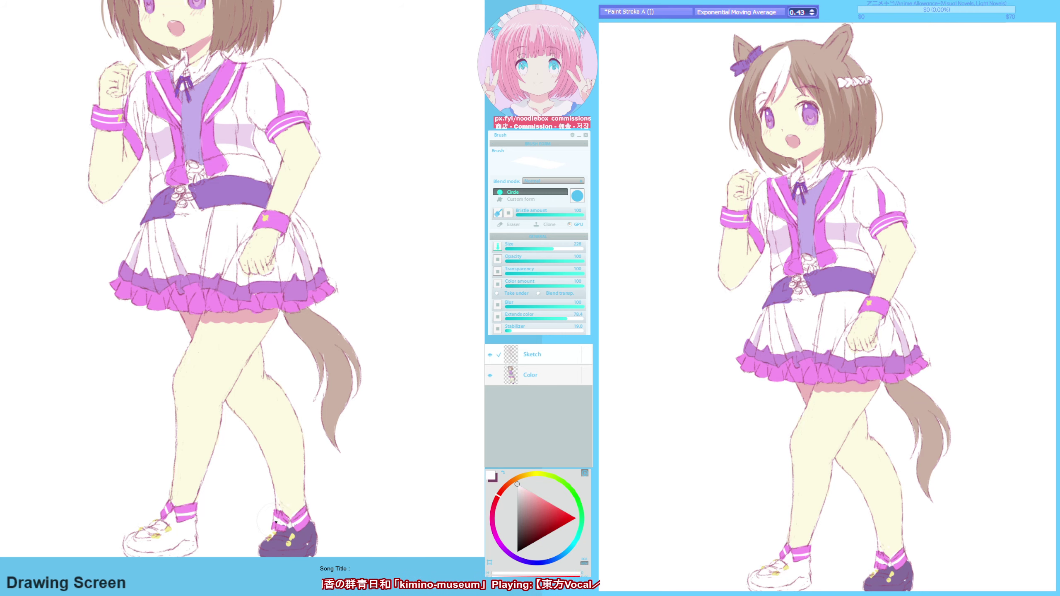
{"action": "left_click", "coordinate": [285, 528], "text": "alt"}
{"action": "key", "text": "F9"}
{"action": "left_click", "coordinate": [284, 492], "text": "alt"}
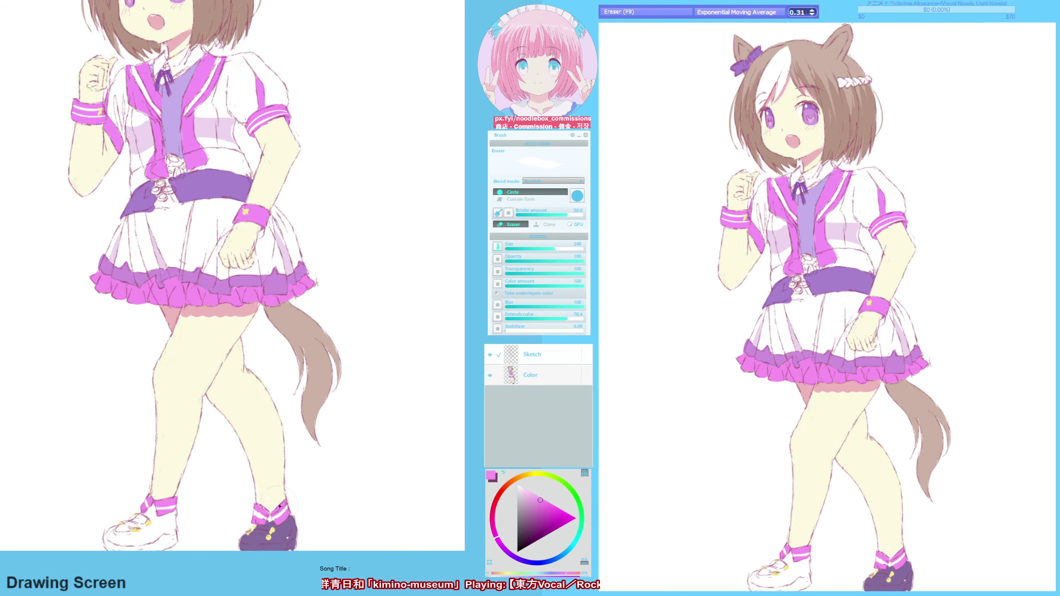
{"action": "key", "text": "F9"}
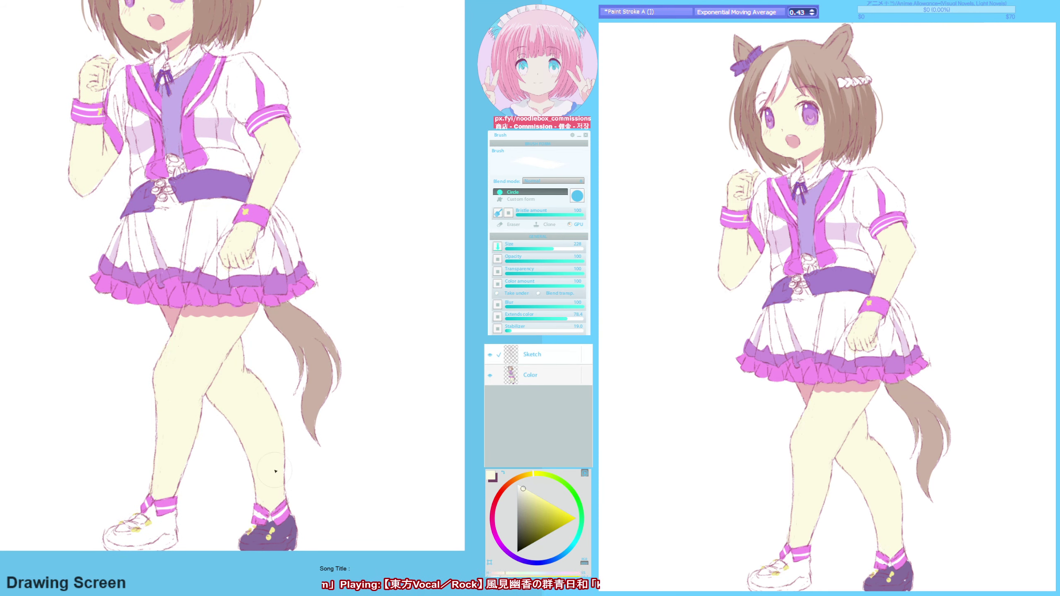
- Refine the front shoe's outline on the Sketch layer by alternating between sketch strokes and erasing
{"action": "key", "text": "F6"}
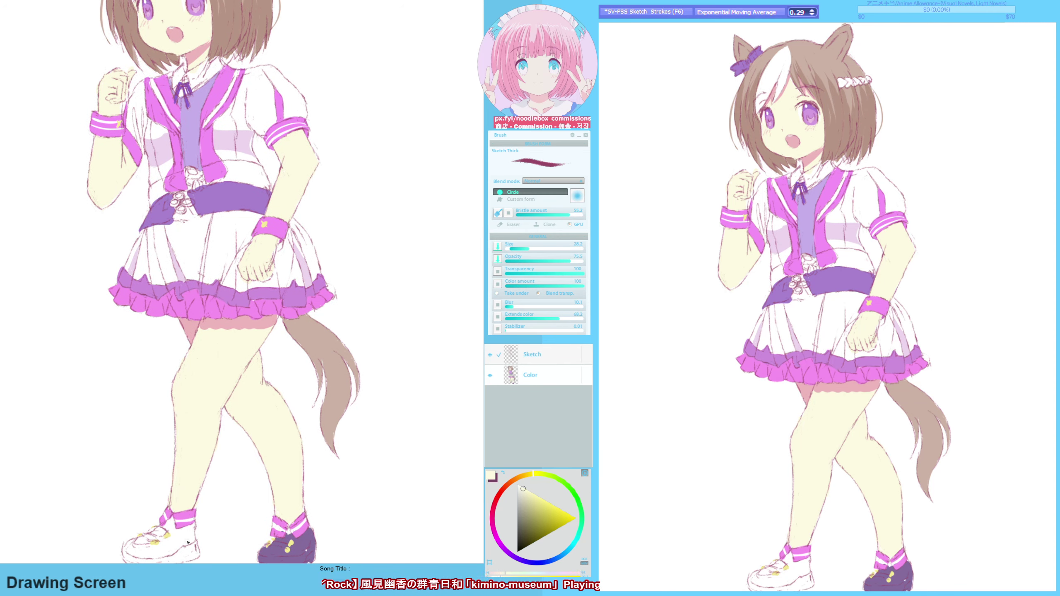
{"action": "key", "text": "F9"}
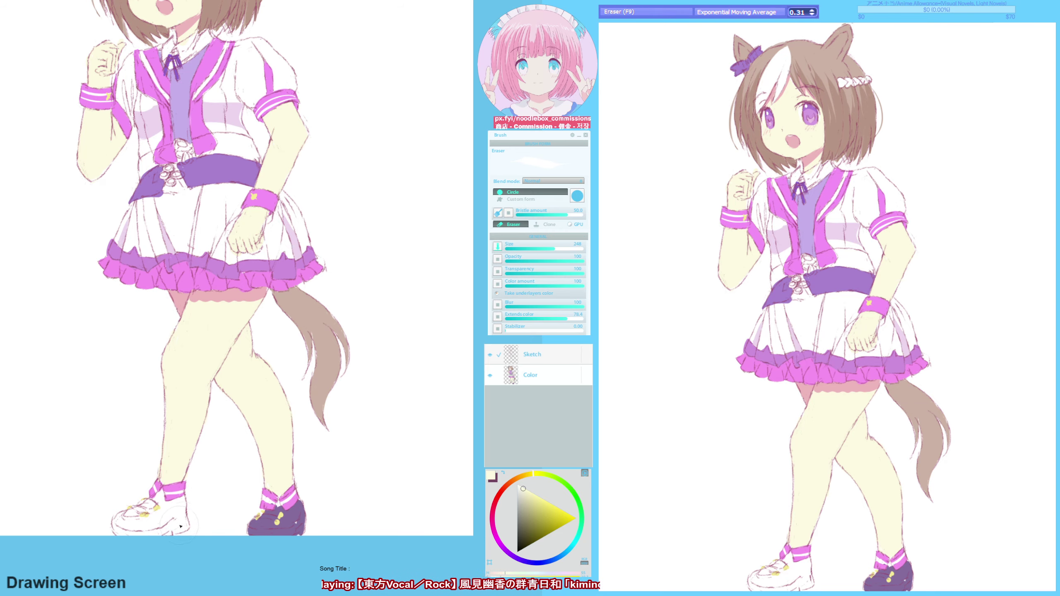
{"action": "key", "text": "F6"}
{"action": "key", "text": "F9"}
{"action": "key", "text": "F6"}
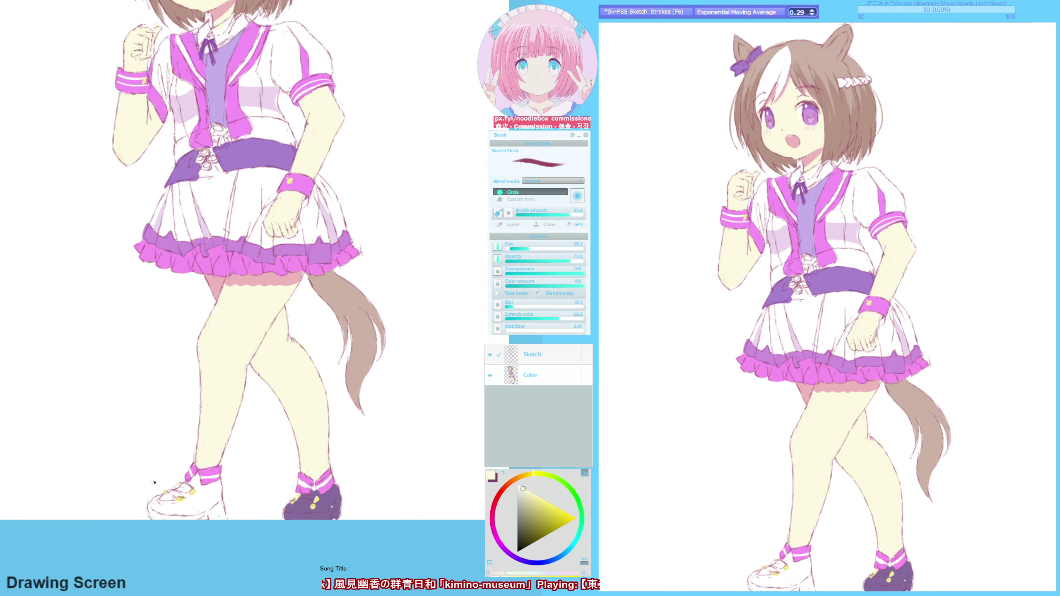
{"action": "key", "text": "F9"}
{"action": "key", "text": "F6"}
{"action": "key", "text": "F9"}
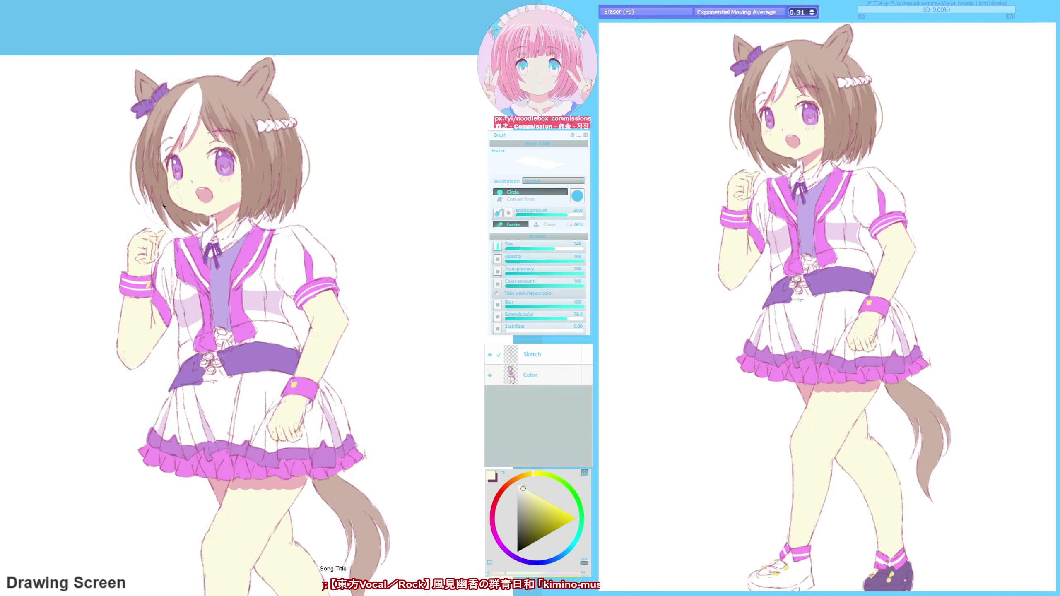
- Sample the costume's magenta, white and violet to touch up the sock cuff and the neck ribbon
{"action": "left_click", "coordinate": [255, 201], "text": "alt"}
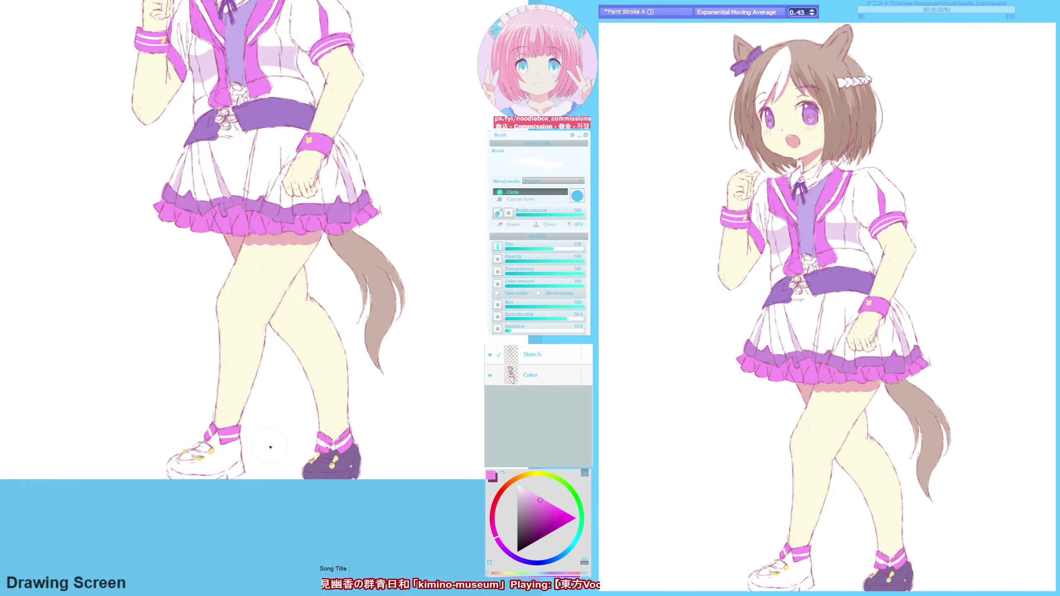
{"action": "left_click", "coordinate": [235, 201], "text": "alt"}
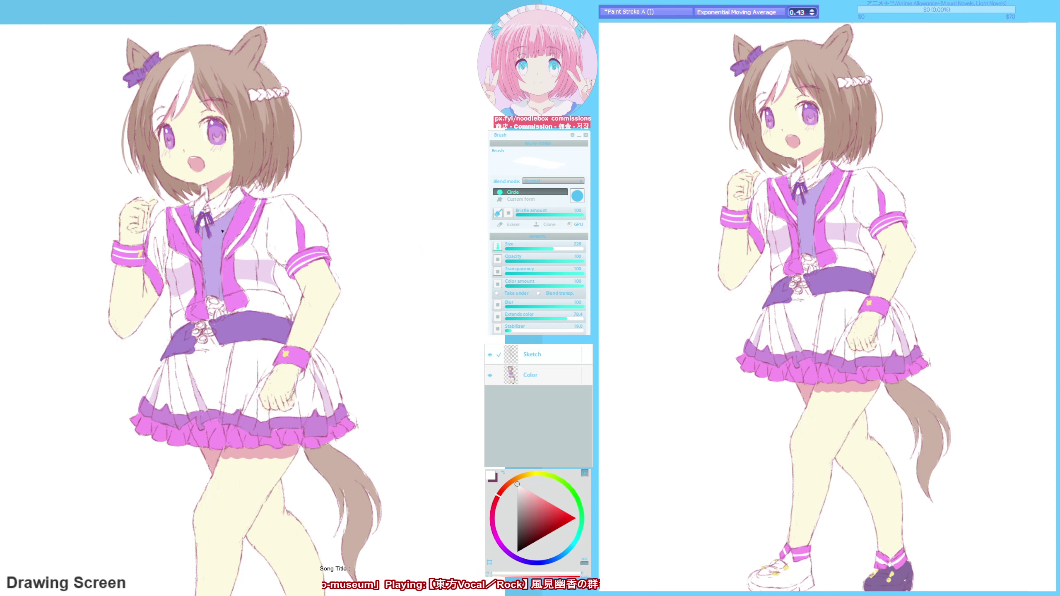
{"action": "left_click", "coordinate": [193, 227], "text": "alt"}
{"action": "left_click", "coordinate": [211, 235], "text": "alt"}
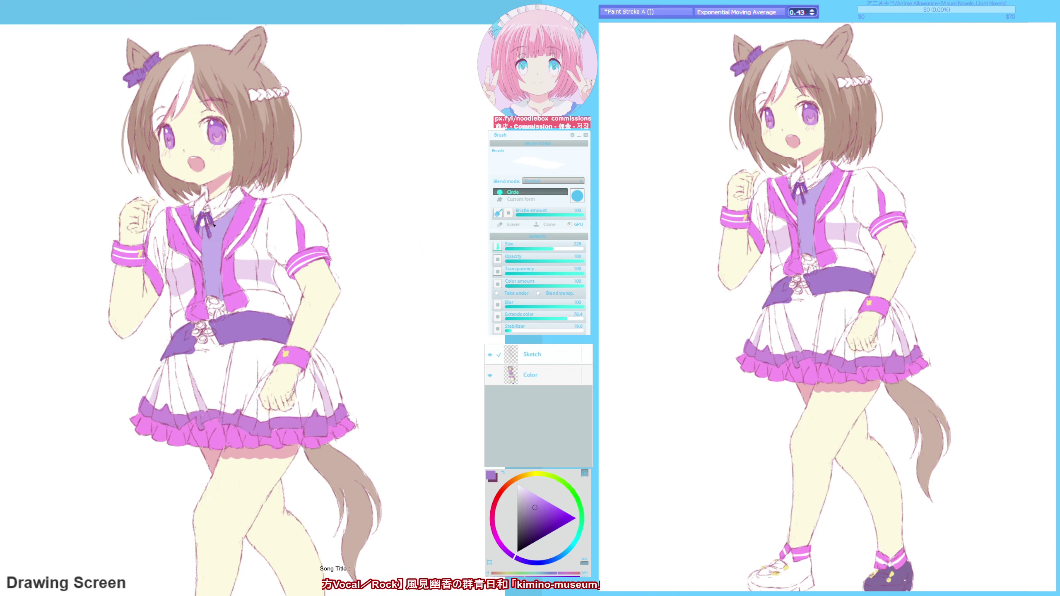
{"action": "left_click_drag", "start_coordinate": [213, 226], "coordinate": [235, 290]}
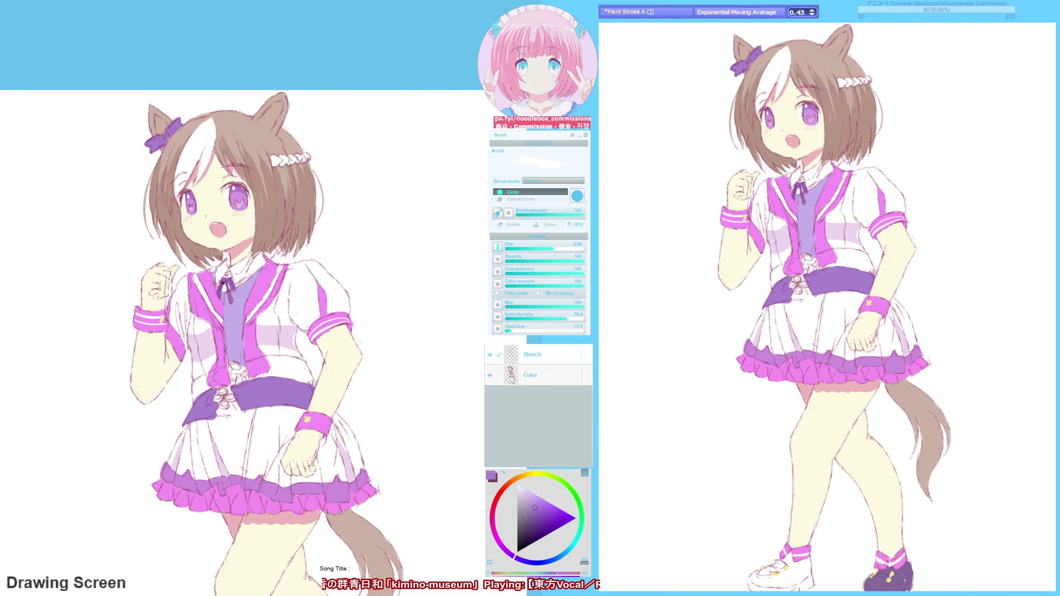
- Tidy stray sketch lines around the figure with the sketch brush and eraser, and clean the edges with white
{"action": "key", "text": "F6"}
{"action": "left_click_drag", "start_coordinate": [402, 233], "coordinate": [351, 220]}
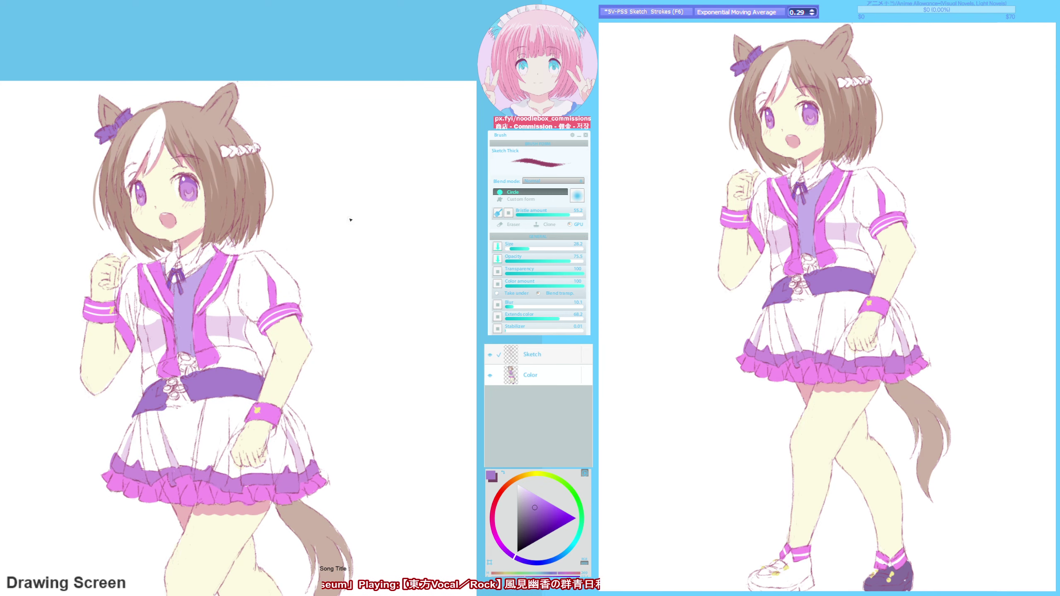
{"action": "key", "text": "F9"}
{"action": "scroll", "coordinate": [196, 516], "scroll_direction": "down", "scroll_amount": 5}
{"action": "scroll", "coordinate": [267, 460], "scroll_direction": "up", "scroll_amount": 5}
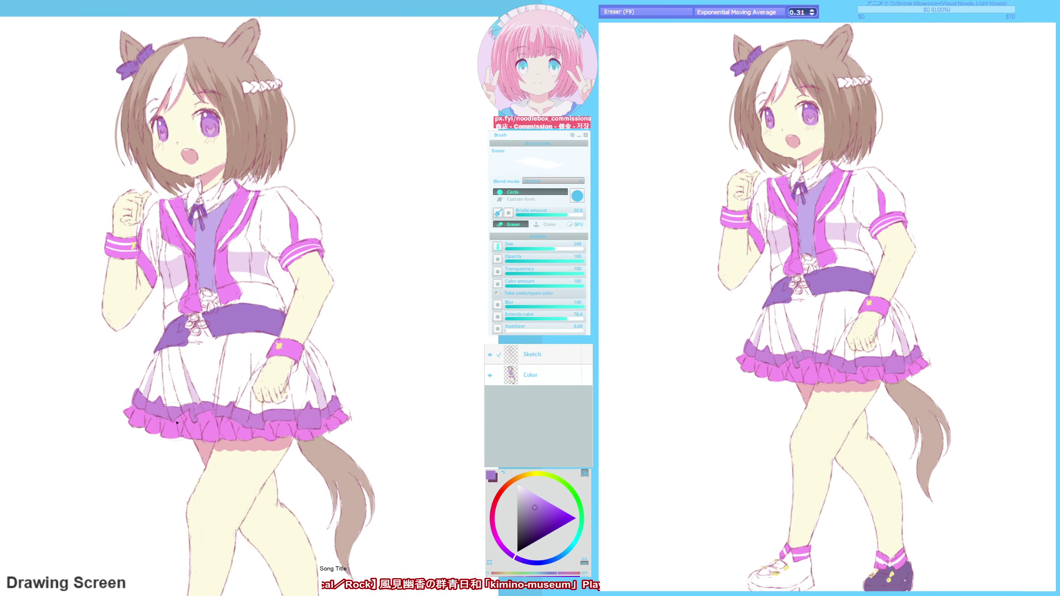
{"action": "scroll", "coordinate": [266, 378], "scroll_direction": "up", "scroll_amount": 2}
{"action": "key", "text": "e"}
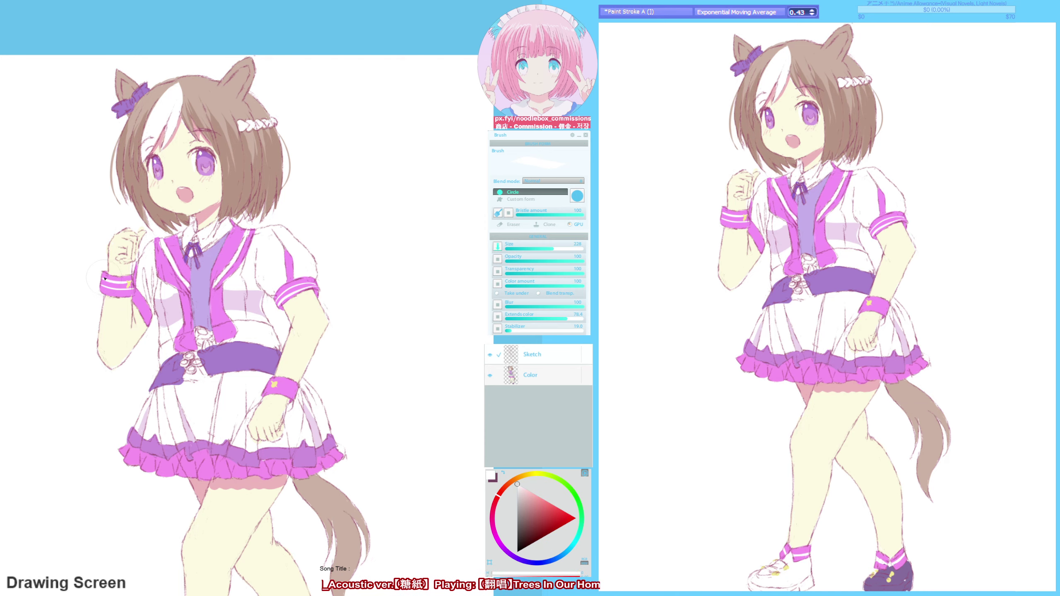
- Paint a pink shadow on the back leg along the edge where the front leg overlaps it
{"action": "scroll", "coordinate": [105, 278], "scroll_direction": "up", "scroll_amount": 7}
{"action": "key", "text": "F9"}
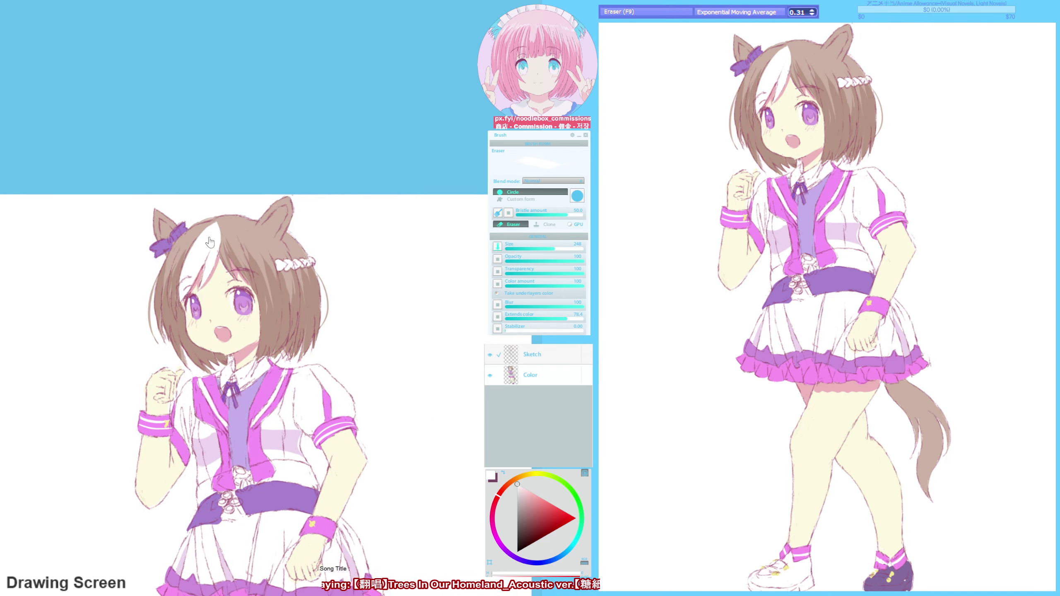
{"action": "scroll", "coordinate": [210, 243], "scroll_direction": "down", "scroll_amount": 15}
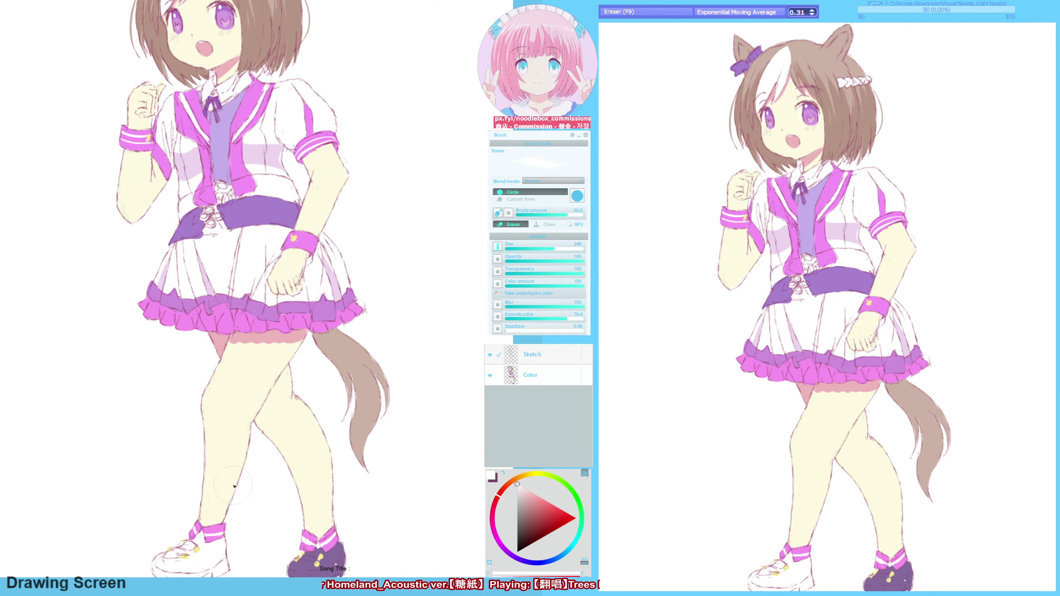
{"action": "scroll", "coordinate": [234, 487], "scroll_direction": "up", "scroll_amount": 8}
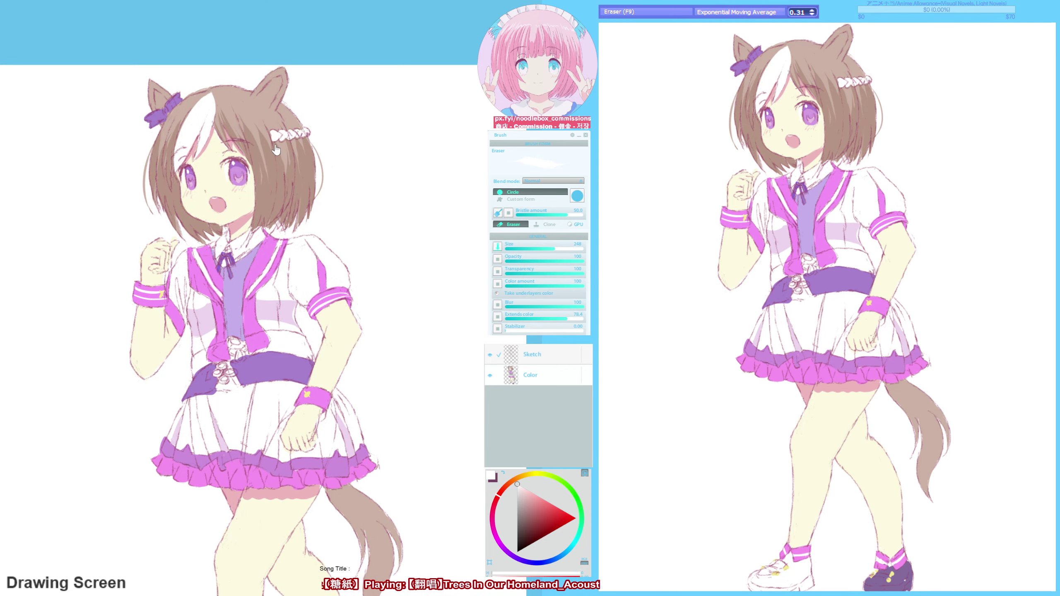
{"action": "key", "text": "F9"}
{"action": "scroll", "coordinate": [294, 431], "scroll_direction": "down", "scroll_amount": 7}
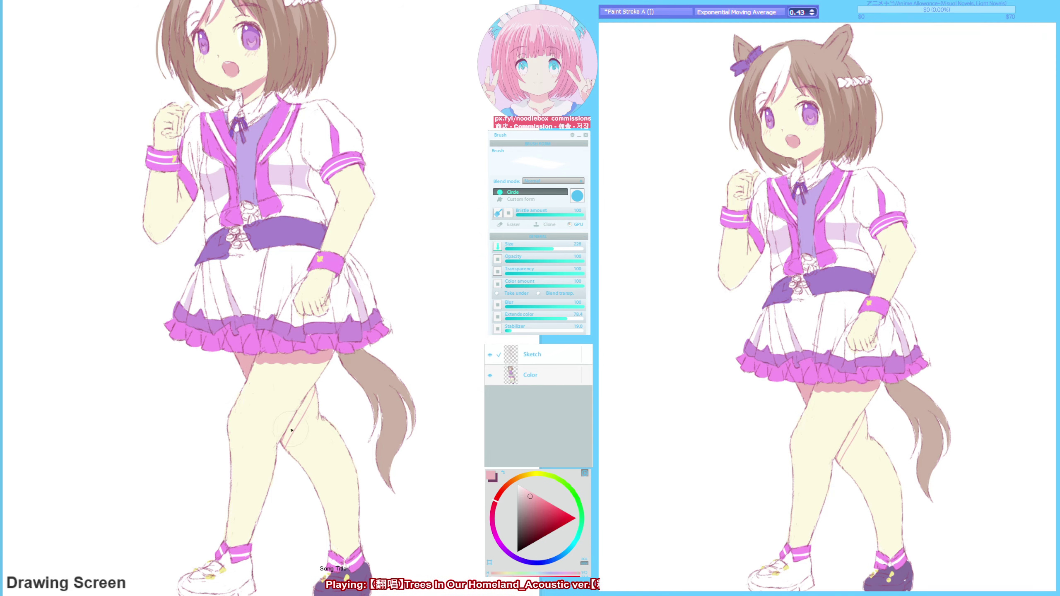
{"action": "mouse_move", "coordinate": [293, 427]}
{"action": "left_mouse_down"}
{"action": "mouse_move", "coordinate": [315, 391]}
{"action": "mouse_move", "coordinate": [284, 446]}
{"action": "left_mouse_up"}
{"action": "scroll", "coordinate": [293, 417], "scroll_direction": "up", "scroll_amount": 5}
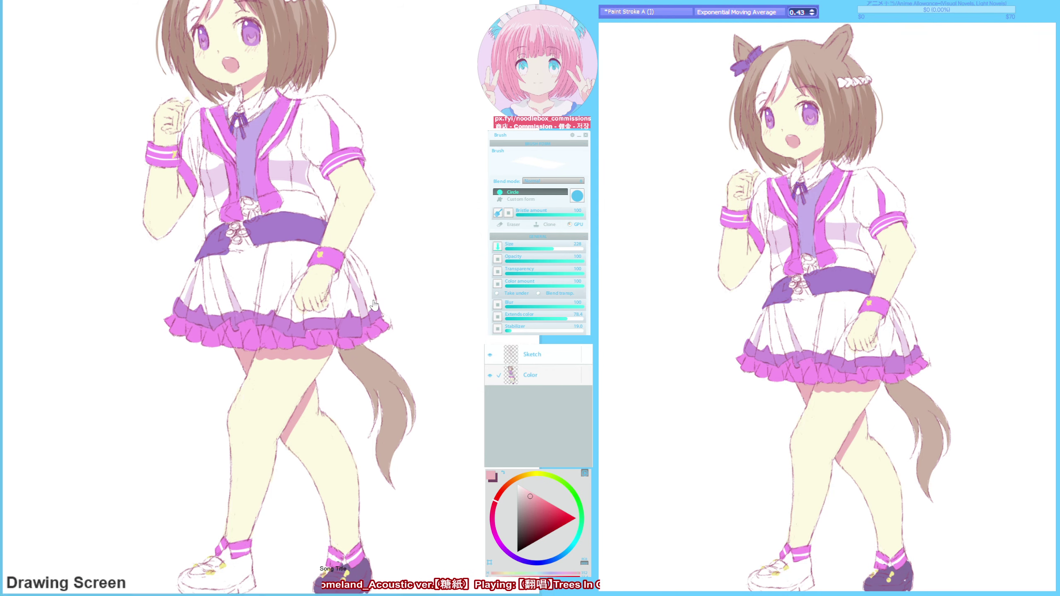
- Sample the hair's brown on the Color layer to touch up the hair, comparing the figure in mirrored and normal view
{"action": "left_click", "coordinate": [177, 179], "text": "alt"}
{"action": "scroll", "coordinate": [183, 176], "scroll_direction": "up", "scroll_amount": 2}
{"action": "key", "text": "h"}
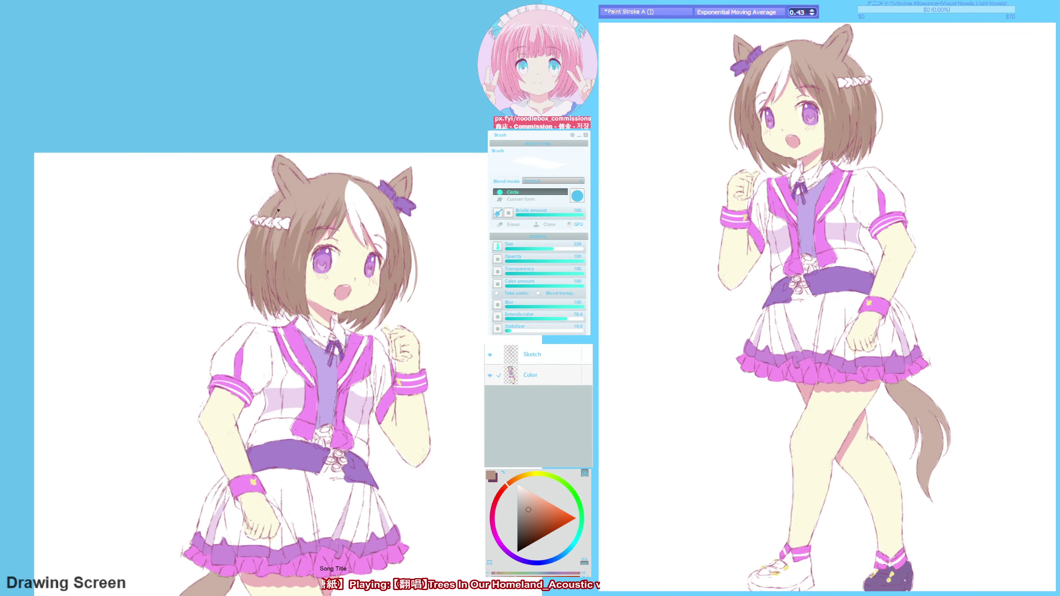
{"action": "key", "text": "h"}
{"action": "scroll", "coordinate": [99, 255], "scroll_direction": "up", "scroll_amount": 1}
{"action": "scroll", "coordinate": [271, 261], "scroll_direction": "down", "scroll_amount": 2}
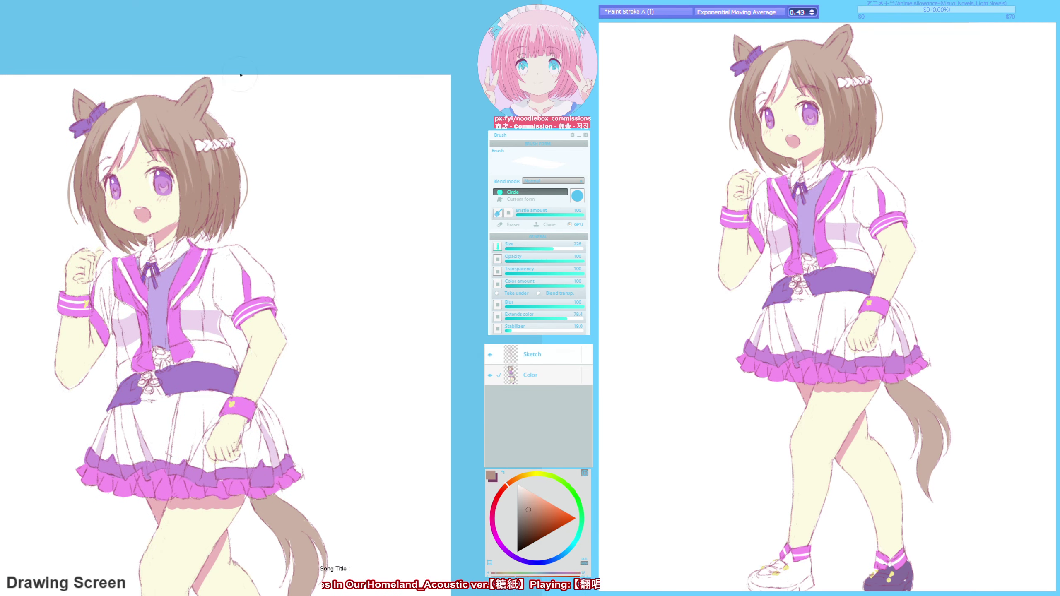
{"action": "key", "text": "h"}
{"action": "key", "text": "h"}
{"action": "scroll", "coordinate": [328, 185], "scroll_direction": "down", "scroll_amount": 10}
- Sample the back shoe's dark purple and paint the heel section of the front shoe's sole with it
{"action": "left_click", "coordinate": [381, 544], "text": "alt"}
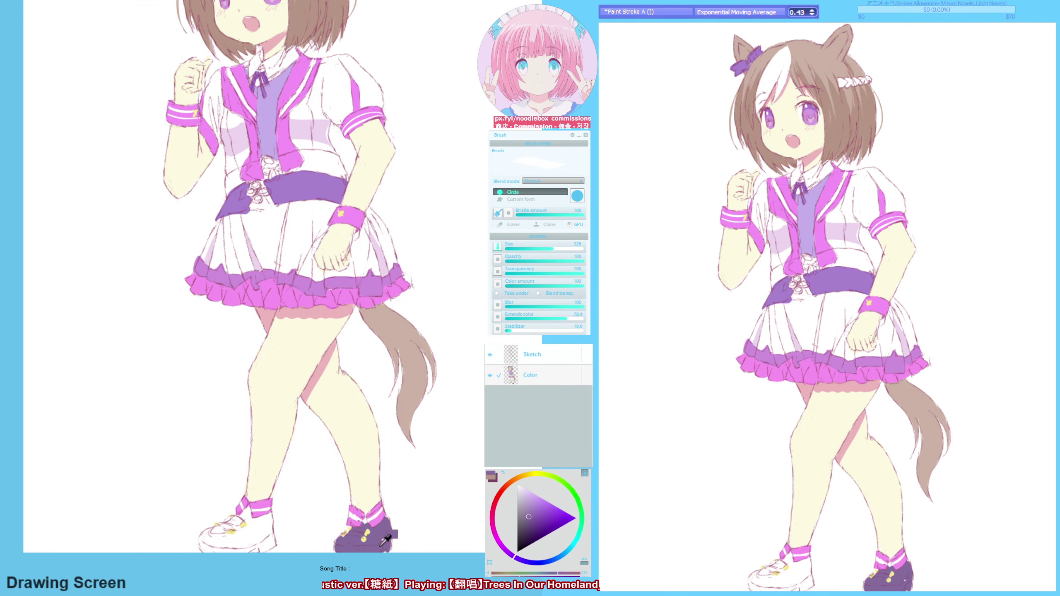
{"action": "left_click_drag", "start_coordinate": [269, 538], "coordinate": [254, 547]}
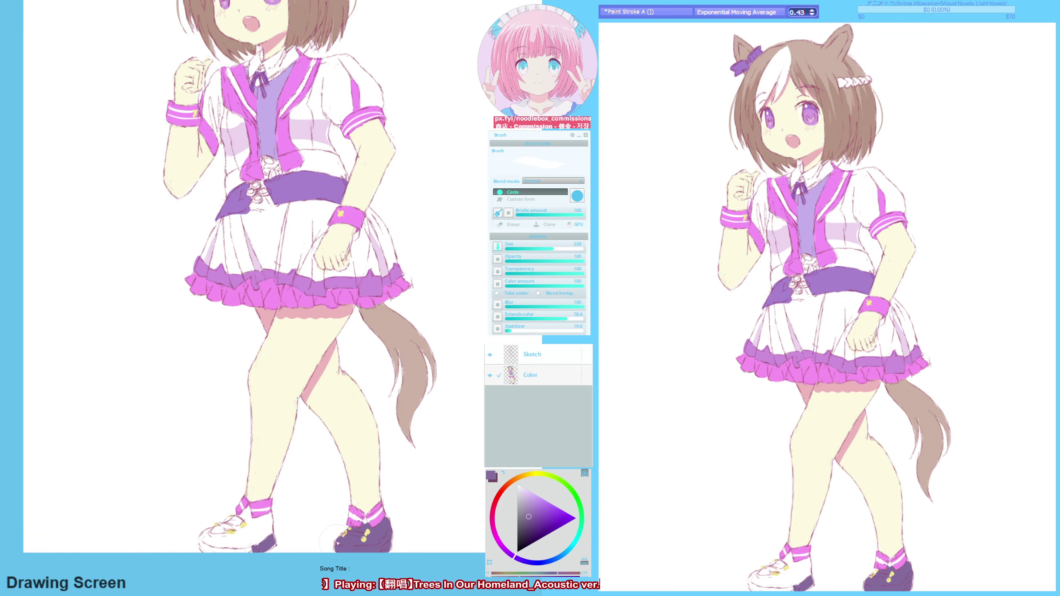
{"action": "scroll", "coordinate": [420, 317], "scroll_direction": "down", "scroll_amount": 3}
{"action": "scroll", "coordinate": [318, 138], "scroll_direction": "up", "scroll_amount": 3}
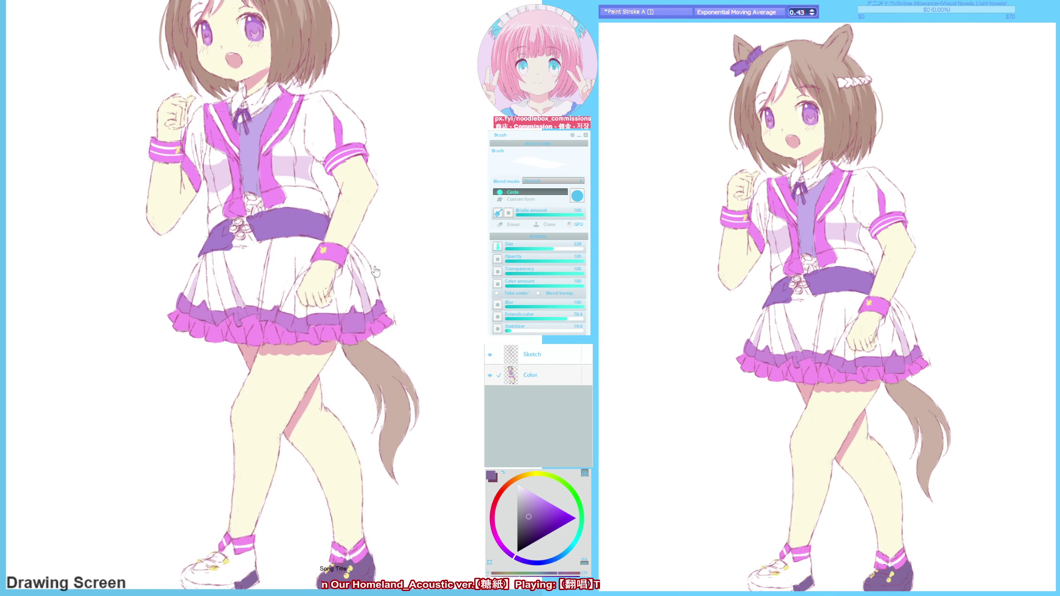
- Touch up rough edges on the figure's Color layer with the eraser and the sketch brush
{"action": "key", "text": "F9"}
{"action": "scroll", "coordinate": [318, 137], "scroll_direction": "up", "scroll_amount": 5}
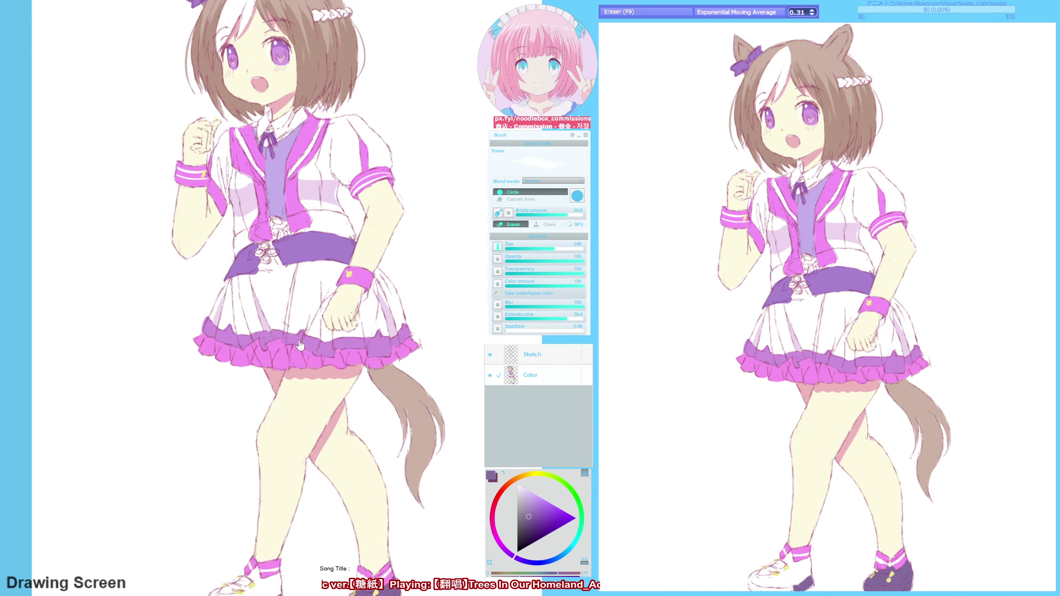
{"action": "key", "text": "F6"}
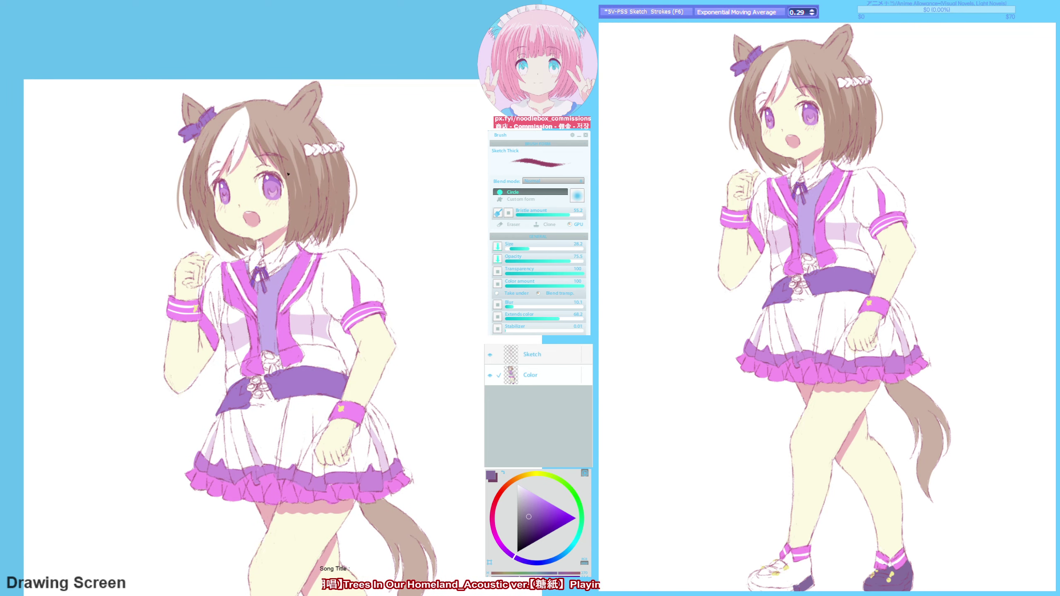
{"action": "scroll", "coordinate": [280, 169], "scroll_direction": "down", "scroll_amount": 3}
{"action": "scroll", "coordinate": [232, 272], "scroll_direction": "up", "scroll_amount": 2}
{"action": "key", "text": "F9"}
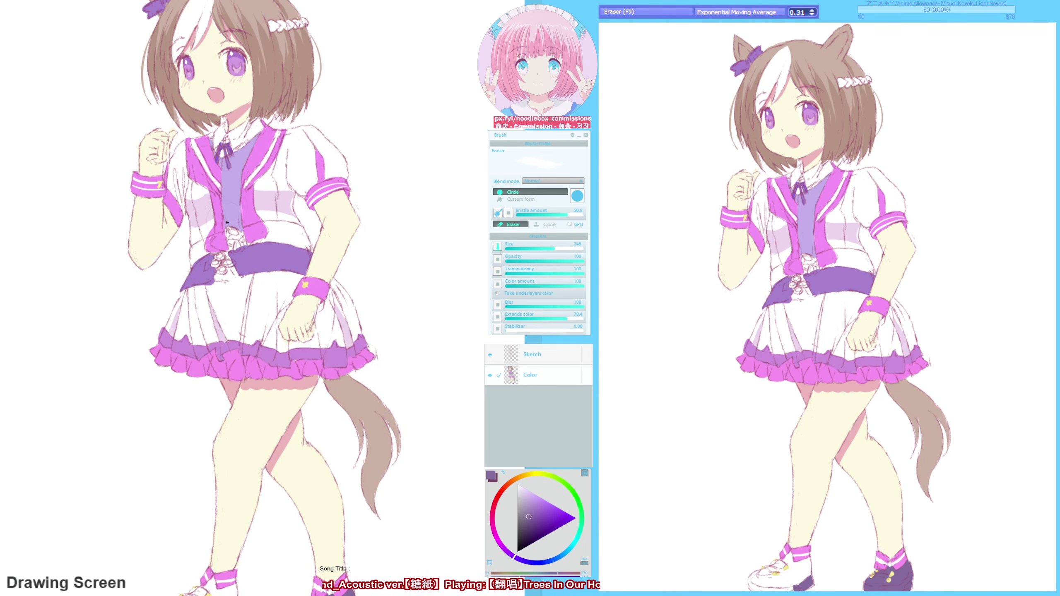
- Colour the clasp at the vest's lower edge and the flower ornament on the belt with pale yellow
{"action": "scroll", "coordinate": [232, 272], "scroll_direction": "up", "scroll_amount": 2}
{"action": "scroll", "coordinate": [232, 272], "scroll_direction": "up", "scroll_amount": 2}
{"action": "key", "text": "e"}
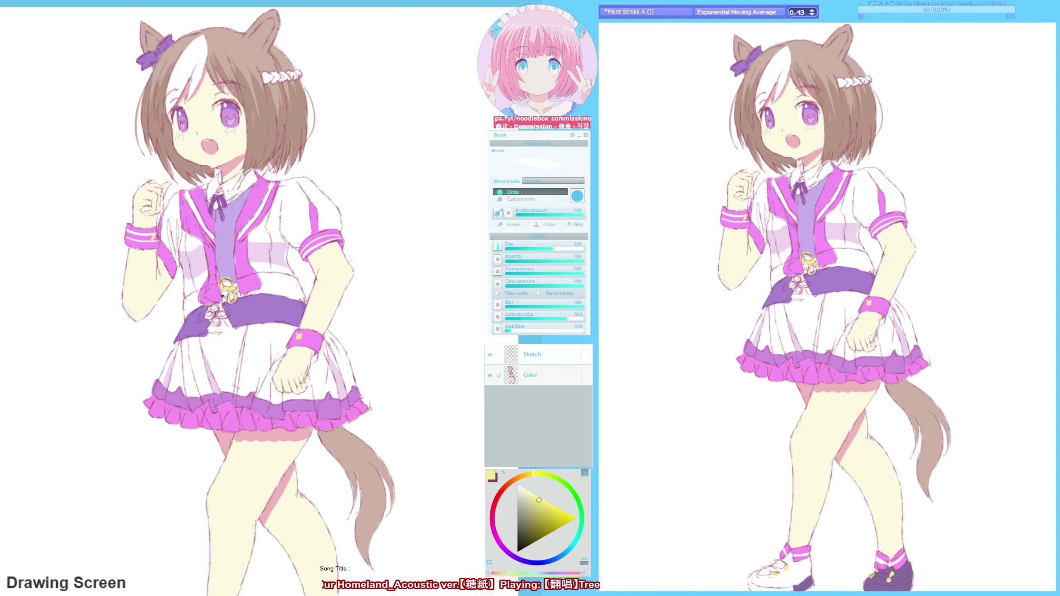
{"action": "scroll", "coordinate": [201, 310], "scroll_direction": "down", "scroll_amount": 1}
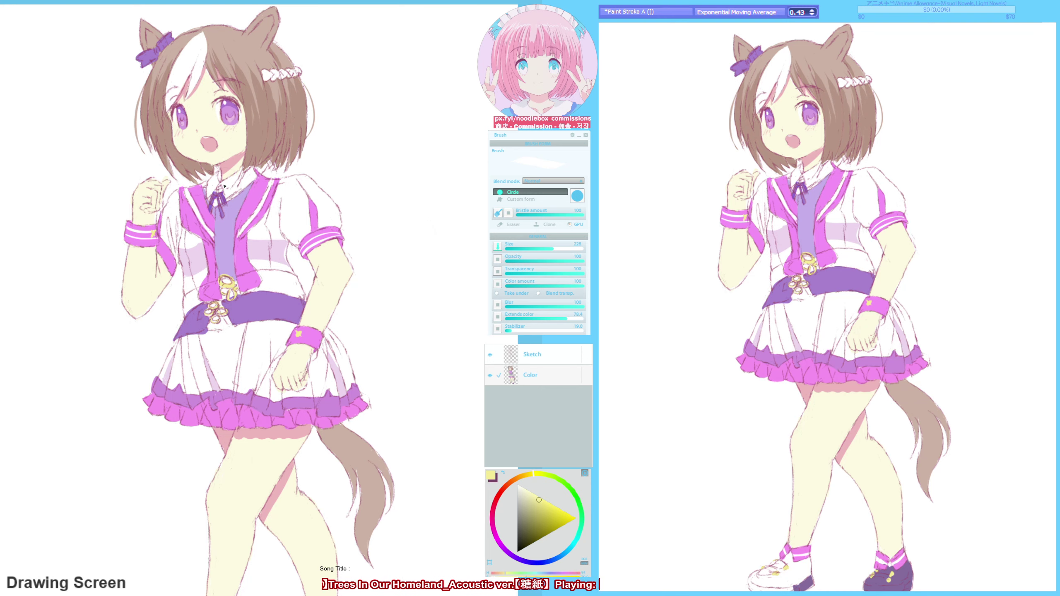
- Repaint the shirt panel between the lapels in the belt's violet, and sample magenta to tidy the vest's edge
{"action": "left_click", "coordinate": [209, 338], "text": "alt"}
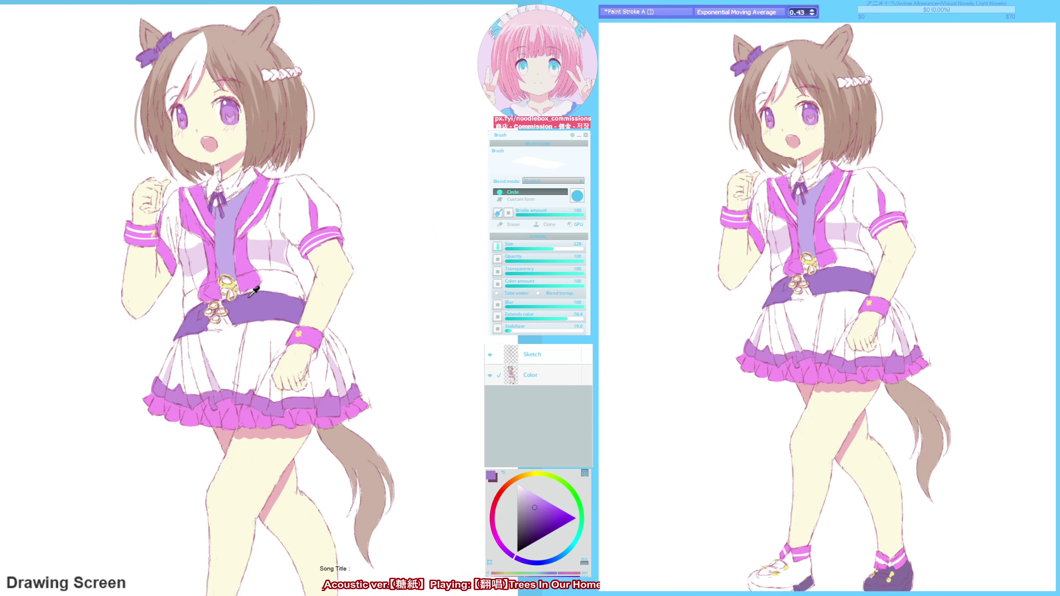
{"action": "mouse_move", "coordinate": [251, 294]}
{"action": "left_mouse_down"}
{"action": "mouse_move", "coordinate": [234, 276]}
{"action": "mouse_move", "coordinate": [233, 289]}
{"action": "mouse_move", "coordinate": [242, 277]}
{"action": "left_mouse_up"}
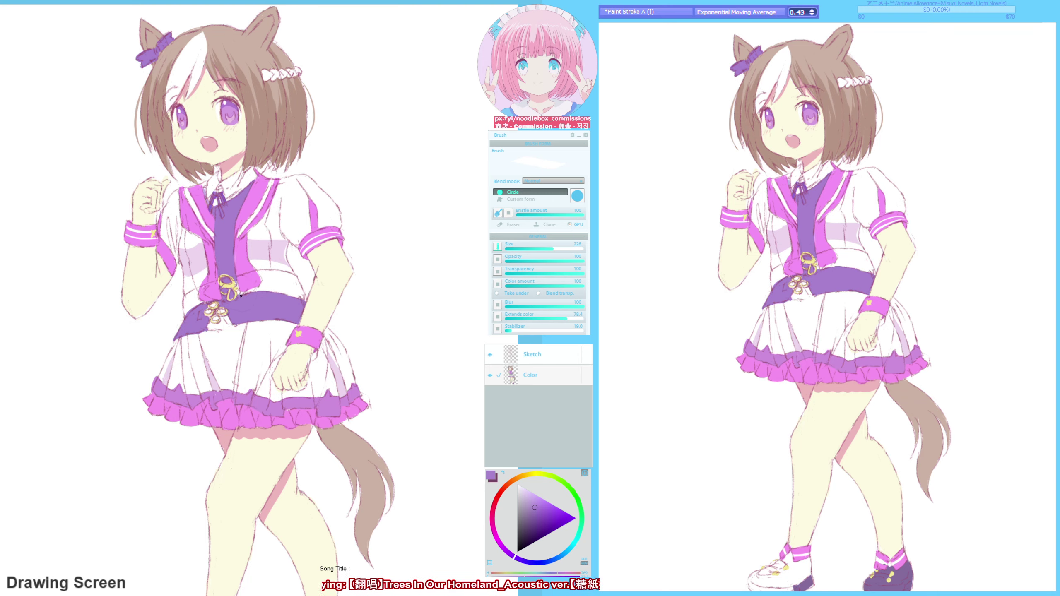
{"action": "scroll", "coordinate": [246, 295], "scroll_direction": "up", "scroll_amount": 1}
{"action": "left_click", "coordinate": [253, 294], "text": "alt"}
{"action": "scroll", "coordinate": [263, 302], "scroll_direction": "up", "scroll_amount": 2}
{"action": "scroll", "coordinate": [191, 226], "scroll_direction": "down", "scroll_amount": 2}
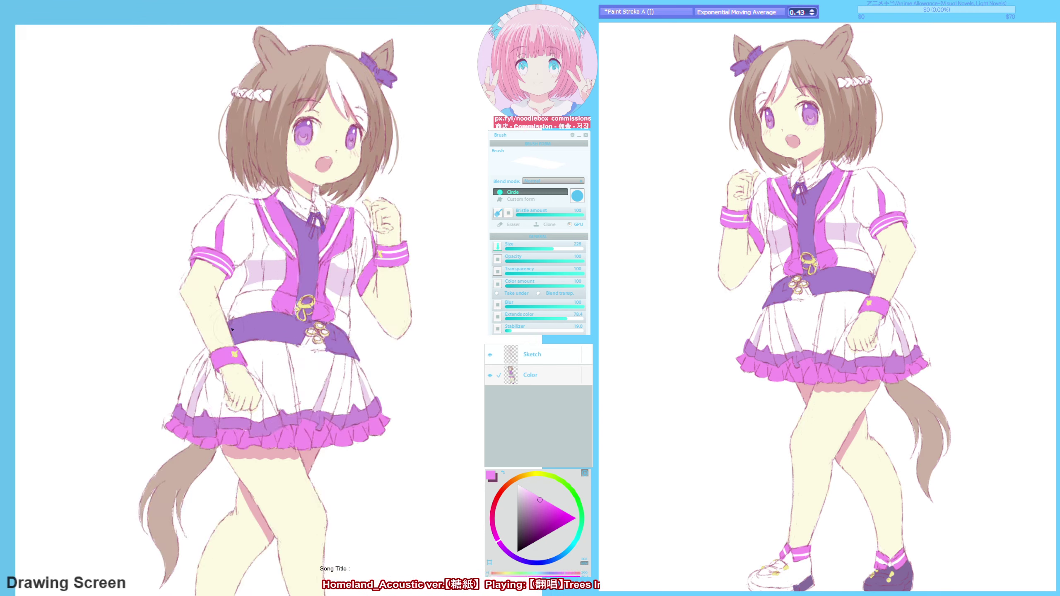
- Erase stray colour around the outfit and sample the pink leg shadow to touch up the shading below the skirt
{"action": "key", "text": "F9"}
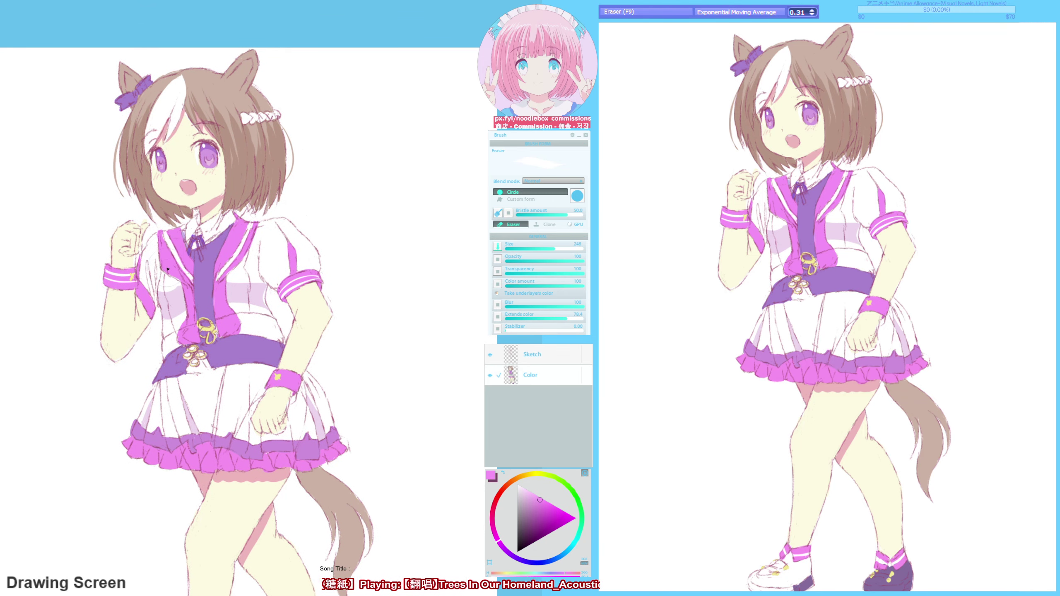
{"action": "left_click_drag", "start_coordinate": [264, 223], "coordinate": [220, 212]}
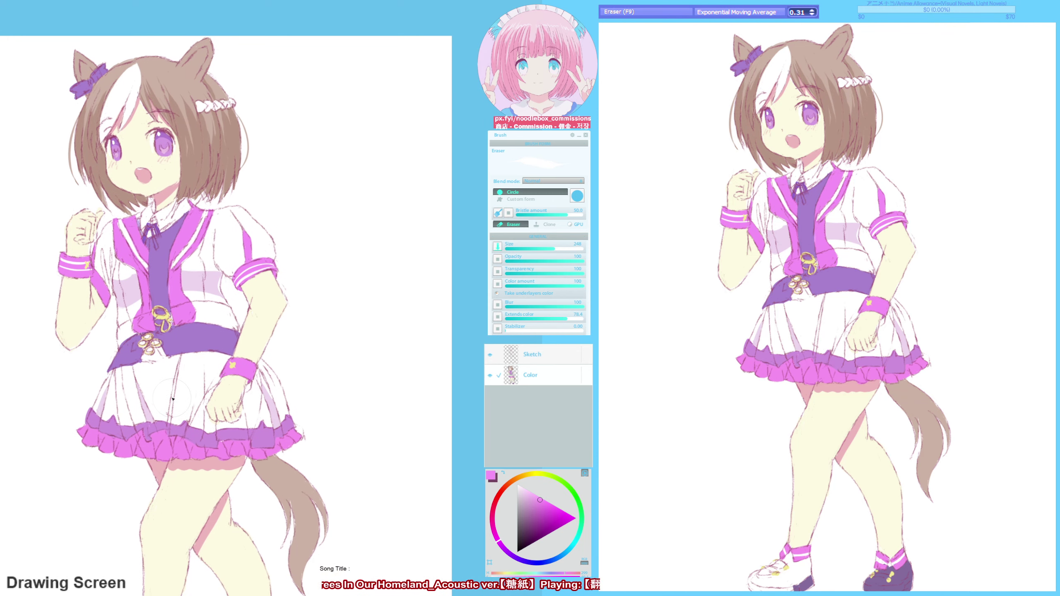
{"action": "key", "text": "F9"}
{"action": "left_click", "coordinate": [217, 428], "text": "alt"}
{"action": "mouse_move", "coordinate": [216, 429]}
{"action": "left_mouse_down"}
{"action": "mouse_move", "coordinate": [298, 274]}
{"action": "mouse_move", "coordinate": [289, 259]}
{"action": "left_mouse_up"}
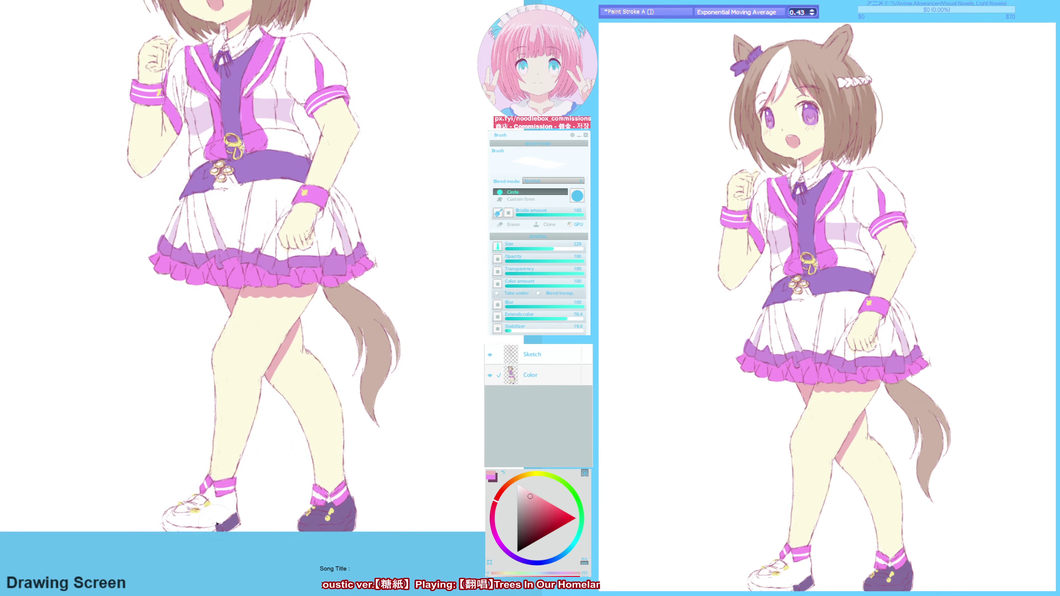
- Clean the front shoe's edges and extend the sampled dark purple along the bottom of its sole
{"action": "key", "text": "F9"}
{"action": "left_click_drag", "start_coordinate": [174, 507], "coordinate": [85, 521]}
{"action": "key", "text": "F9"}
{"action": "left_click", "coordinate": [125, 541], "text": "alt"}
{"action": "left_click_drag", "start_coordinate": [270, 452], "coordinate": [267, 486]}
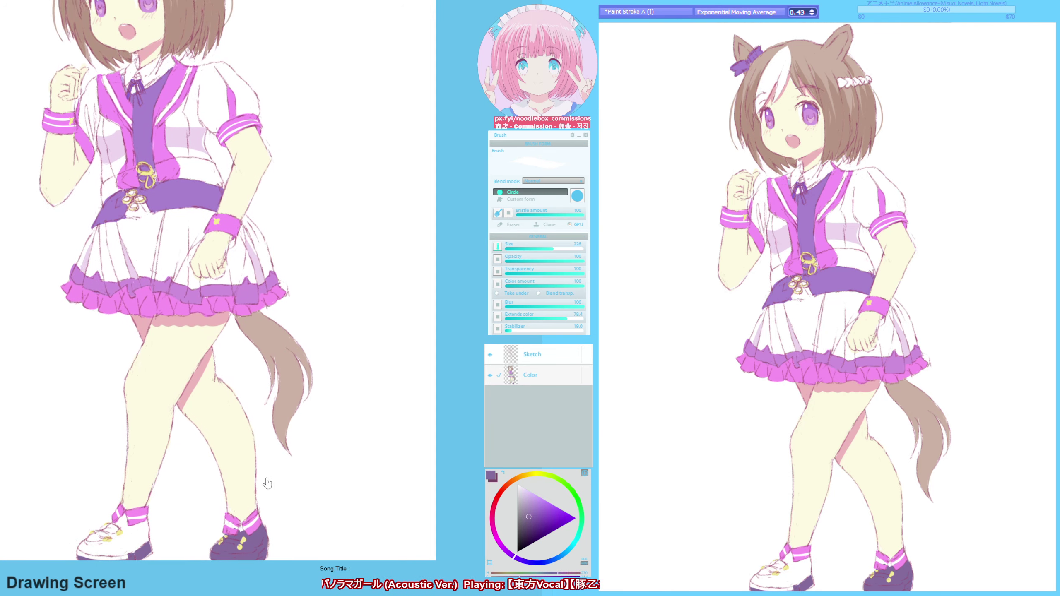
{"action": "left_click_drag", "start_coordinate": [145, 566], "coordinate": [321, 546]}
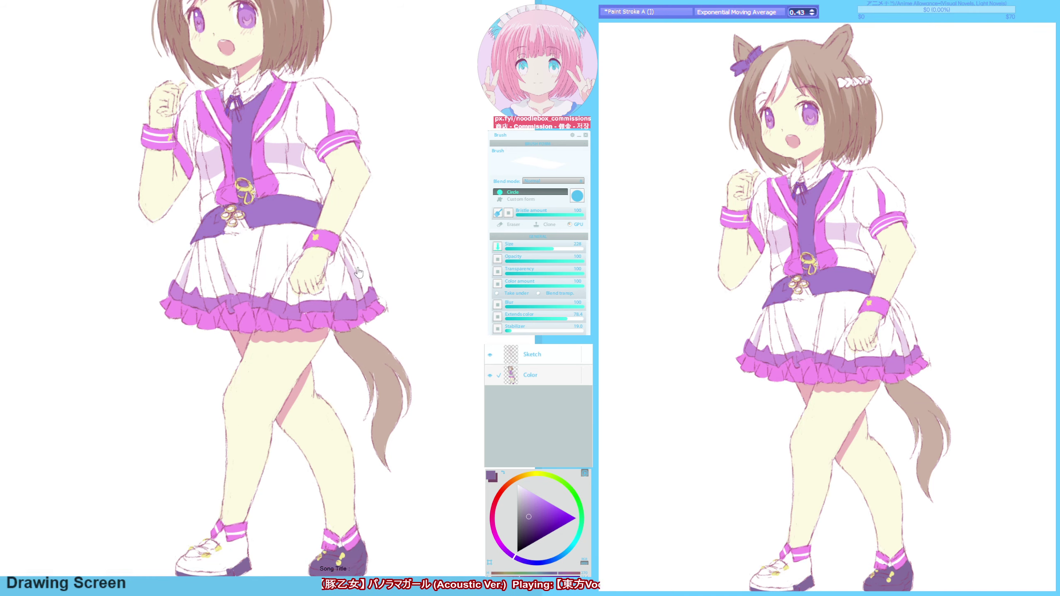
- Touch up the outer edge of the hair with its sampled brown and erase stray colour beside it
{"action": "left_click", "coordinate": [161, 151], "text": "alt"}
{"action": "mouse_move", "coordinate": [167, 55]}
{"action": "left_mouse_down"}
{"action": "mouse_move", "coordinate": [160, 151]}
{"action": "mouse_move", "coordinate": [125, 171]}
{"action": "left_mouse_up"}
{"action": "key", "text": "F9"}
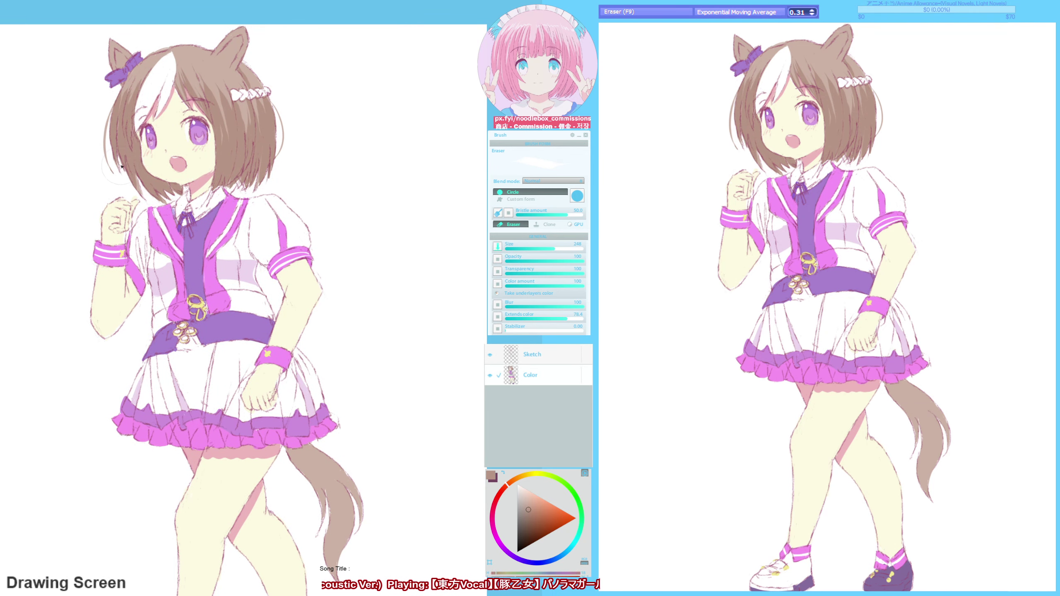
{"action": "mouse_move", "coordinate": [282, 448]}
{"action": "left_mouse_down"}
{"action": "mouse_move", "coordinate": [282, 381]}
{"action": "mouse_move", "coordinate": [309, 257]}
{"action": "left_mouse_up"}
{"action": "key", "text": "F9"}
- Sample magenta from the skirt's frill to touch up the outfit's trim, and erase colour spilling past its edges
{"action": "left_click", "coordinate": [308, 257], "text": "alt"}
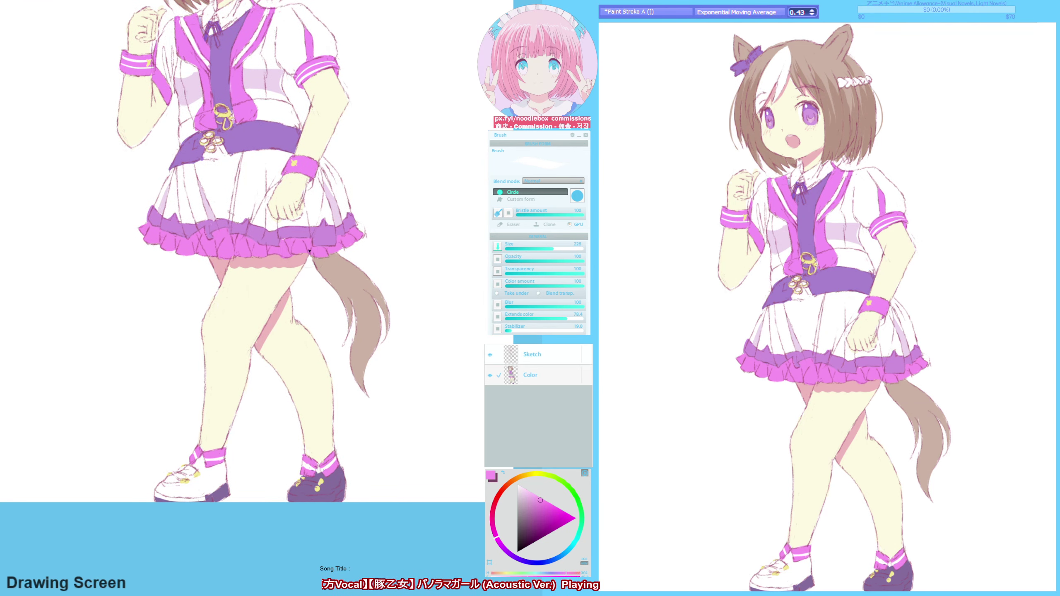
{"action": "key", "text": "F6"}
{"action": "scroll", "coordinate": [286, 241], "scroll_direction": "up", "scroll_amount": 5}
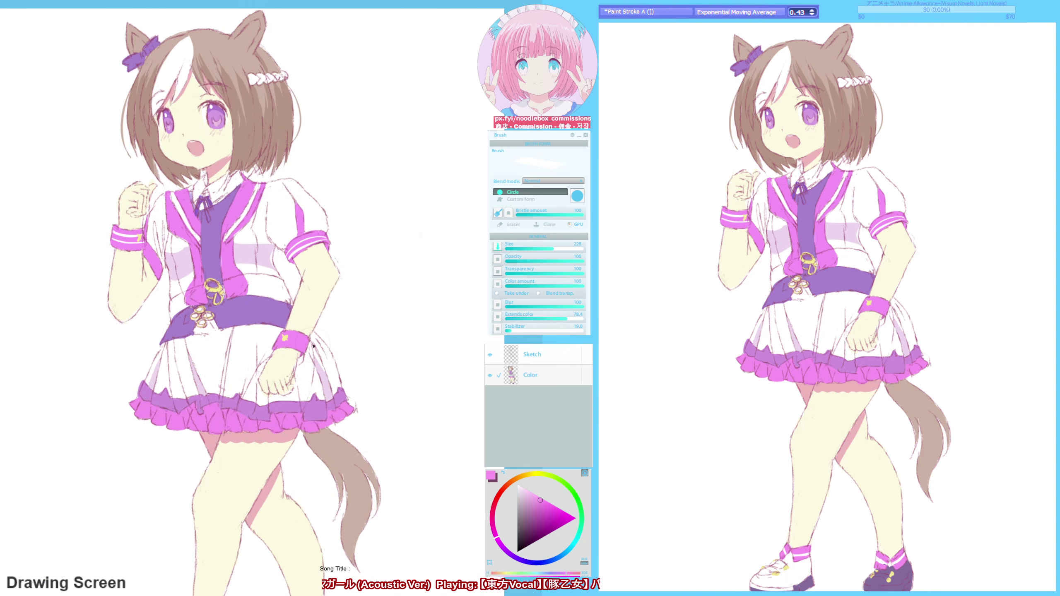
{"action": "key", "text": "F9"}
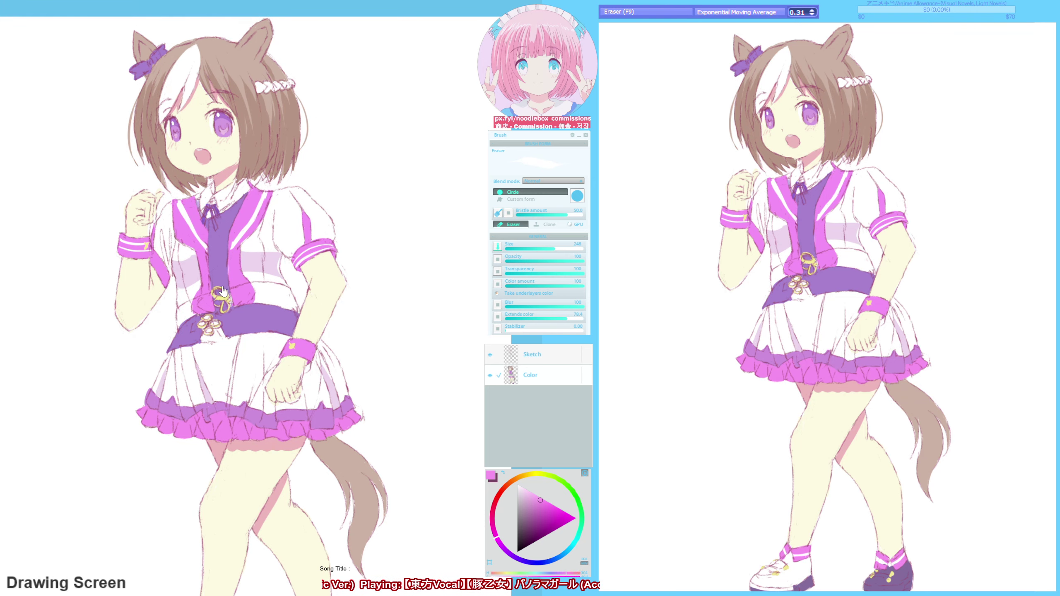
{"action": "key", "text": "b"}
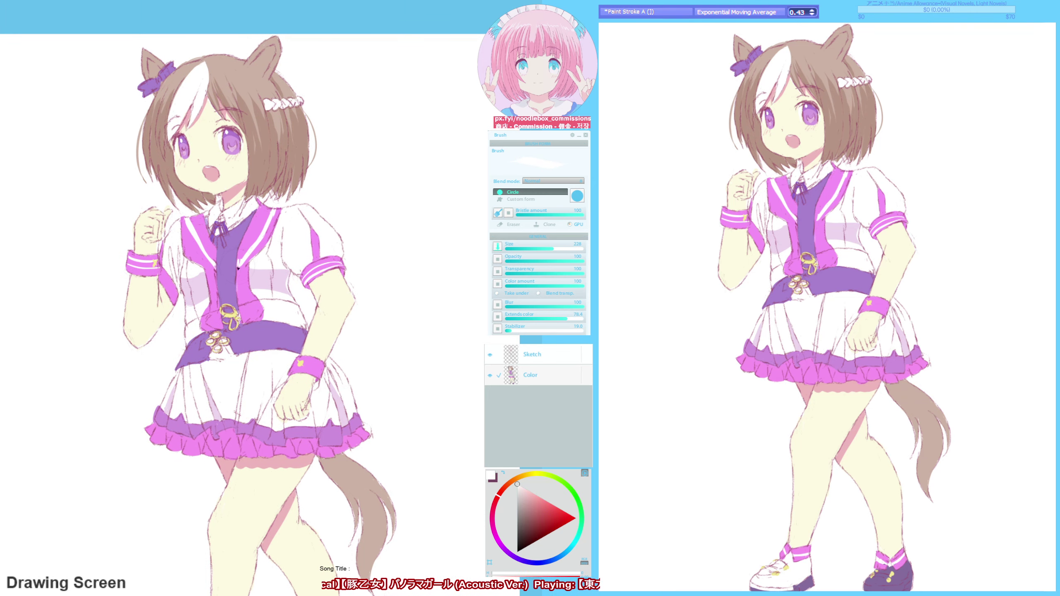
- Refine the sailor lapels by alternately sampling their magenta and white and repainting the stripe edges
{"action": "left_click", "coordinate": [159, 247], "text": "alt"}
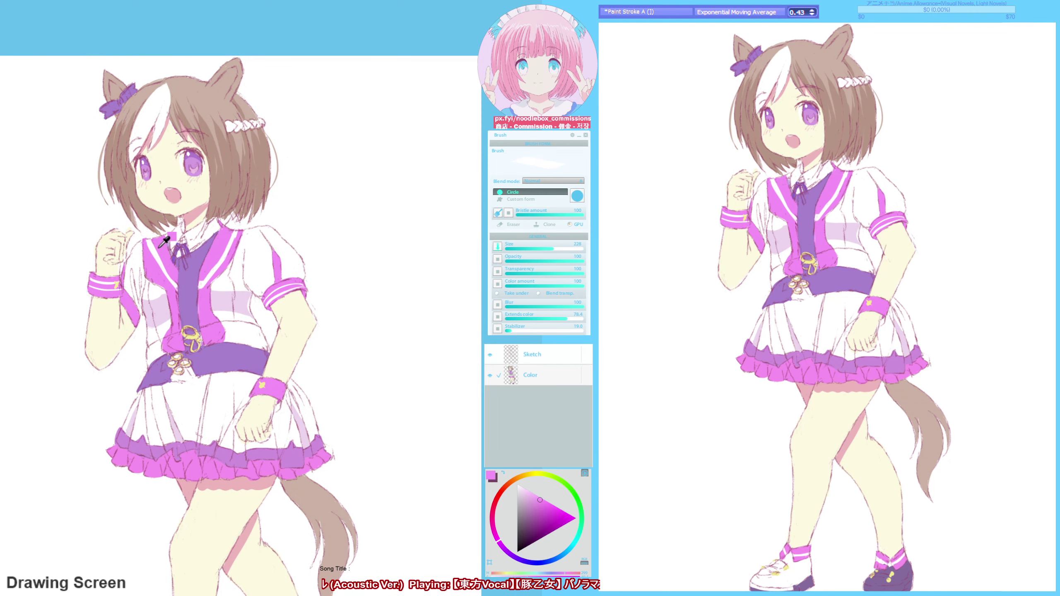
{"action": "left_click", "coordinate": [151, 240], "text": "alt"}
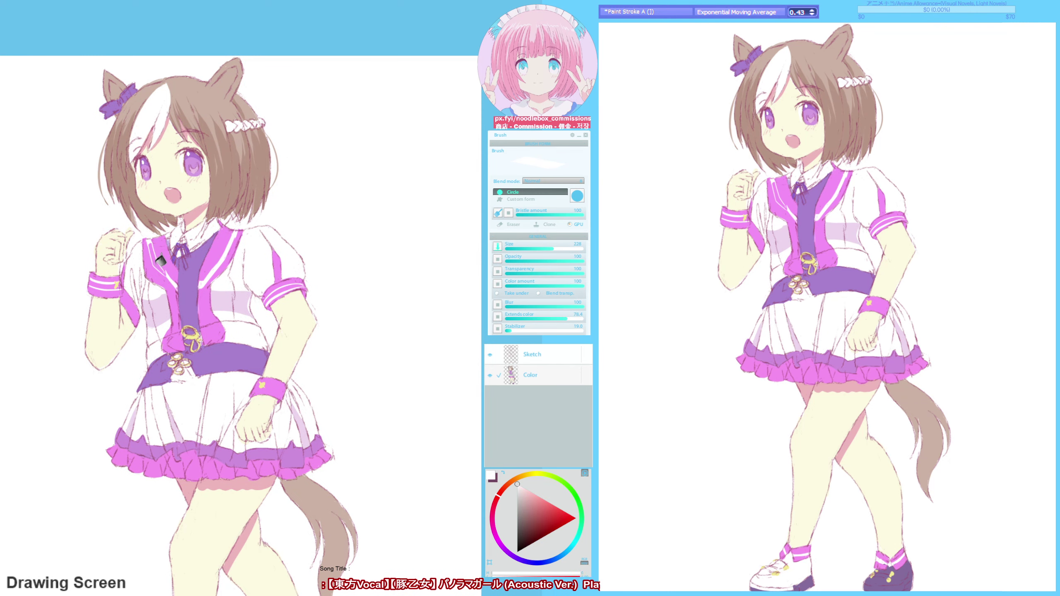
{"action": "left_click", "coordinate": [160, 261], "text": "alt"}
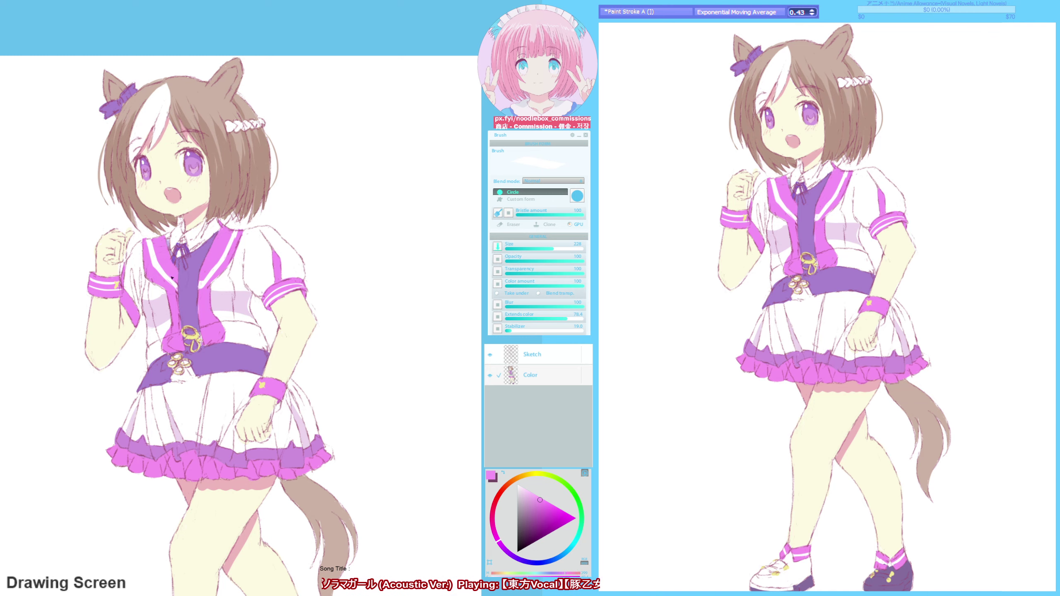
{"action": "left_click", "coordinate": [202, 287], "text": "alt"}
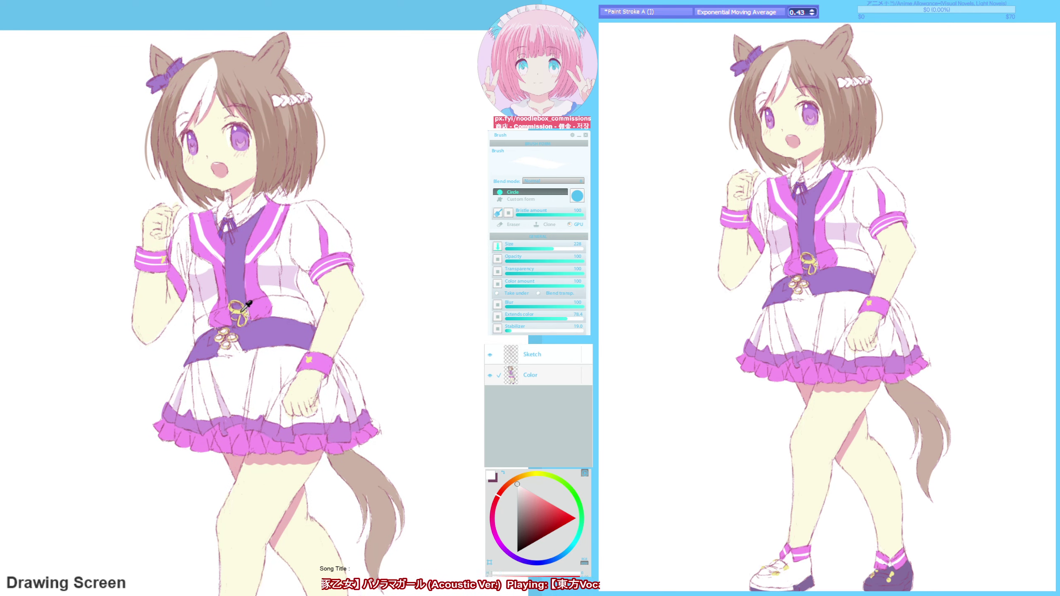
- Sample the clasp's yellow to paint small ornaments on both lapels and loops on the belt, adding sketch lines
{"action": "left_click", "coordinate": [245, 308], "text": "alt"}
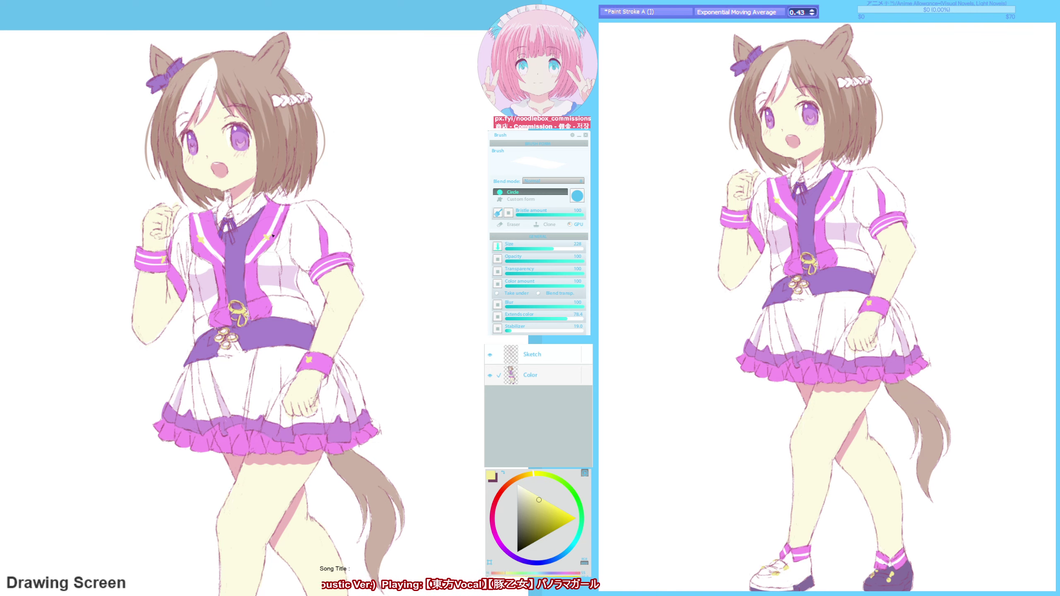
{"action": "key", "text": "F6"}
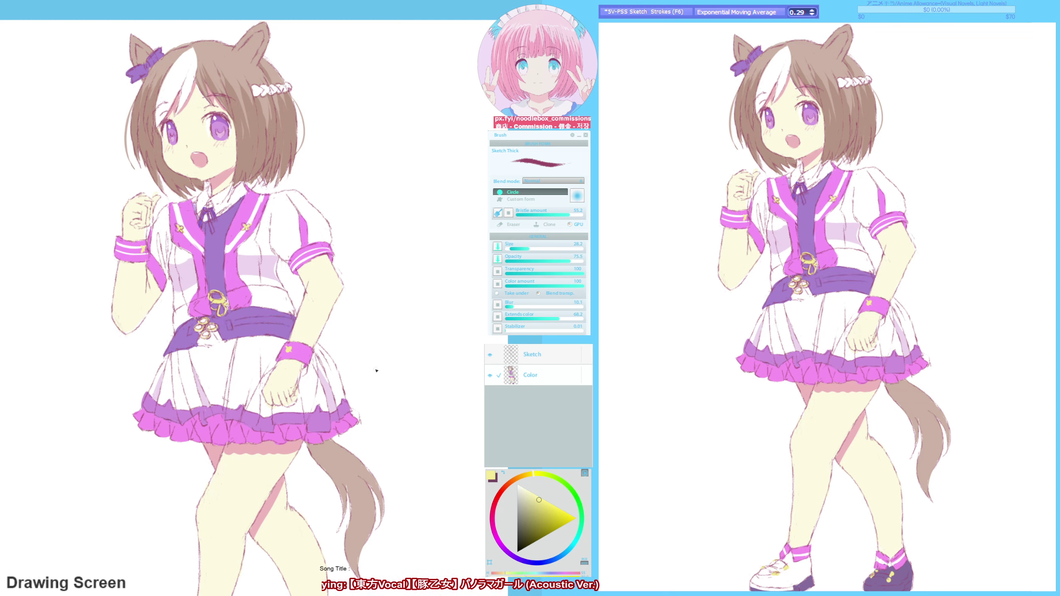
{"action": "key", "text": "F5"}
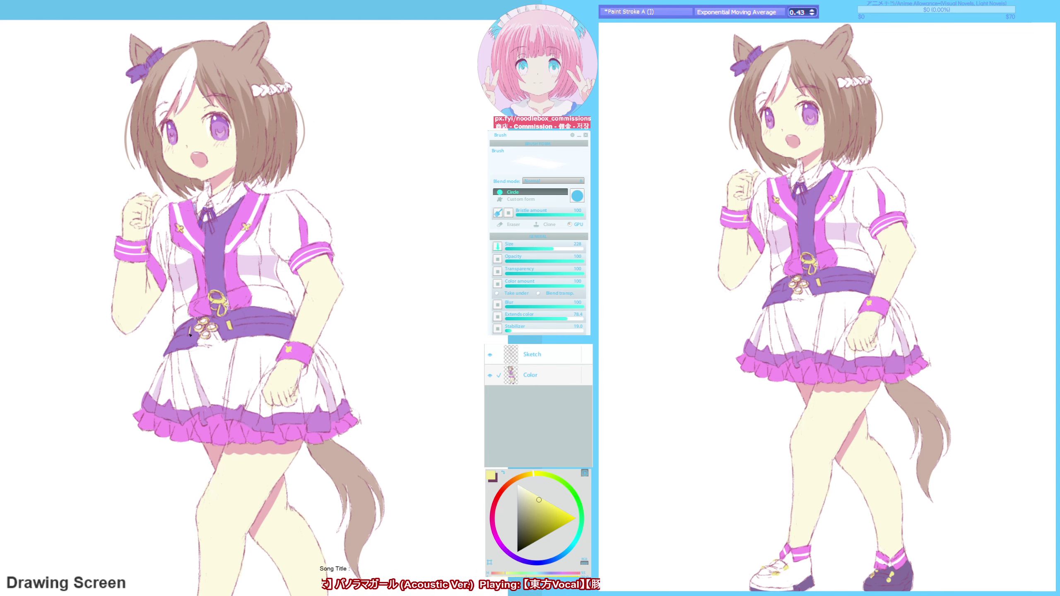
- Shade the belt with sampled violet, then tidy the flower ornament with white and the eraser
{"action": "left_click", "coordinate": [273, 320], "text": "alt"}
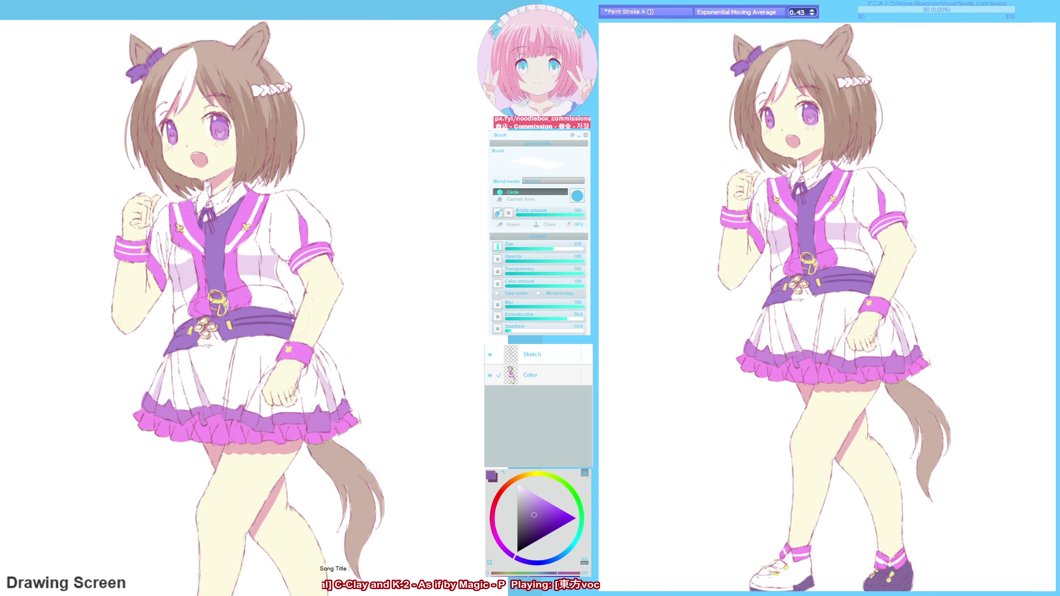
{"action": "left_click_drag", "start_coordinate": [294, 322], "coordinate": [239, 322]}
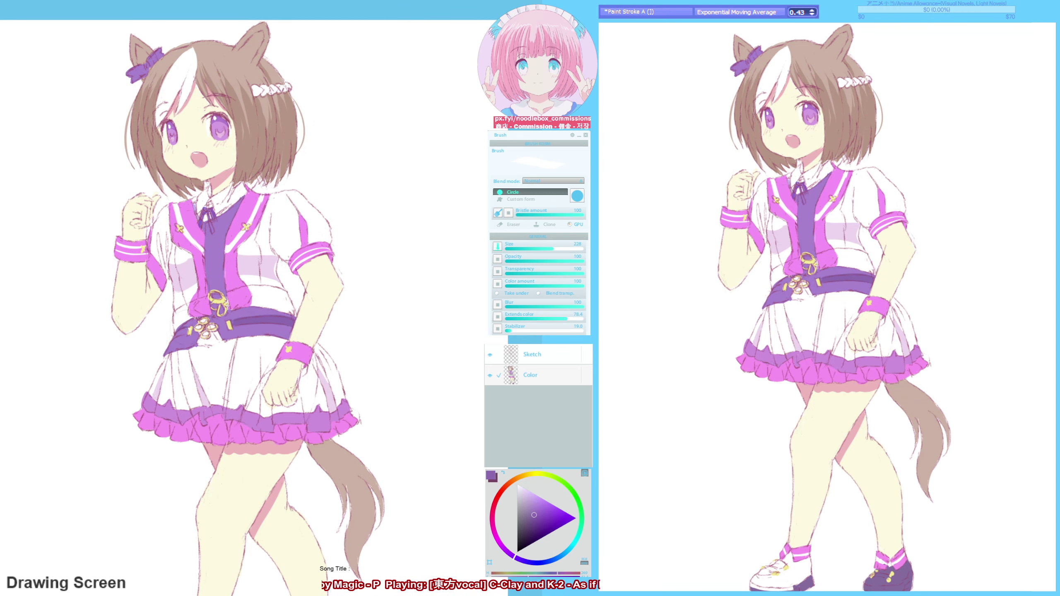
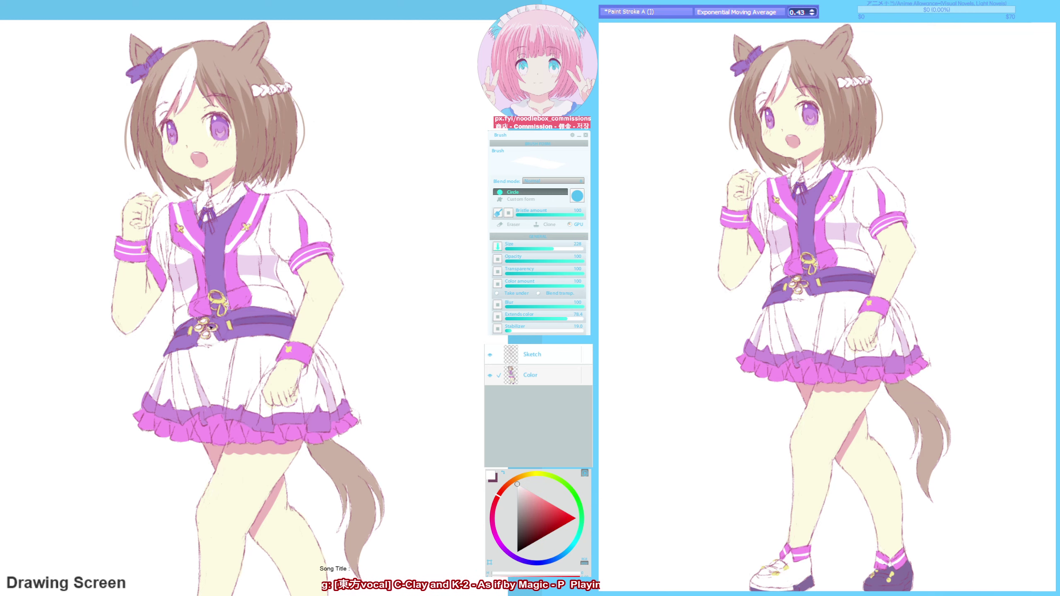
{"action": "key", "text": "F9"}
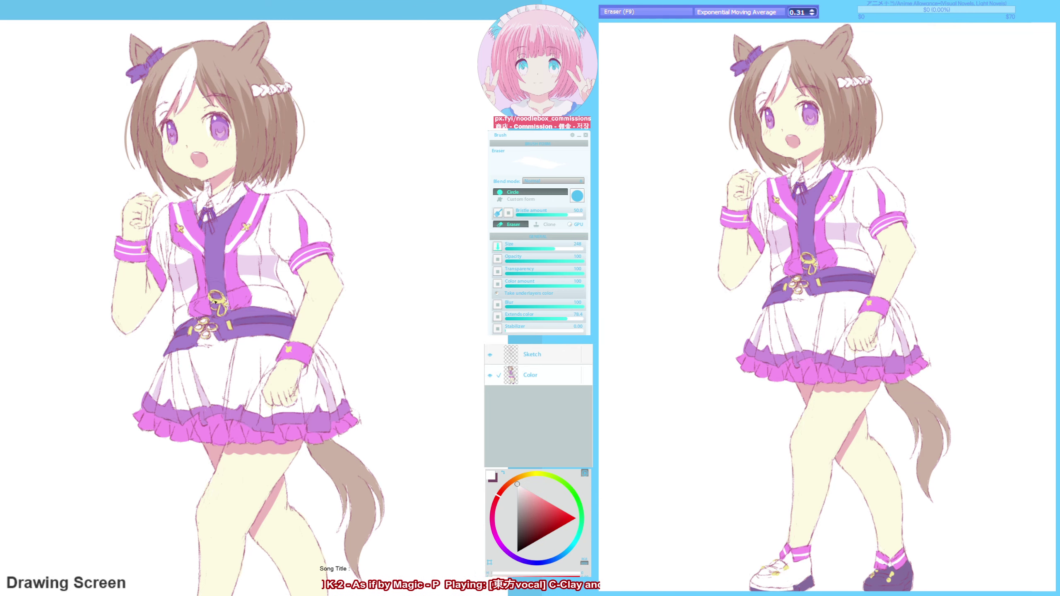
{"action": "left_click_drag", "start_coordinate": [236, 252], "coordinate": [233, 264]}
{"action": "key", "text": "F9"}
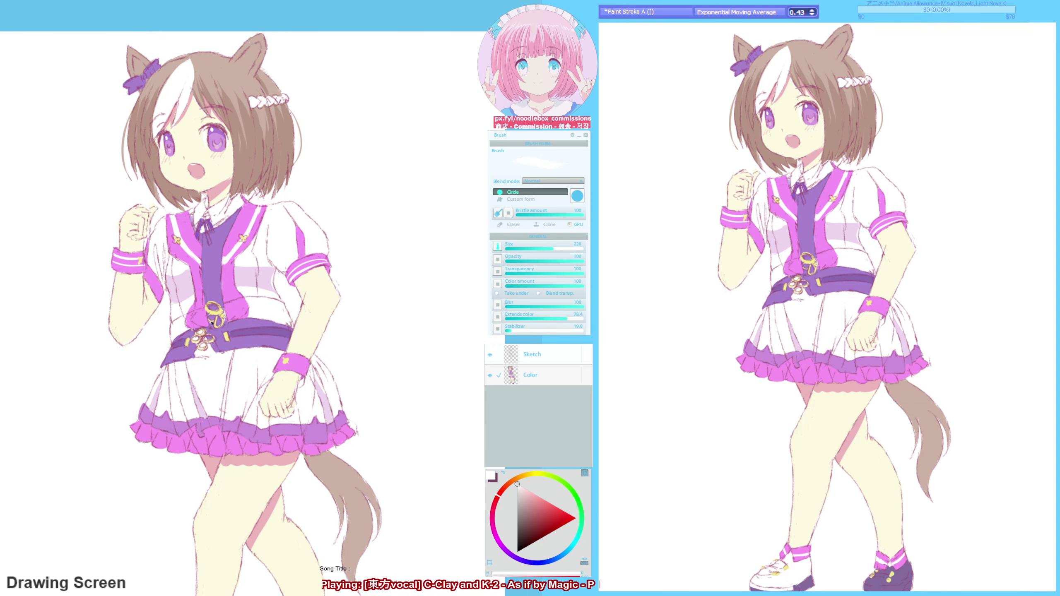
{"action": "key", "text": "F9"}
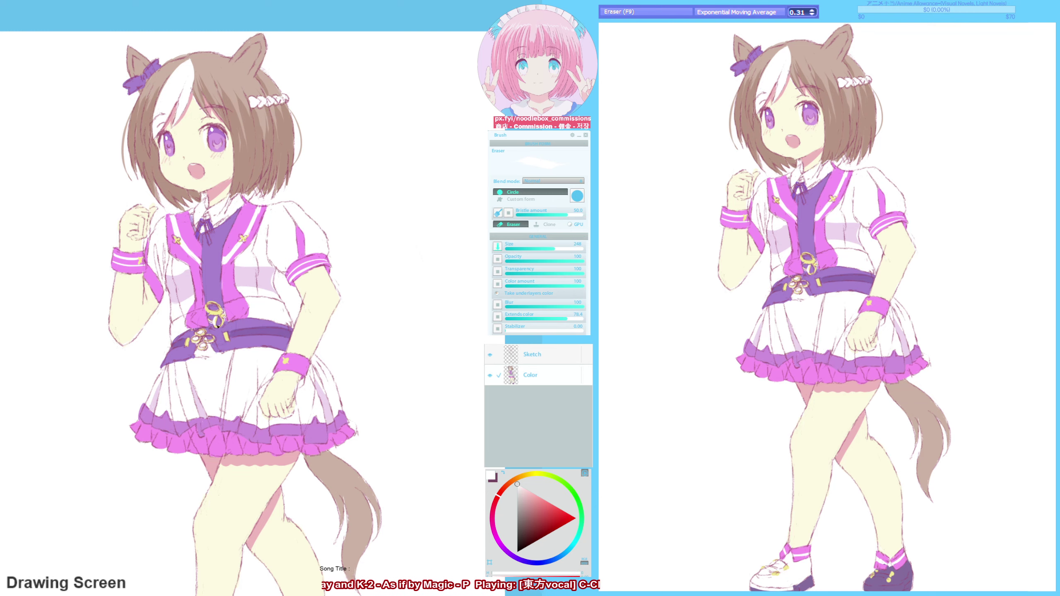
- Refine the clasp at the vest's lower edge with sketch lines and its sampled violet and yellow
{"action": "key", "text": "F6"}
{"action": "key", "text": "F6"}
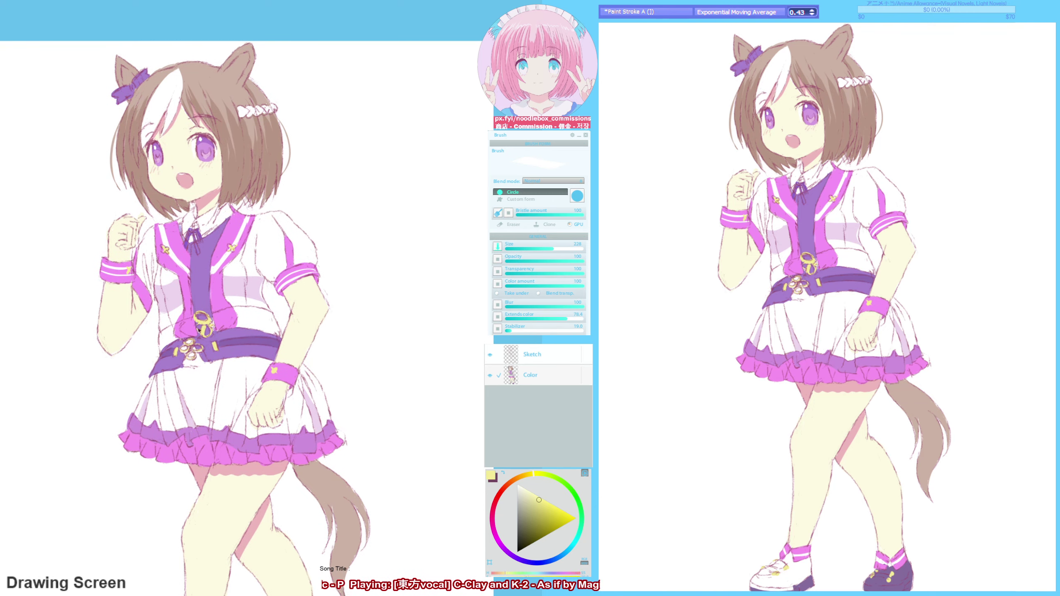
{"action": "left_click", "coordinate": [203, 320], "text": "alt"}
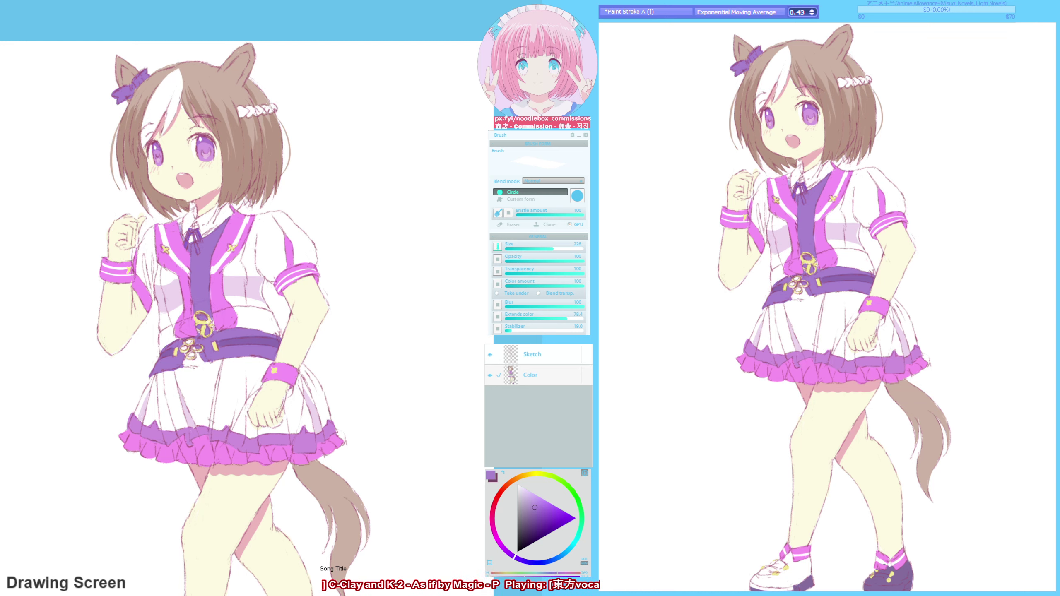
{"action": "left_click", "coordinate": [204, 317], "text": "alt"}
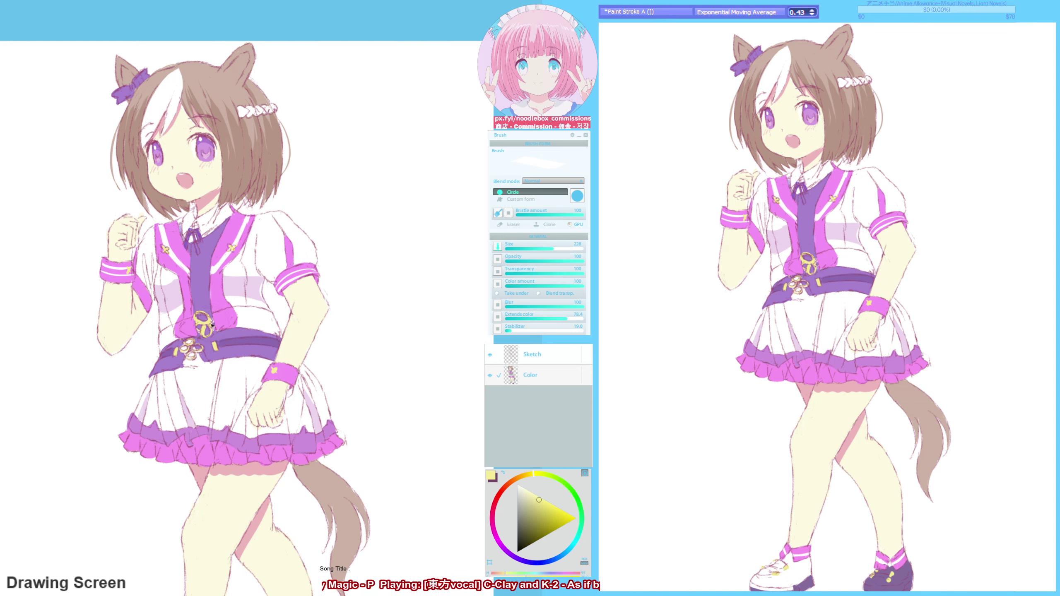
{"action": "key", "text": "F9"}
{"action": "key", "text": "F9"}
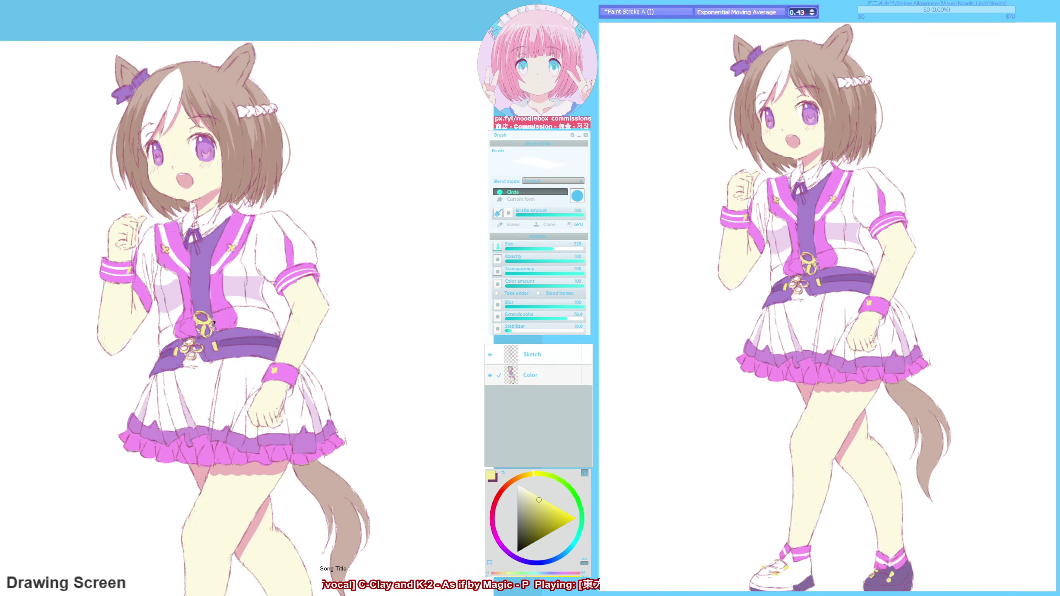
- Touch up the vest around the clasp with sampled magenta, erase excess colour and reinforce the linework
{"action": "left_click", "coordinate": [222, 326], "text": "alt"}
{"action": "mouse_move", "coordinate": [212, 293]}
{"action": "left_mouse_down"}
{"action": "mouse_move", "coordinate": [159, 258]}
{"action": "mouse_move", "coordinate": [141, 228]}
{"action": "left_mouse_up"}
{"action": "key", "text": "F9"}
{"action": "key", "text": "F6"}
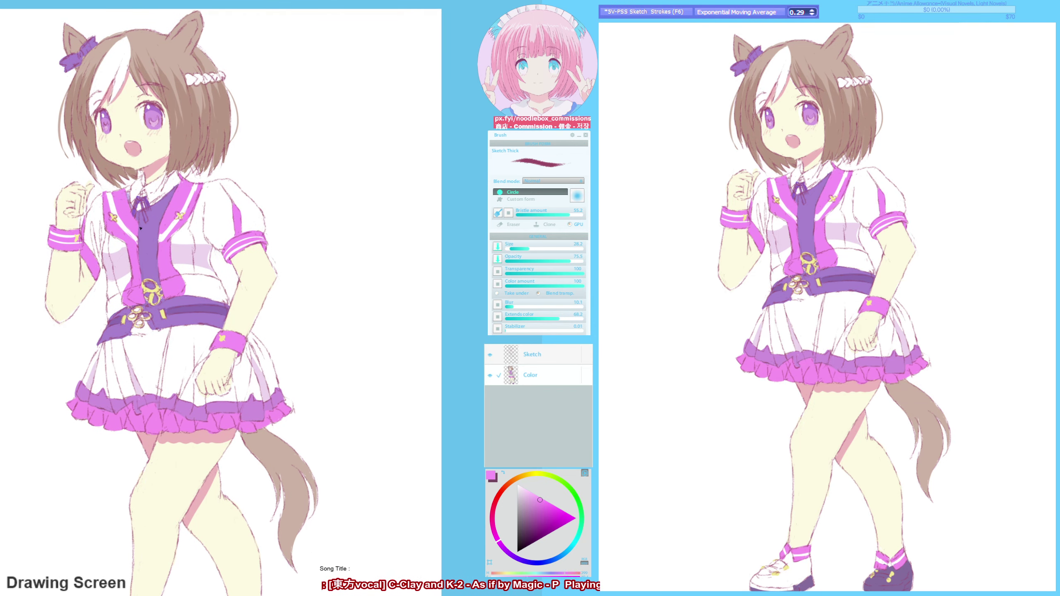
{"action": "left_click_drag", "start_coordinate": [165, 341], "coordinate": [214, 341]}
- Paint shadows in the pink skin-shadow colour on the arms beneath the sleeve cuff
{"action": "key", "text": "F5"}
{"action": "left_click", "coordinate": [305, 247], "text": "alt"}
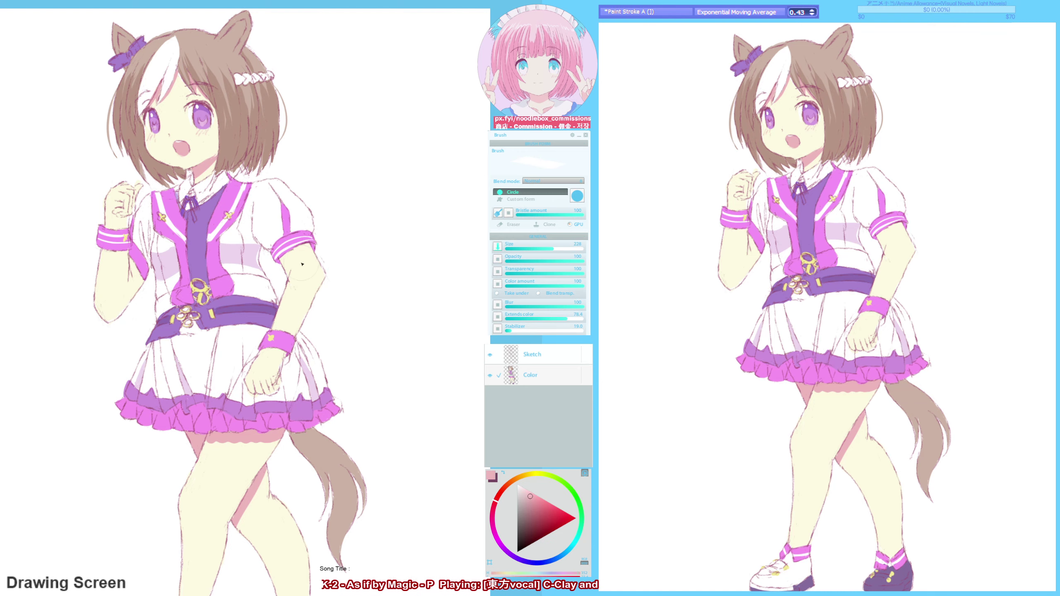
{"action": "mouse_move", "coordinate": [130, 257]}
{"action": "left_mouse_down"}
{"action": "mouse_move", "coordinate": [129, 303]}
{"action": "mouse_move", "coordinate": [138, 298]}
{"action": "left_mouse_up"}
{"action": "mouse_move", "coordinate": [163, 219]}
{"action": "left_mouse_down"}
{"action": "mouse_move", "coordinate": [195, 246]}
{"action": "mouse_move", "coordinate": [161, 237]}
{"action": "mouse_move", "coordinate": [160, 204]}
{"action": "left_mouse_up"}
- Refine the raised fist's outline with the eraser and sketch brush
{"action": "key", "text": "F9"}
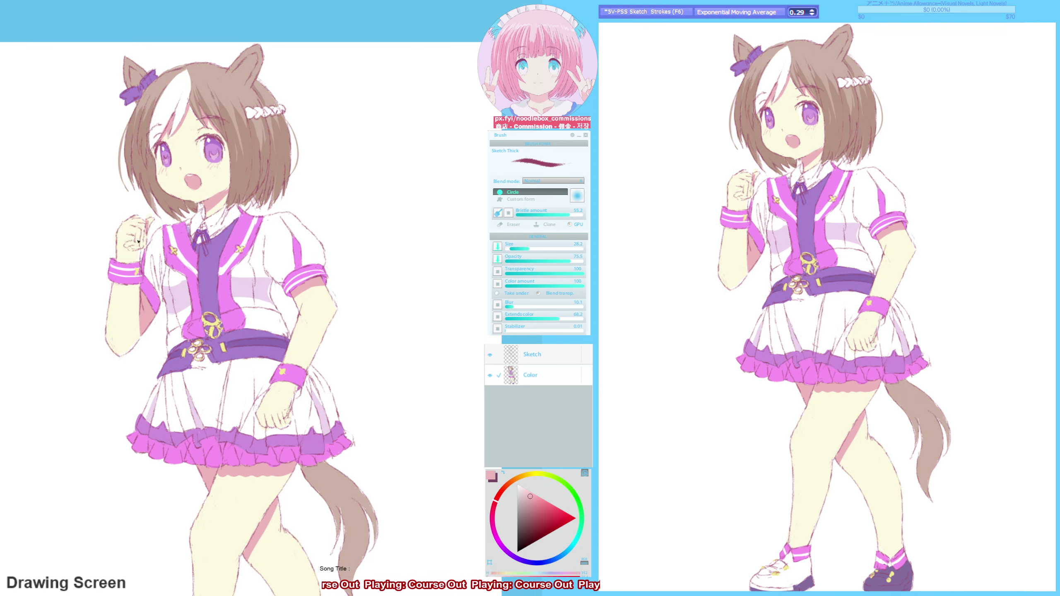
{"action": "left_click_drag", "start_coordinate": [233, 259], "coordinate": [183, 188]}
{"action": "mouse_move", "coordinate": [250, 217]}
{"action": "left_mouse_down"}
{"action": "mouse_move", "coordinate": [236, 201]}
{"action": "mouse_move", "coordinate": [263, 176]}
{"action": "left_mouse_up"}
- Flip the canvas to check the pose, and clean the lines and pink shadow where the legs overlap at the knee
{"action": "key", "text": "h"}
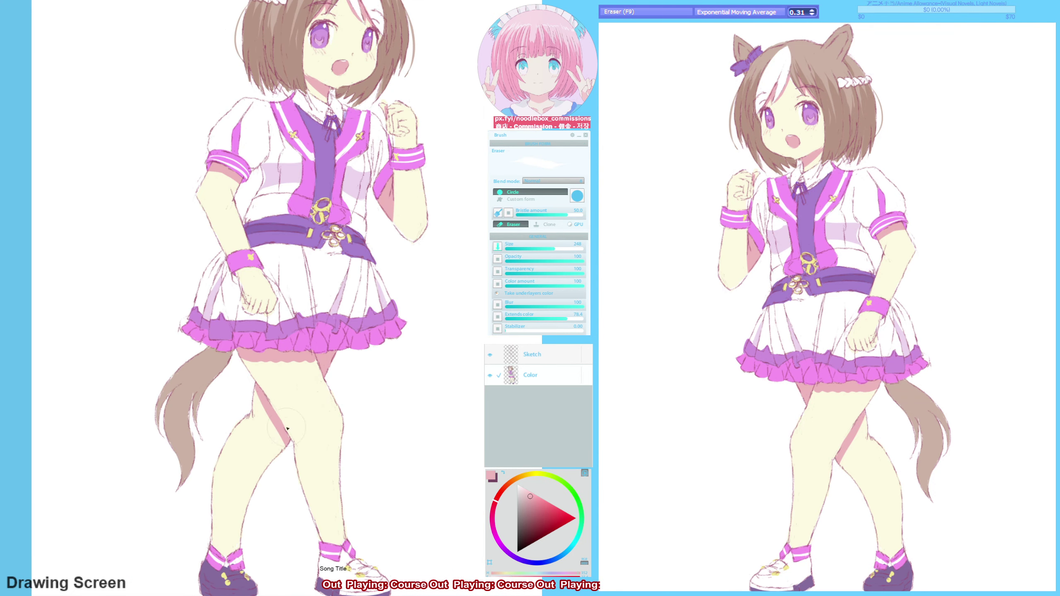
{"action": "key", "text": "F6"}
{"action": "key", "text": "h"}
{"action": "key", "text": "h"}
{"action": "key", "text": "b"}
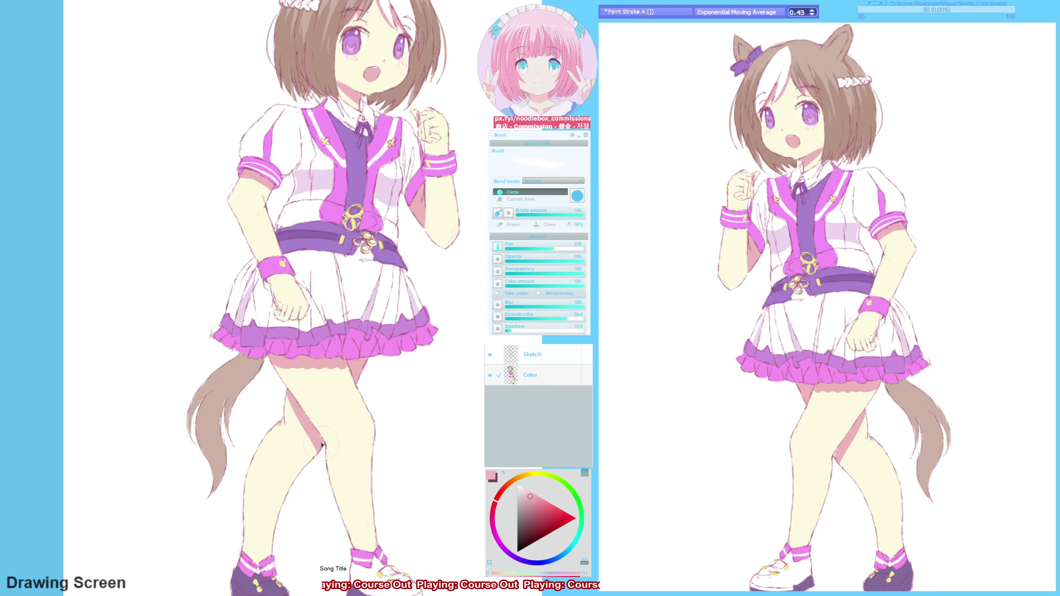
{"action": "key", "text": "F9"}
{"action": "key", "text": "h"}
{"action": "left_click_drag", "start_coordinate": [327, 435], "coordinate": [262, 580]}
- Touch up the back leg down to the ankle with sampled pale skin colour, check it mirrored and erase the excess
{"action": "key", "text": "b"}
{"action": "left_click", "coordinate": [300, 513], "text": "alt"}
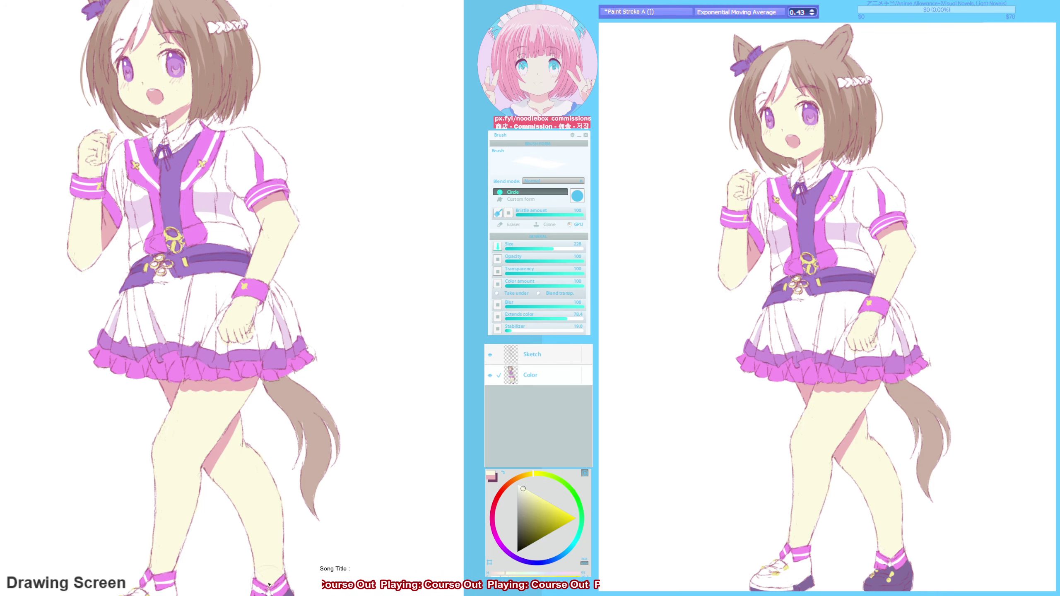
{"action": "key", "text": "h"}
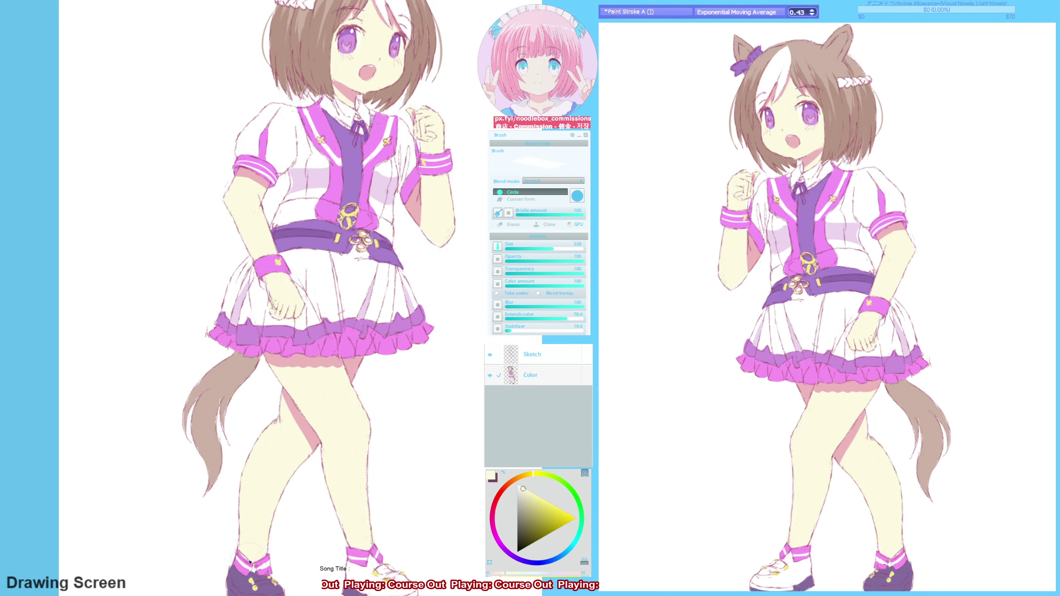
{"action": "key", "text": "F9"}
{"action": "key", "text": "h"}
{"action": "left_click_drag", "start_coordinate": [175, 418], "coordinate": [197, 460]}
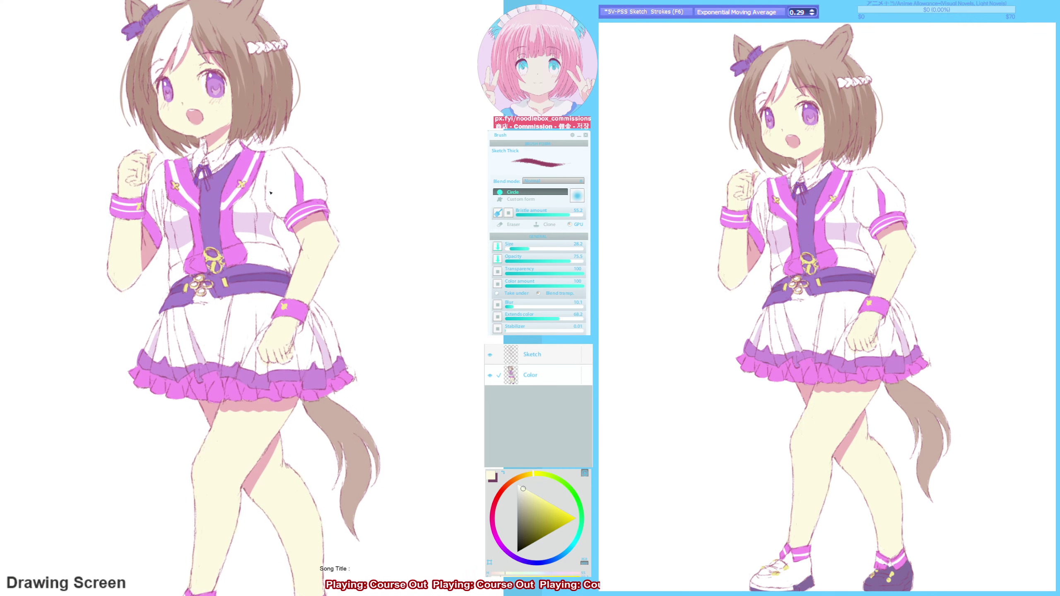
- Erase stray marks around the back foot's sock and touch up the hair's linework beside the face with the sketch brush
{"action": "scroll", "coordinate": [198, 51], "scroll_direction": "up", "scroll_amount": 3}
{"action": "scroll", "coordinate": [351, 308], "scroll_direction": "down", "scroll_amount": 3}
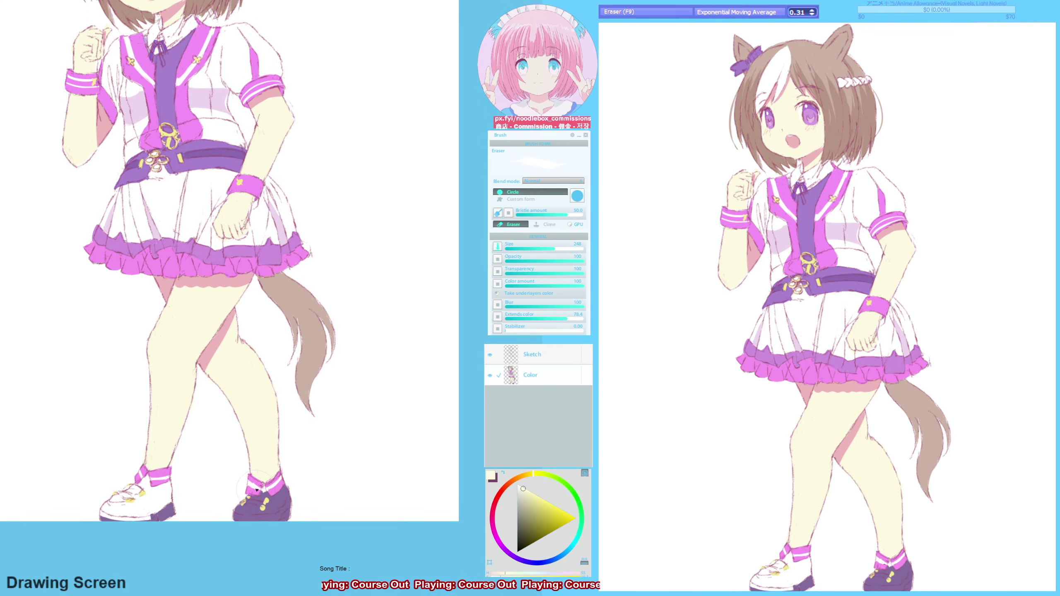
{"action": "scroll", "coordinate": [304, 388], "scroll_direction": "down", "scroll_amount": 3}
{"action": "left_click_drag", "start_coordinate": [139, 126], "coordinate": [151, 167]}
{"action": "key", "text": "F6"}
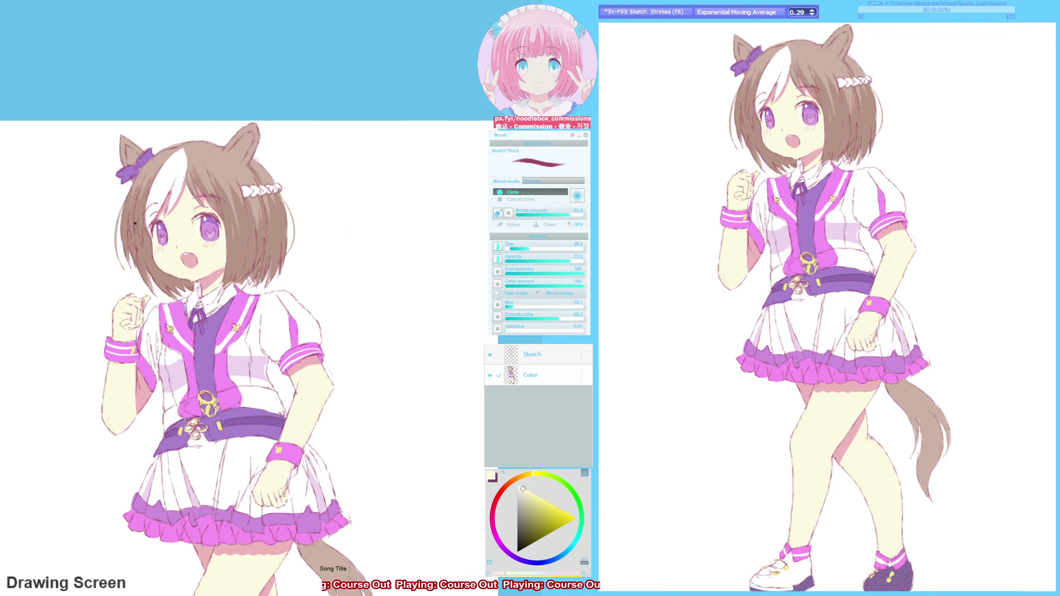
- Clean the skirt's frill with the eraser and refine the outline at the top of the head with the sketch brush
{"action": "scroll", "coordinate": [136, 223], "scroll_direction": "down", "scroll_amount": 5}
{"action": "key", "text": "F9"}
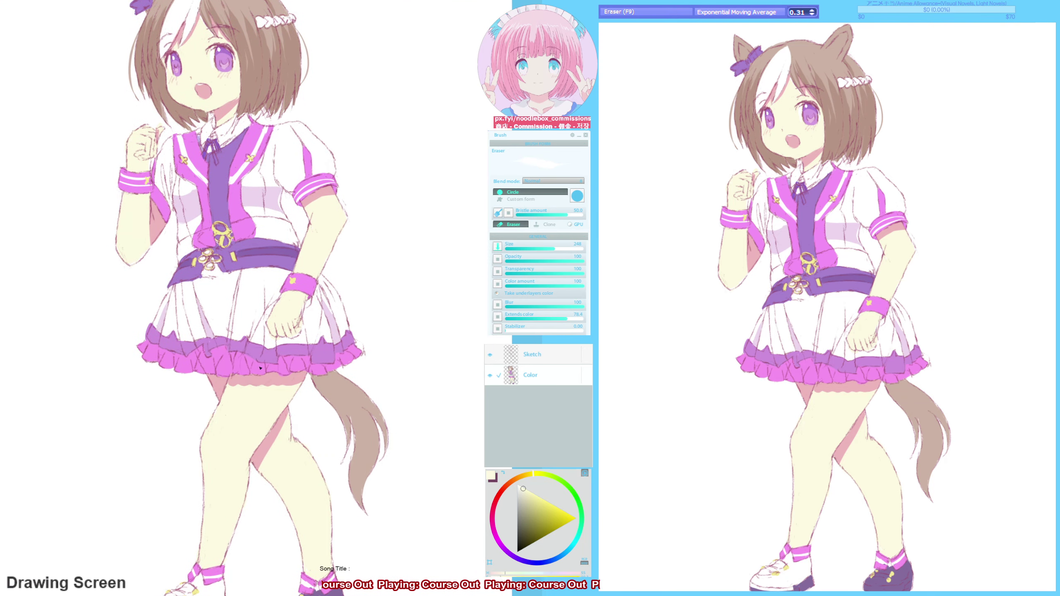
{"action": "scroll", "coordinate": [260, 368], "scroll_direction": "up", "scroll_amount": 5}
{"action": "key", "text": "F6"}
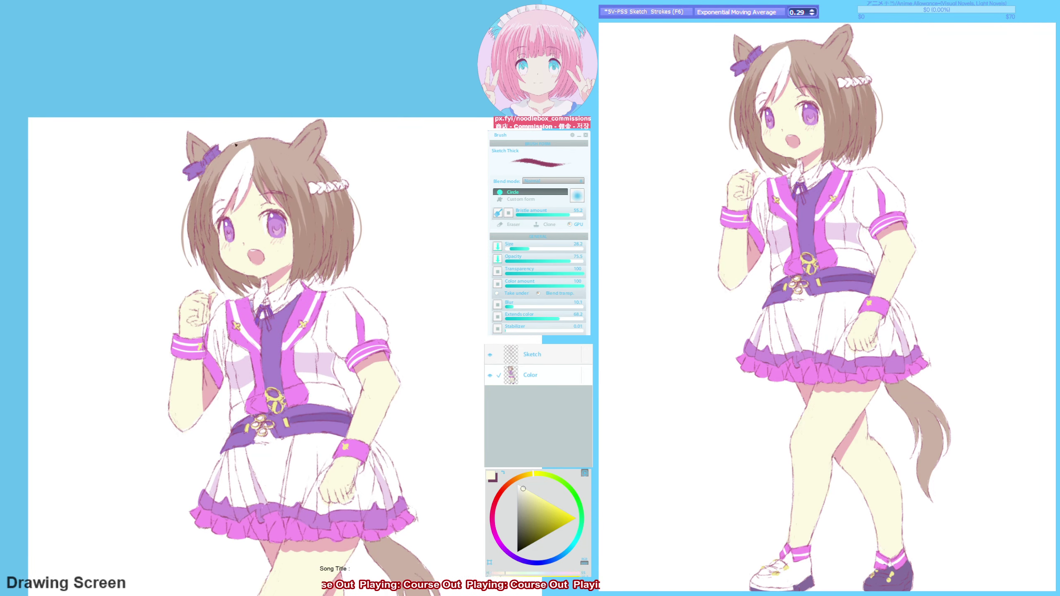
{"action": "left_click_drag", "start_coordinate": [235, 144], "coordinate": [194, 2]}
{"action": "key", "text": "F5"}
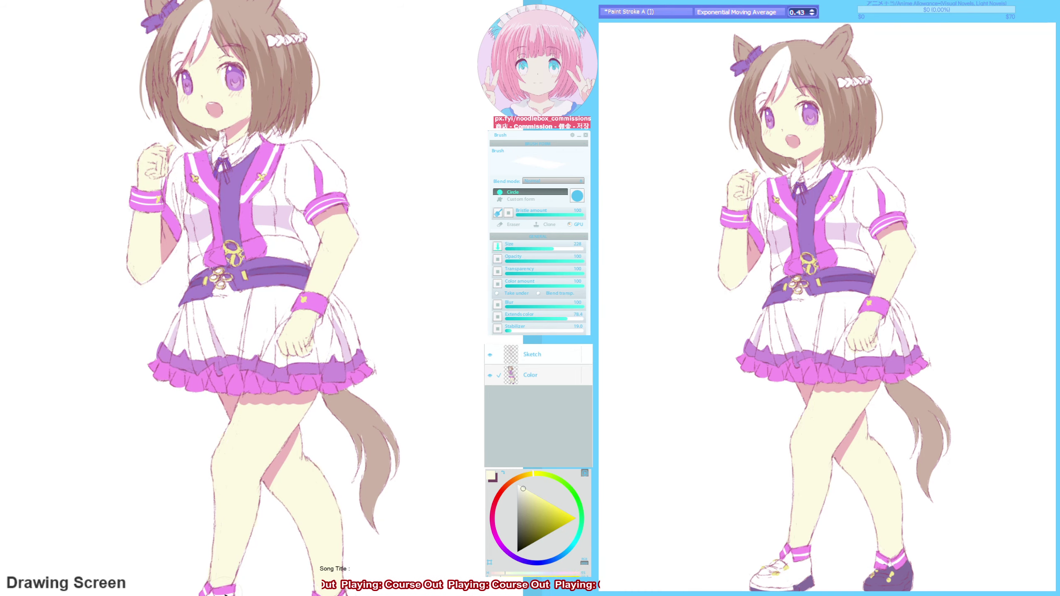
- Check the figure mirrored and touch up the hair and outfit edges with sampled brown and purple
{"action": "key", "text": "h"}
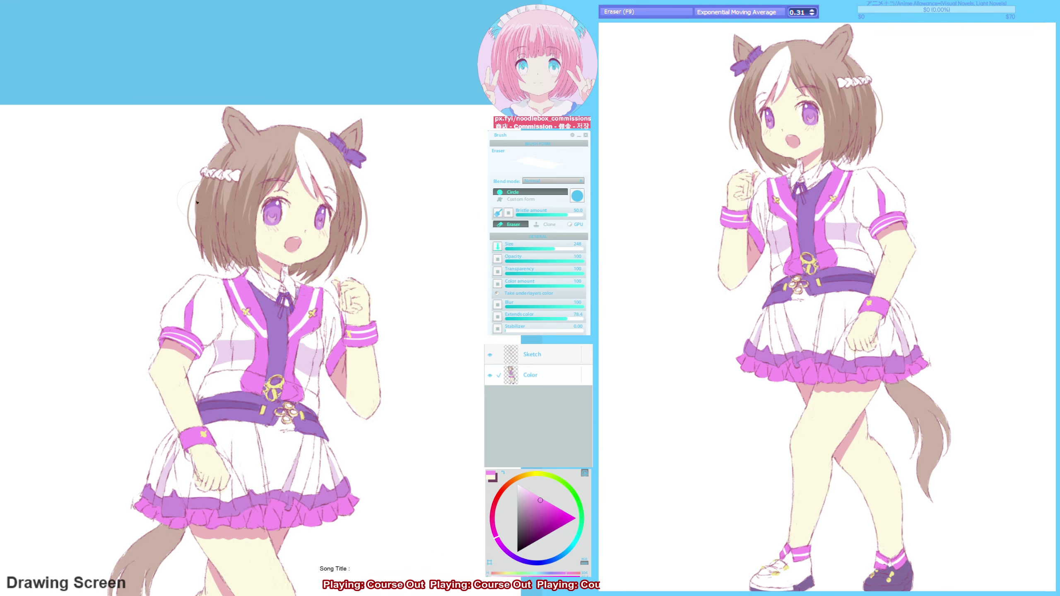
{"action": "left_click", "coordinate": [204, 184], "text": "alt"}
{"action": "key", "text": "h"}
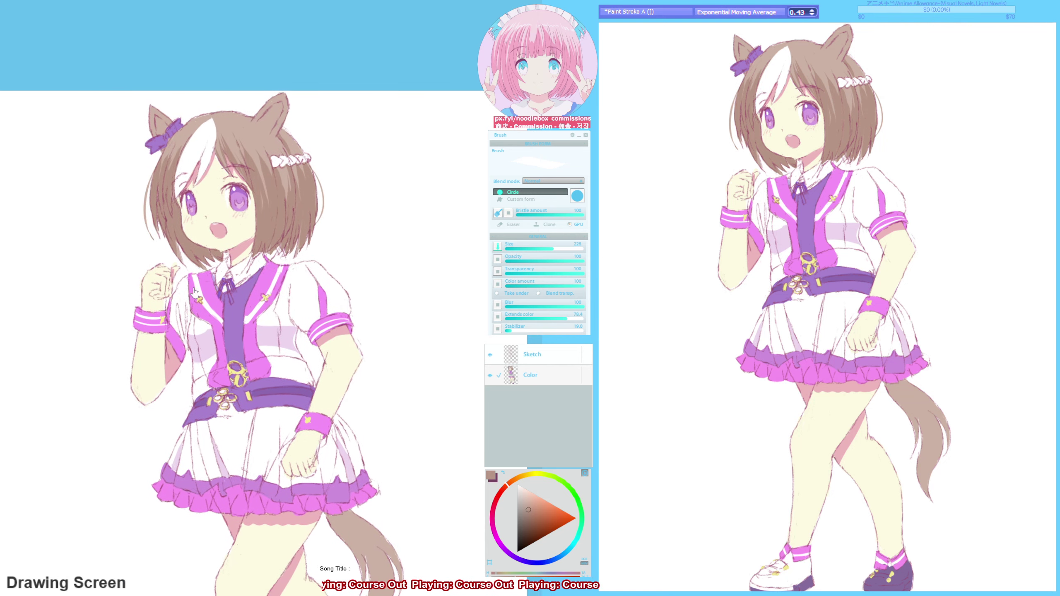
{"action": "left_click_drag", "start_coordinate": [188, 251], "coordinate": [172, 234]}
{"action": "mouse_move", "coordinate": [341, 476]}
{"action": "left_mouse_down"}
{"action": "mouse_move", "coordinate": [322, 456]}
{"action": "mouse_move", "coordinate": [345, 325]}
{"action": "mouse_move", "coordinate": [355, 476]}
{"action": "left_mouse_up"}
{"action": "left_click", "coordinate": [345, 325], "text": "alt"}
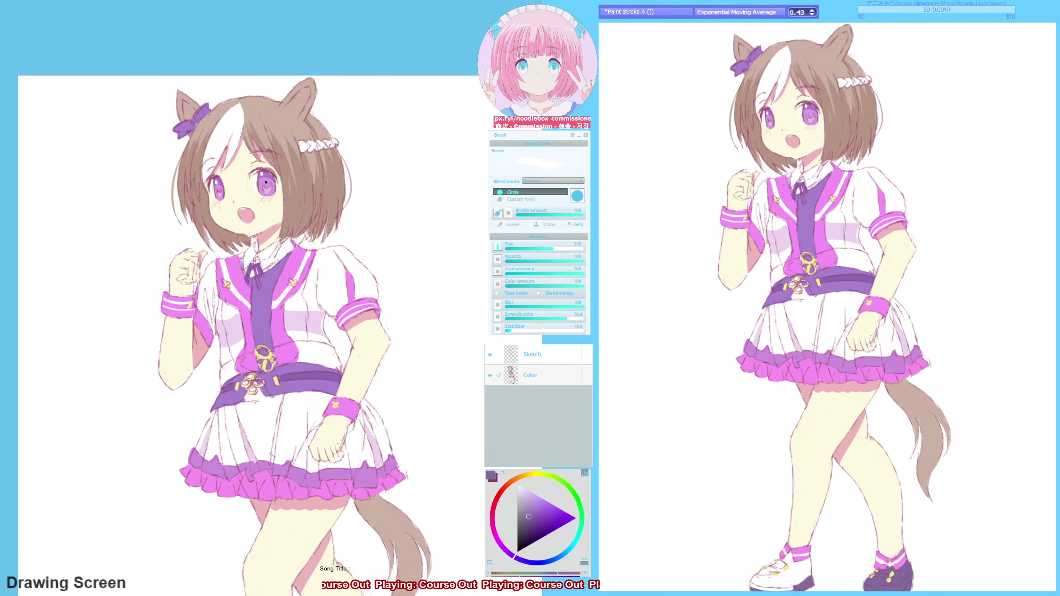
{"action": "key", "text": "F9"}
{"action": "key", "text": "h"}
{"action": "key", "text": "h"}
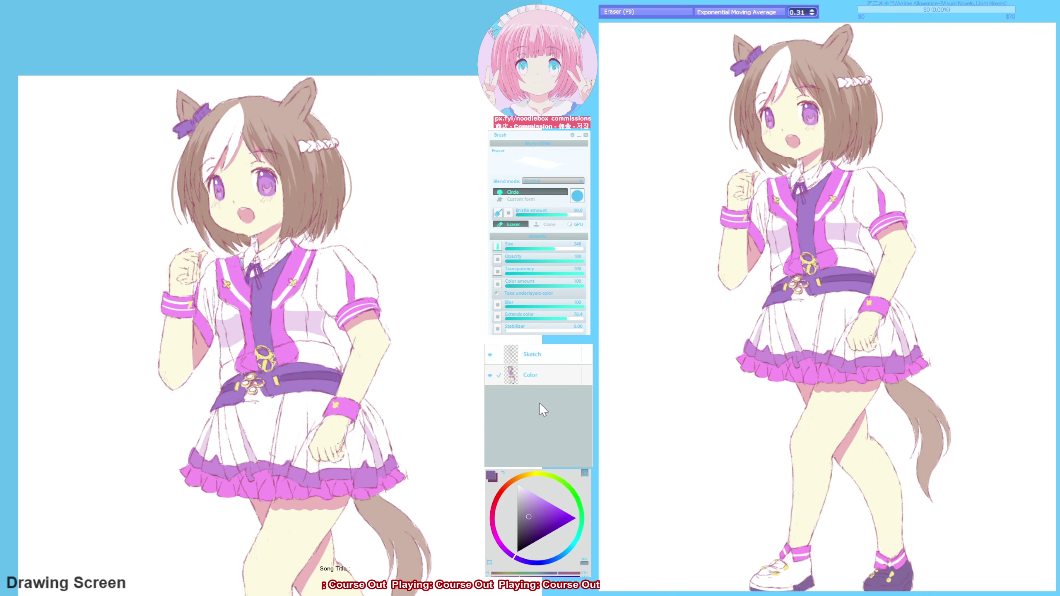
- Add a new layer beneath the Color layer and fill it with pale mint green as the background
{"action": "left_click", "coordinate": [540, 402]}
{"action": "left_click", "coordinate": [527, 493]}
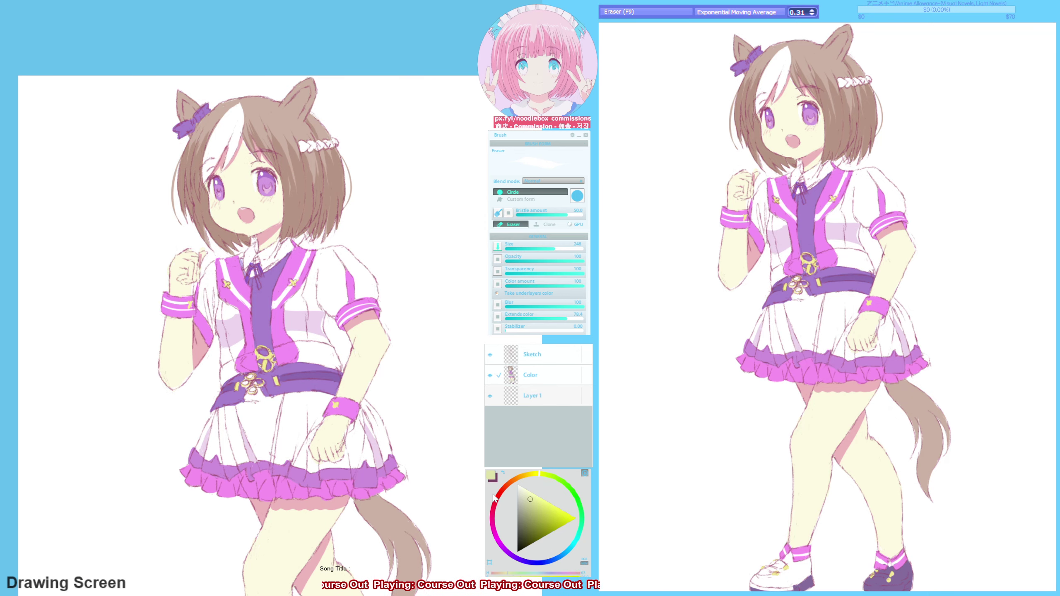
{"action": "left_click", "coordinate": [159, 429]}
{"action": "key", "text": "ctrl+z"}
{"action": "left_click", "coordinate": [583, 530]}
{"action": "left_click", "coordinate": [464, 333]}
{"action": "key", "text": "F9"}
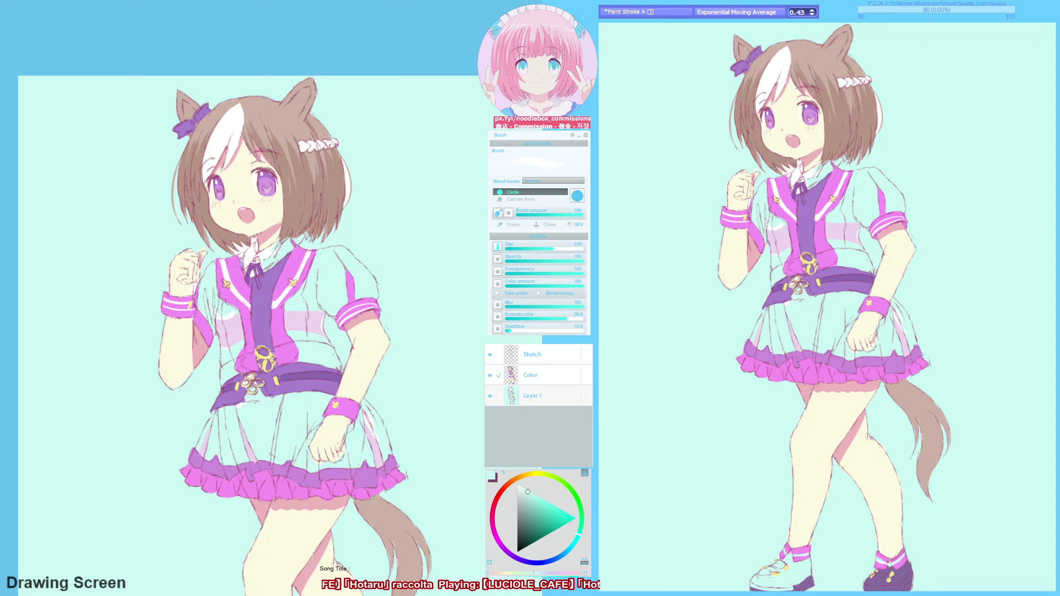
- Add another layer between the background and the Color layer and paint white beneath the blouse, sleeves and skirt
{"action": "key", "text": "ctrl+shift+n"}
{"action": "left_click", "coordinate": [517, 484]}
{"action": "left_click_drag", "start_coordinate": [301, 322], "coordinate": [388, 250]}
{"action": "mouse_move", "coordinate": [225, 251]}
{"action": "left_mouse_down"}
{"action": "mouse_move", "coordinate": [217, 426]}
{"action": "mouse_move", "coordinate": [301, 464]}
{"action": "mouse_move", "coordinate": [325, 343]}
{"action": "mouse_move", "coordinate": [379, 300]}
{"action": "mouse_move", "coordinate": [291, 474]}
{"action": "mouse_move", "coordinate": [188, 455]}
{"action": "mouse_move", "coordinate": [179, 417]}
{"action": "mouse_move", "coordinate": [213, 370]}
{"action": "mouse_move", "coordinate": [188, 419]}
{"action": "mouse_move", "coordinate": [183, 474]}
{"action": "mouse_move", "coordinate": [217, 508]}
{"action": "left_mouse_up"}
- Erase the white that spills past the back shoulder and the skirt's front edge, checking the figure mirrored
{"action": "key", "text": "F9"}
{"action": "left_click_drag", "start_coordinate": [367, 251], "coordinate": [376, 284]}
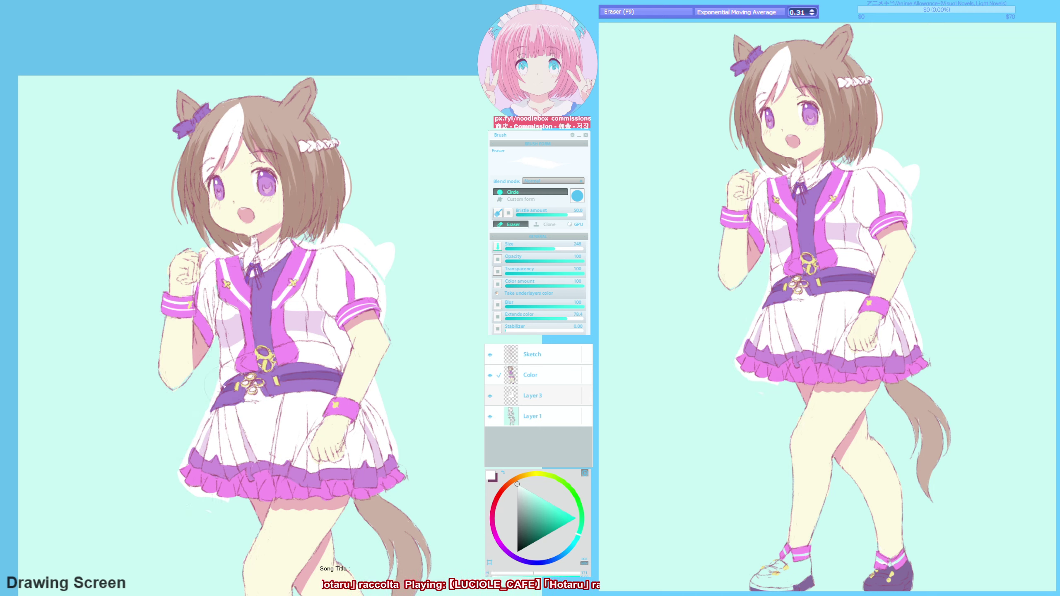
{"action": "left_click_drag", "start_coordinate": [201, 397], "coordinate": [197, 491]}
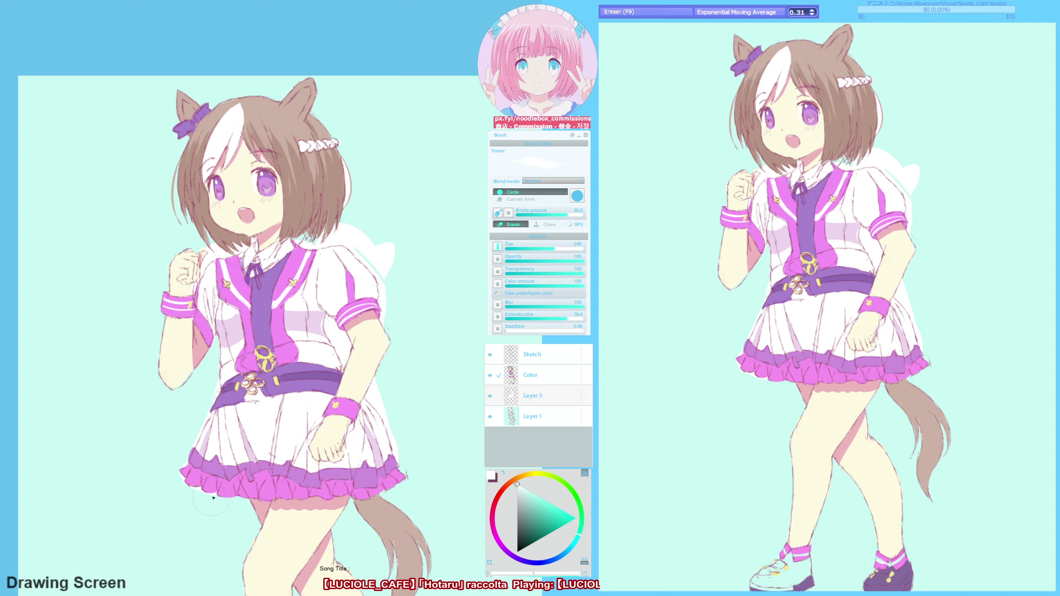
{"action": "left_click", "coordinate": [207, 425], "text": "alt"}
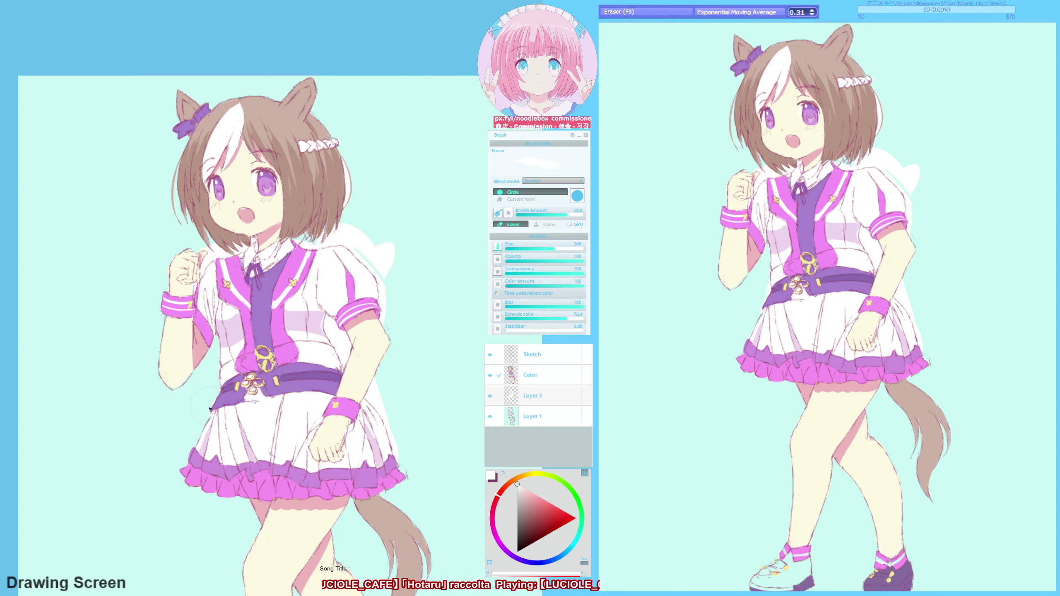
{"action": "key", "text": "h"}
{"action": "left_click_drag", "start_coordinate": [178, 232], "coordinate": [193, 203]}
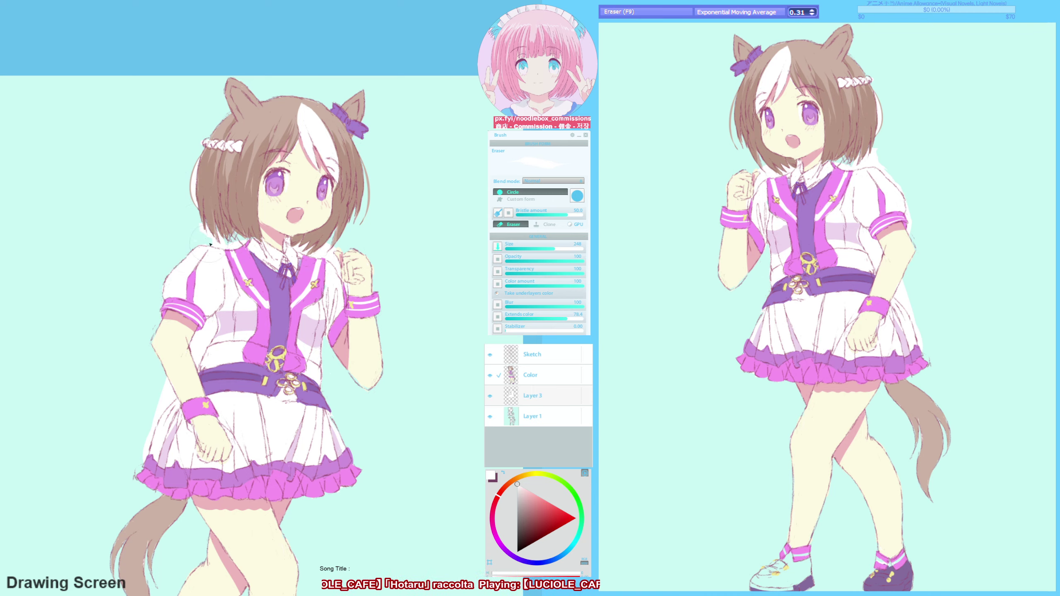
{"action": "key", "text": "h"}
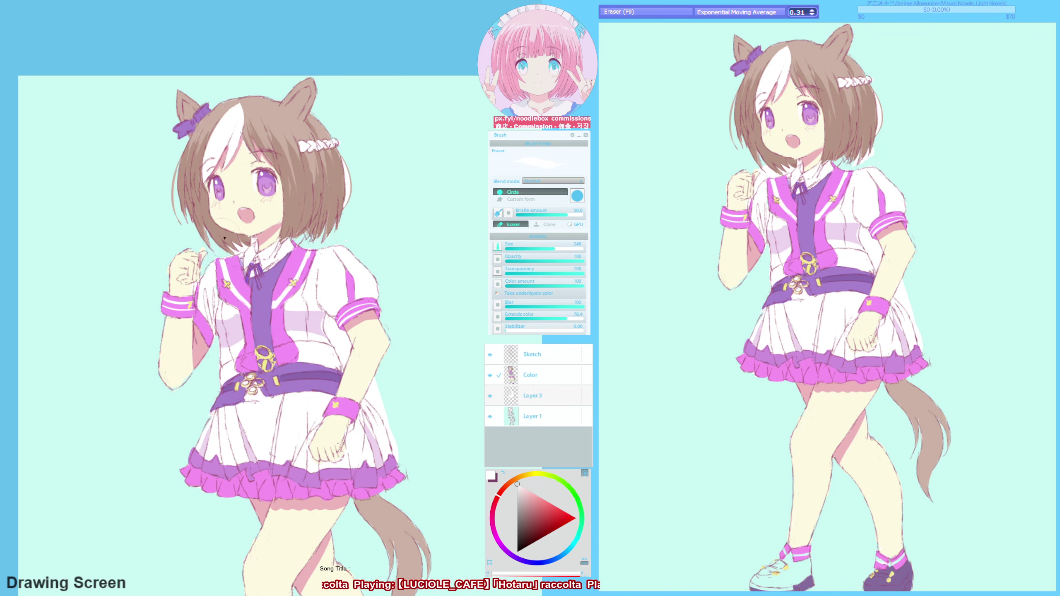
- Clean the colour edges around the collar, raised fist and sleeve with the eraser and brush, sampling mint, pink and brown
{"action": "key", "text": "b"}
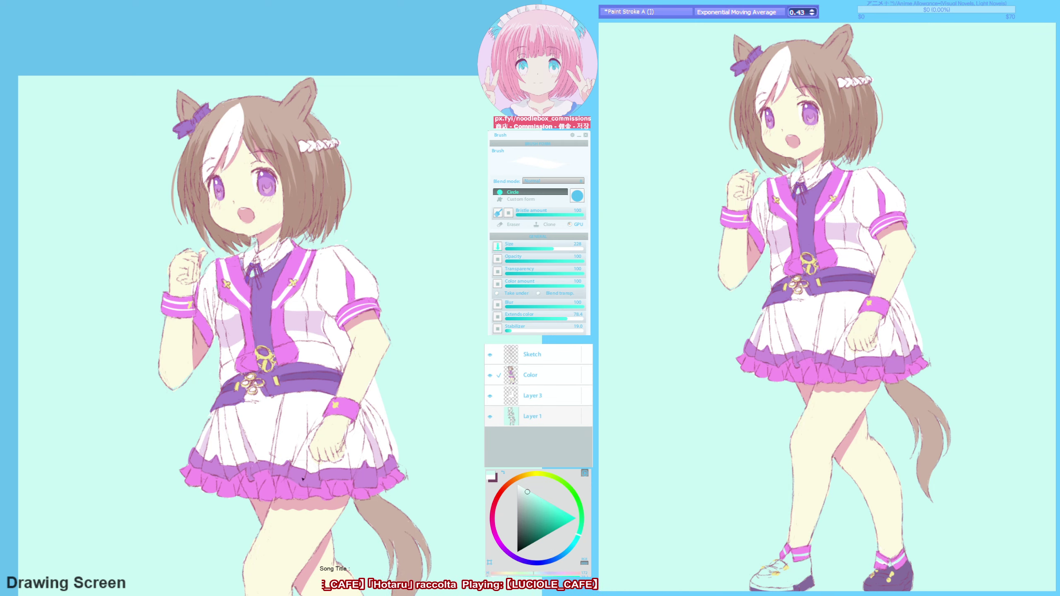
{"action": "key", "text": "e"}
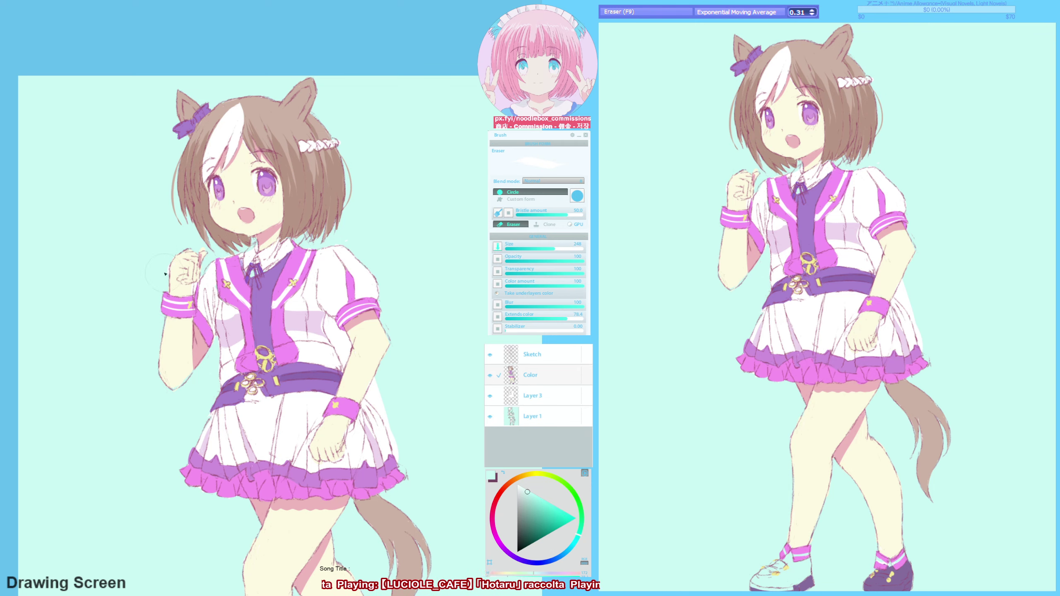
{"action": "key", "text": "b"}
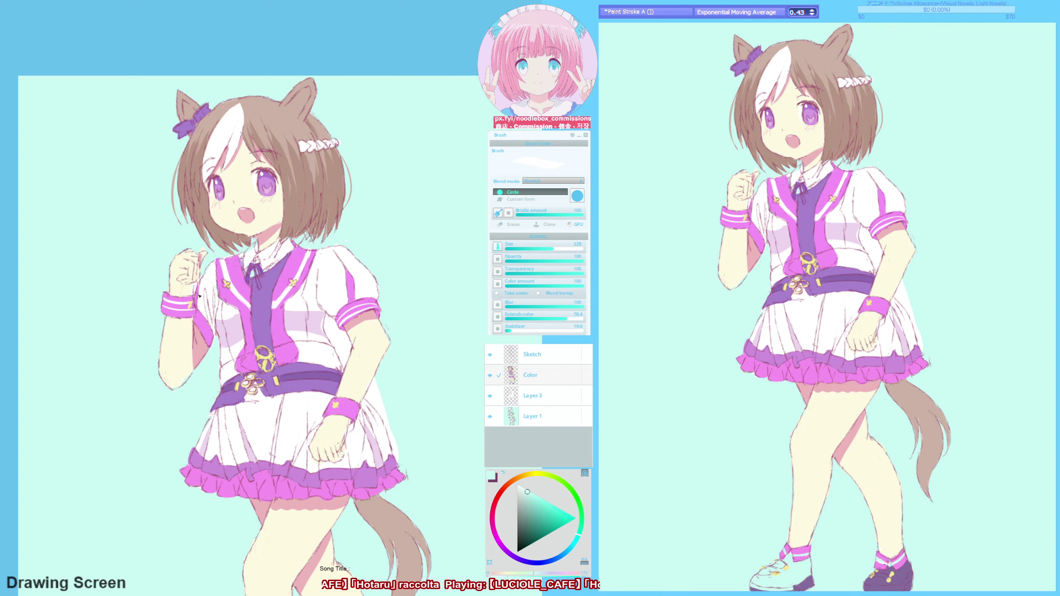
{"action": "key", "text": "e"}
{"action": "scroll", "coordinate": [175, 259], "scroll_direction": "right", "scroll_amount": 2}
{"action": "key", "text": "b"}
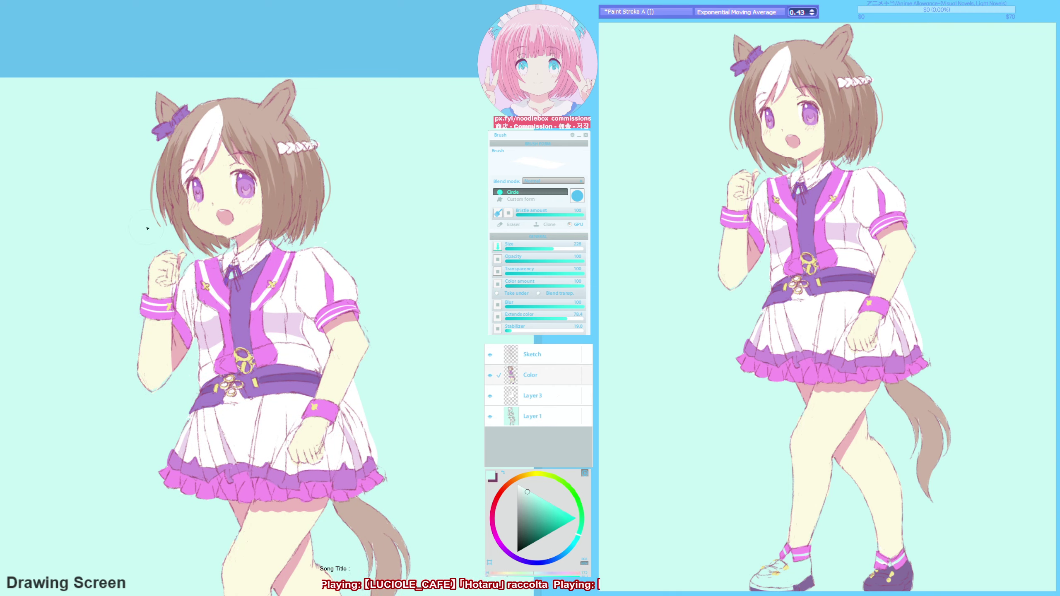
{"action": "left_click", "coordinate": [175, 288], "text": "alt"}
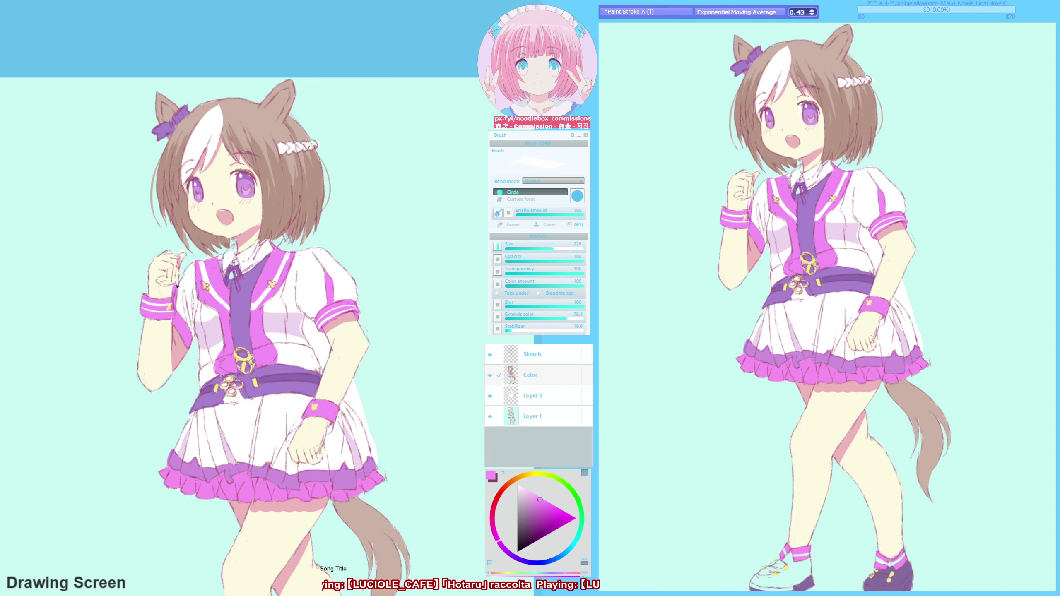
{"action": "left_click", "coordinate": [177, 288], "text": "alt"}
{"action": "scroll", "coordinate": [267, 144], "scroll_direction": "down", "scroll_amount": 3}
{"action": "scroll", "coordinate": [266, 144], "scroll_direction": "right", "scroll_amount": 3}
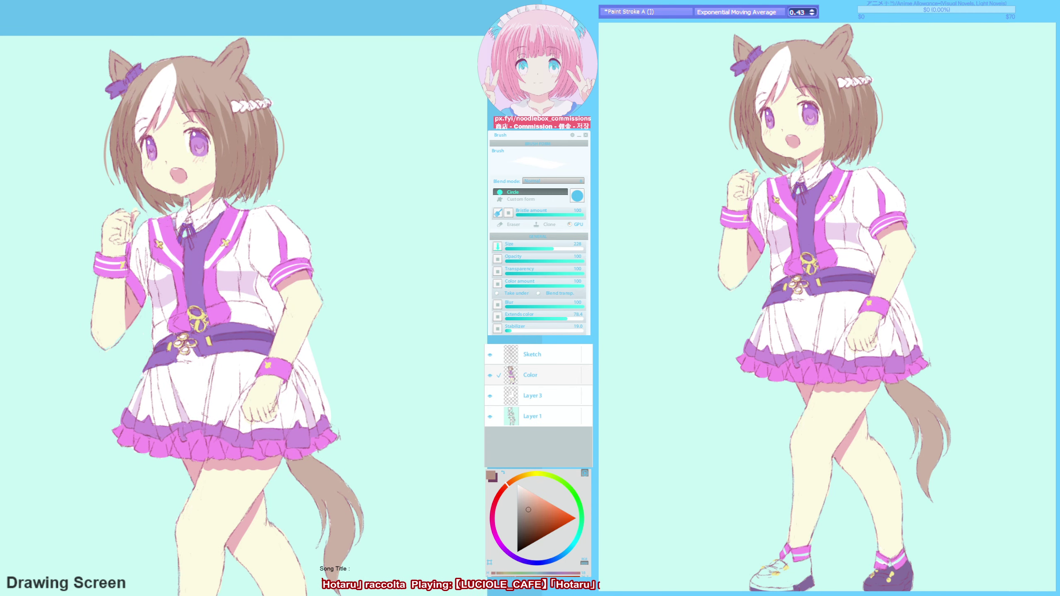
{"action": "scroll", "coordinate": [237, 308], "scroll_direction": "down", "scroll_amount": 3}
{"action": "scroll", "coordinate": [237, 308], "scroll_direction": "left", "scroll_amount": 3}
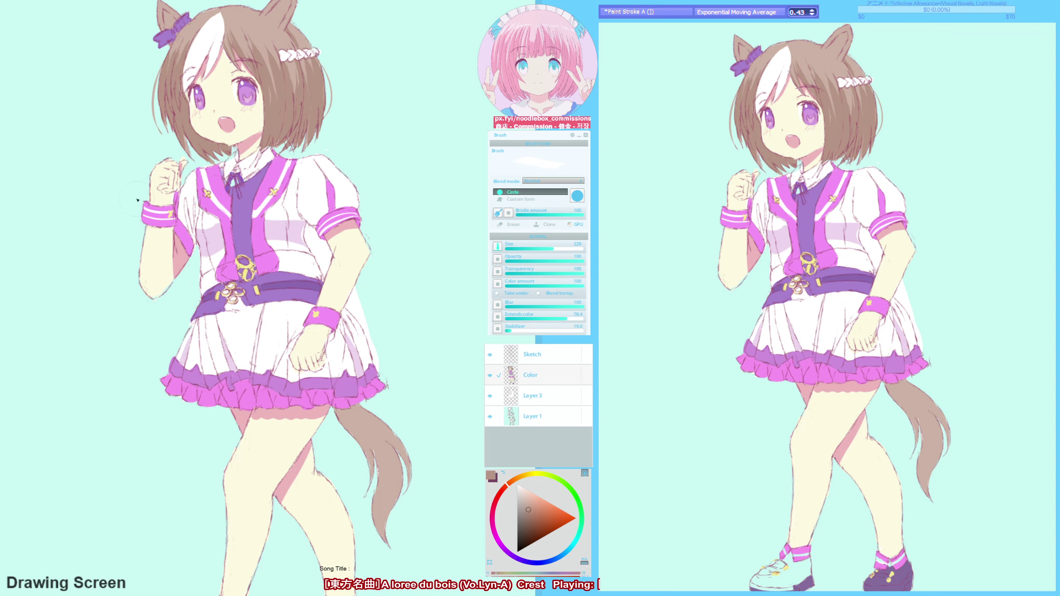
- Mirror the canvas, erase the spare white beside the waist and skirt, and touch up the frill with sampled pink
{"action": "key", "text": "h"}
{"action": "key", "text": "F9"}
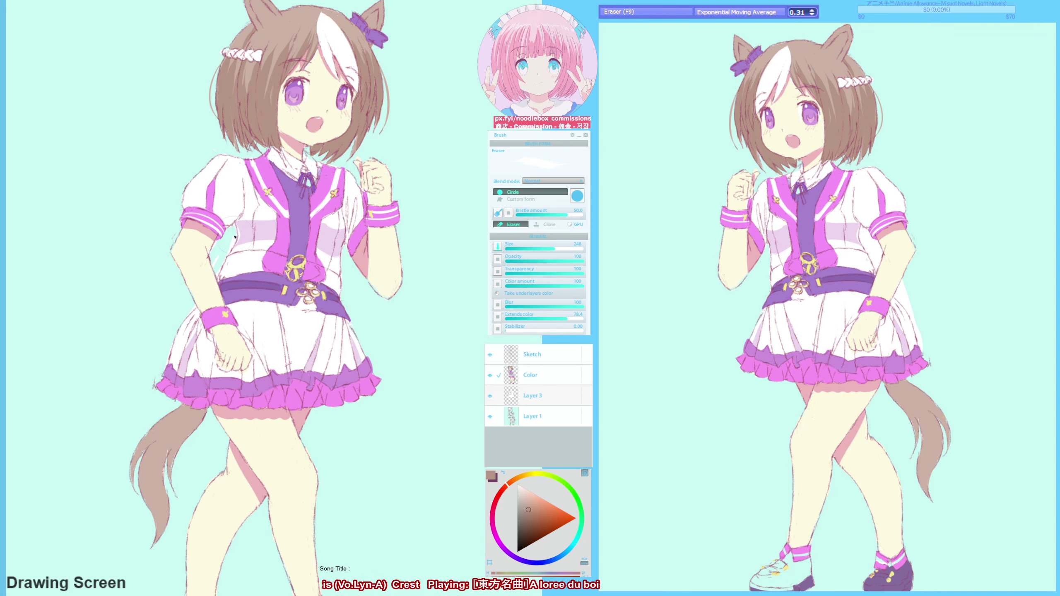
{"action": "key", "text": "b"}
{"action": "left_click", "coordinate": [167, 380], "text": "alt"}
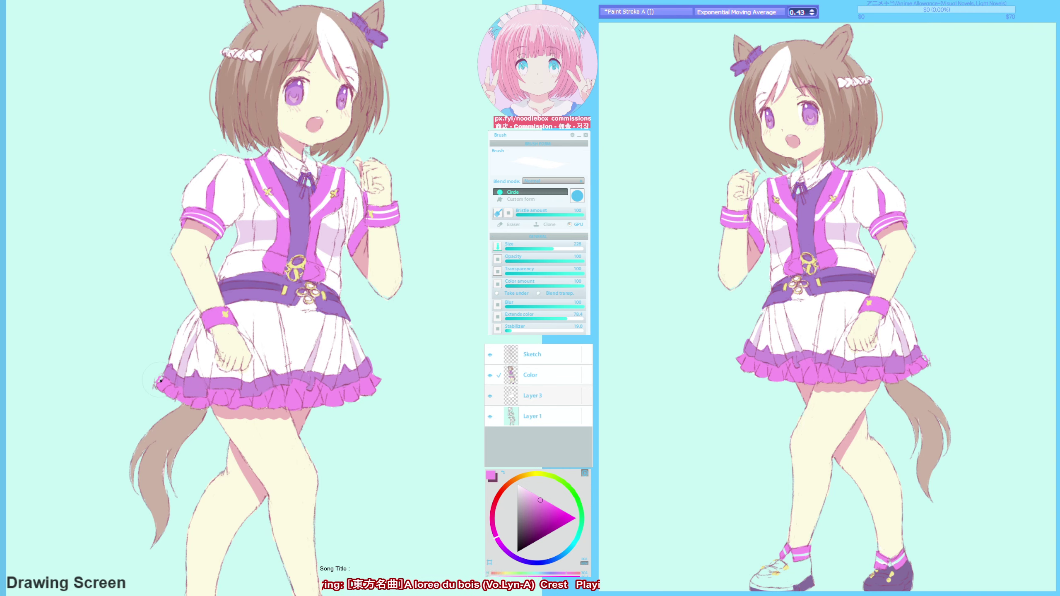
{"action": "key", "text": "h"}
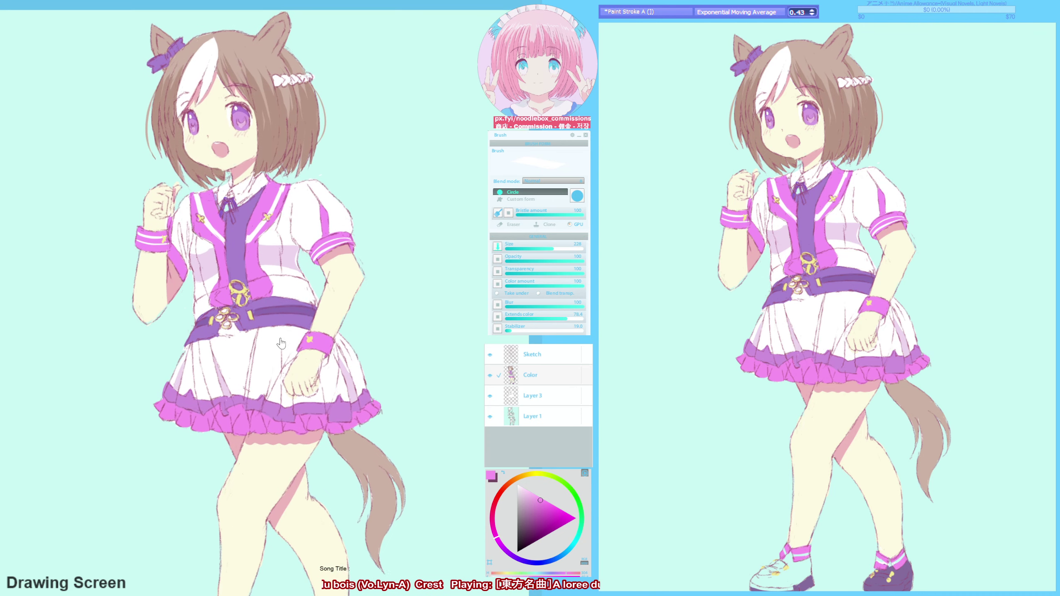
- Merge the white clothing layer with the character's colour layer and name the merged layer Color
{"action": "key", "text": "ctrl+e"}
{"action": "double_click", "coordinate": [524, 375]}
{"action": "key", "text": "Return"}
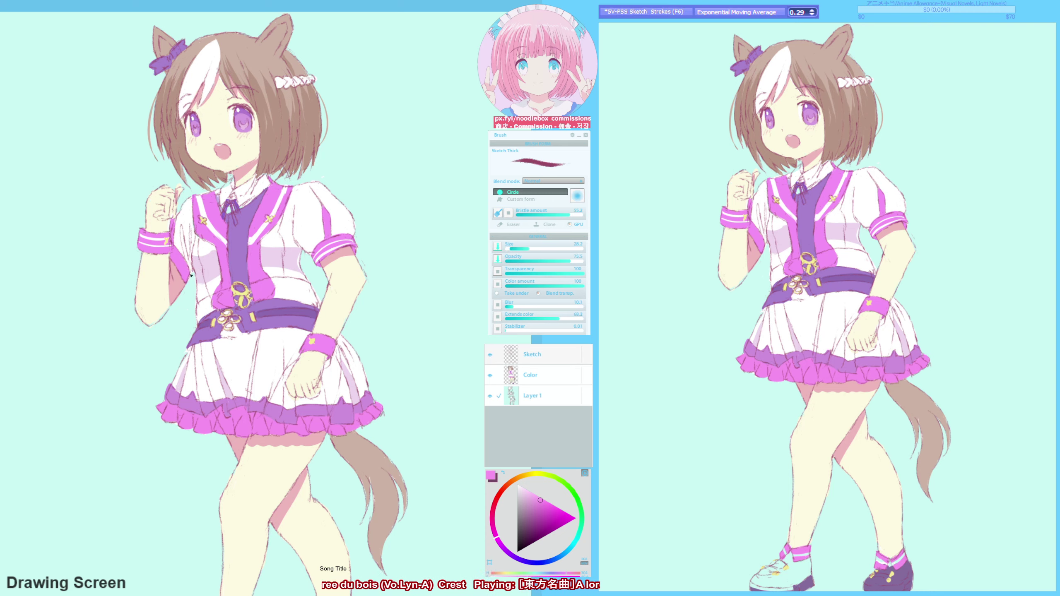
- Paint both horse ears with a pale colour and erase the excess around them
{"action": "key", "text": "F9"}
{"action": "mouse_move", "coordinate": [311, 175]}
{"action": "left_mouse_down"}
{"action": "mouse_move", "coordinate": [276, 202]}
{"action": "mouse_move", "coordinate": [331, 184]}
{"action": "left_mouse_up"}
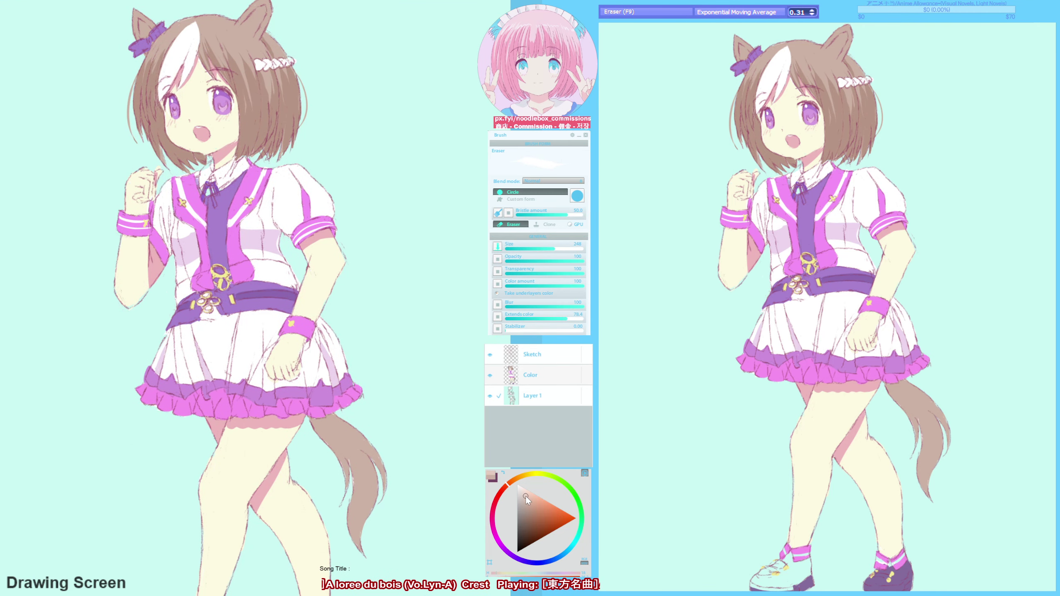
{"action": "key", "text": "F9"}
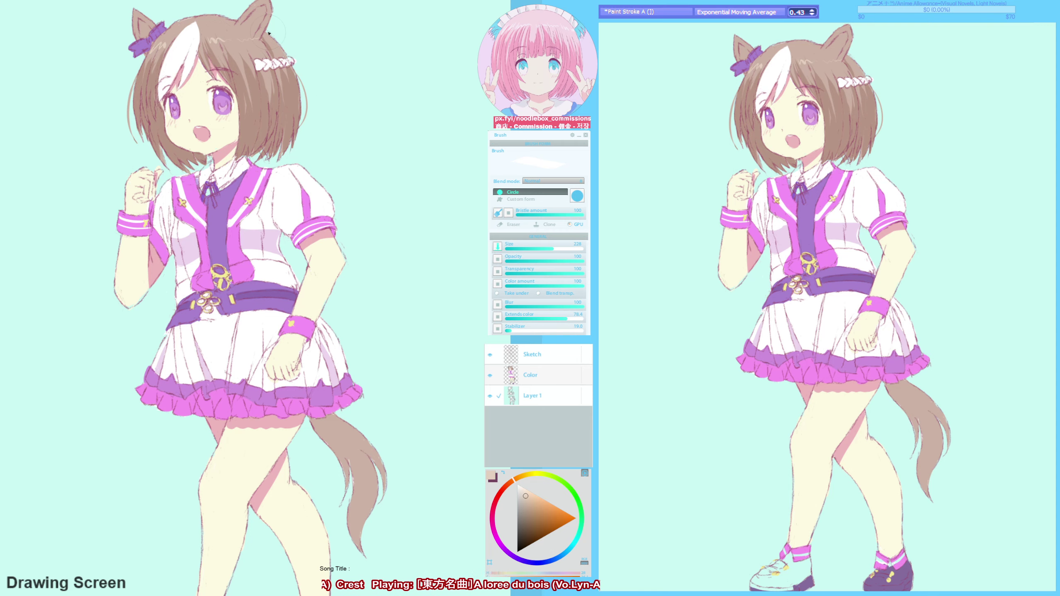
{"action": "left_click_drag", "start_coordinate": [269, 33], "coordinate": [257, 11]}
{"action": "key", "text": "F9"}
{"action": "left_click_drag", "start_coordinate": [137, 18], "coordinate": [148, 31]}
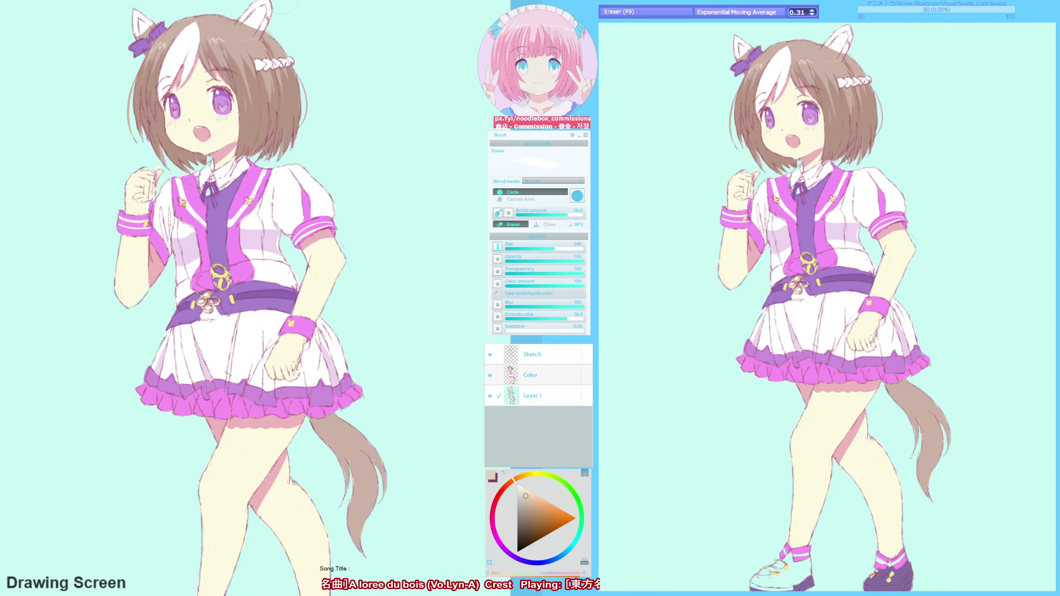
- Refine the ears' linework with the sketch brush and repaint sampled brown around their pale insides
{"action": "key", "text": "F6"}
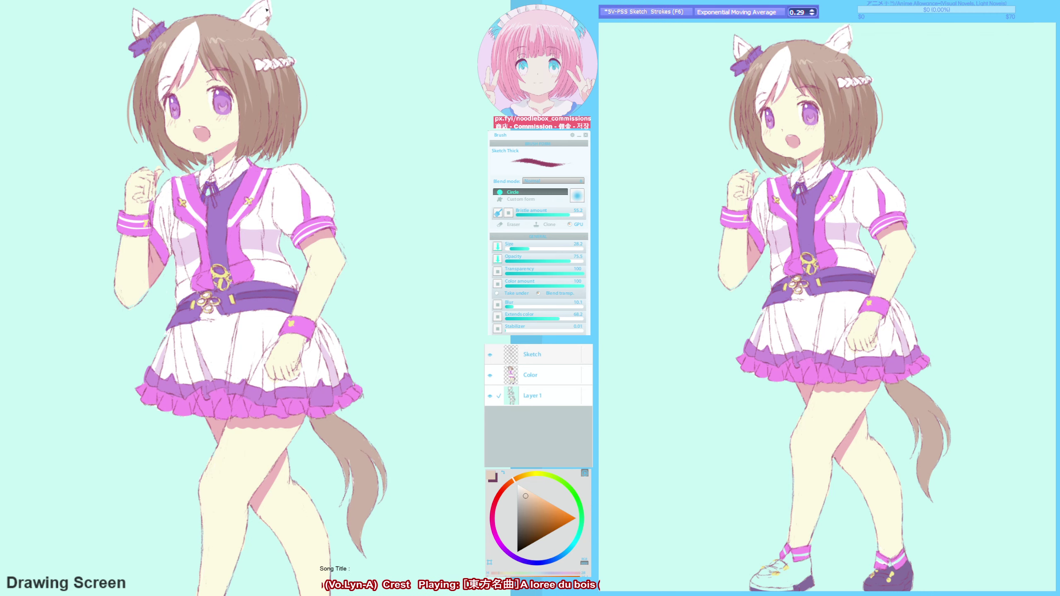
{"action": "key", "text": "F9"}
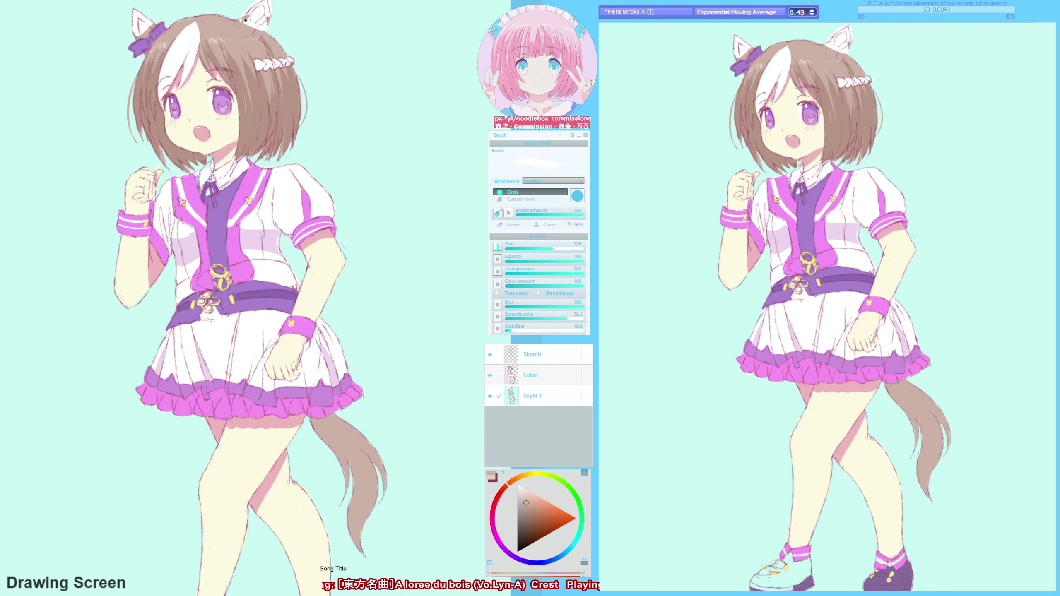
{"action": "left_click_drag", "start_coordinate": [250, 18], "coordinate": [267, 15]}
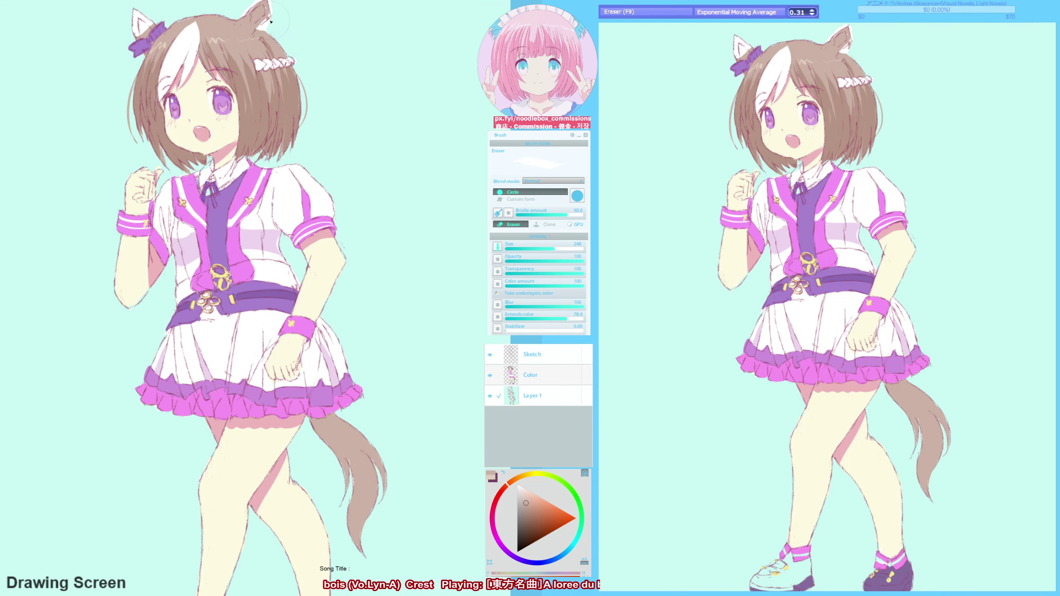
{"action": "key", "text": "b"}
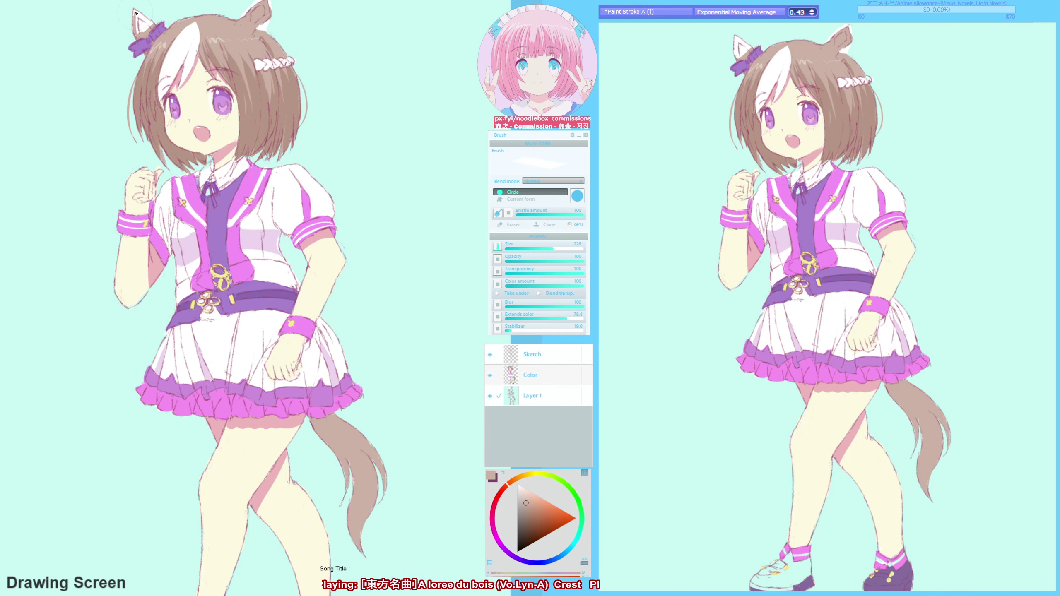
{"action": "left_click_drag", "start_coordinate": [140, 36], "coordinate": [146, 26]}
{"action": "key", "text": "ctrl+Up"}
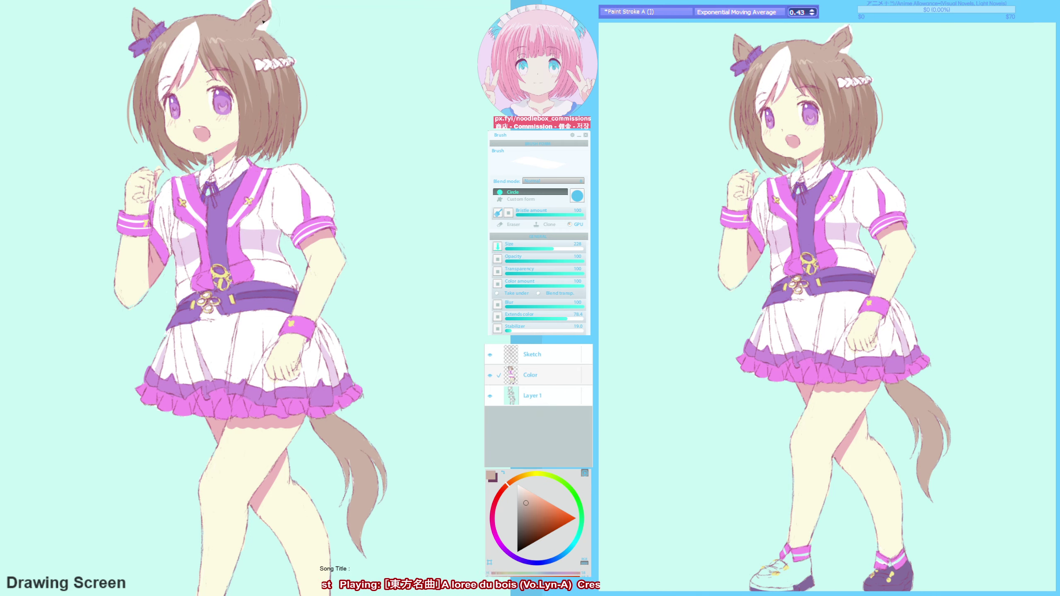
{"action": "key", "text": "F6"}
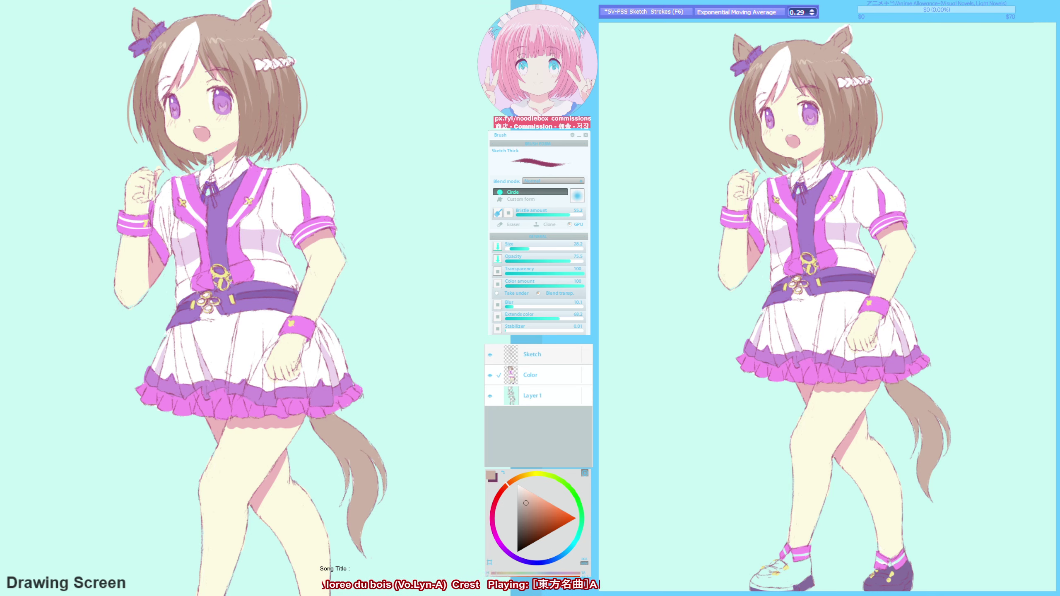
- Choose a medium teal and draw a small horseshoe on the mint background beside the girl's shoulder
{"action": "key", "text": "F5"}
{"action": "left_click_drag", "start_coordinate": [443, 287], "coordinate": [475, 245]}
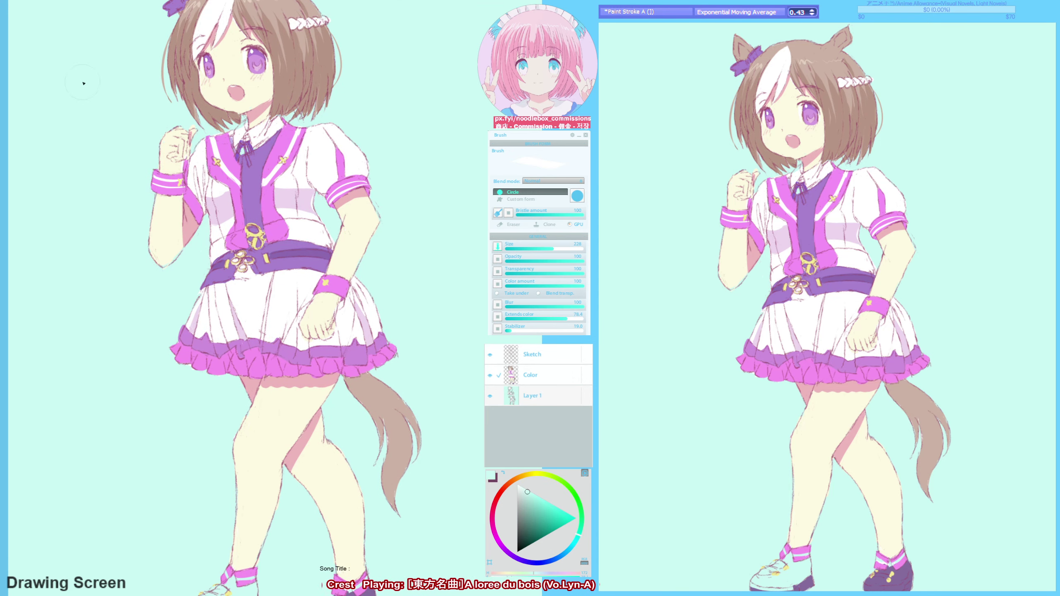
{"action": "left_click", "coordinate": [547, 518]}
{"action": "mouse_move", "coordinate": [406, 119]}
{"action": "left_mouse_down"}
{"action": "mouse_move", "coordinate": [419, 141]}
{"action": "mouse_move", "coordinate": [428, 117]}
{"action": "left_mouse_up"}
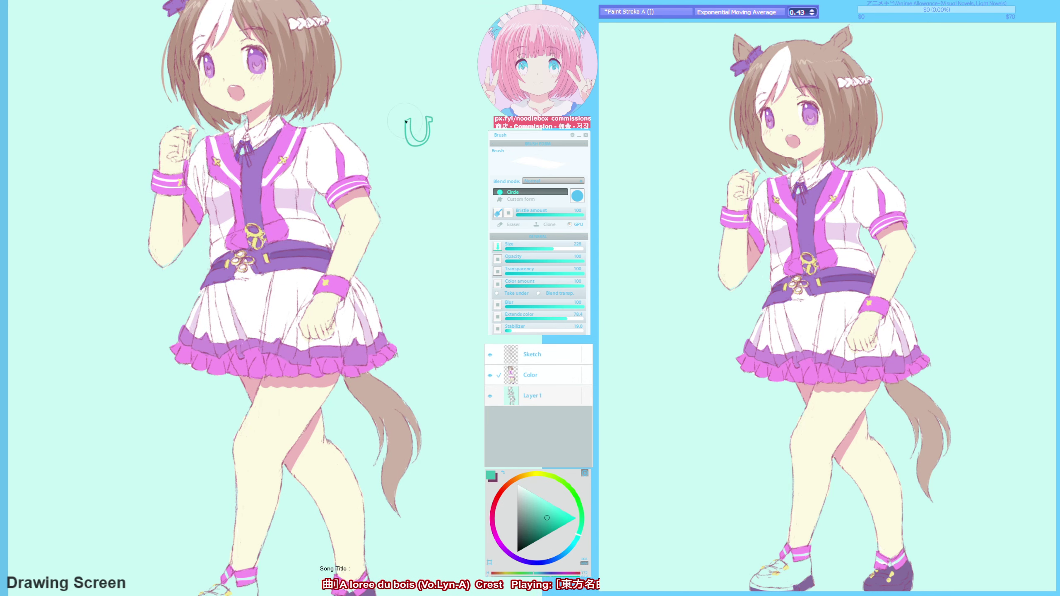
{"action": "key", "text": "Page_Down"}
{"action": "left_click", "coordinate": [434, 116], "text": "alt"}
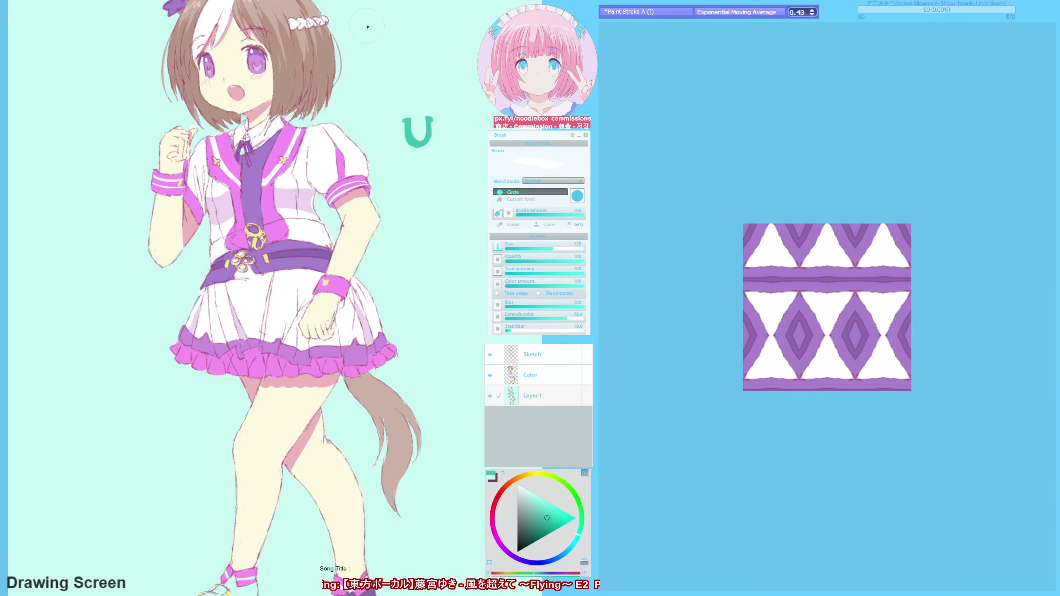
- Sample the background's mint and paint it behind the girl's hair streak on Layer 1
{"action": "left_click", "coordinate": [179, 390], "text": "alt"}
{"action": "left_click_drag", "start_coordinate": [208, 6], "coordinate": [217, 54]}
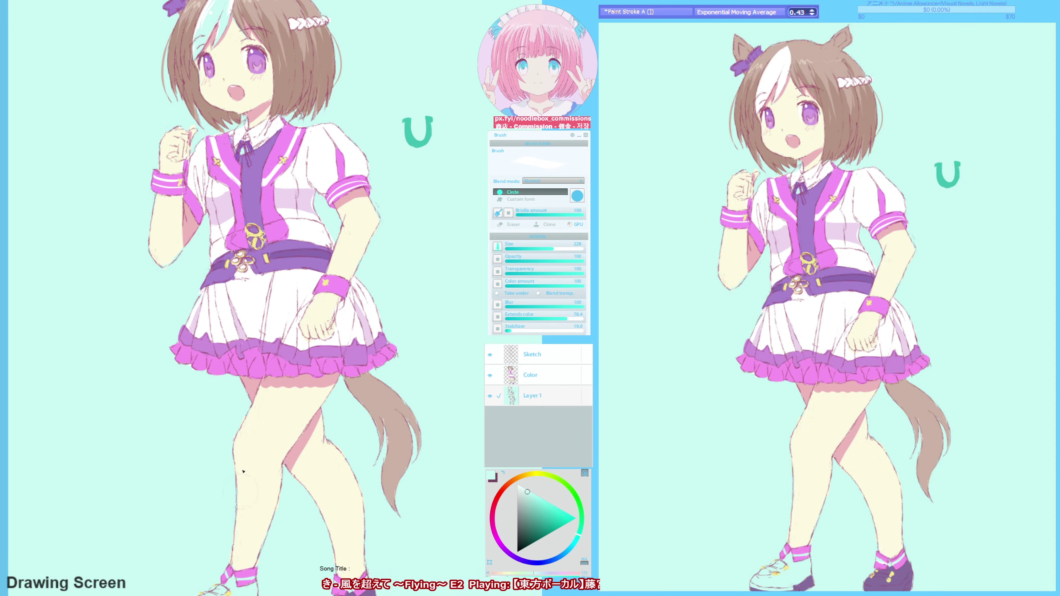
{"action": "left_click", "coordinate": [240, 137], "text": "alt"}
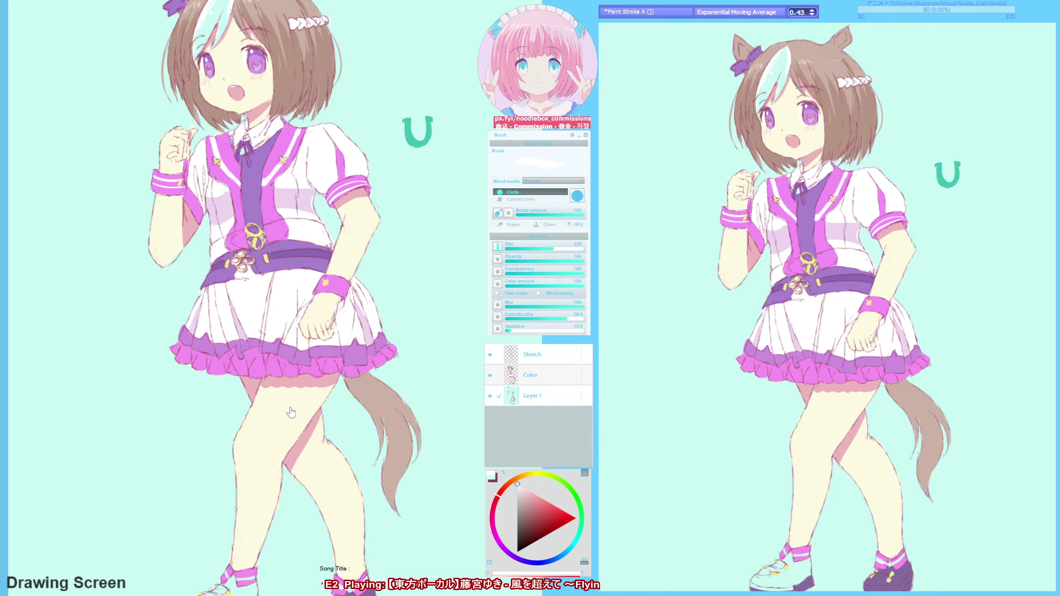
{"action": "scroll", "coordinate": [240, 335], "scroll_direction": "down", "scroll_amount": 2}
- Add a layer beneath the Color layer for touching up the shoes and socks and merge the two
{"action": "key", "text": "ctrl+shift+n"}
{"action": "mouse_move", "coordinate": [243, 548]}
{"action": "left_mouse_down"}
{"action": "mouse_move", "coordinate": [225, 568]}
{"action": "mouse_move", "coordinate": [224, 536]}
{"action": "left_mouse_up"}
{"action": "left_click_drag", "start_coordinate": [195, 581], "coordinate": [196, 564]}
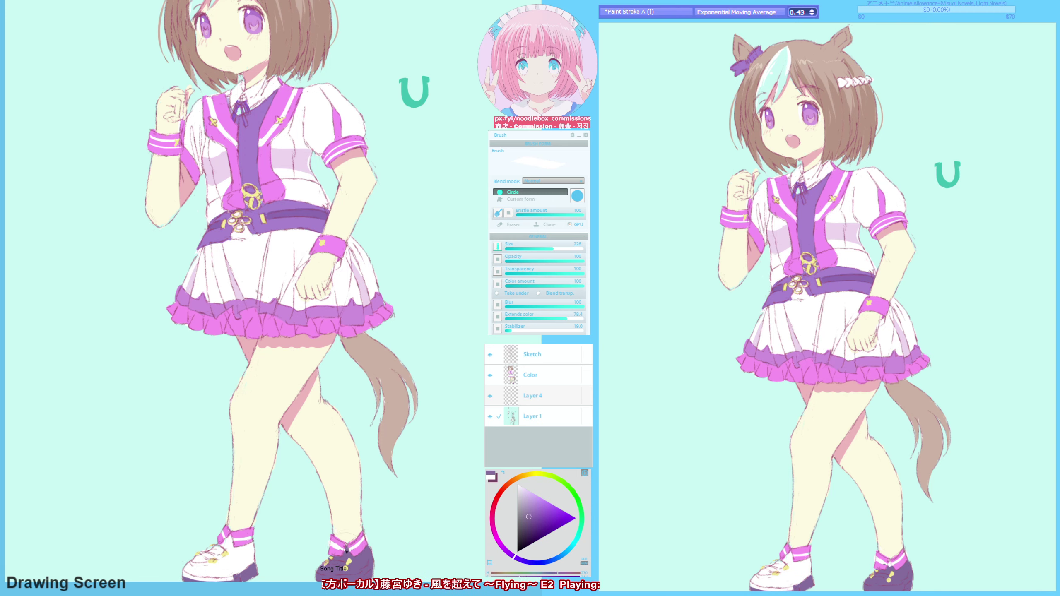
{"action": "key", "text": "ctrl+e"}
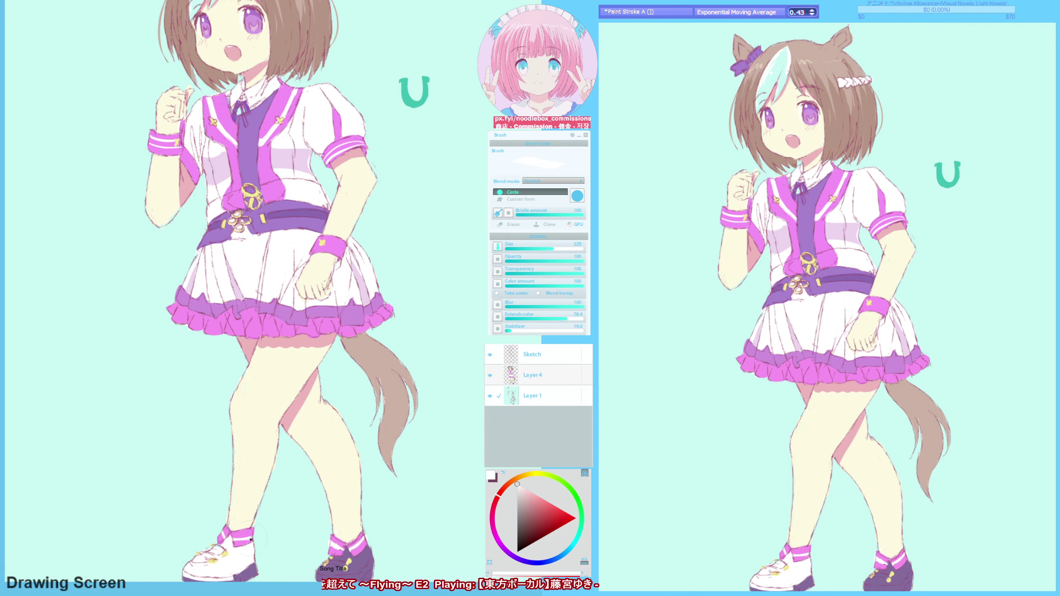
- Paint the girl's hair streak white on the merged character layer and sample the nearby skin and white tones
{"action": "scroll", "coordinate": [321, 209], "scroll_direction": "up", "scroll_amount": 3}
{"action": "left_click", "coordinate": [500, 381]}
{"action": "left_click", "coordinate": [220, 69]}
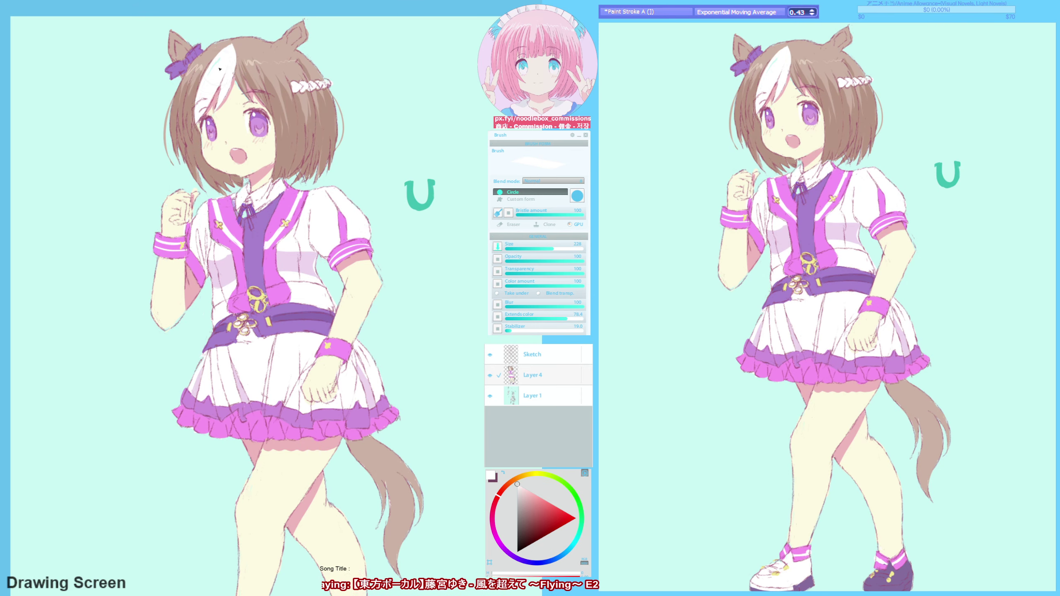
{"action": "scroll", "coordinate": [292, 234], "scroll_direction": "up", "scroll_amount": 1}
{"action": "left_click", "coordinate": [206, 145], "text": "alt"}
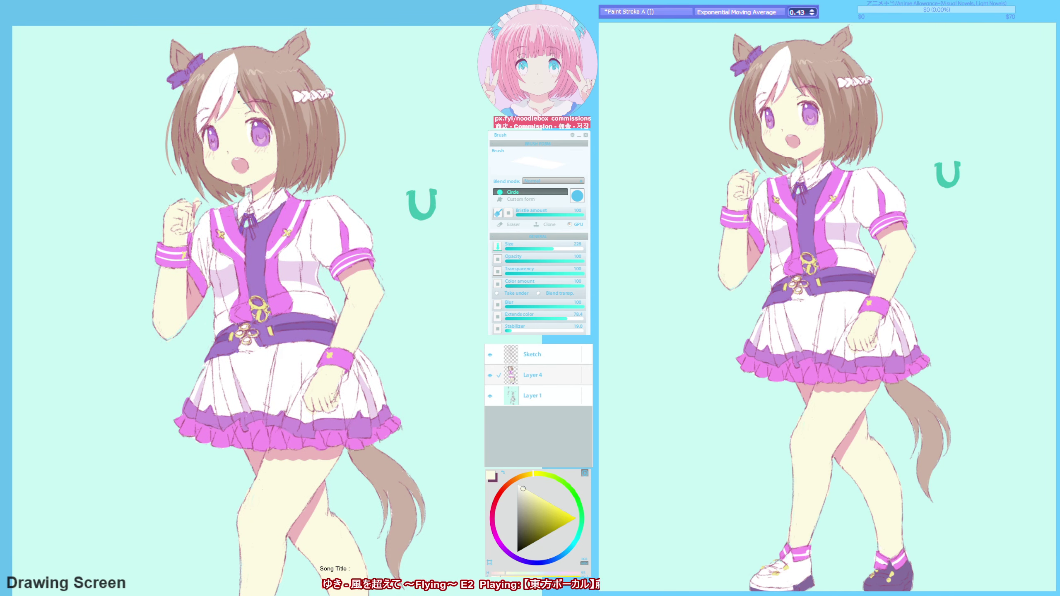
{"action": "left_click", "coordinate": [246, 139], "text": "alt"}
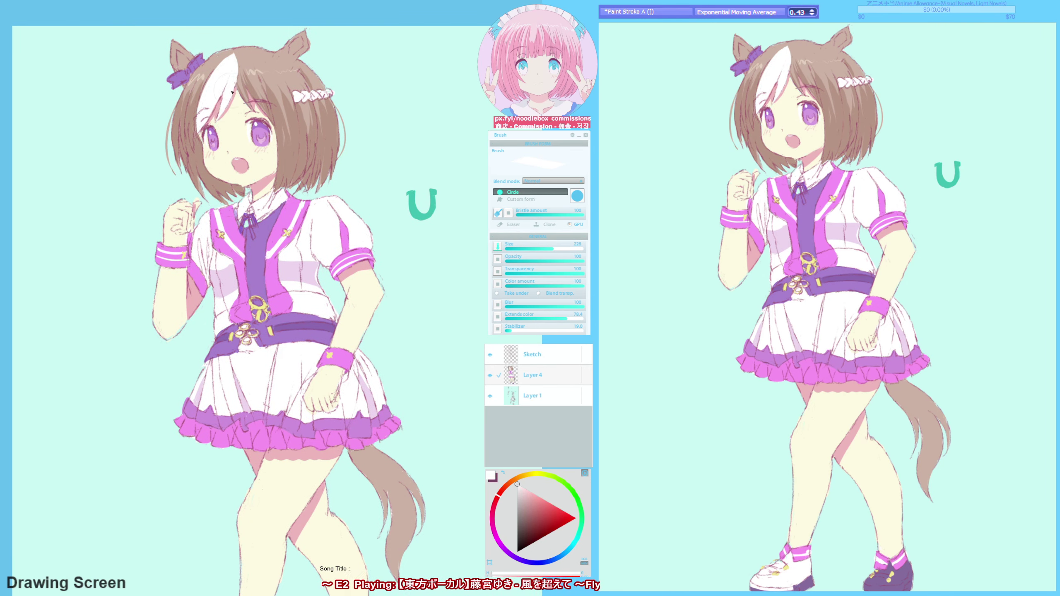
{"action": "scroll", "coordinate": [275, 371], "scroll_direction": "down", "scroll_amount": 5}
{"action": "left_click", "coordinate": [274, 370], "text": "alt"}
{"action": "key", "text": "h"}
{"action": "key", "text": "h"}
{"action": "scroll", "coordinate": [275, 371], "scroll_direction": "up", "scroll_amount": 3}
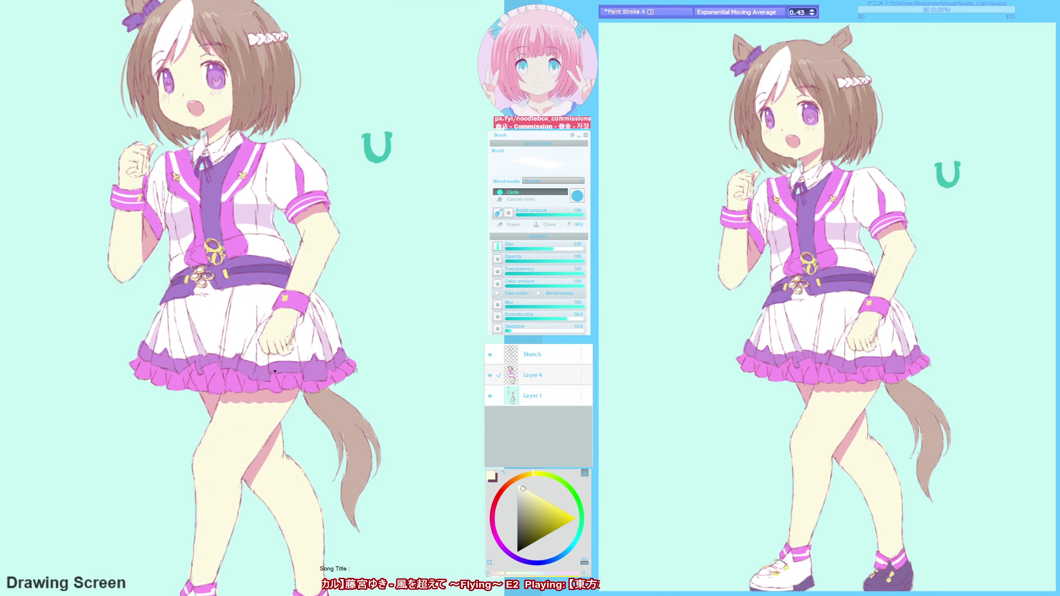
{"action": "scroll", "coordinate": [275, 371], "scroll_direction": "up", "scroll_amount": 6}
- Clean up stray colour around the bowed ear with the eraser and sample the surrounding mint
{"action": "key", "text": "F9"}
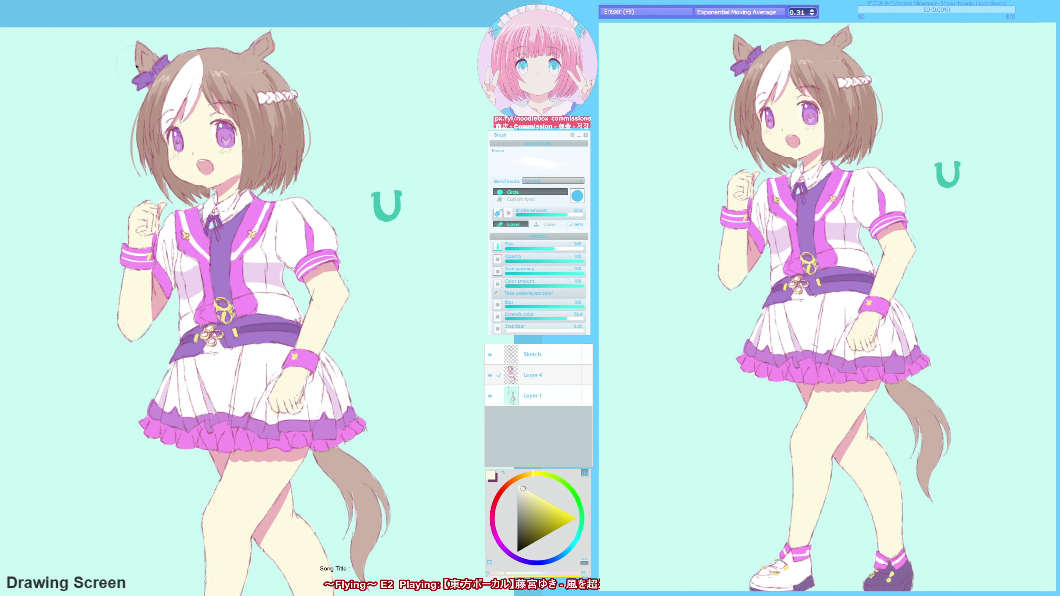
{"action": "key", "text": "F6"}
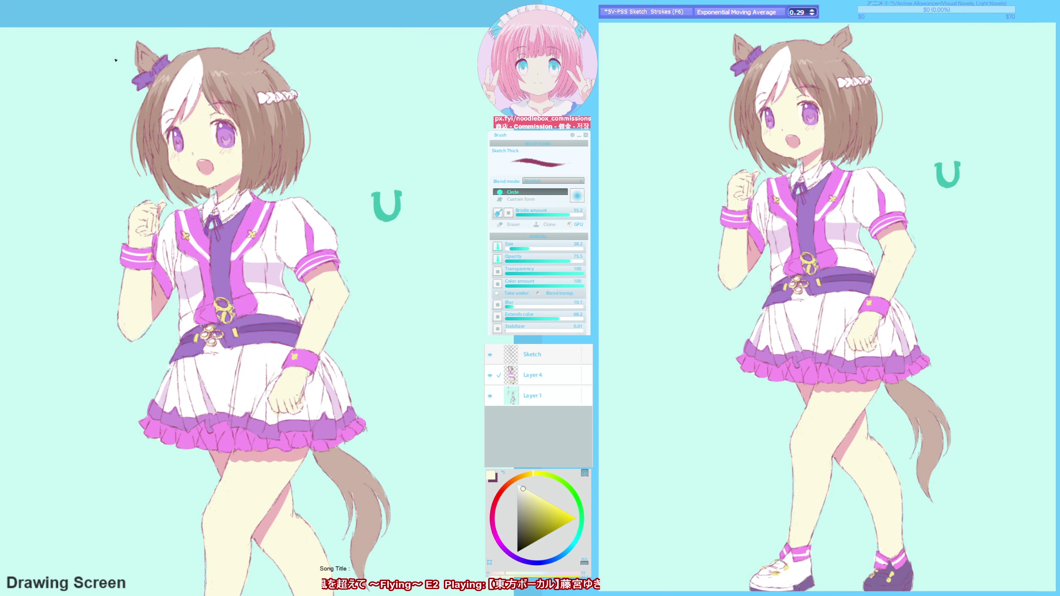
{"action": "key", "text": "F9"}
{"action": "left_click", "coordinate": [135, 58], "text": "ctrl"}
{"action": "left_click_drag", "start_coordinate": [135, 59], "coordinate": [126, 98]}
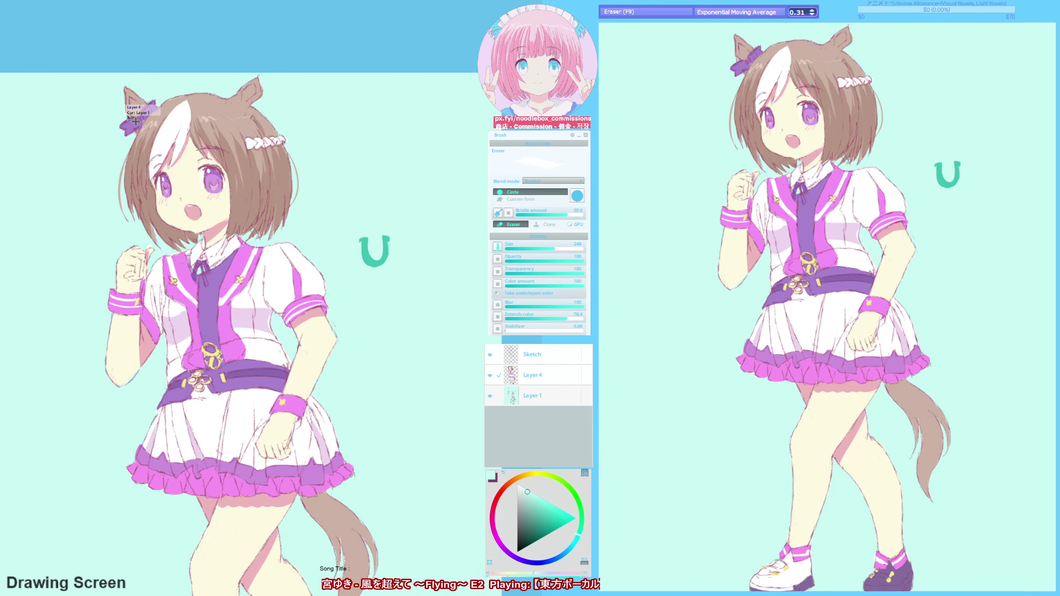
- Paint over the teal horseshoe with mint on the background layer using a very large brush
{"action": "key", "text": "F5"}
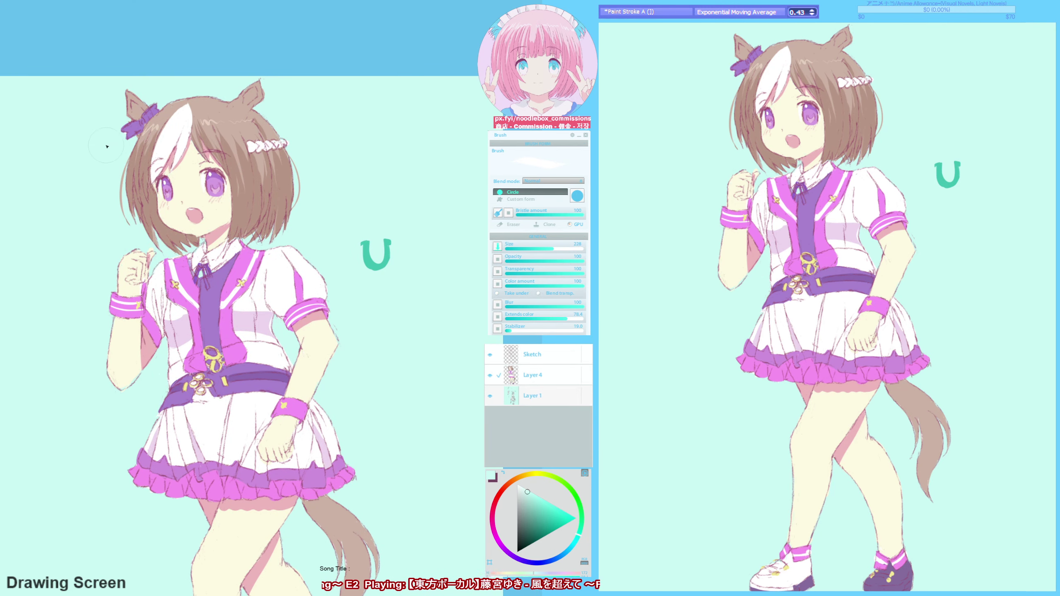
{"action": "key", "text": "F9"}
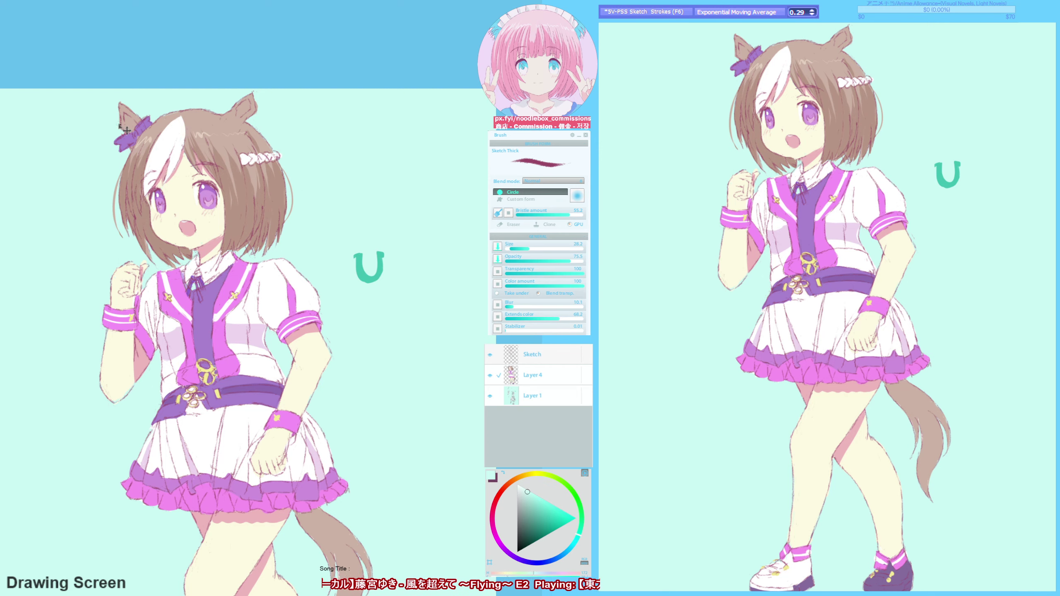
{"action": "key", "text": "F5"}
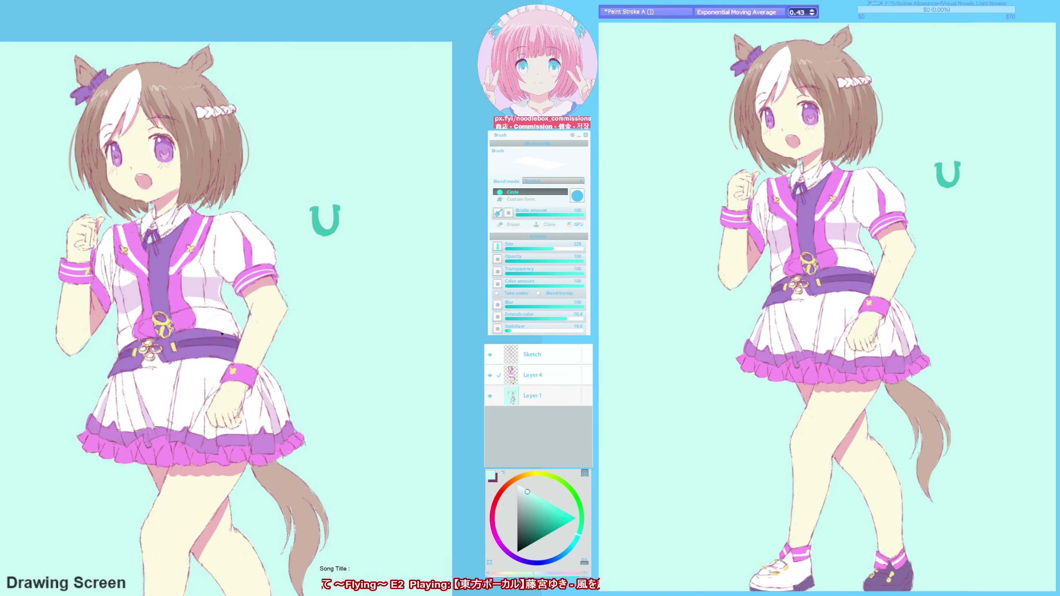
{"action": "mouse_move", "coordinate": [196, 332]}
{"action": "left_mouse_down"}
{"action": "mouse_move", "coordinate": [235, 335]}
{"action": "mouse_move", "coordinate": [216, 446]}
{"action": "left_mouse_up"}
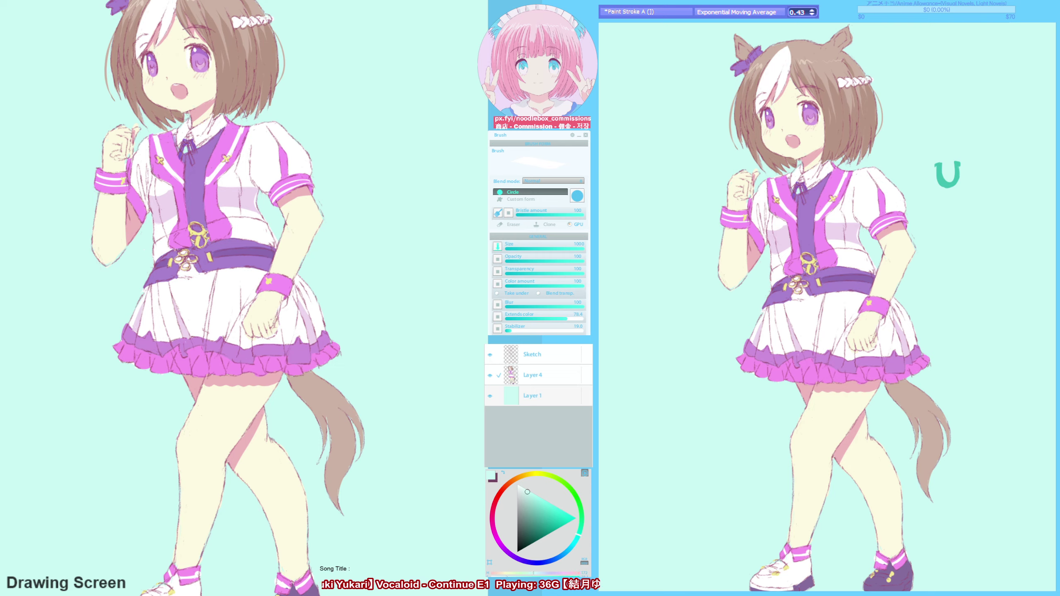
- Paste the purple-and-yellow gear pattern as the background on Layer 1 and open its tone curves
{"action": "key", "text": "ctrl+v"}
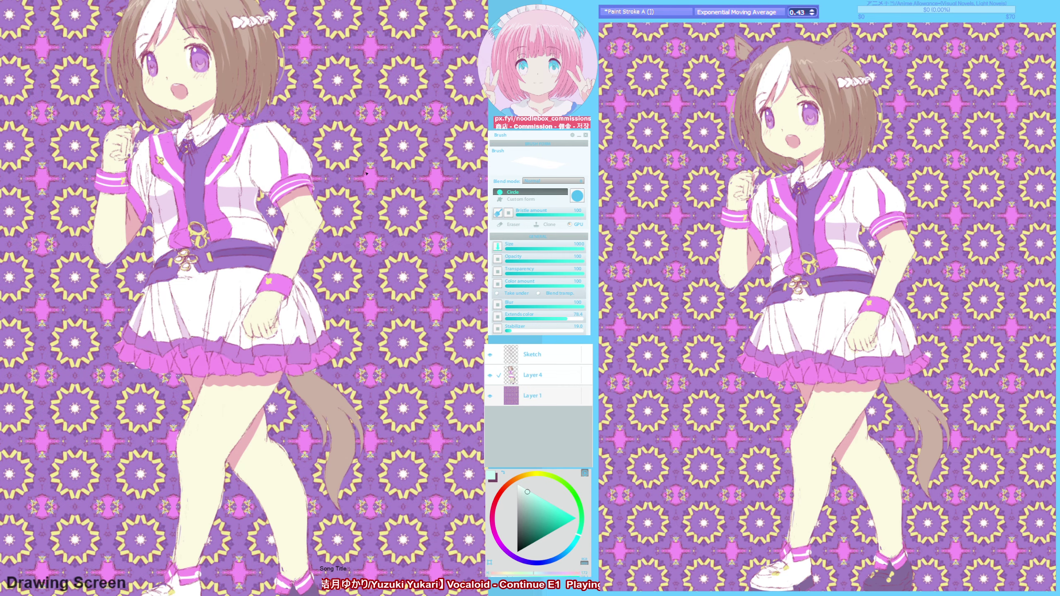
{"action": "key", "text": "ctrl+m"}
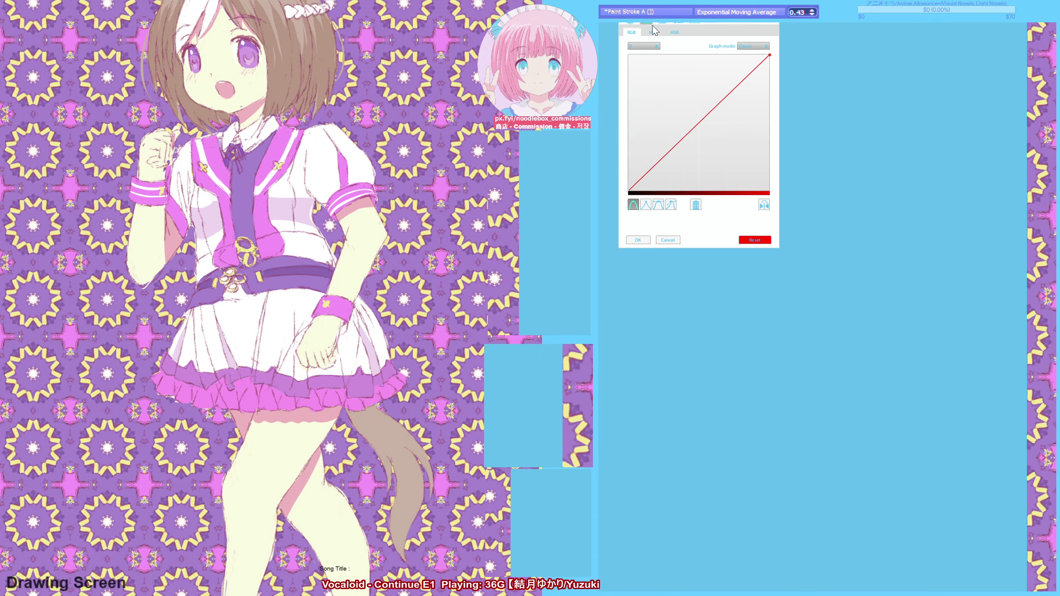
{"action": "left_click", "coordinate": [676, 115]}
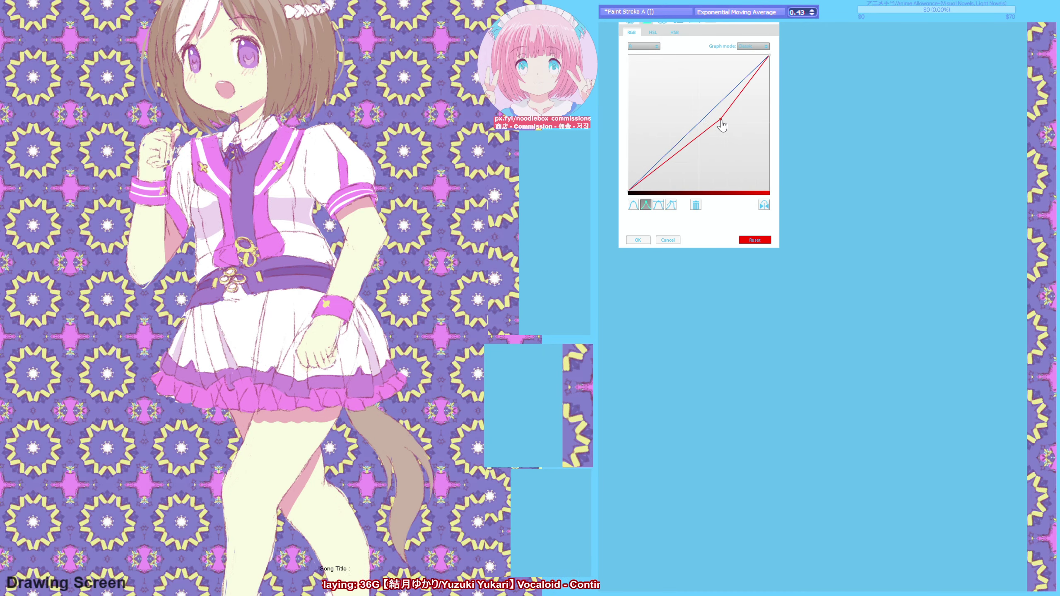
{"action": "left_click", "coordinate": [645, 46]}
{"action": "left_click", "coordinate": [643, 57]}
{"action": "left_click", "coordinate": [645, 44]}
{"action": "left_click", "coordinate": [644, 63]}
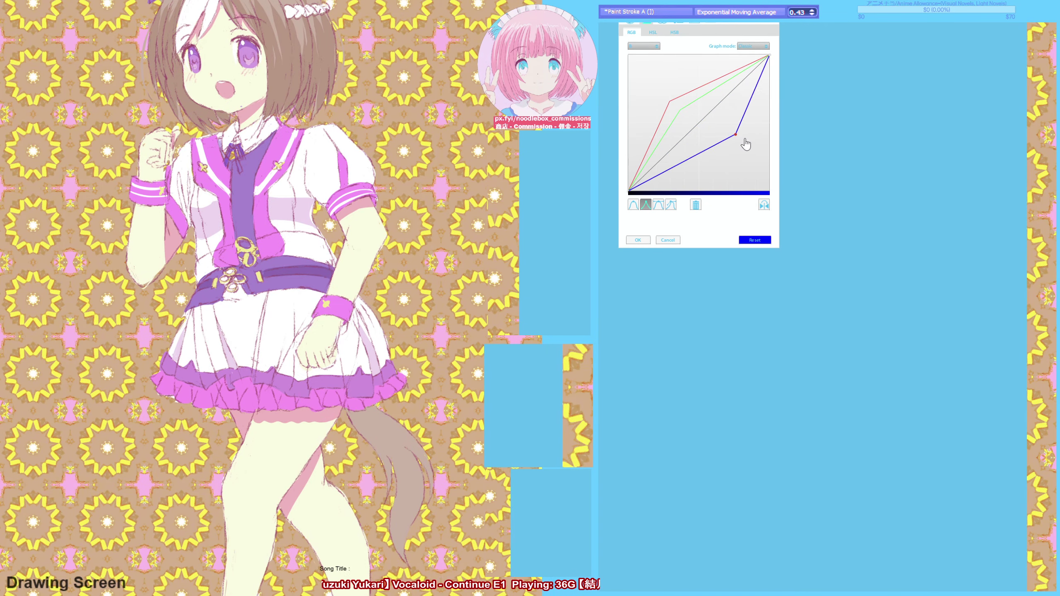
{"action": "left_click", "coordinate": [740, 142]}
{"action": "left_click", "coordinate": [645, 44]}
{"action": "left_click", "coordinate": [642, 57]}
{"action": "mouse_move", "coordinate": [680, 110]}
{"action": "left_mouse_down"}
{"action": "mouse_move", "coordinate": [710, 80]}
{"action": "mouse_move", "coordinate": [700, 106]}
{"action": "left_mouse_up"}
{"action": "left_click", "coordinate": [644, 46]}
{"action": "left_click", "coordinate": [643, 52]}
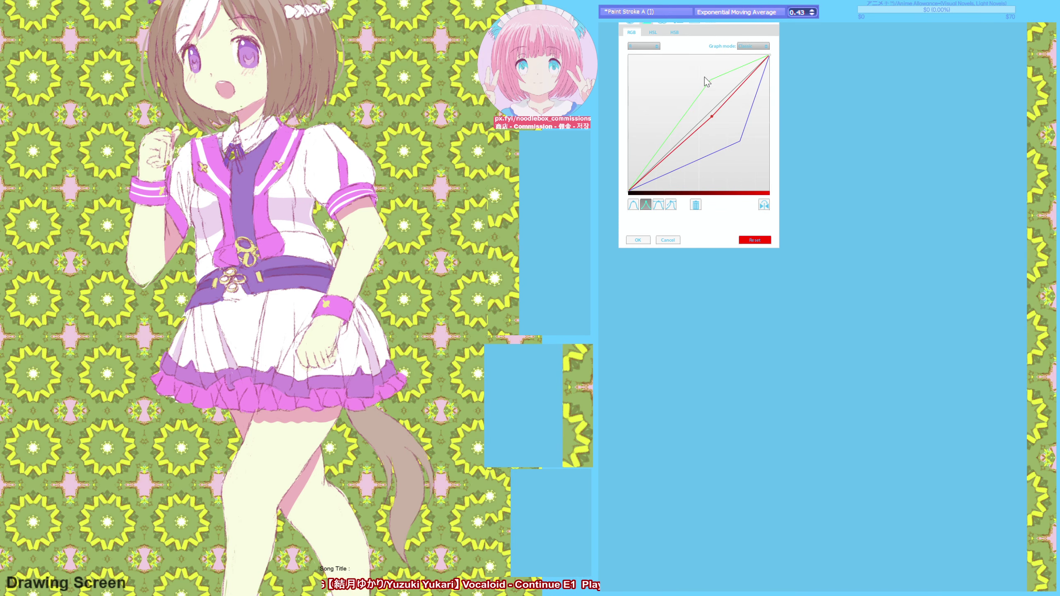
{"action": "left_click", "coordinate": [644, 46]}
{"action": "left_click", "coordinate": [645, 63]}
{"action": "left_click_drag", "start_coordinate": [740, 141], "coordinate": [714, 118]}
{"action": "left_click", "coordinate": [644, 46]}
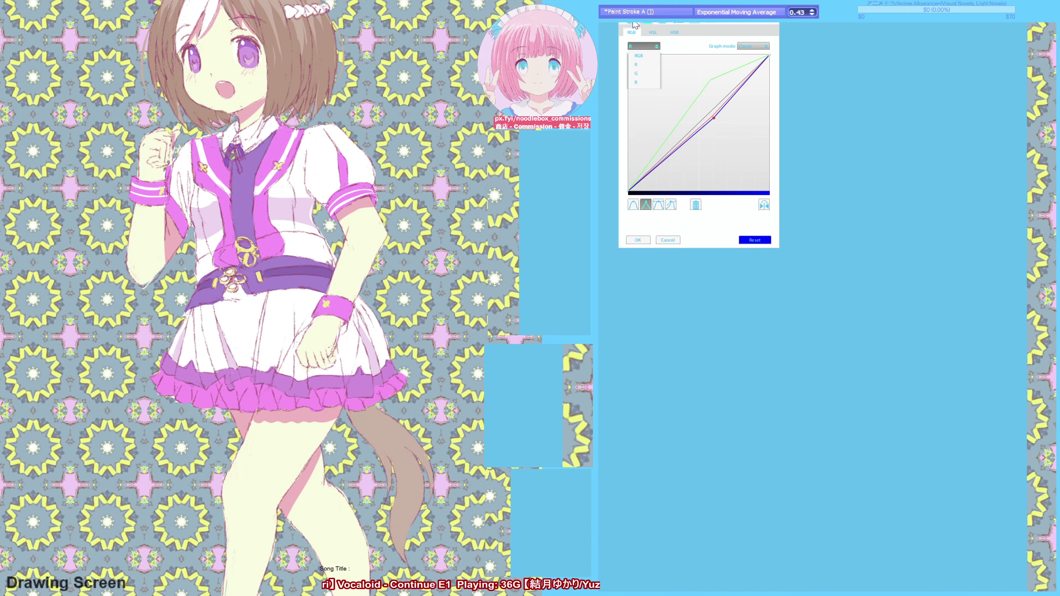
{"action": "left_click", "coordinate": [643, 52]}
{"action": "left_click", "coordinate": [645, 46]}
{"action": "left_click", "coordinate": [643, 57]}
{"action": "left_click_drag", "start_coordinate": [710, 81], "coordinate": [693, 78]}
{"action": "left_click", "coordinate": [644, 46]}
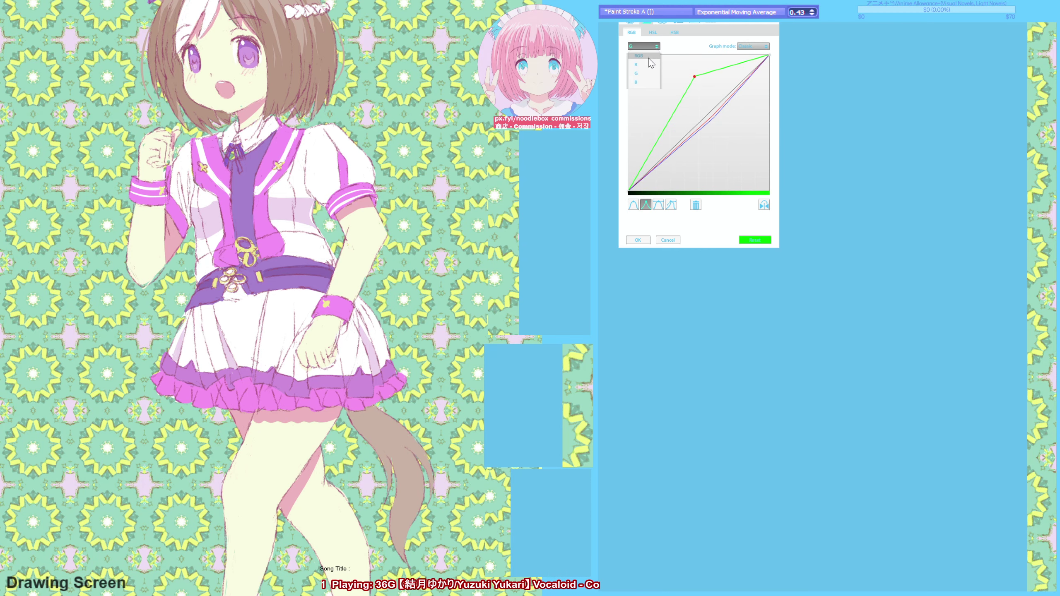
{"action": "left_click", "coordinate": [643, 51]}
{"action": "left_click_drag", "start_coordinate": [713, 117], "coordinate": [736, 84]}
{"action": "left_click", "coordinate": [645, 46]}
{"action": "left_click", "coordinate": [643, 57]}
{"action": "left_click", "coordinate": [644, 46]}
{"action": "left_click", "coordinate": [643, 63]}
{"action": "left_click", "coordinate": [739, 90]}
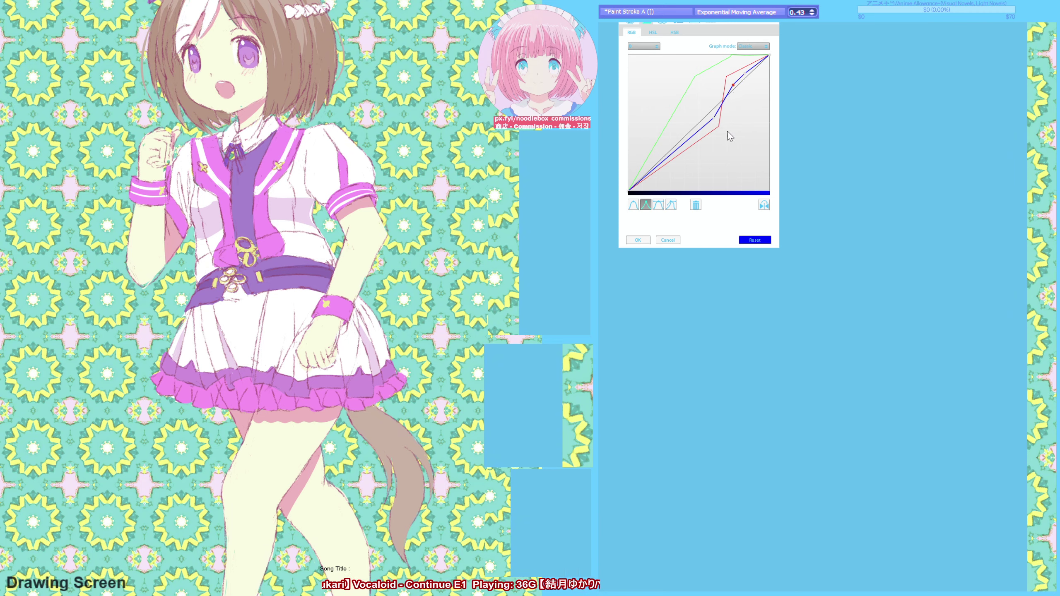
{"action": "left_click", "coordinate": [645, 46]}
{"action": "left_click", "coordinate": [643, 46]}
{"action": "left_click_drag", "start_coordinate": [676, 146], "coordinate": [738, 72]}
{"action": "left_click", "coordinate": [700, 116]}
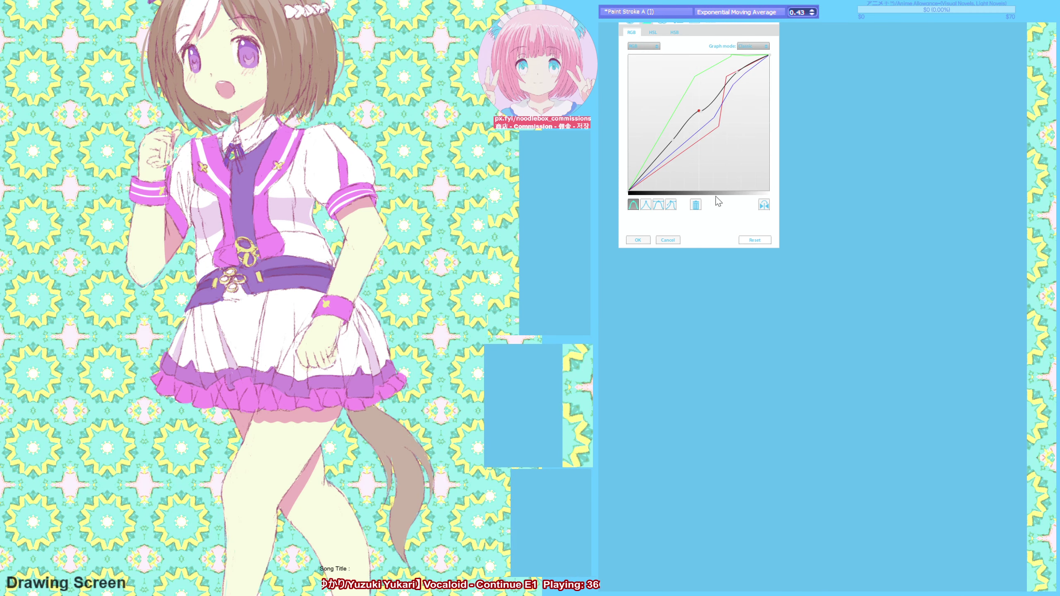
{"action": "left_click", "coordinate": [646, 204]}
{"action": "left_click_drag", "start_coordinate": [694, 122], "coordinate": [717, 120]}
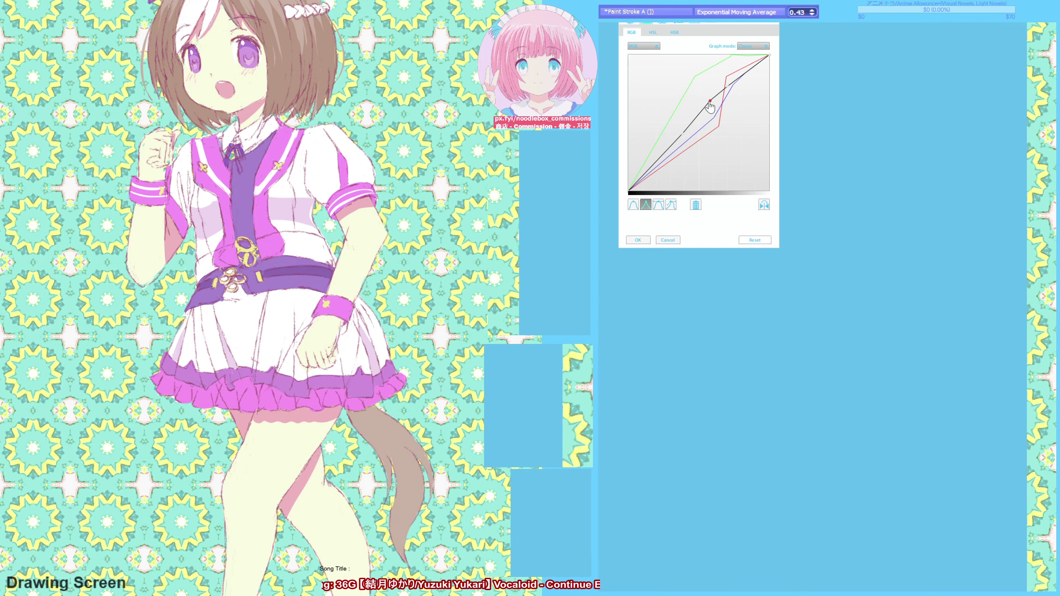
{"action": "left_click", "coordinate": [752, 241]}
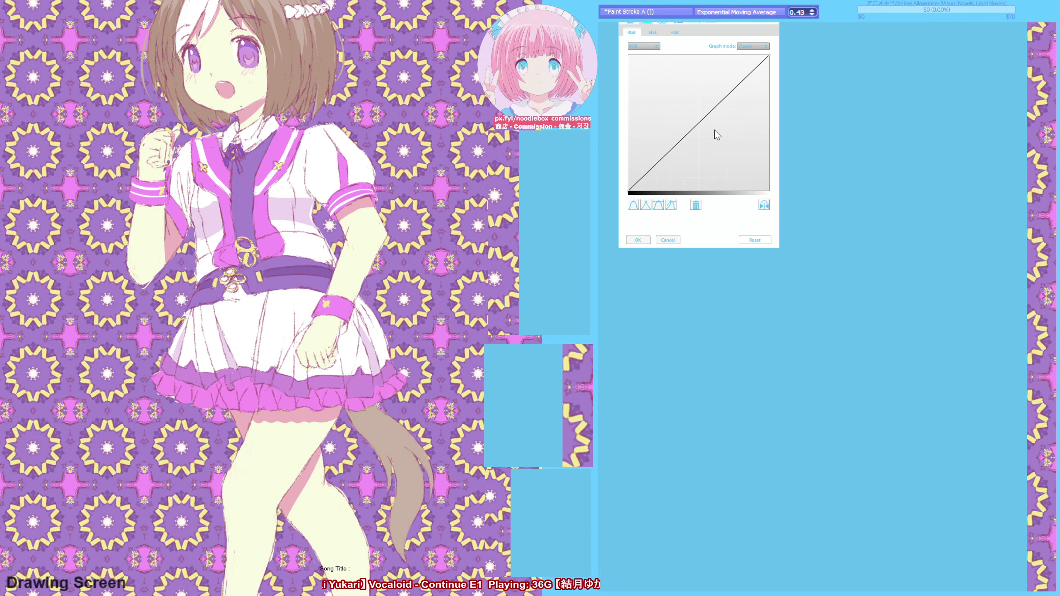
- Recolour the gear pattern to pale mint by raising the green curve strongly and the red and blue curves moderately
{"action": "scroll", "coordinate": [649, 51], "scroll_direction": "down", "scroll_amount": 1}
{"action": "left_click_drag", "start_coordinate": [698, 130], "coordinate": [658, 100]}
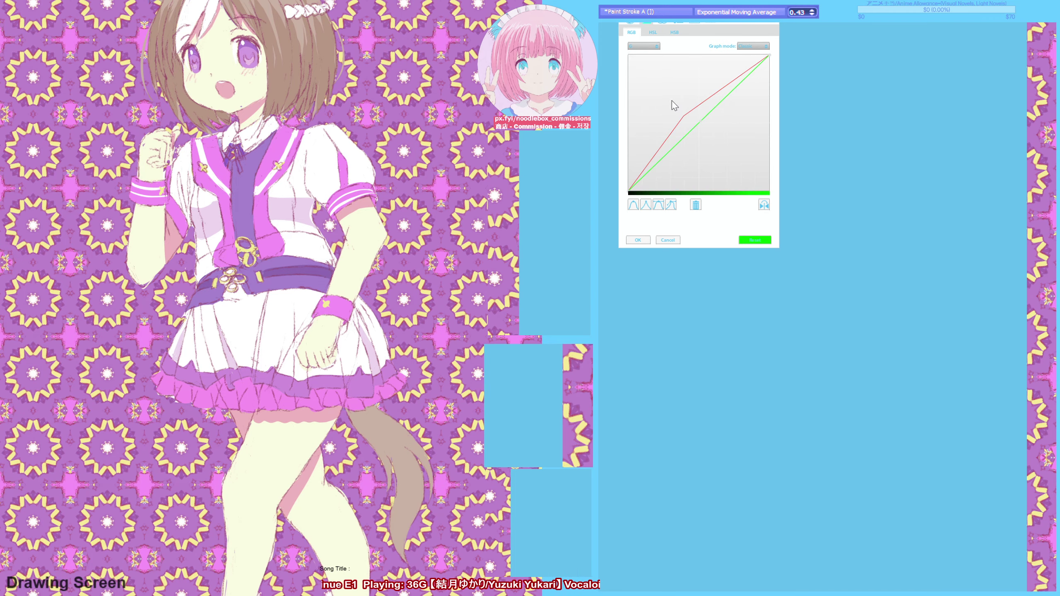
{"action": "scroll", "coordinate": [680, 112], "scroll_direction": "down", "scroll_amount": 1}
{"action": "left_click_drag", "start_coordinate": [713, 133], "coordinate": [658, 74]}
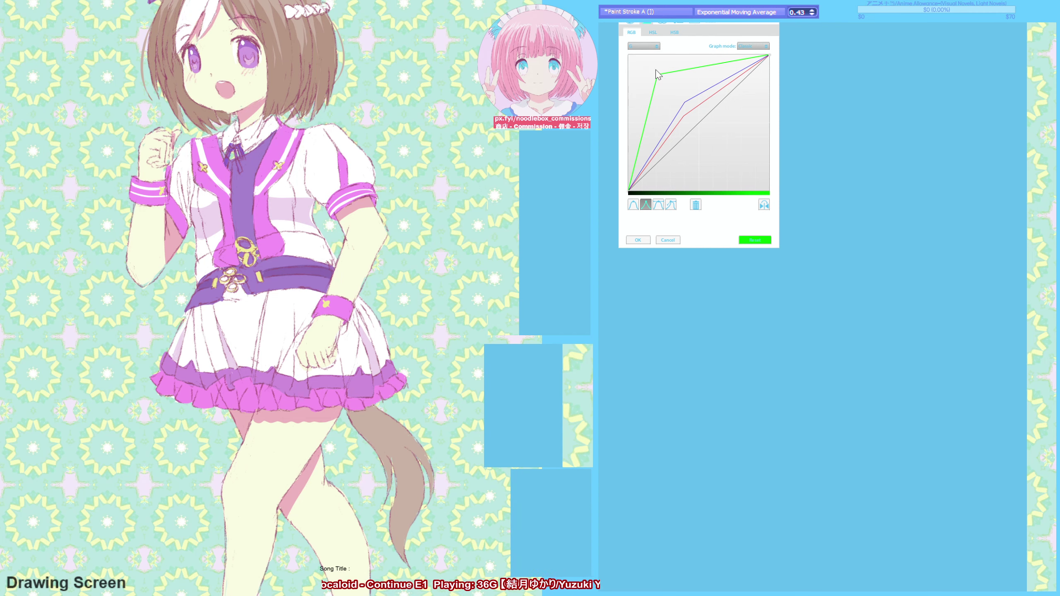
{"action": "left_click", "coordinate": [637, 65]}
{"action": "mouse_move", "coordinate": [684, 116]}
{"action": "left_mouse_down"}
{"action": "mouse_move", "coordinate": [706, 136]}
{"action": "mouse_move", "coordinate": [683, 104]}
{"action": "left_mouse_up"}
{"action": "scroll", "coordinate": [705, 138], "scroll_direction": "down", "scroll_amount": 2}
{"action": "left_click", "coordinate": [639, 240]}
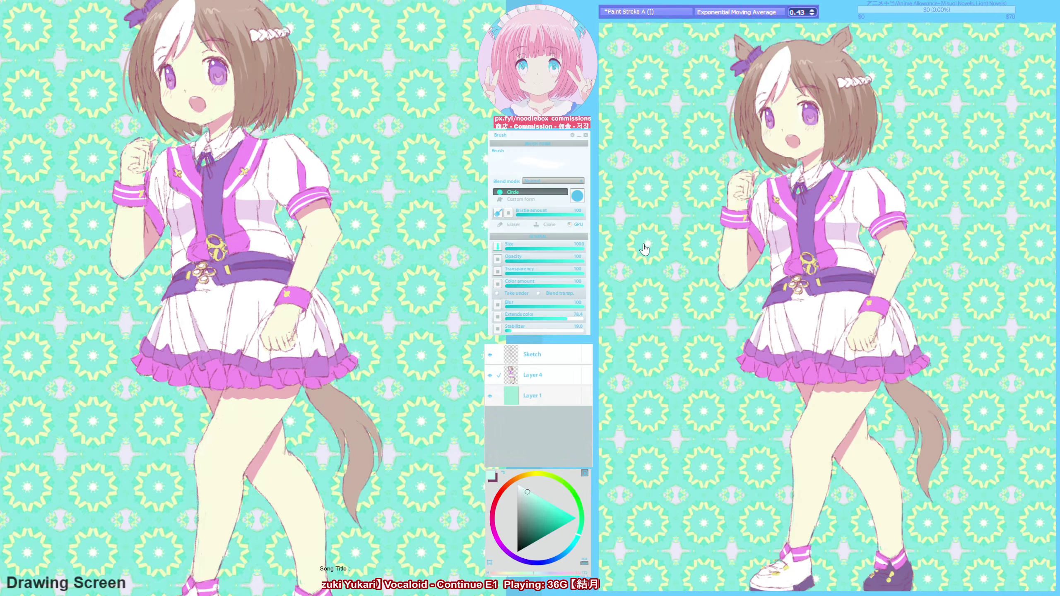
{"action": "key", "text": "ctrl+b"}
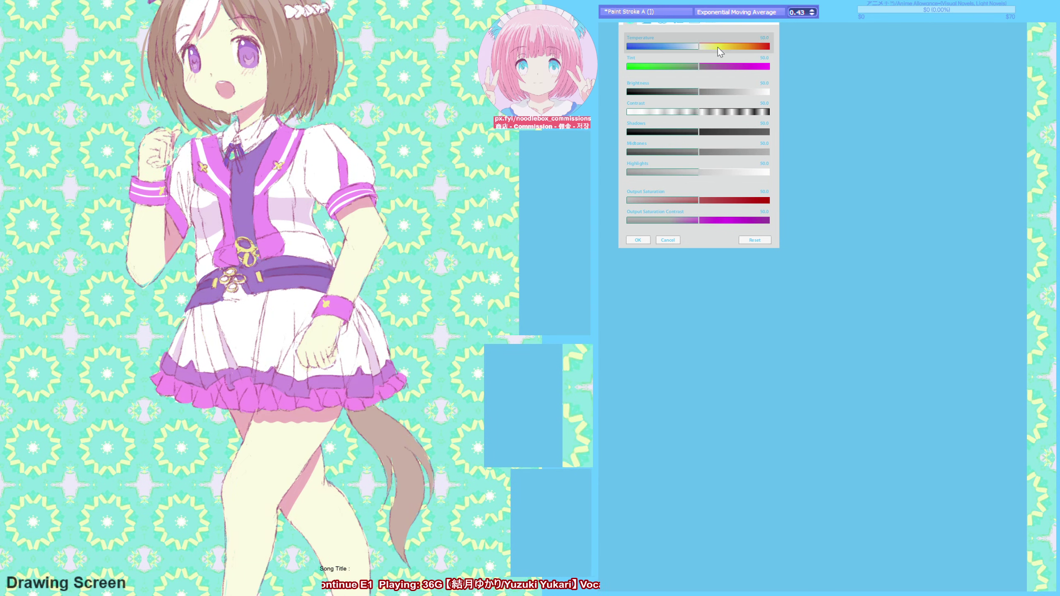
{"action": "left_click", "coordinate": [702, 66]}
{"action": "left_click", "coordinate": [706, 92]}
{"action": "left_click", "coordinate": [701, 112]}
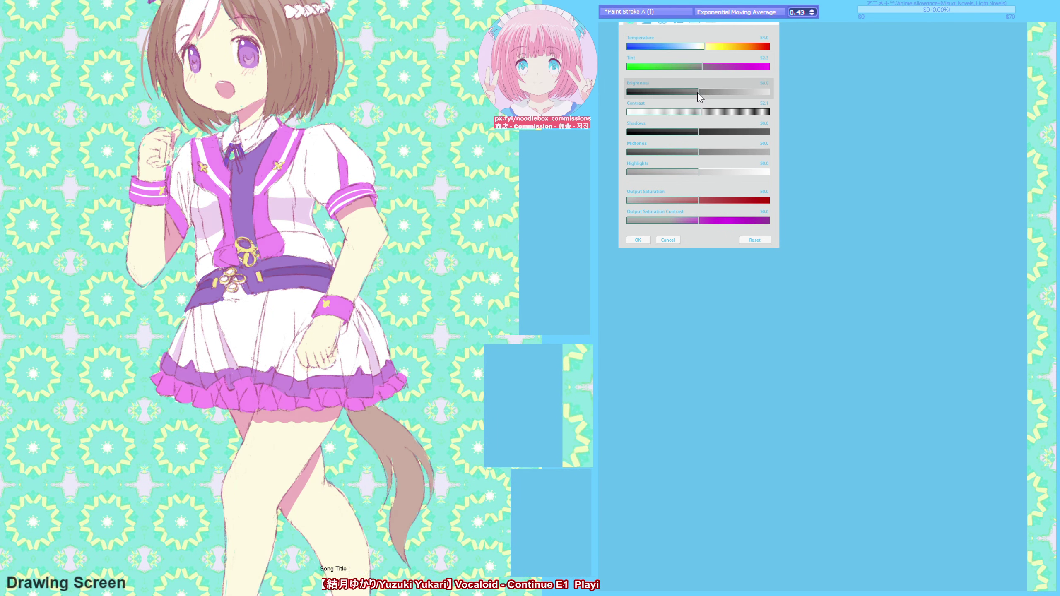
{"action": "left_click", "coordinate": [709, 132]}
{"action": "left_click", "coordinate": [697, 132]}
{"action": "left_click", "coordinate": [705, 152]}
{"action": "left_click", "coordinate": [697, 172]}
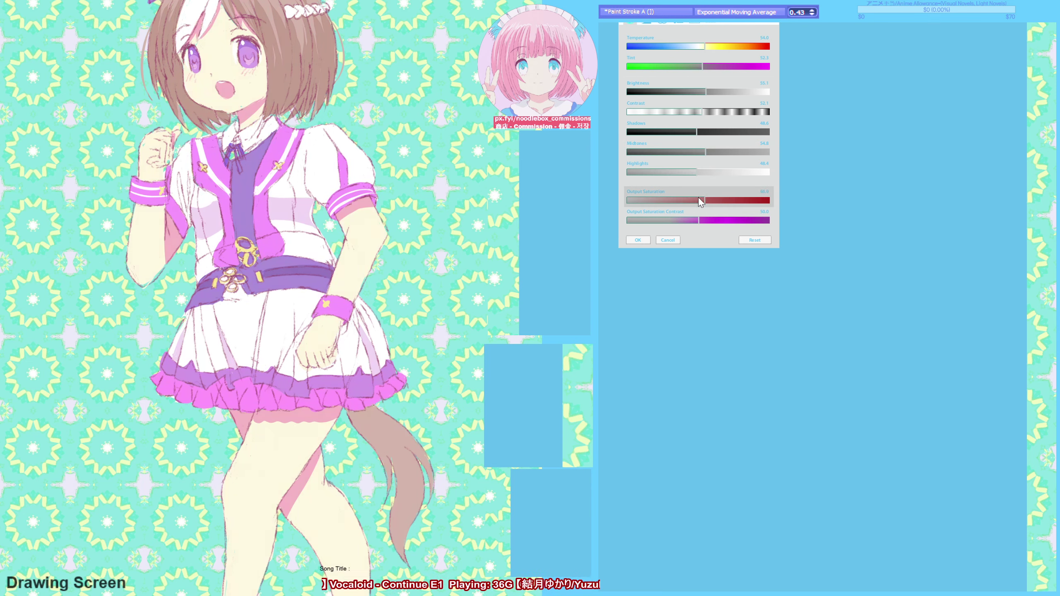
{"action": "left_click", "coordinate": [717, 219]}
{"action": "left_click", "coordinate": [701, 46]}
{"action": "key", "text": "r"}
- Warm the character's colours with tone curves by raising the blue curve, resetting the green curve and slightly raising the red curve
{"action": "key", "text": "ctrl+m"}
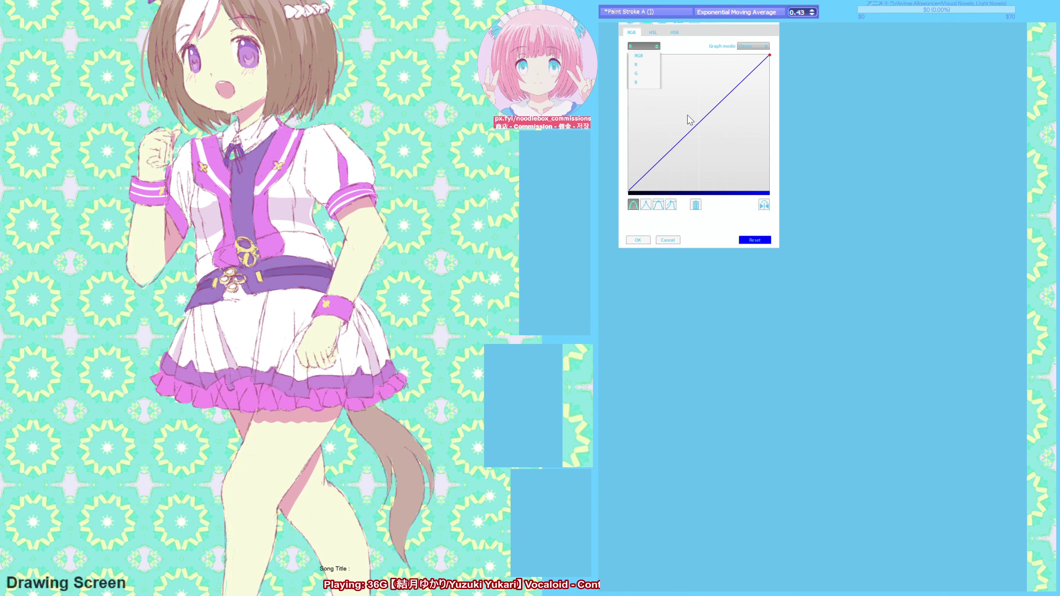
{"action": "left_click_drag", "start_coordinate": [688, 138], "coordinate": [738, 85]}
{"action": "scroll", "coordinate": [653, 45], "scroll_direction": "up", "scroll_amount": 1}
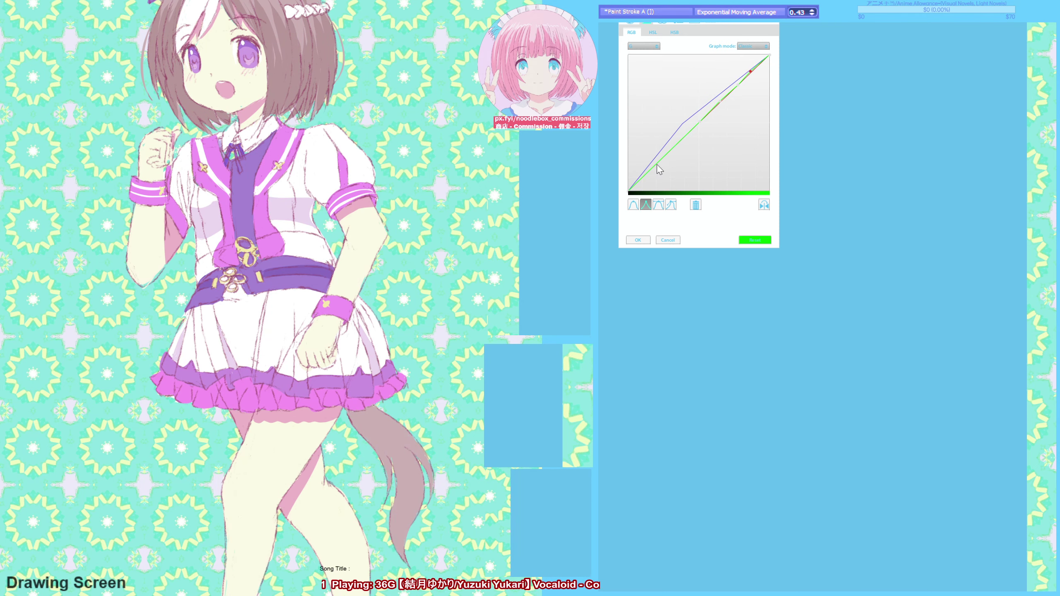
{"action": "left_click", "coordinate": [696, 205]}
{"action": "scroll", "coordinate": [644, 46], "scroll_direction": "up", "scroll_amount": 1}
{"action": "mouse_move", "coordinate": [700, 121]}
{"action": "left_mouse_down"}
{"action": "mouse_move", "coordinate": [686, 113]}
{"action": "mouse_move", "coordinate": [698, 113]}
{"action": "left_mouse_up"}
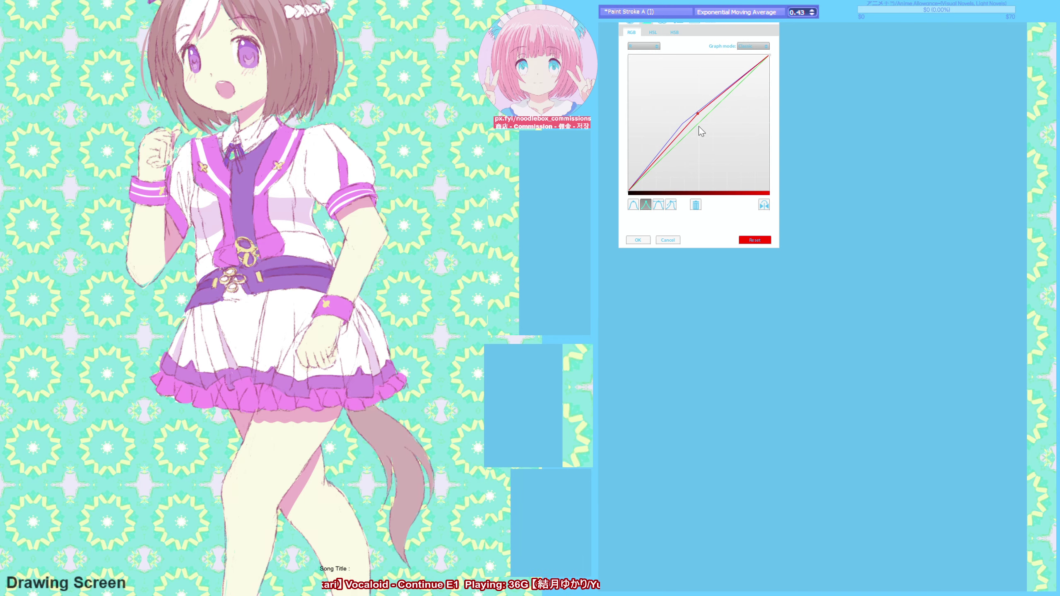
{"action": "left_click", "coordinate": [638, 240]}
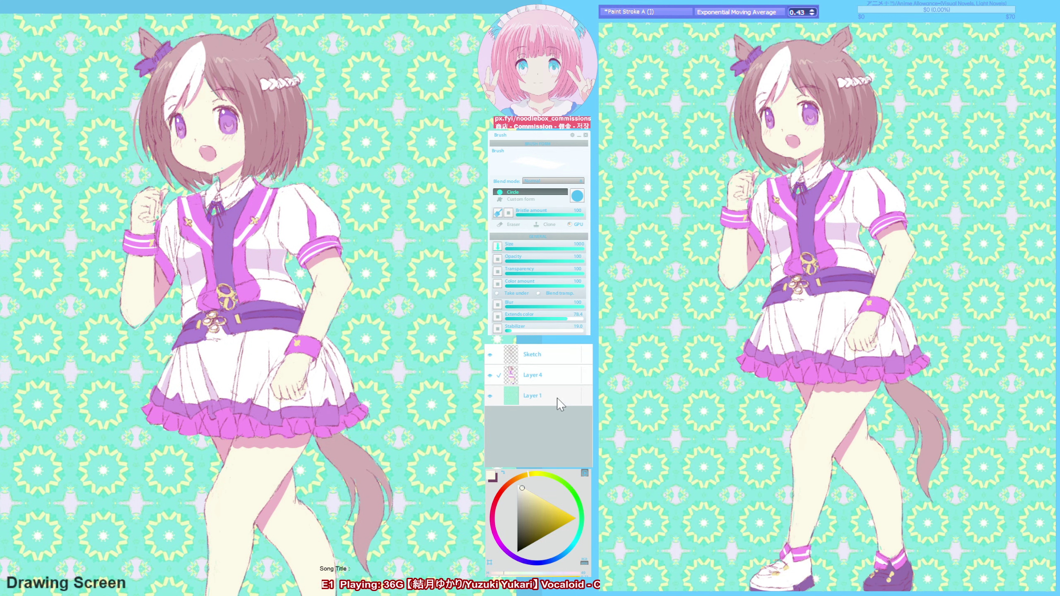
- Add a new layer between the gear background and Layer 4, and sample off-white for touching up the character's clothes
{"action": "key", "text": "ctrl+shift+n"}
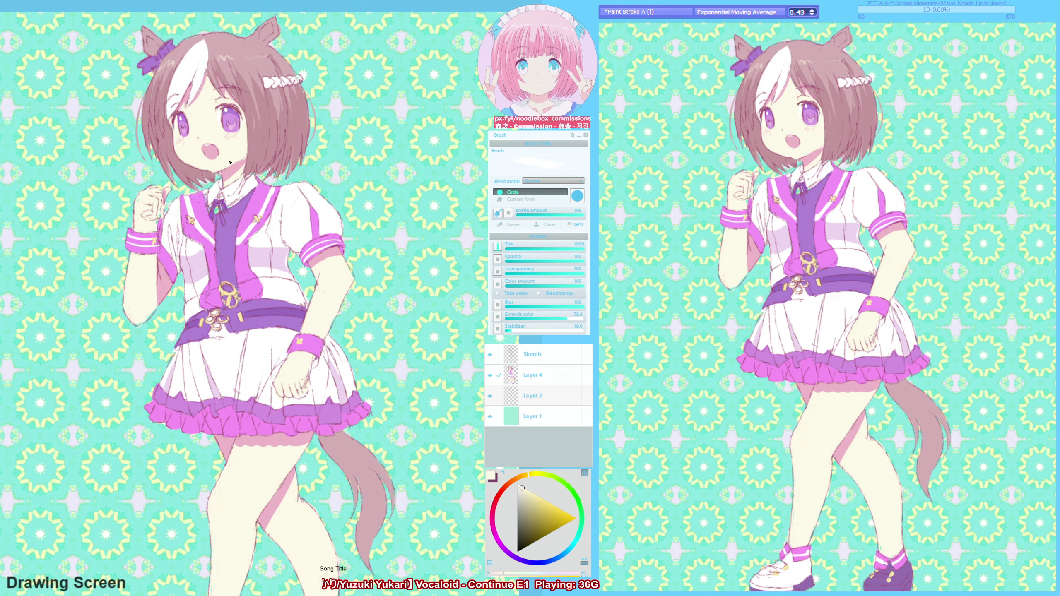
{"action": "scroll", "coordinate": [230, 162], "scroll_direction": "down", "scroll_amount": 2}
{"action": "scroll", "coordinate": [193, 133], "scroll_direction": "up", "scroll_amount": 1}
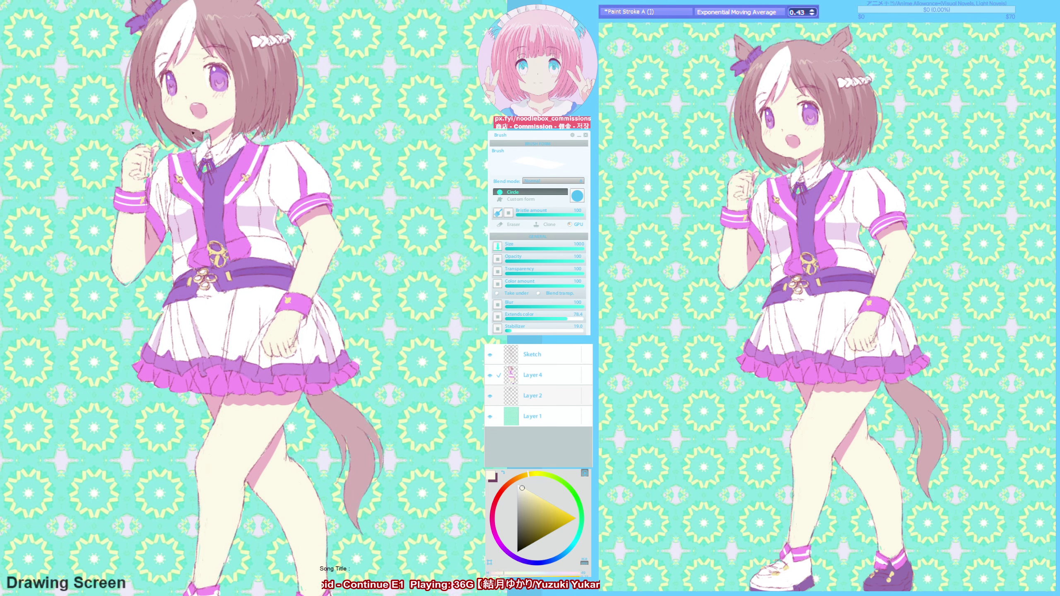
{"action": "scroll", "coordinate": [193, 133], "scroll_direction": "up", "scroll_amount": 2}
{"action": "scroll", "coordinate": [213, 322], "scroll_direction": "down", "scroll_amount": 2}
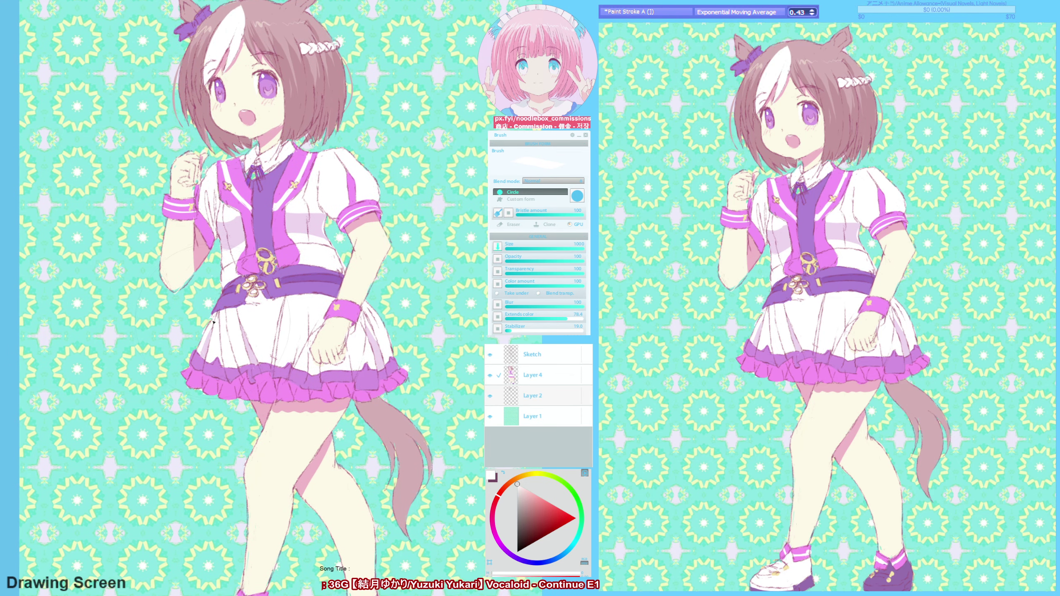
{"action": "scroll", "coordinate": [213, 323], "scroll_direction": "down", "scroll_amount": 2}
{"action": "key", "text": "F9"}
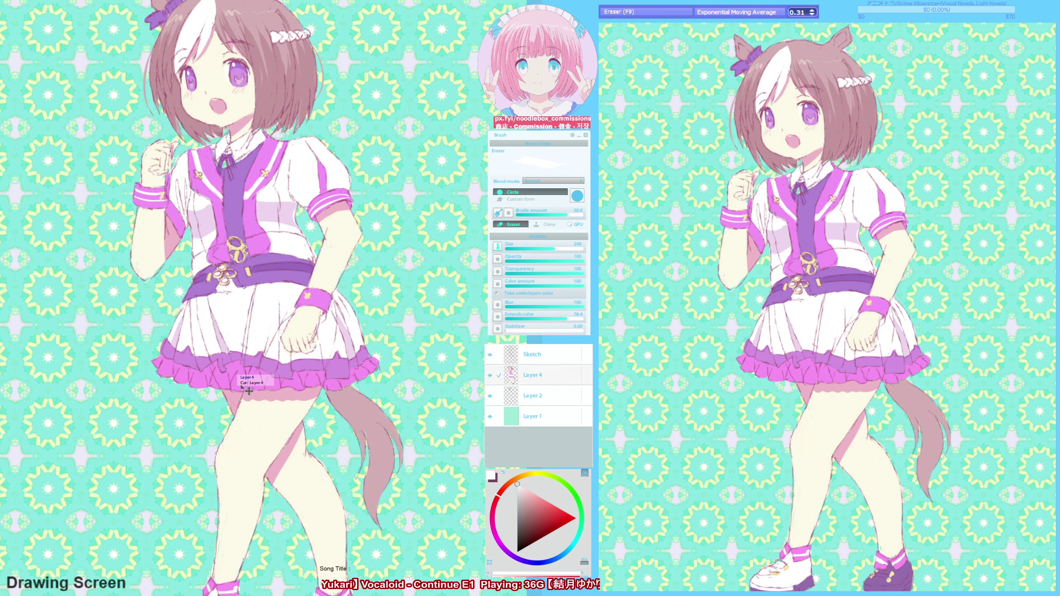
- Sample the ruffle's purple and the tail's brown for touch-ups, and check the figure in a mirrored view
{"action": "key", "text": "F9"}
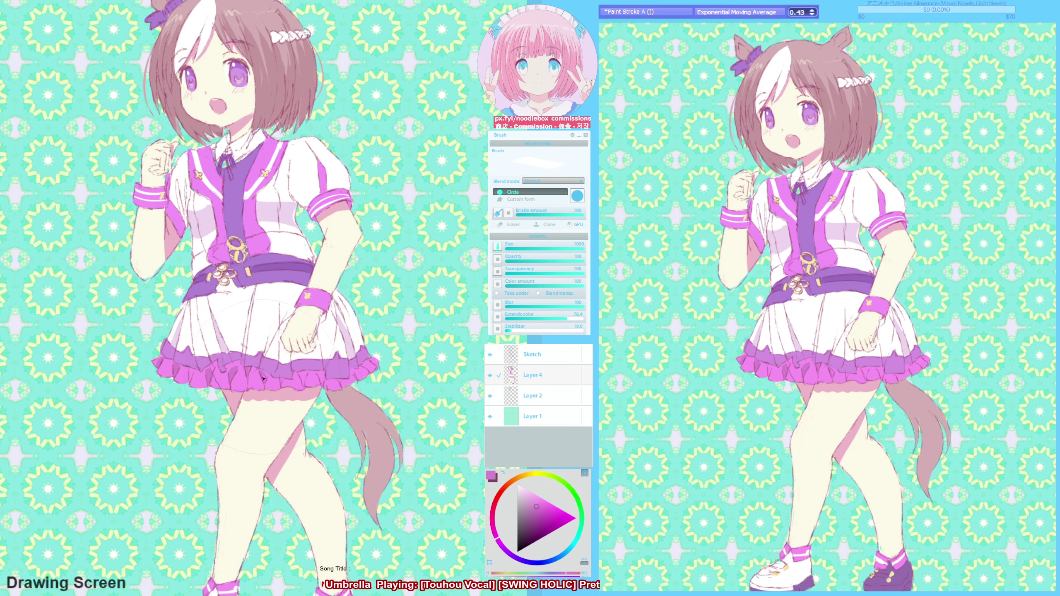
{"action": "left_click", "coordinate": [342, 337], "text": "alt"}
{"action": "key", "text": "m"}
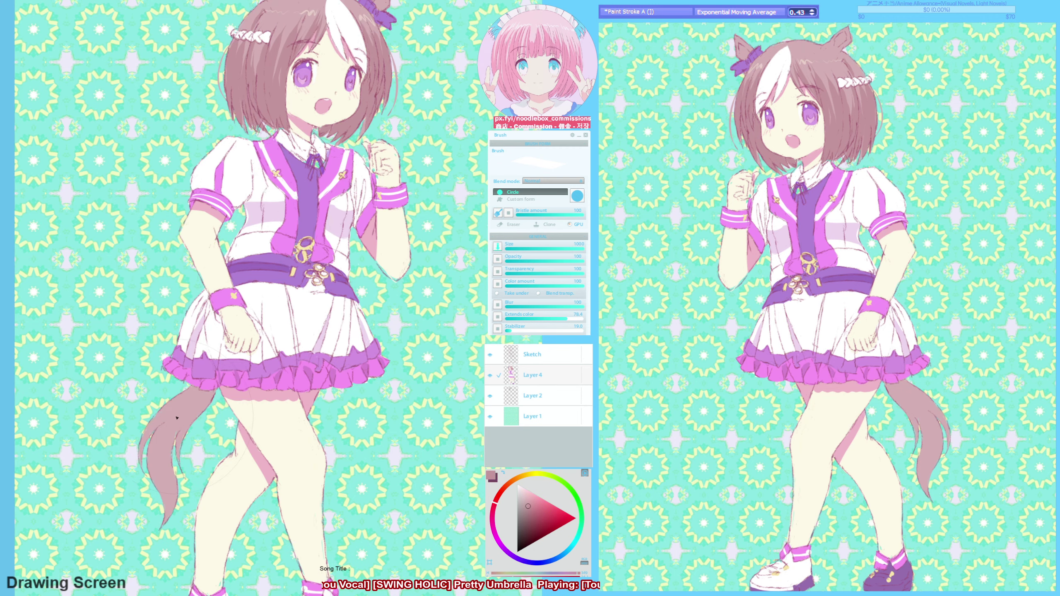
{"action": "left_click_drag", "start_coordinate": [201, 455], "coordinate": [183, 400]}
{"action": "key", "text": "m"}
{"action": "key", "text": "minus"}
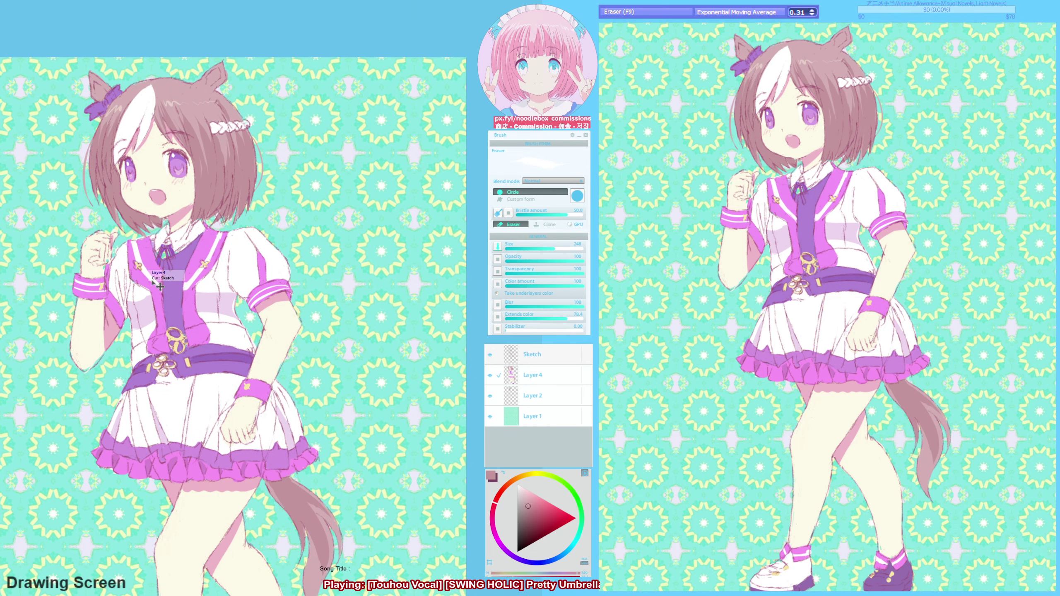
- Touch up the sailor collar and vest on Layer 4 with their sampled magenta
{"action": "left_click", "coordinate": [158, 284], "text": "alt"}
{"action": "left_click", "coordinate": [221, 246], "text": "alt"}
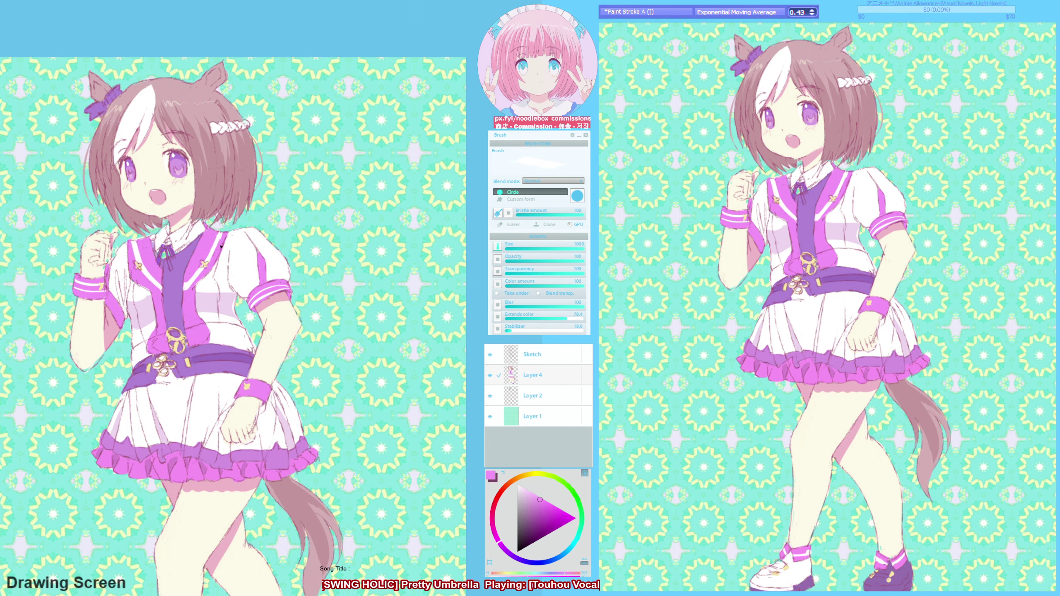
{"action": "scroll", "coordinate": [160, 232], "scroll_direction": "down", "scroll_amount": 3}
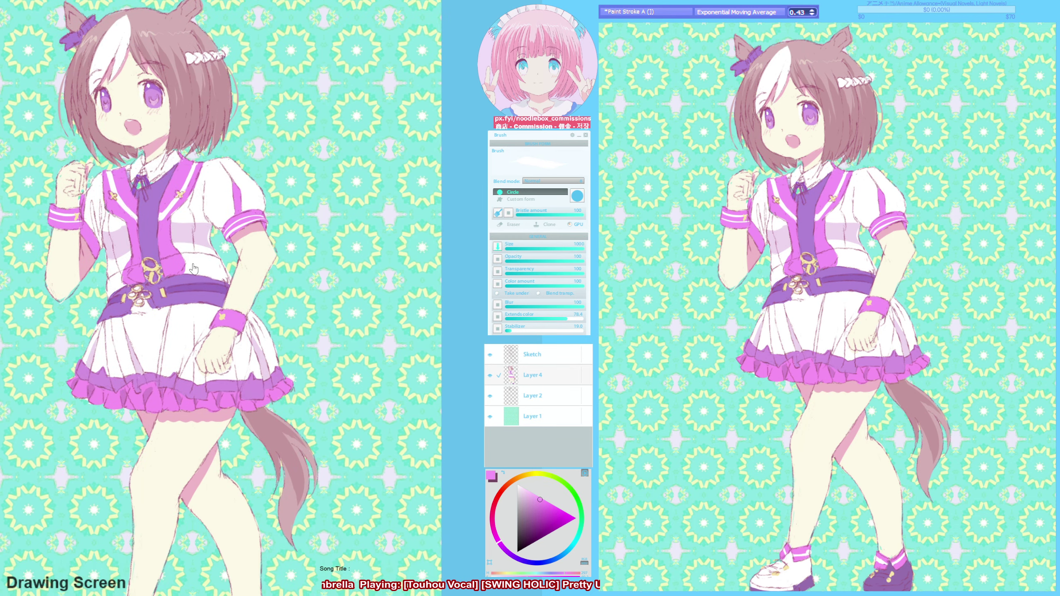
{"action": "left_click", "coordinate": [160, 232], "text": "alt"}
{"action": "scroll", "coordinate": [160, 228], "scroll_direction": "down", "scroll_amount": 2}
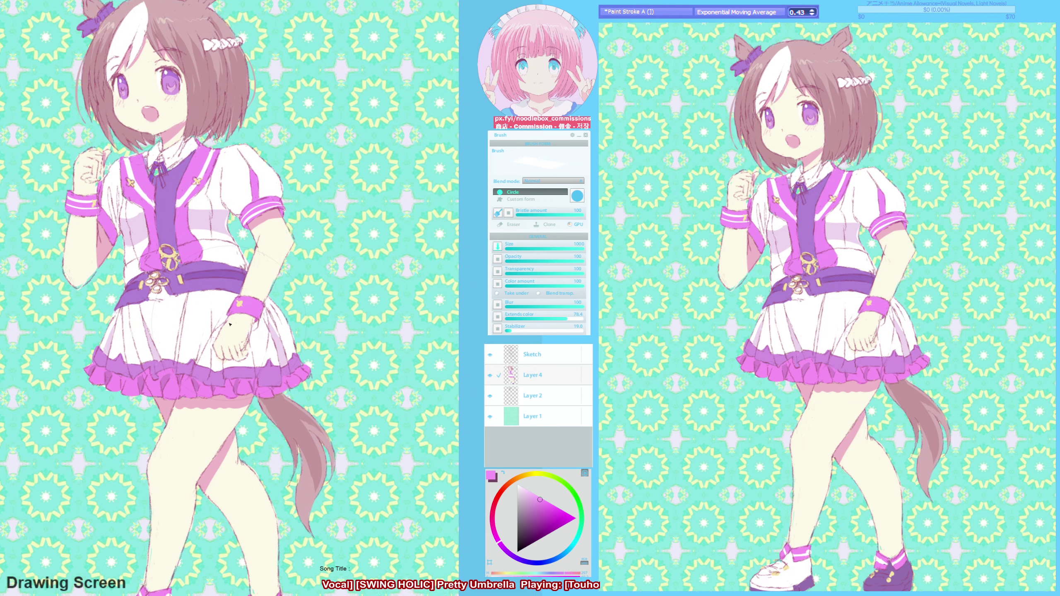
- Touch up the hair and leg shadow on Layer 4 with sampled brown and pink, checking the figure mirrored
{"action": "scroll", "coordinate": [160, 228], "scroll_direction": "up", "scroll_amount": 3}
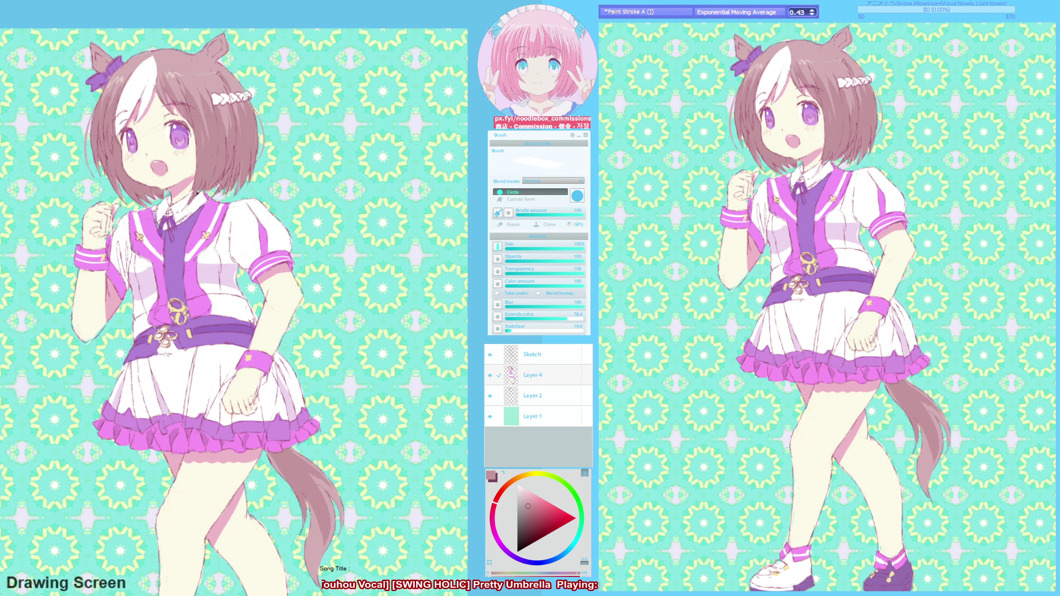
{"action": "scroll", "coordinate": [195, 188], "scroll_direction": "down", "scroll_amount": 3}
{"action": "left_click", "coordinate": [221, 378], "text": "alt"}
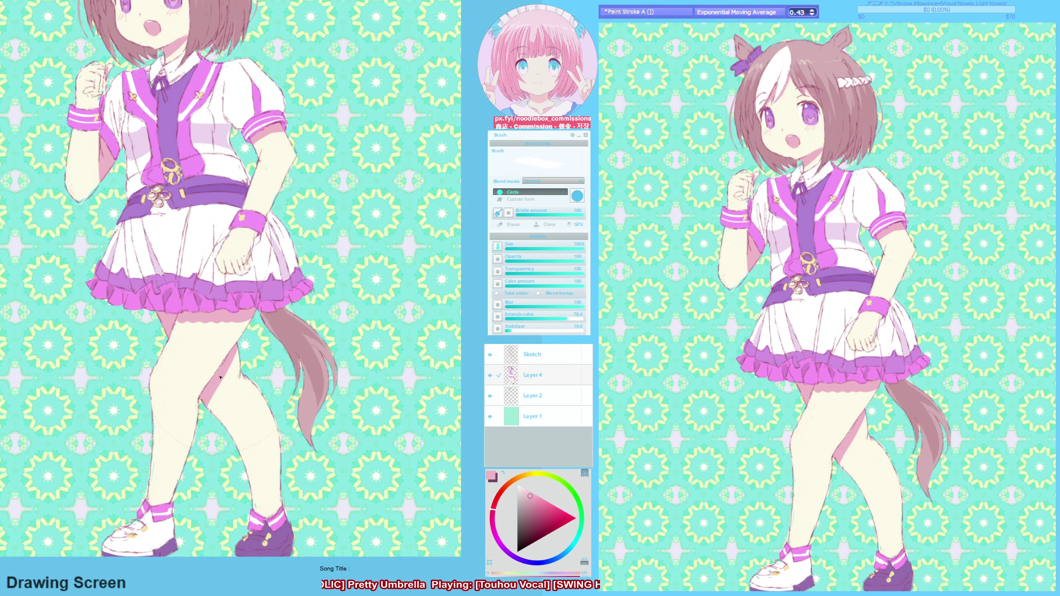
{"action": "scroll", "coordinate": [156, 200], "scroll_direction": "up", "scroll_amount": 4}
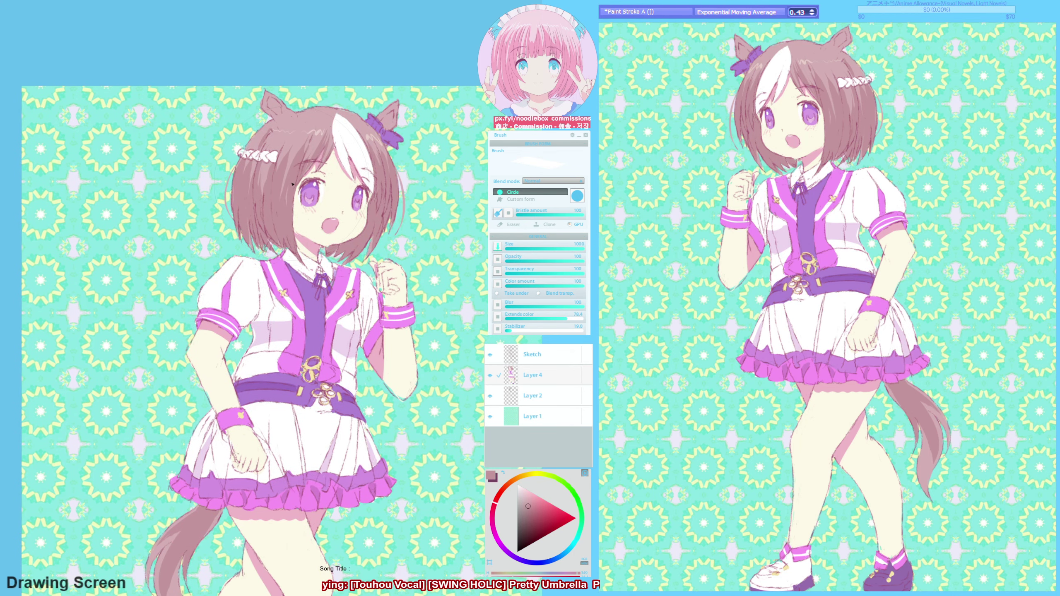
{"action": "scroll", "coordinate": [162, 266], "scroll_direction": "down", "scroll_amount": 4}
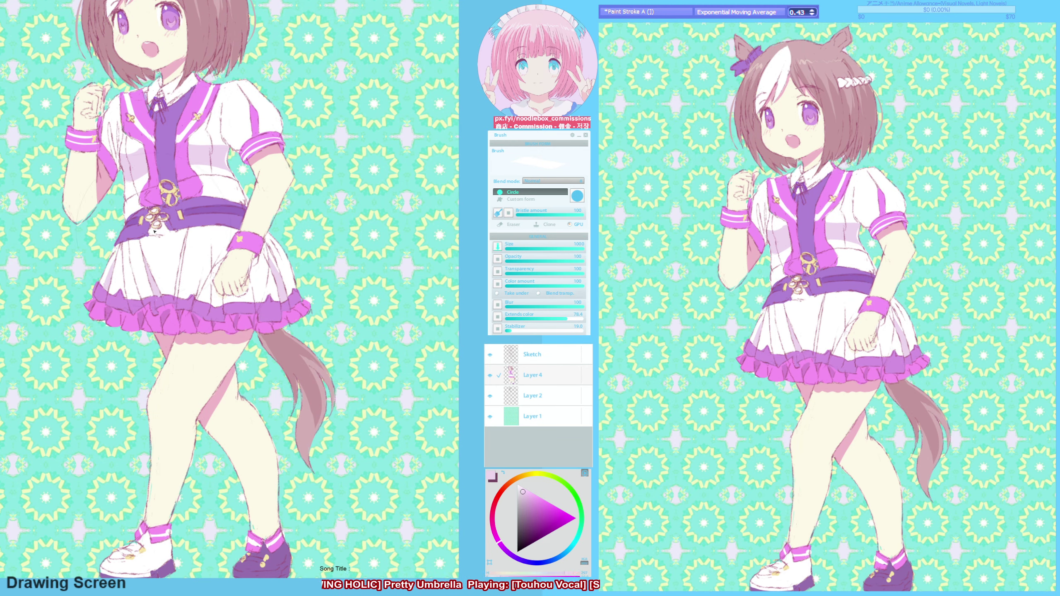
- Retouch the blouse and skirt around the belt using sampled lavender and off-white with the brush and eraser
{"action": "left_click", "coordinate": [158, 283], "text": "alt"}
{"action": "key", "text": "F9"}
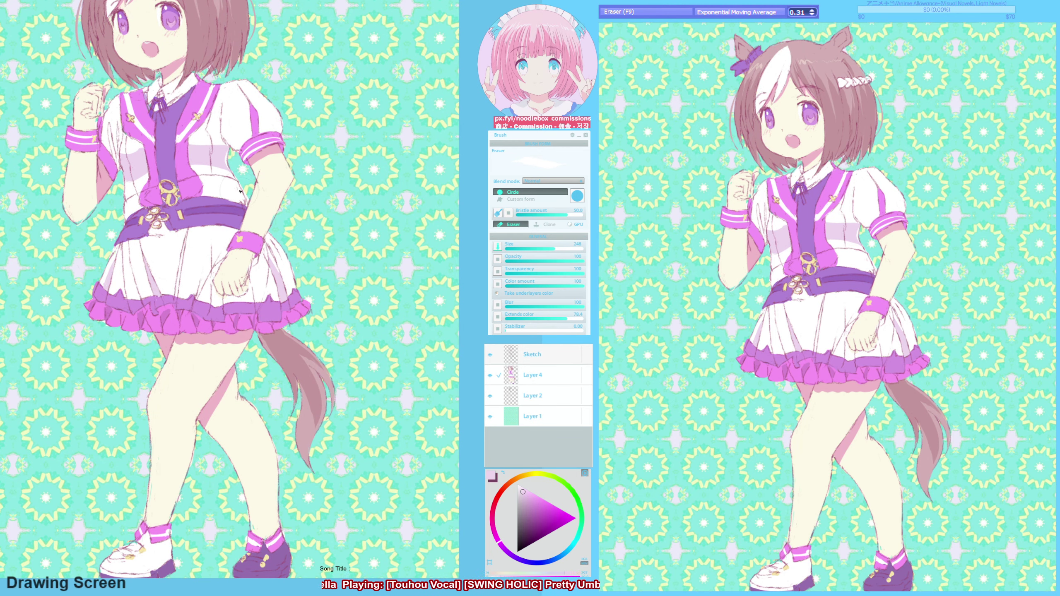
{"action": "left_click", "coordinate": [240, 192], "text": "alt"}
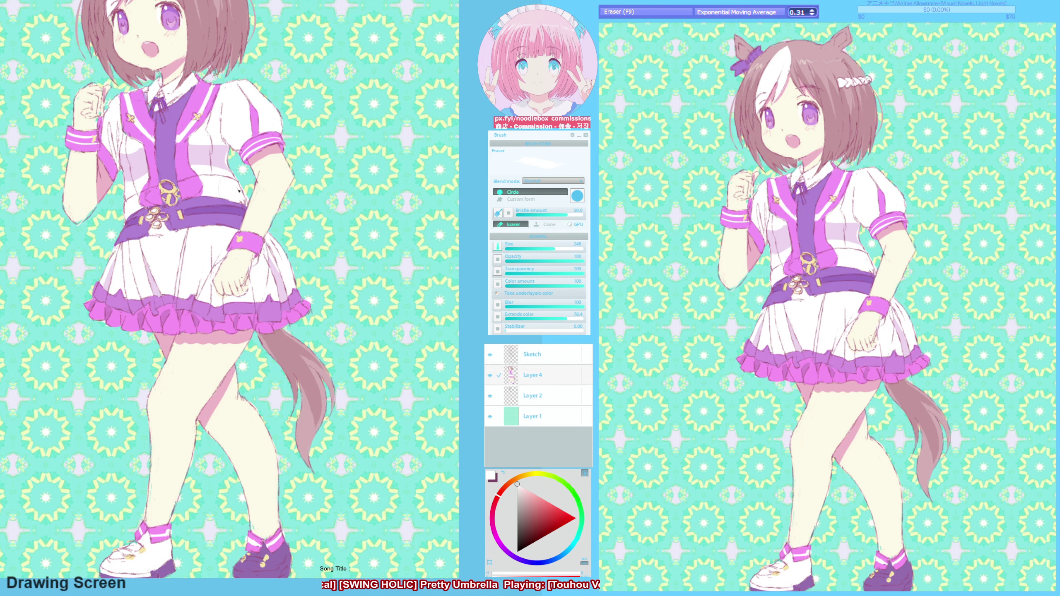
- Sample the raised hand's skin tone and the skirt's white to touch up the arm and skirt edges
{"action": "mouse_move", "coordinate": [229, 341]}
{"action": "left_mouse_down"}
{"action": "mouse_move", "coordinate": [230, 317]}
{"action": "mouse_move", "coordinate": [256, 429]}
{"action": "left_mouse_up"}
{"action": "left_click", "coordinate": [116, 193], "text": "alt"}
{"action": "key", "text": "F9"}
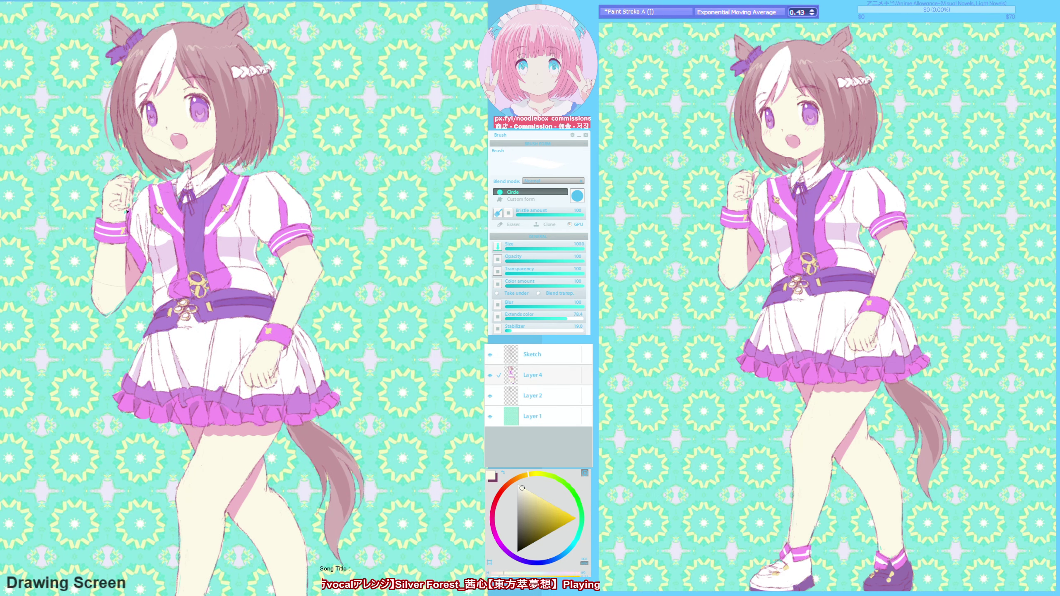
{"action": "left_click_drag", "start_coordinate": [293, 326], "coordinate": [245, 317]}
{"action": "left_click", "coordinate": [247, 320], "text": "alt"}
{"action": "key", "text": "F9"}
- Lighten the gear-patterned background on Layer 1 to a paler, lower-contrast mint
{"action": "scroll", "coordinate": [140, 203], "scroll_direction": "up", "scroll_amount": 2}
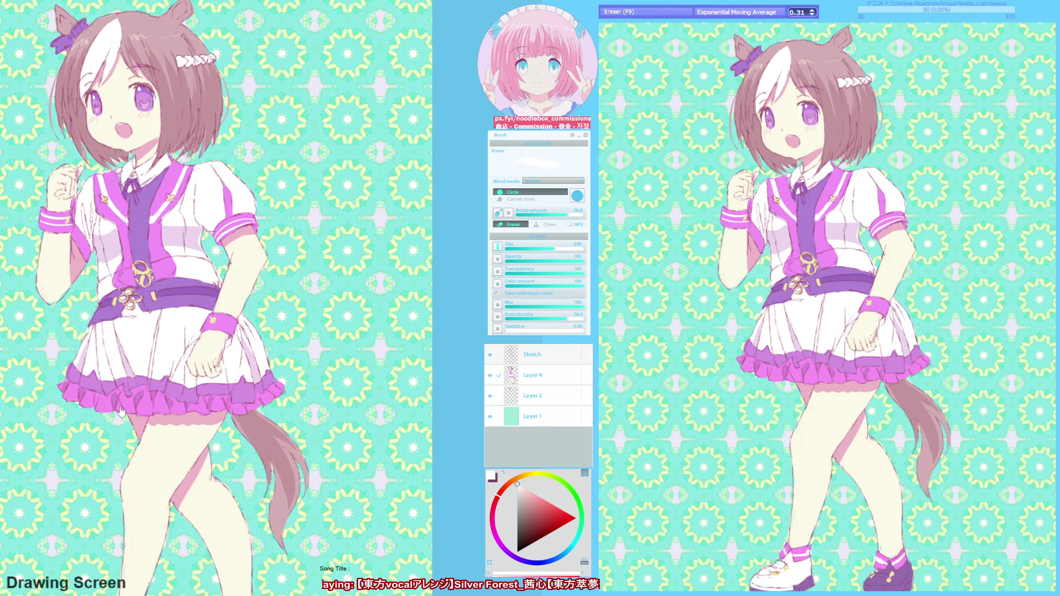
{"action": "scroll", "coordinate": [140, 204], "scroll_direction": "down", "scroll_amount": 2}
{"action": "scroll", "coordinate": [262, 262], "scroll_direction": "up", "scroll_amount": 2}
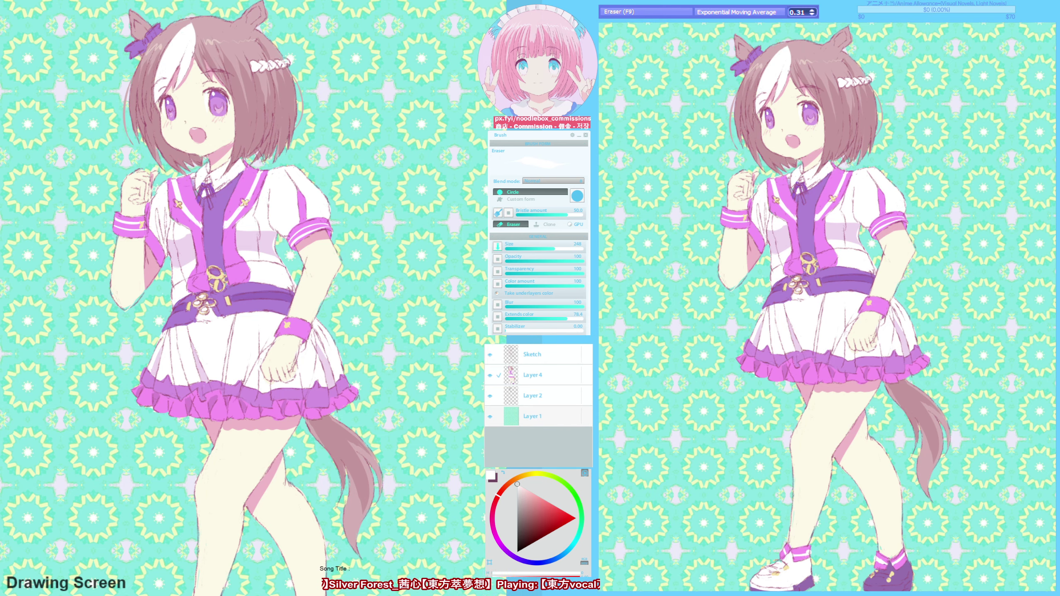
{"action": "left_click_drag", "start_coordinate": [262, 262], "coordinate": [285, 259]}
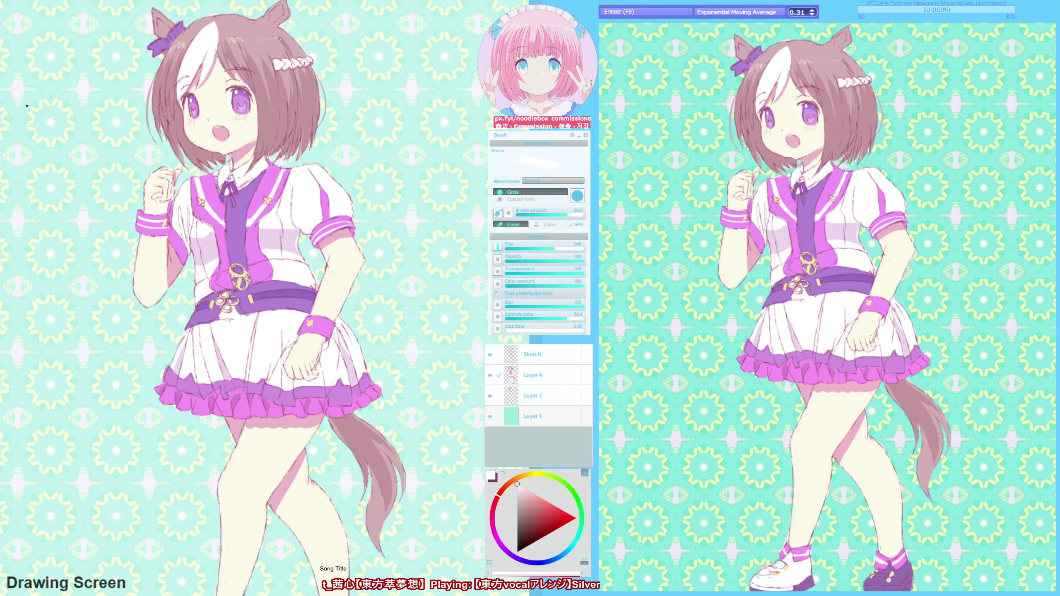
{"action": "left_click_drag", "start_coordinate": [26, 106], "coordinate": [35, 107]}
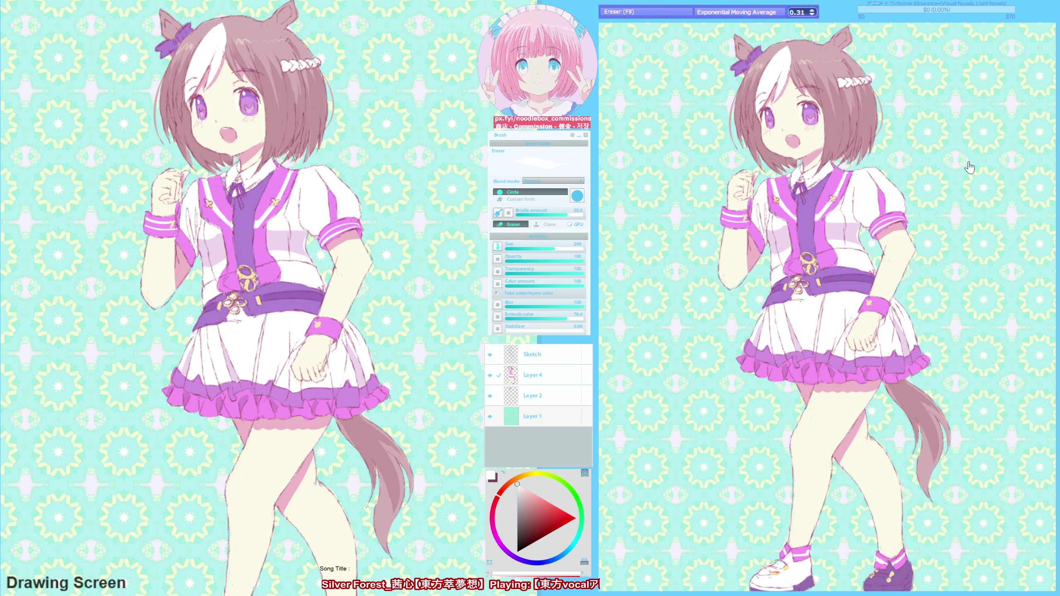
- Merge the character's Layer 4 into Layer 2 and darken the eye's pupil on the Sketch layer with the Sketch Thick brush
{"action": "key", "text": "ctrl+e"}
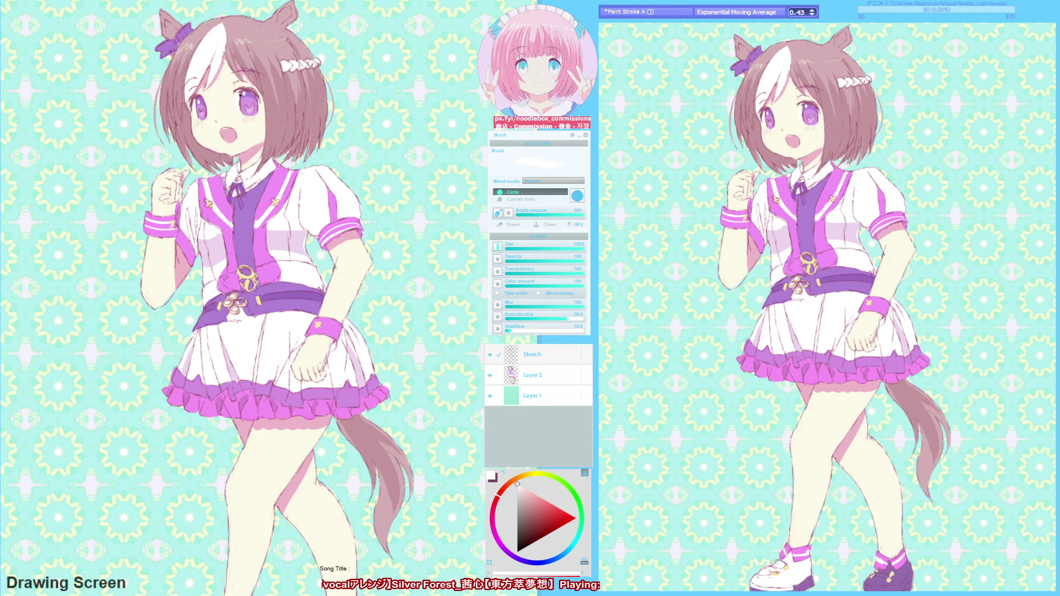
{"action": "key", "text": "F6"}
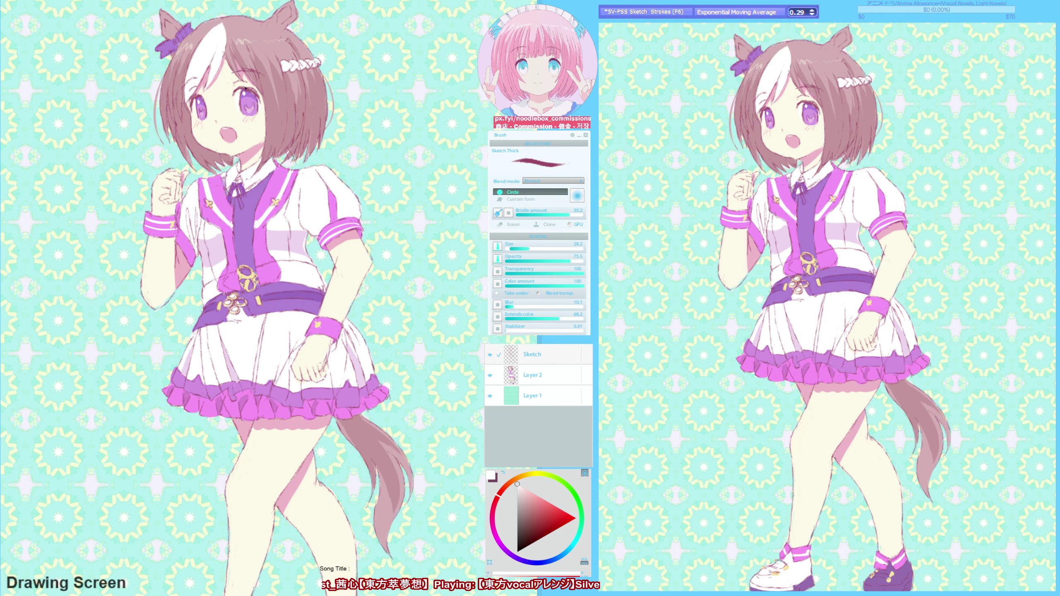
{"action": "key", "text": "F9"}
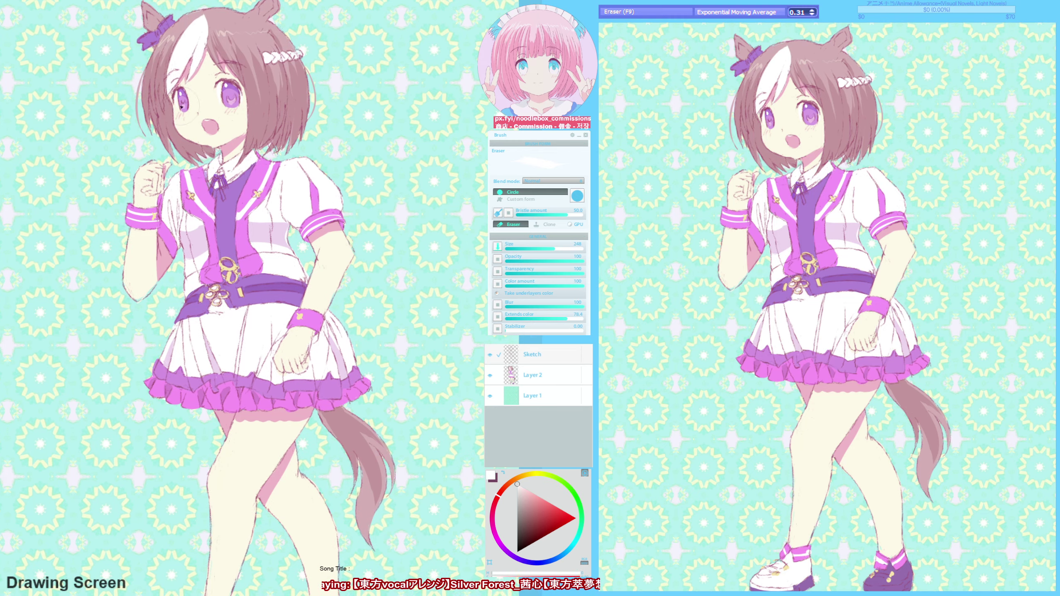